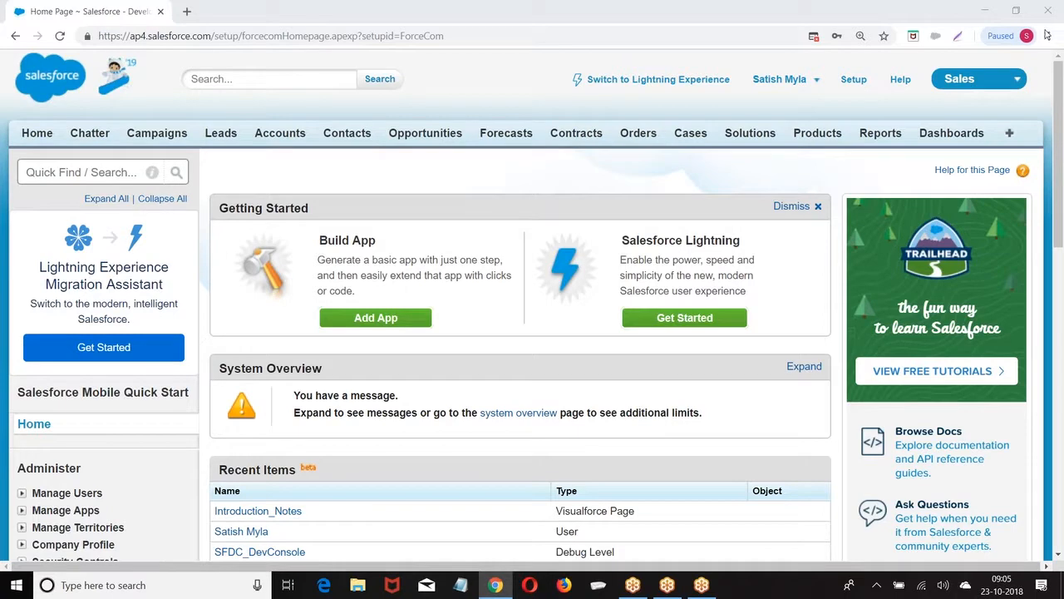
Create a new, empty dashboard from the Dashboards tab, declining the interactive build tour
left_click(854, 81)
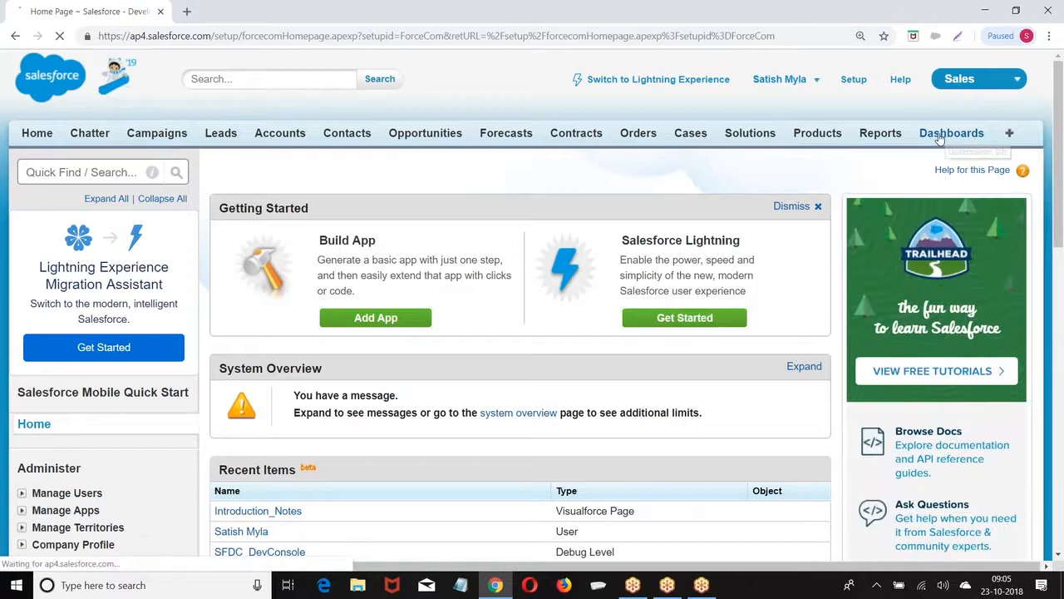
left_click(939, 136)
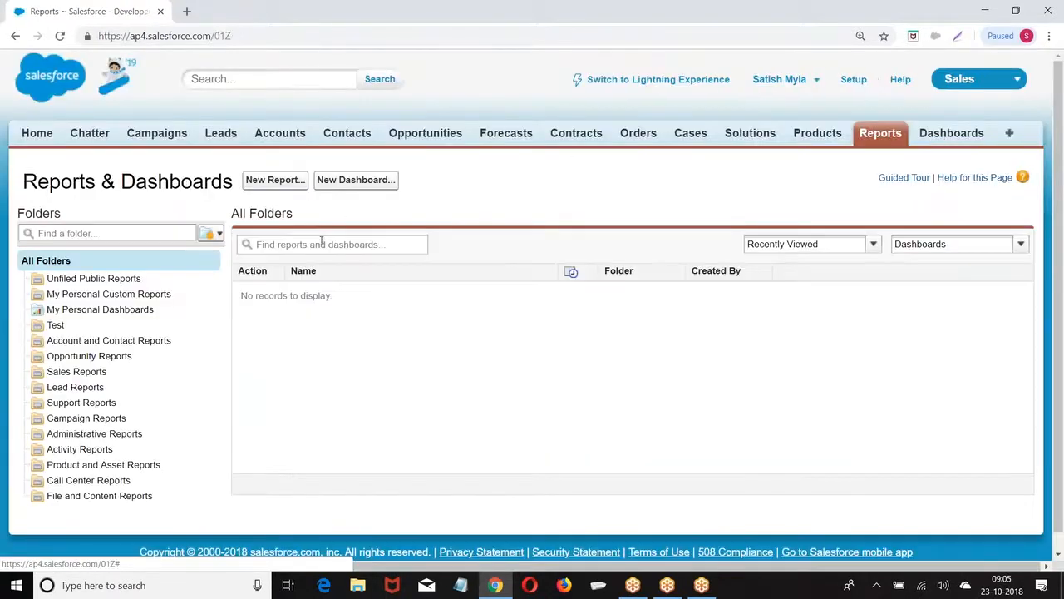
left_click(356, 180)
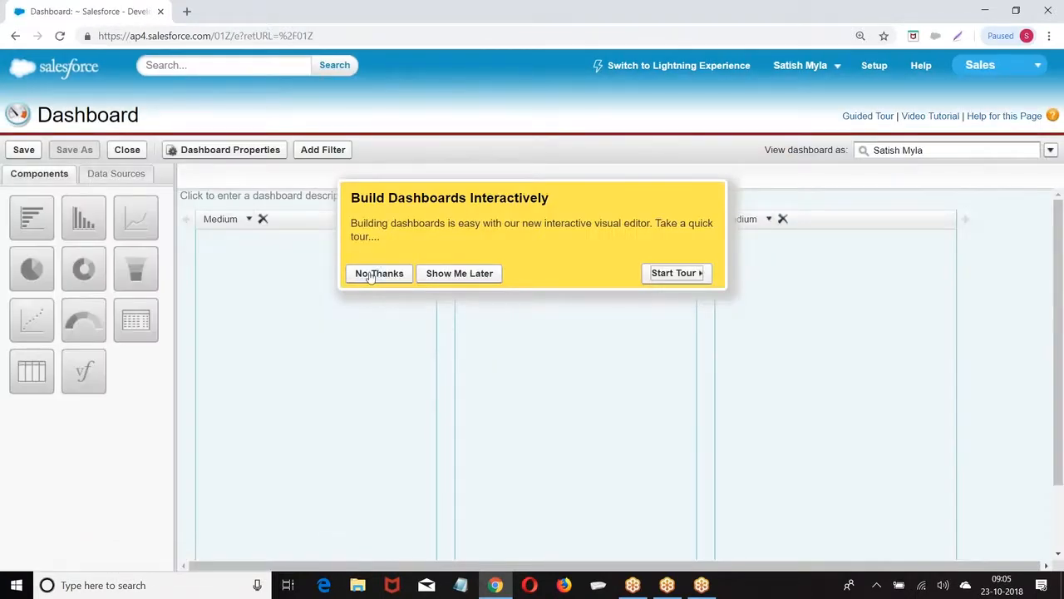
left_click(371, 274)
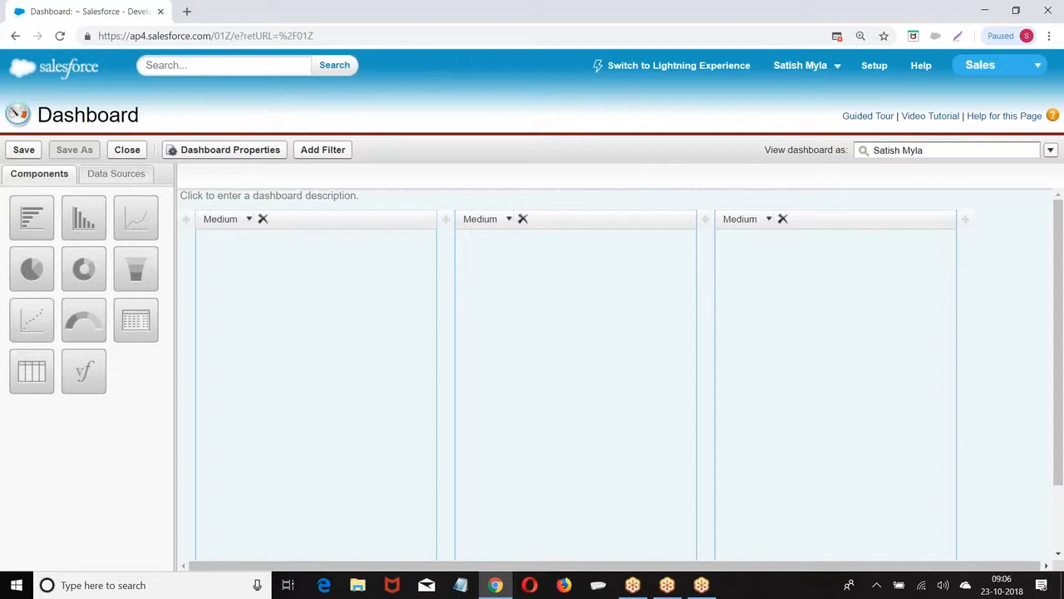
Place a Vertical Bar chart, a Pie chart and a Funnel chart in the three dashboard columns
left_click_drag(76, 218, 295, 287)
left_click_drag(32, 268, 565, 304)
left_click_drag(136, 269, 765, 330)
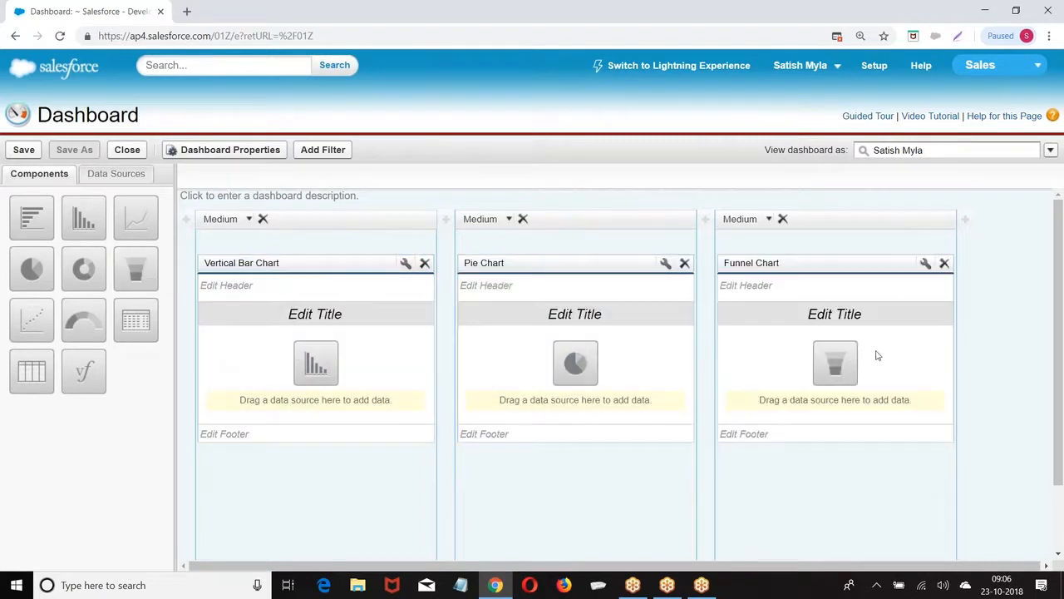
Feed the bar and pie charts from Summary_Report and the funnel from Matrix
left_click(118, 176)
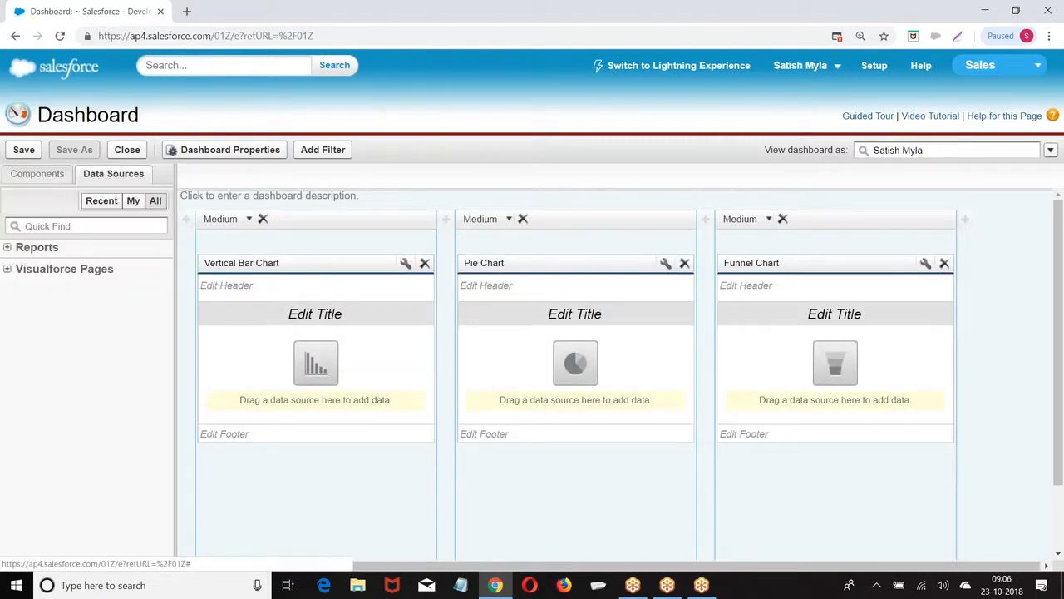
left_click(7, 247)
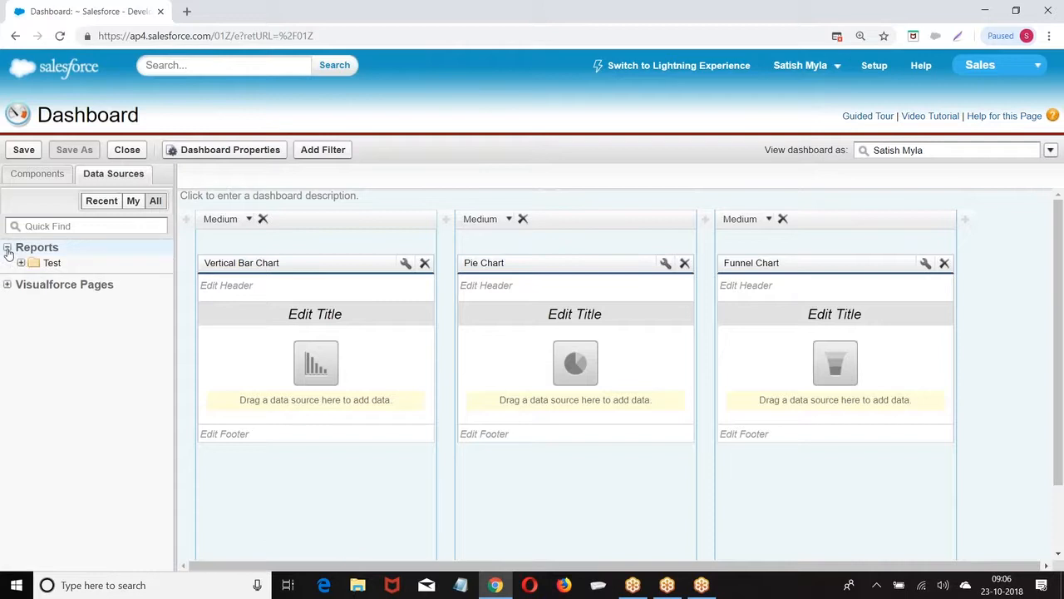
left_click(21, 263)
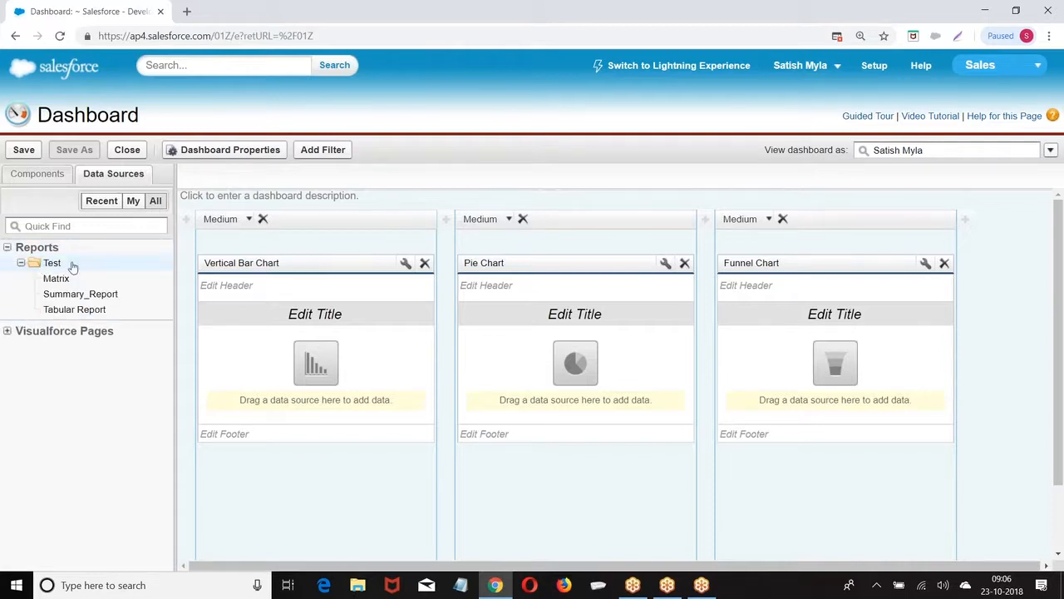
left_click_drag(60, 294, 219, 306)
left_click_drag(66, 295, 573, 357)
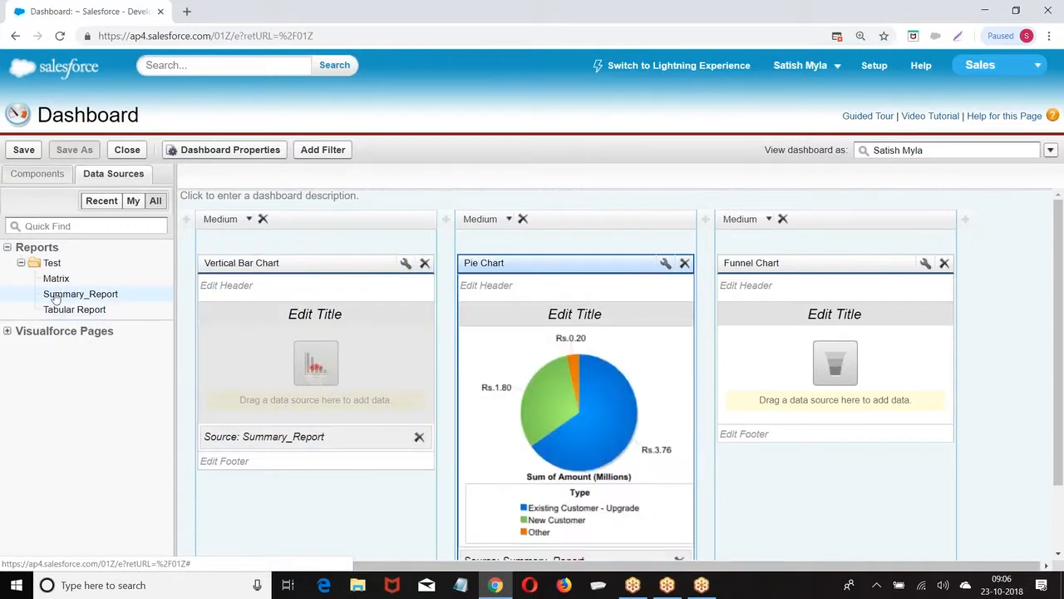
left_click_drag(56, 279, 835, 357)
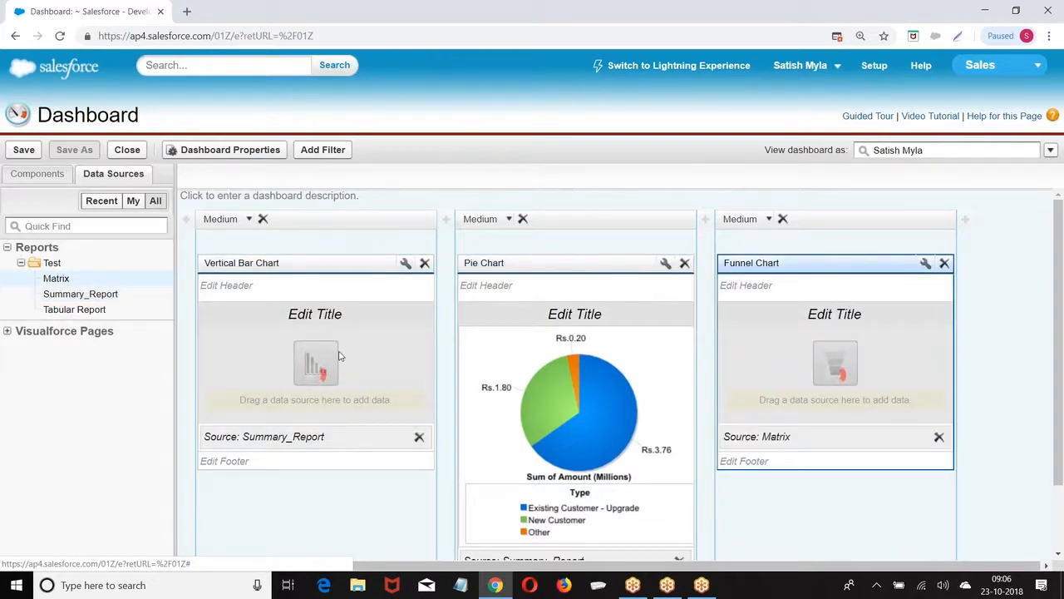
Add a Gauge below the bar chart, driven by Summary_Report
scroll(1058, 336, "down", 1)
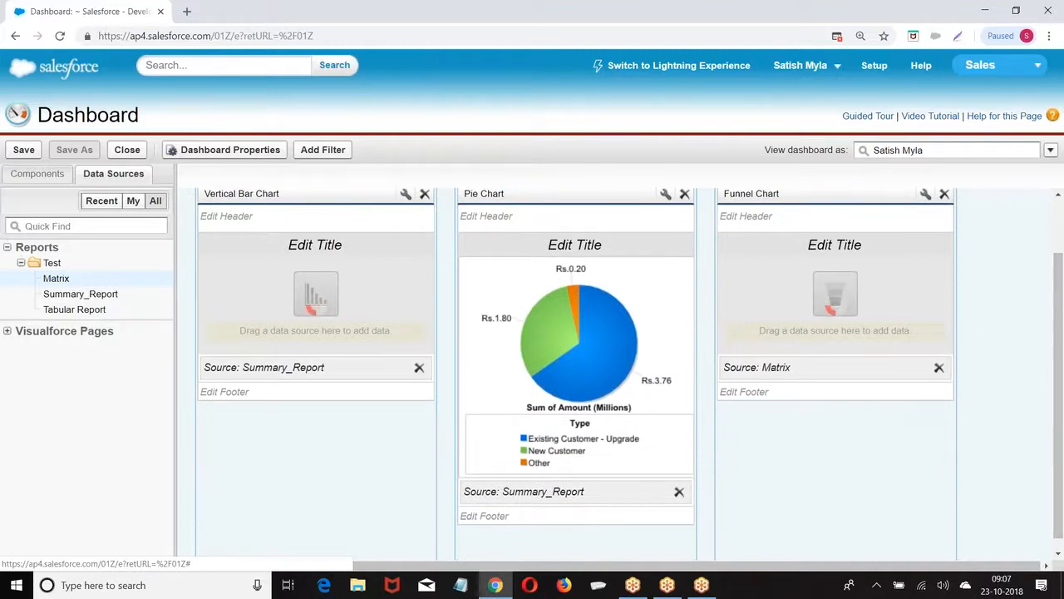
left_click(21, 176)
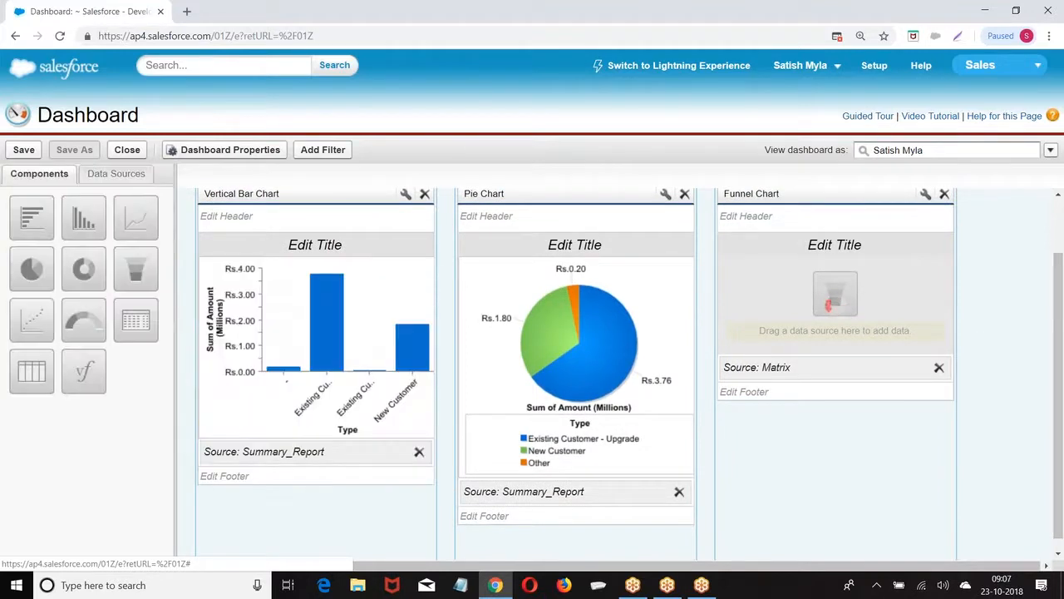
scroll(415, 416, "down", 1)
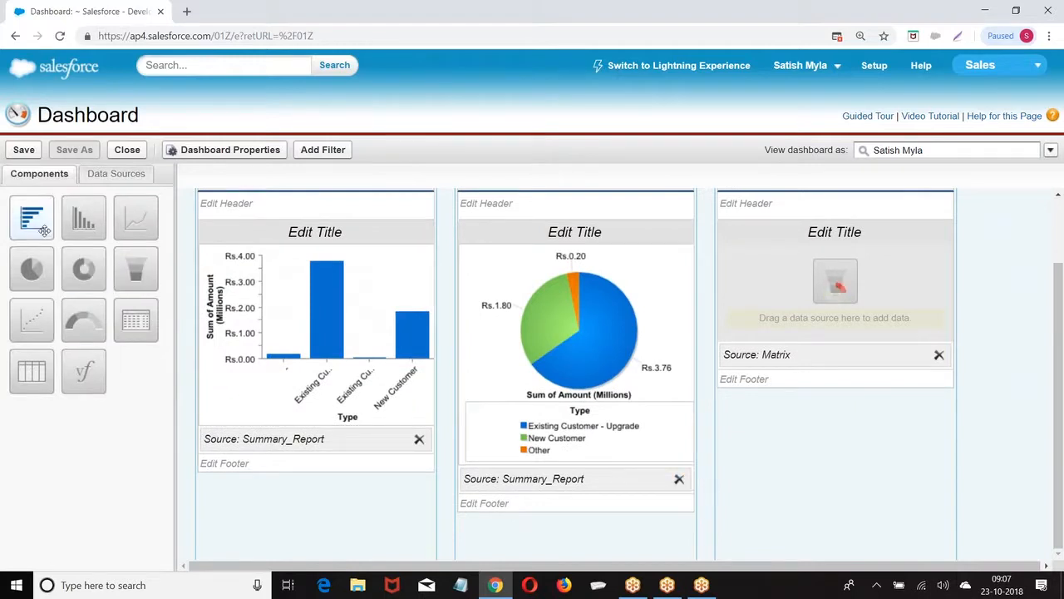
left_click_drag(83, 320, 284, 497)
left_click(100, 179)
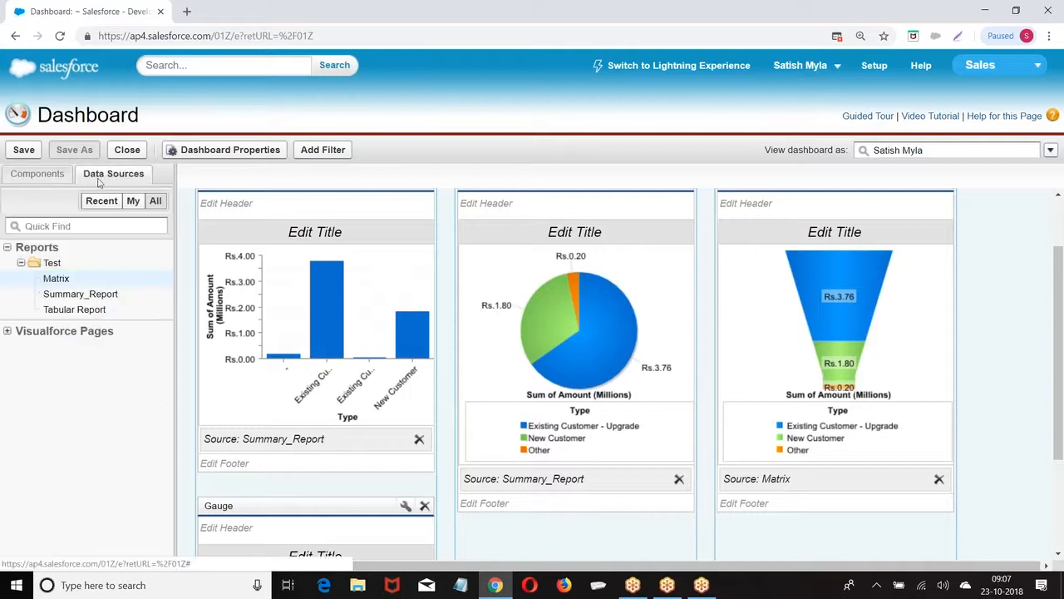
left_click_drag(60, 294, 305, 494)
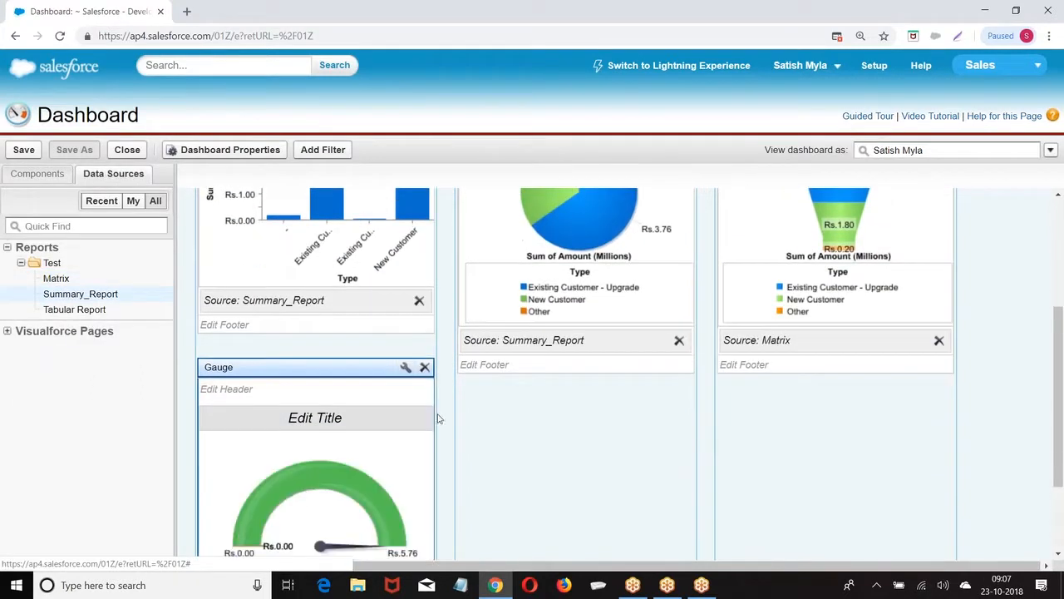
scroll(625, 397, "down", 1)
scroll(625, 398, "up", 5)
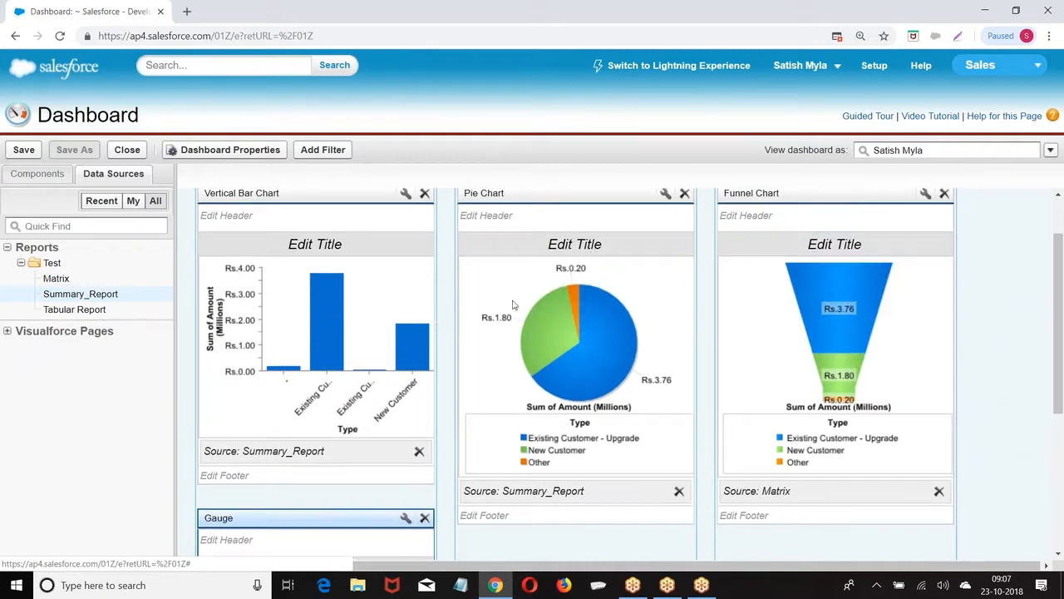
Delete the bar chart, gauge, pie chart and funnel chart from the dashboard
left_click(424, 193)
left_click(485, 340)
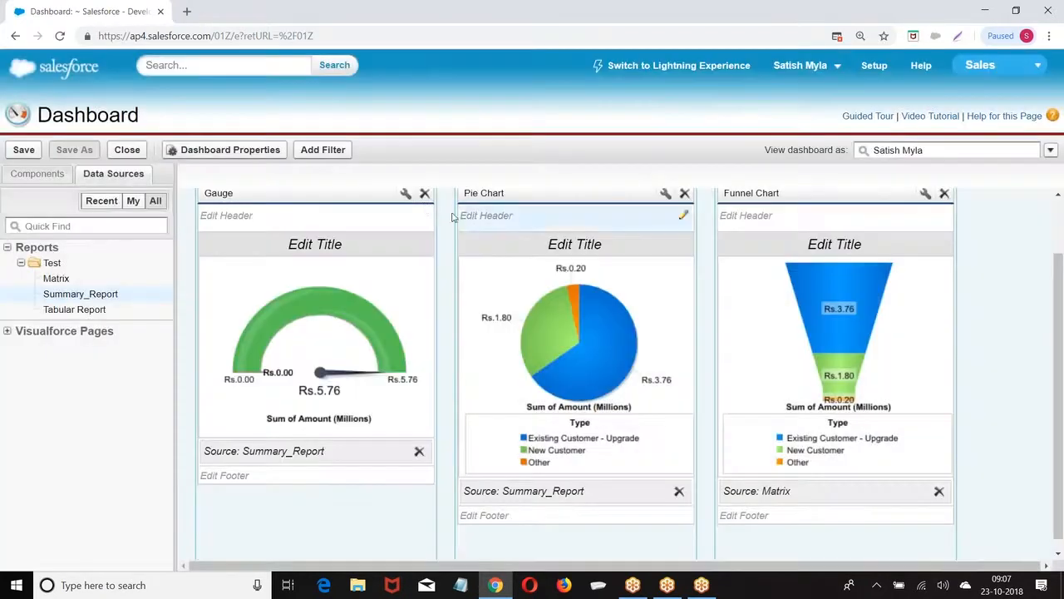
left_click(425, 194)
left_click(487, 339)
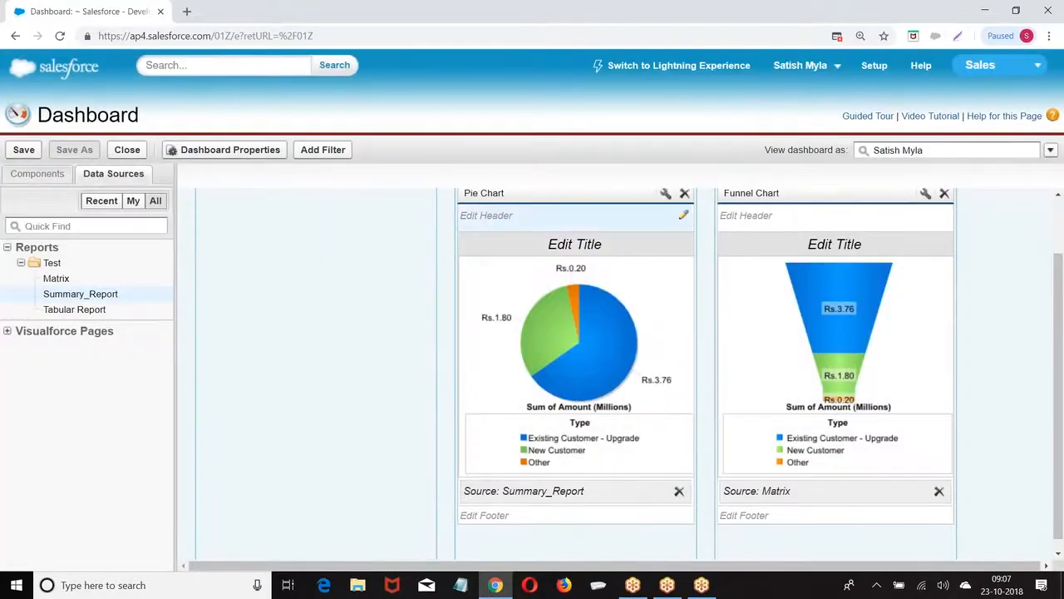
left_click(685, 195)
left_click(485, 340)
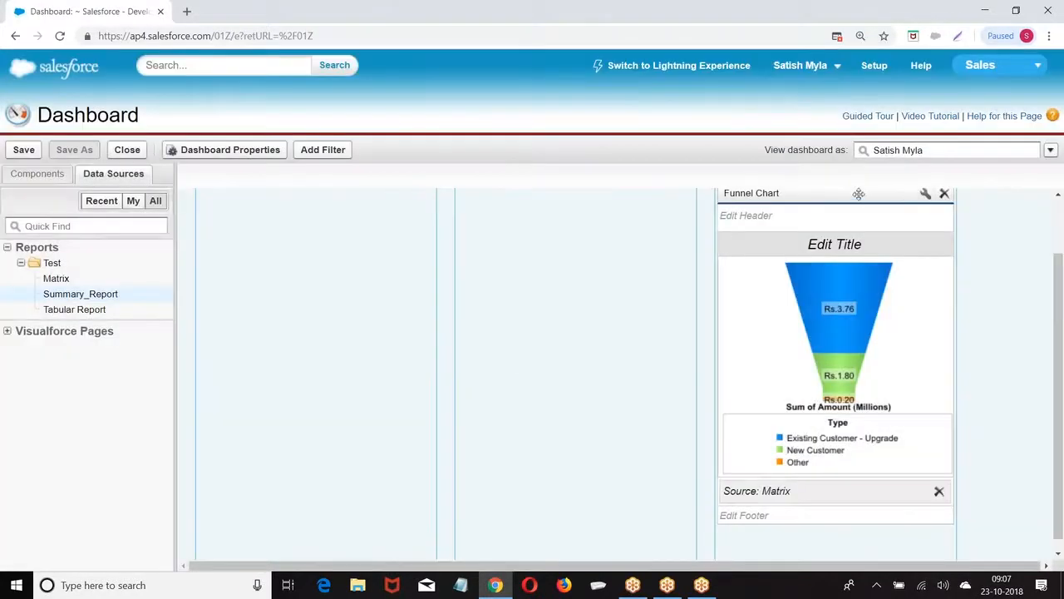
left_click(944, 194)
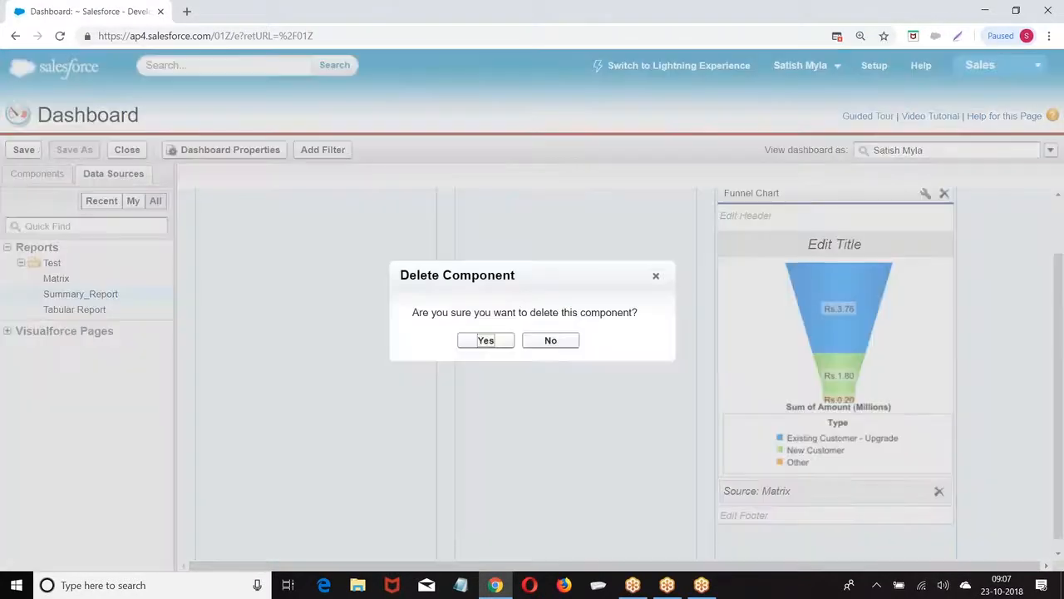
left_click(484, 340)
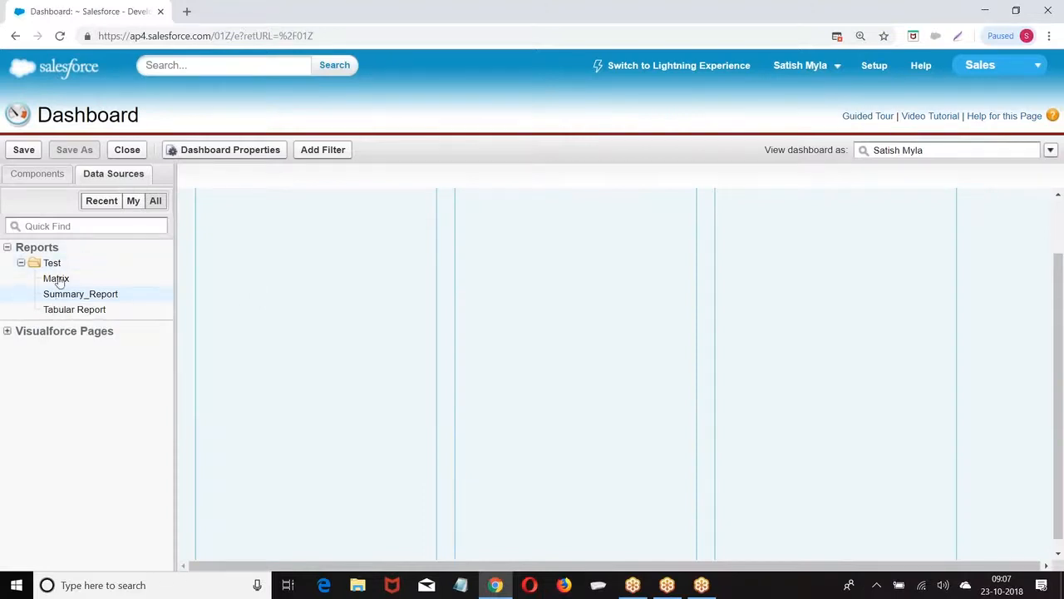
Add a bar chart, pie chart and gauge, each fed from Summary_Report
left_click(30, 175)
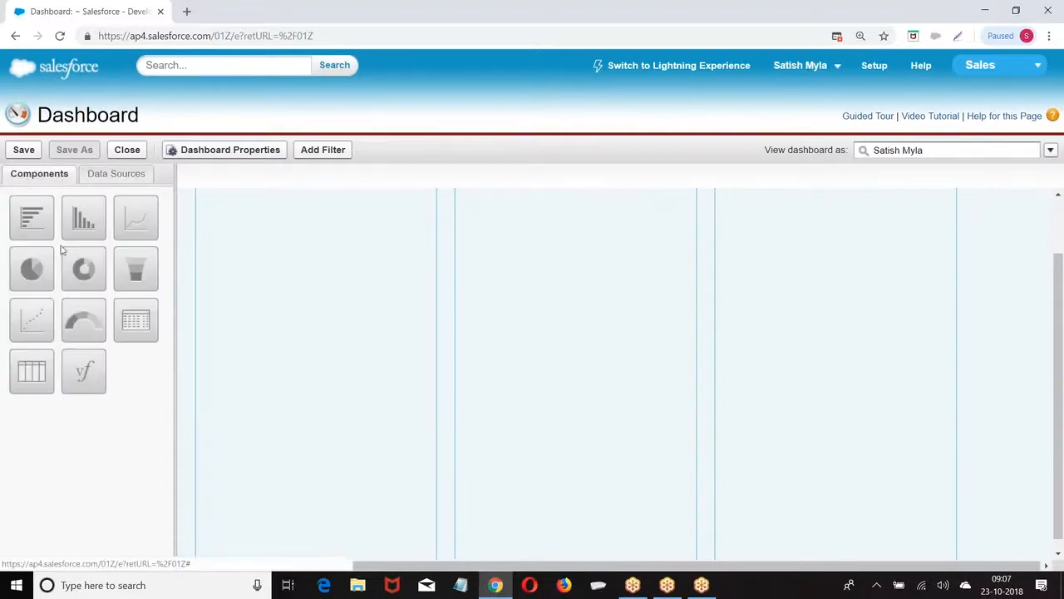
left_click_drag(90, 226, 266, 246)
left_click_drag(31, 268, 596, 287)
left_click_drag(83, 320, 785, 289)
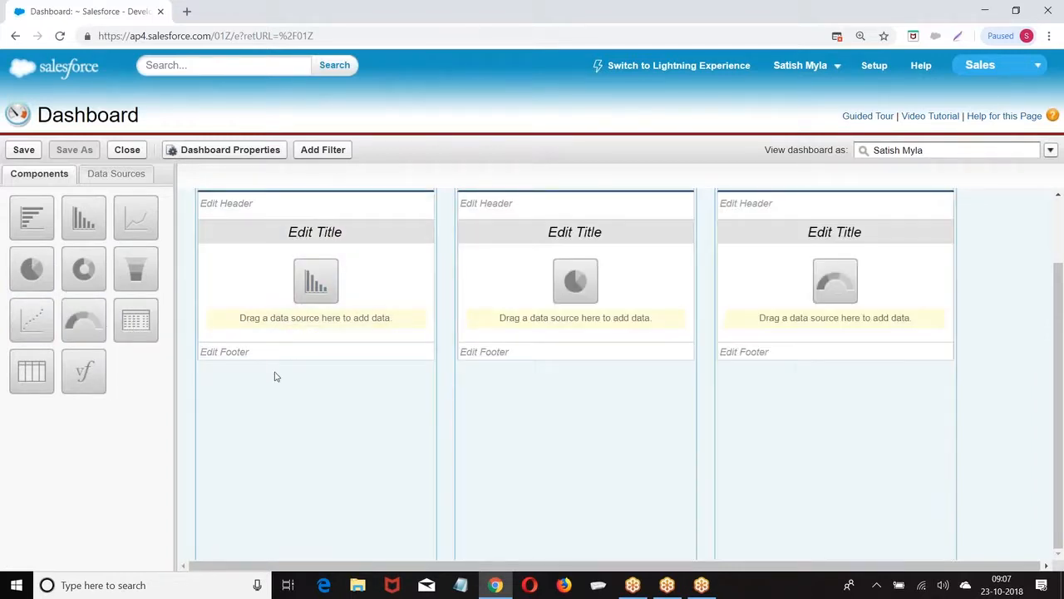
left_click(96, 176)
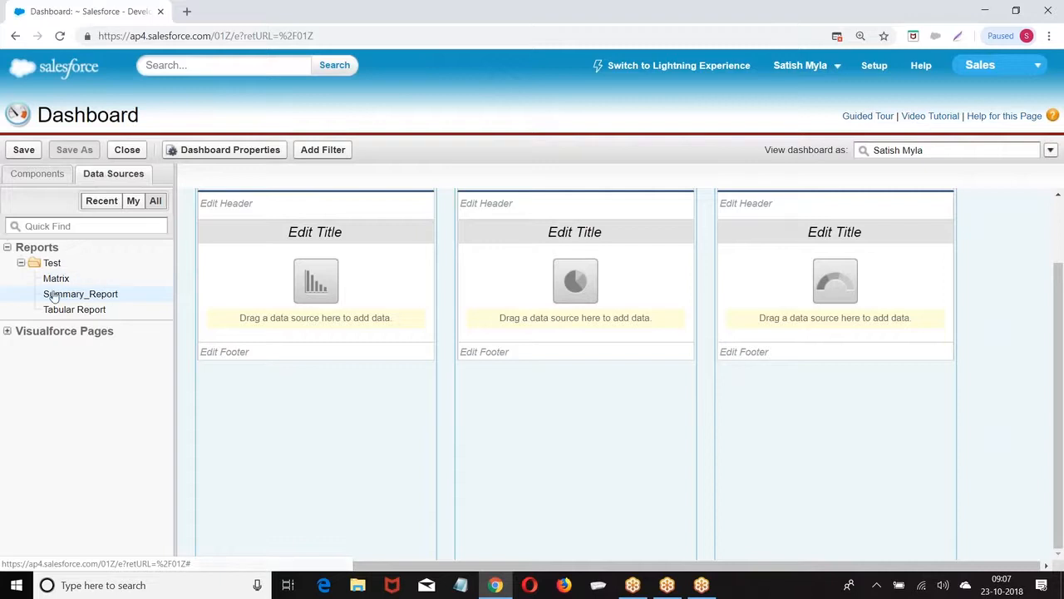
left_click_drag(97, 302, 329, 316)
left_click_drag(86, 301, 565, 307)
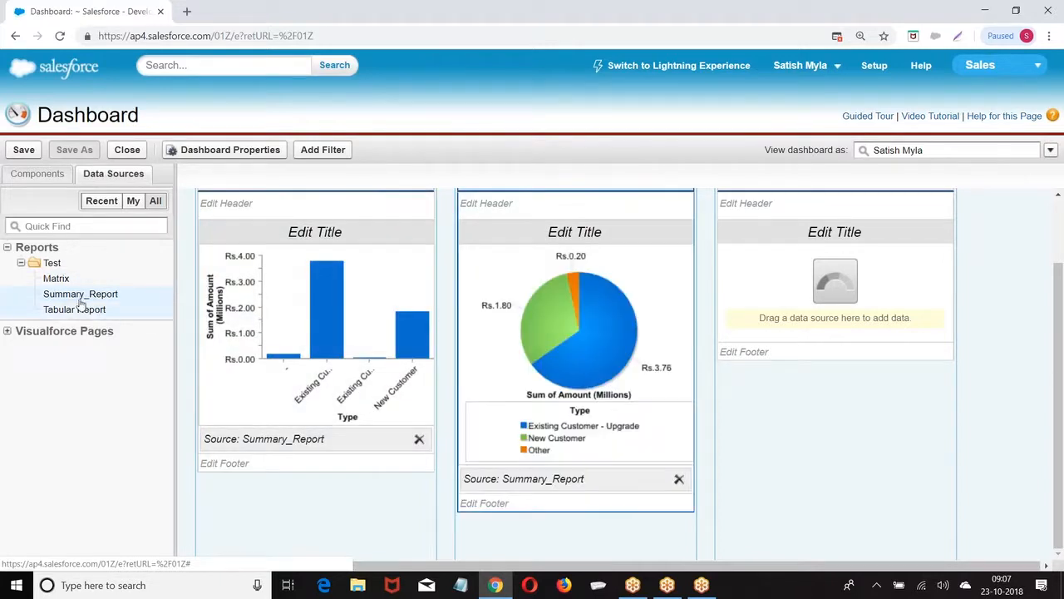
left_click_drag(92, 295, 797, 303)
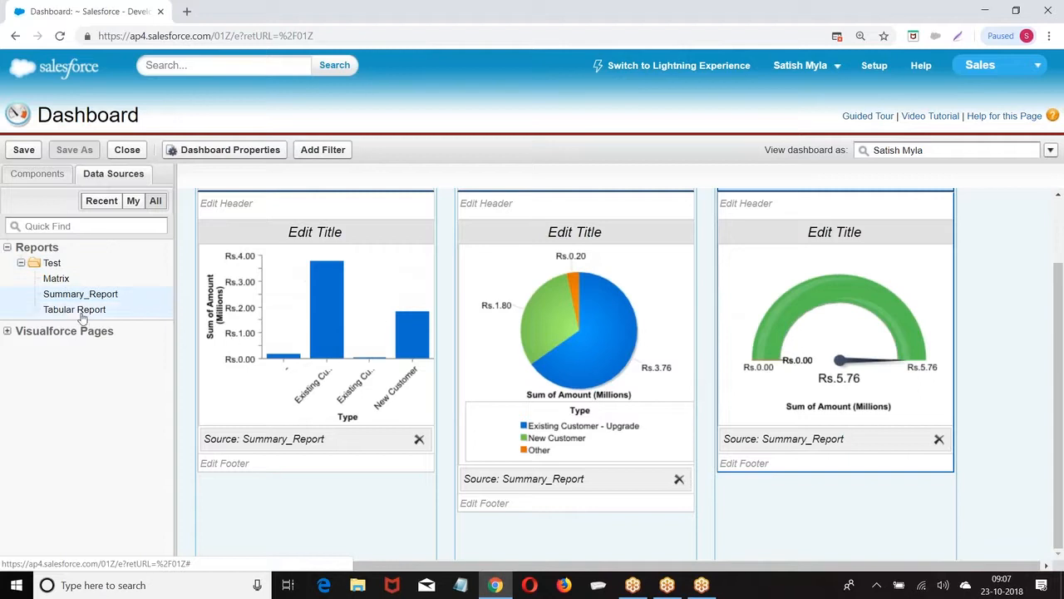
left_click_drag(66, 312, 611, 358)
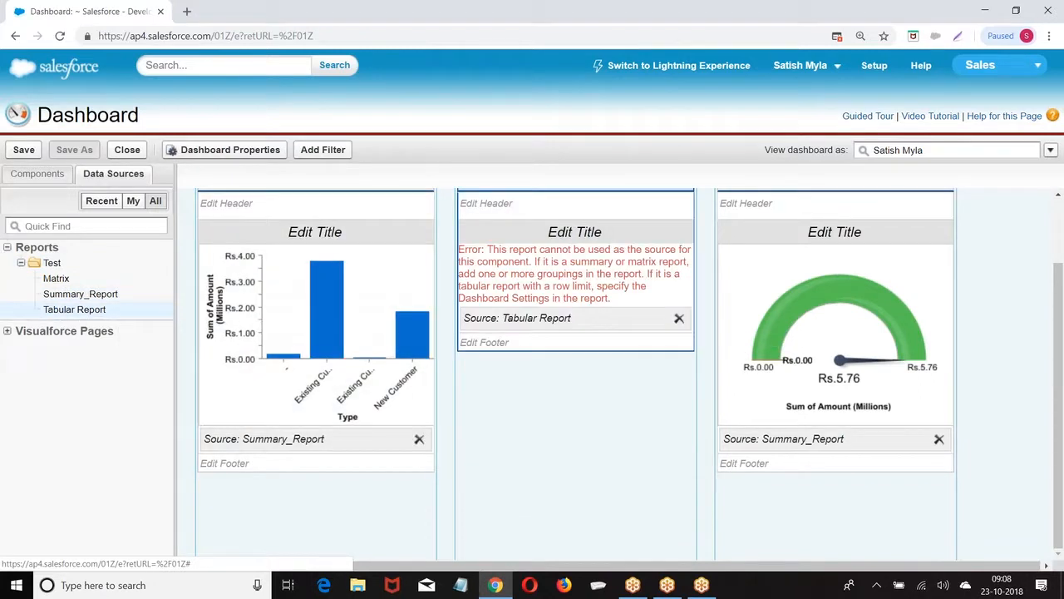
left_click_drag(71, 295, 574, 274)
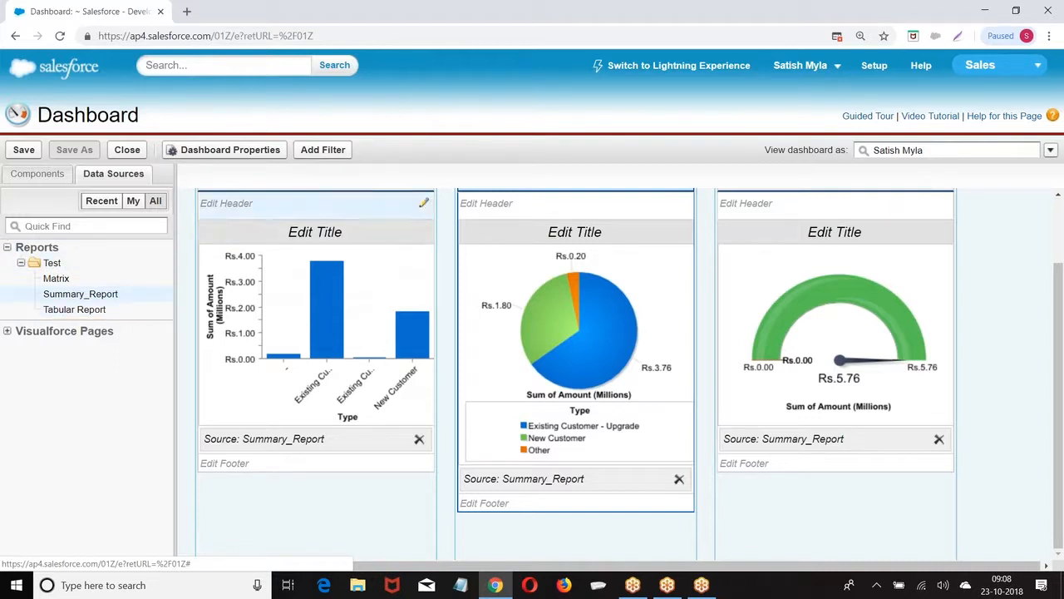
Title the bar chart 'Weekly_Analysis' and collapse the Reports list in Data Sources
left_click(423, 208)
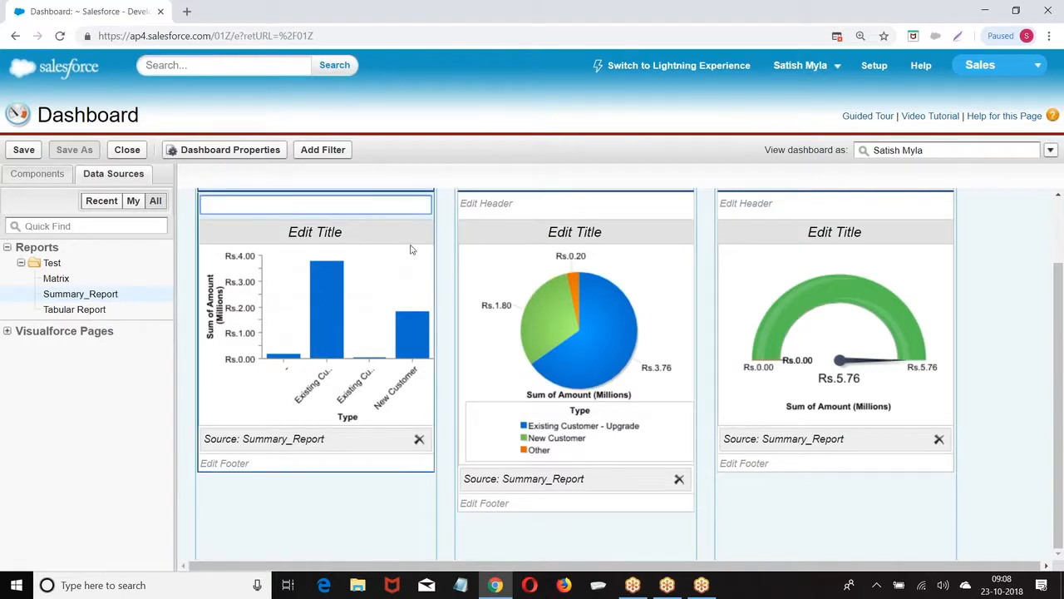
left_click(421, 232)
left_click(317, 291)
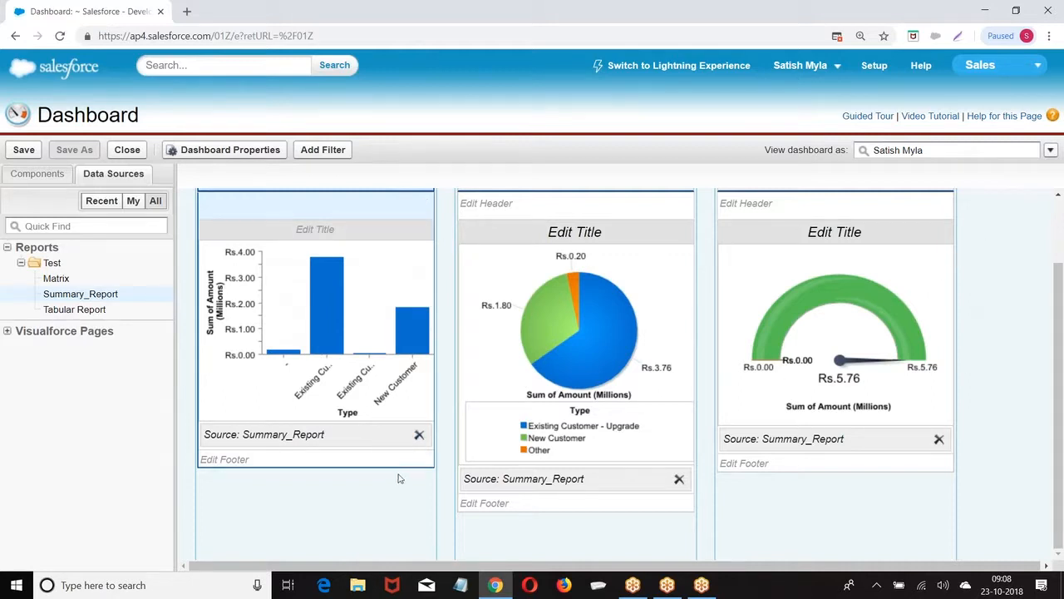
left_click(285, 230)
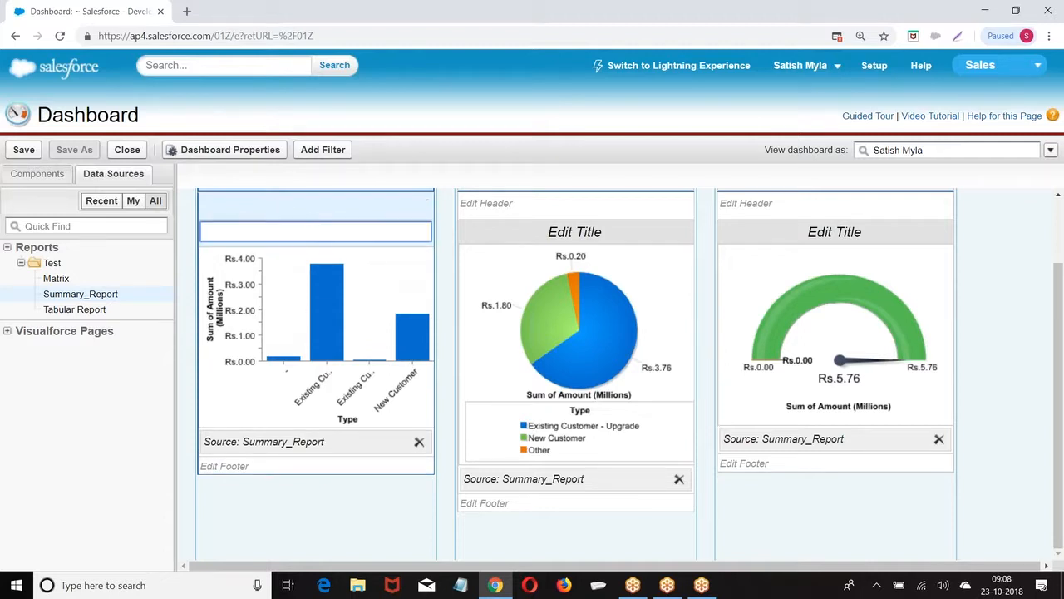
type("Weekly_Analty")
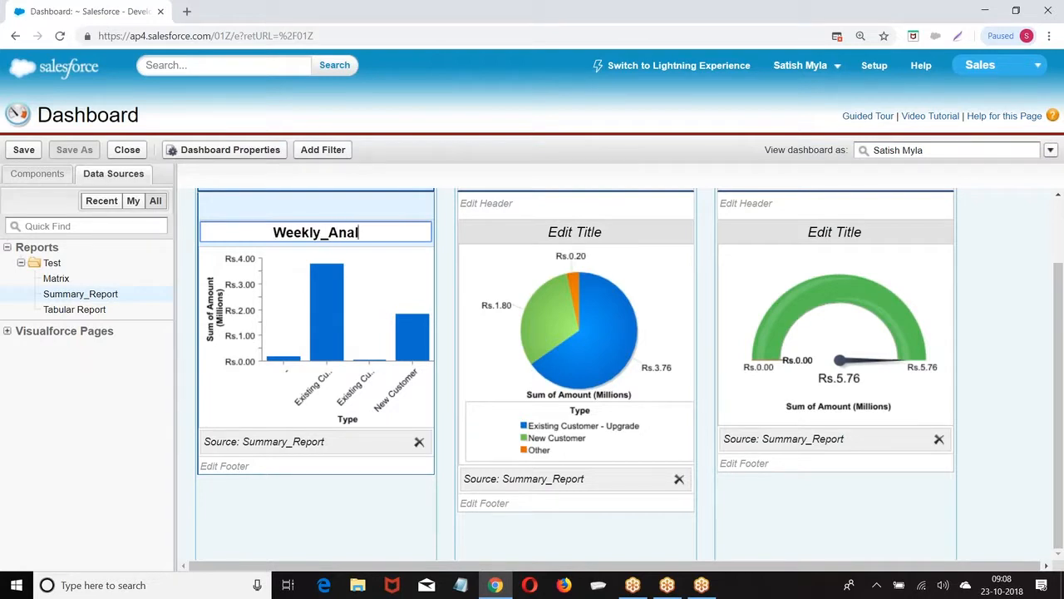
key("BackSpace")
key("BackSpace")
type("ysis")
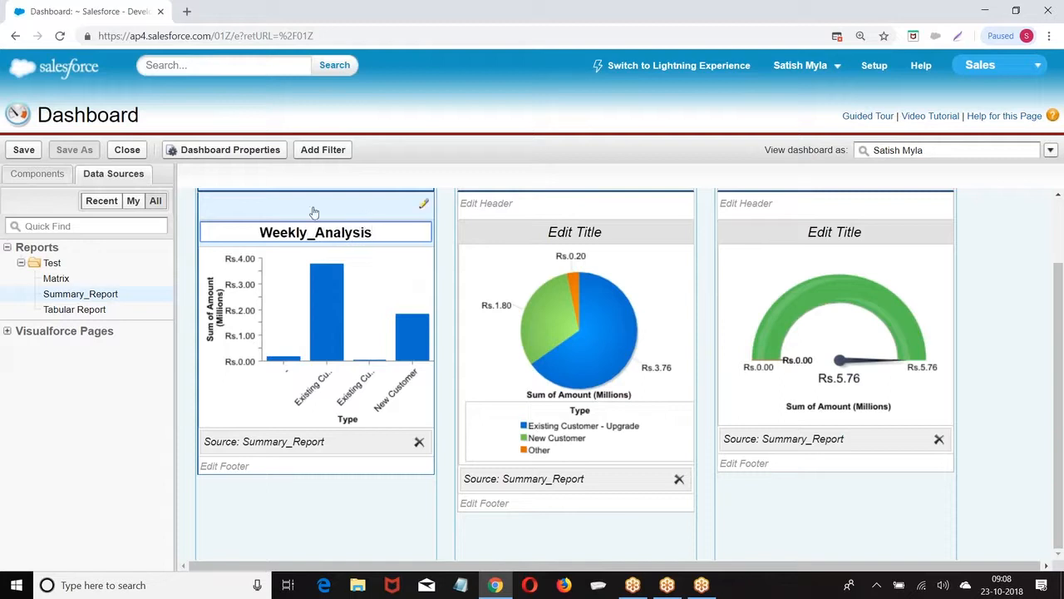
left_click(786, 490)
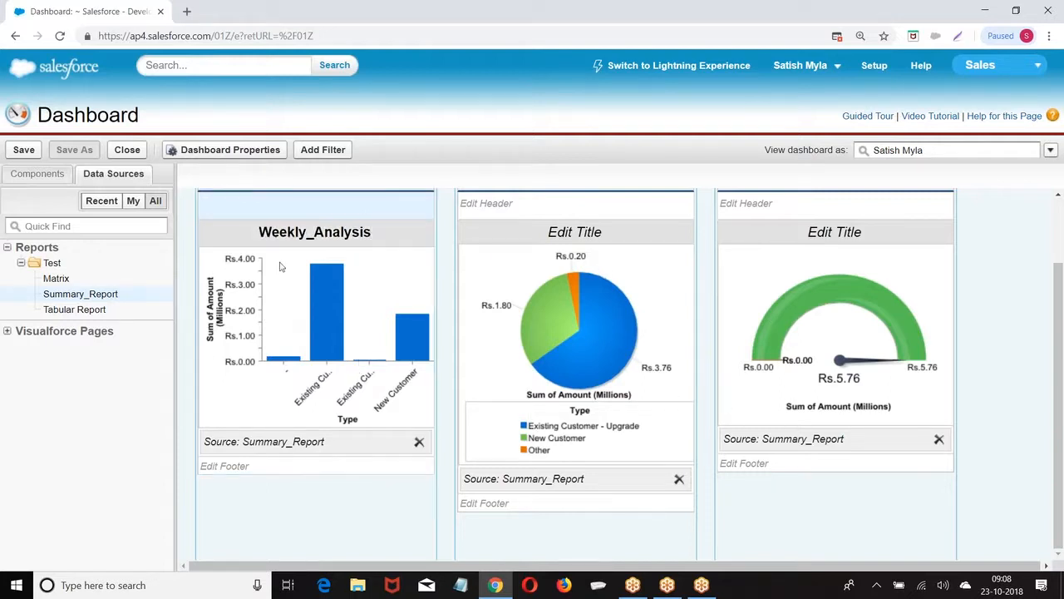
left_click(8, 248)
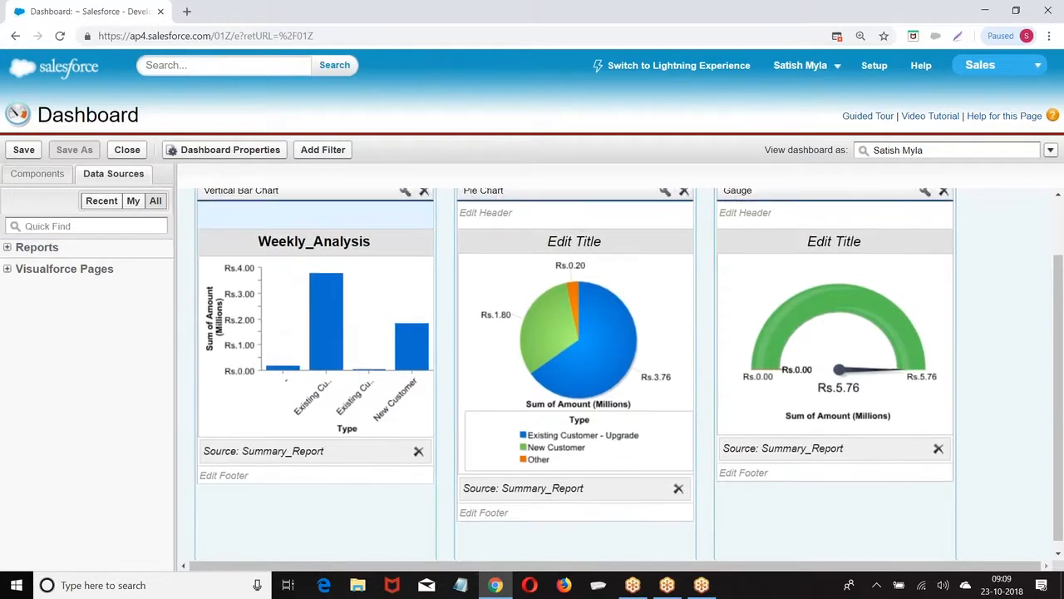
Change the width of all three dashboard columns from Medium to Narrow
scroll(616, 374, "up", 2)
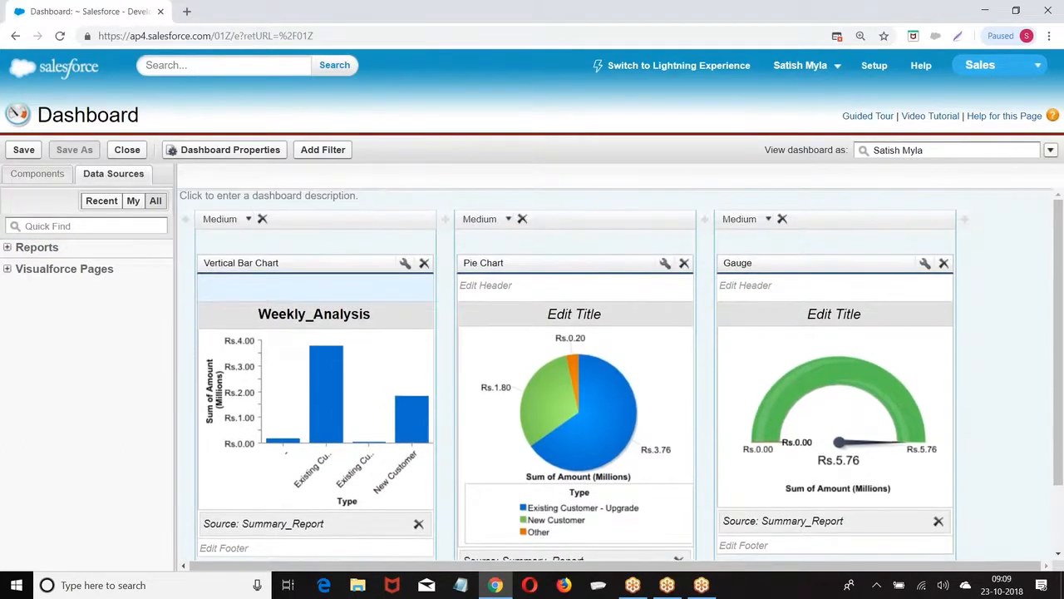
left_click(250, 220)
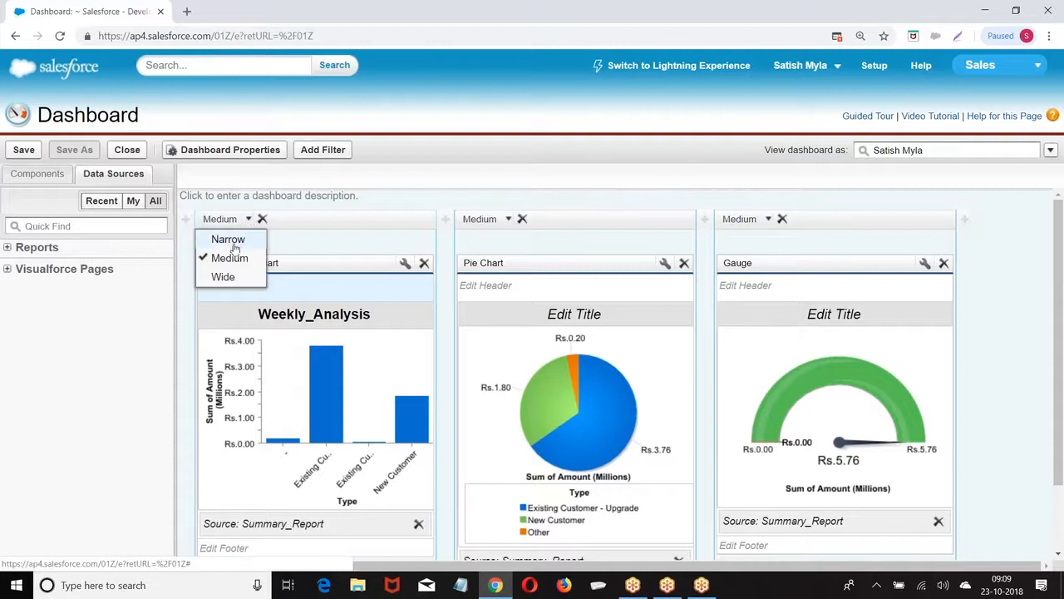
left_click(228, 240)
left_click(470, 220)
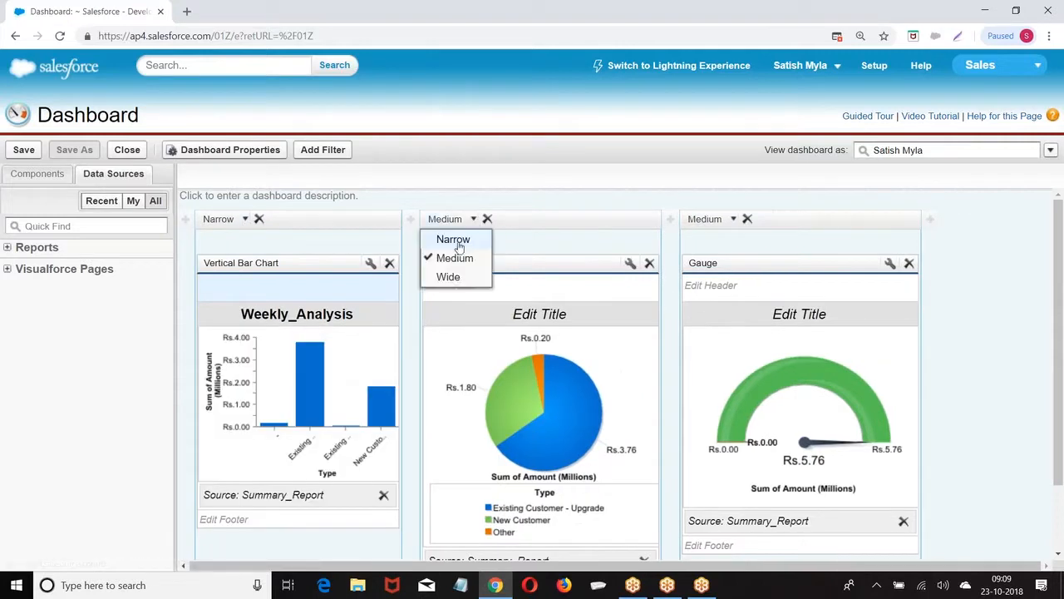
left_click(450, 239)
left_click(699, 220)
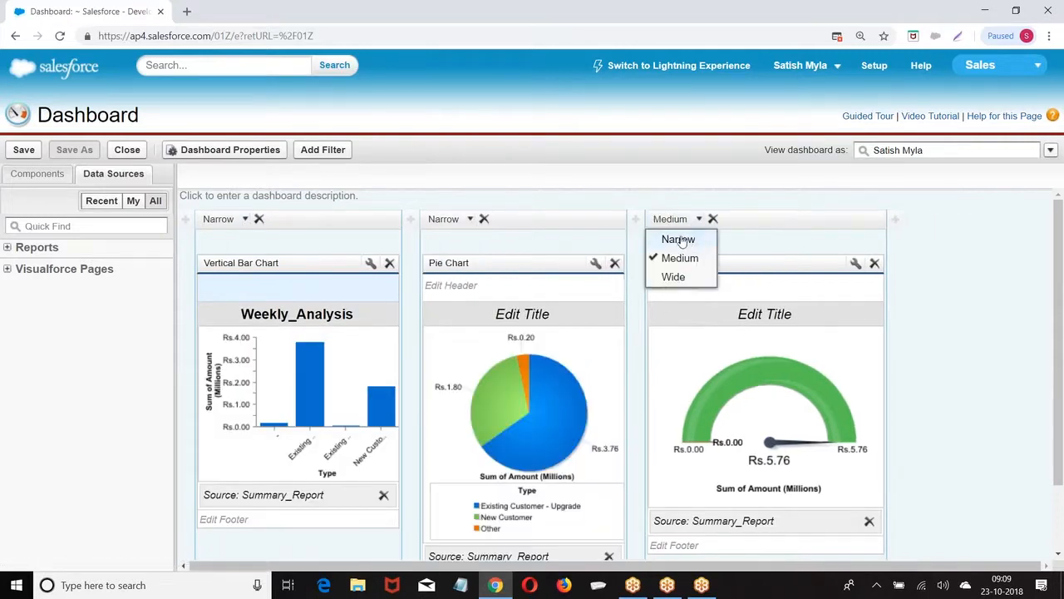
left_click(680, 241)
scroll(927, 288, "down", 2)
scroll(922, 288, "up", 2)
scroll(532, 274, "down", 2)
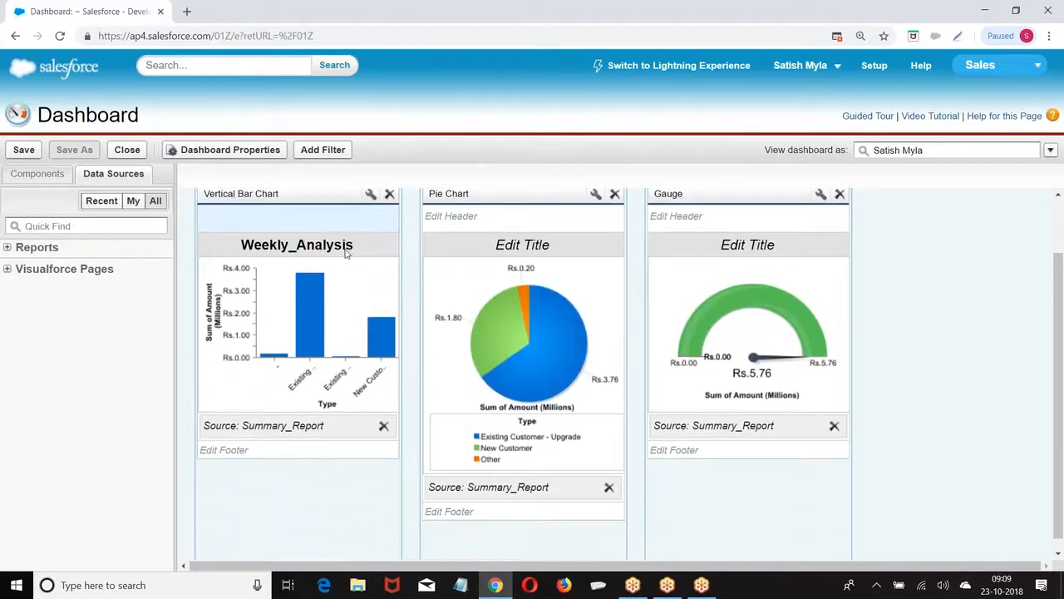
In the bar chart's settings, try the Sort Rows By options and keep Label Ascending
left_click(371, 196)
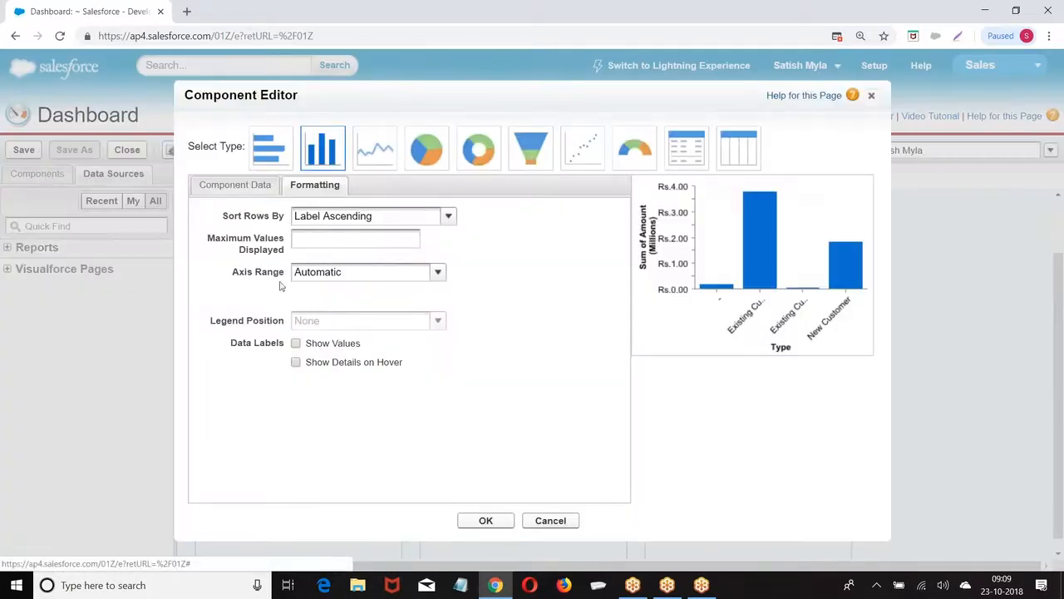
left_click(448, 216)
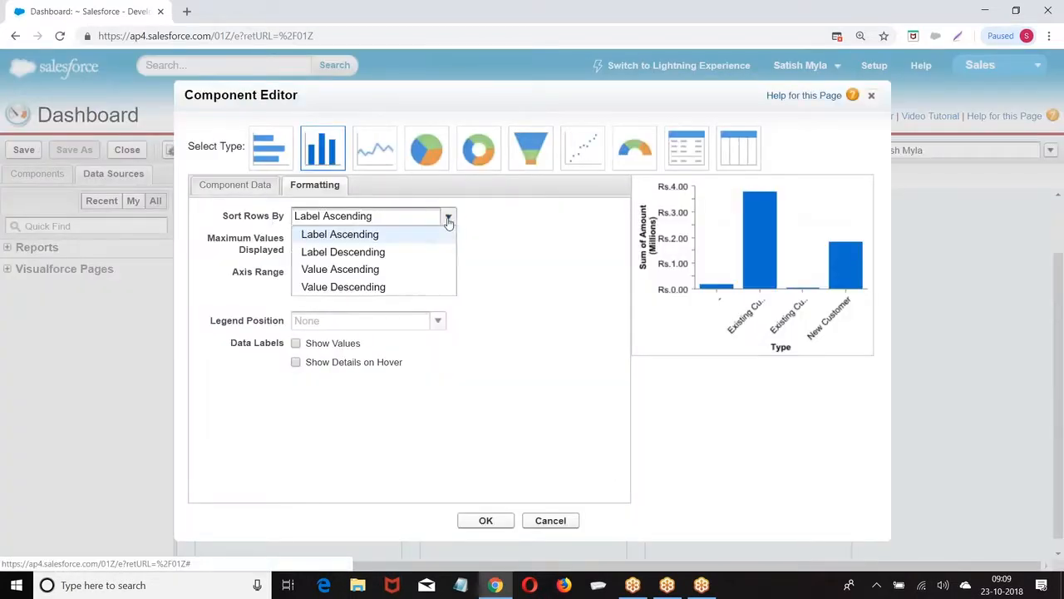
left_click(335, 254)
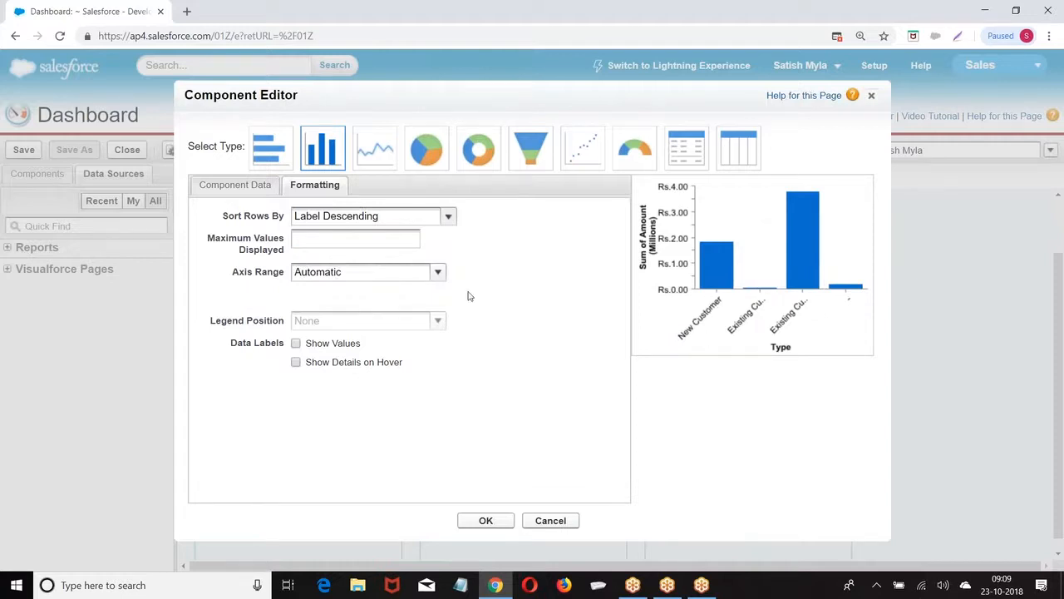
left_click(448, 217)
left_click(367, 236)
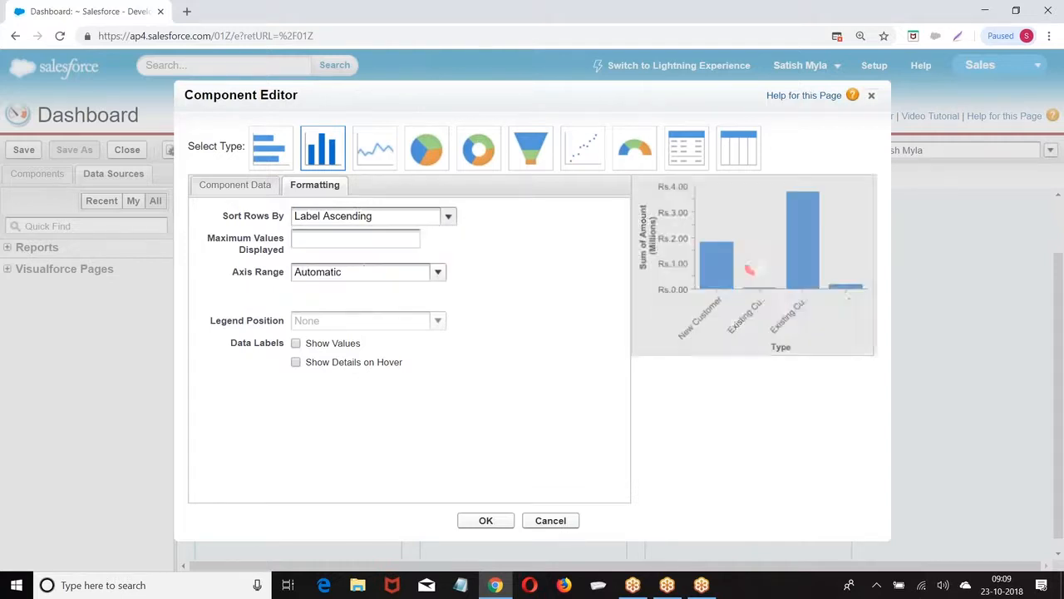
left_click(447, 216)
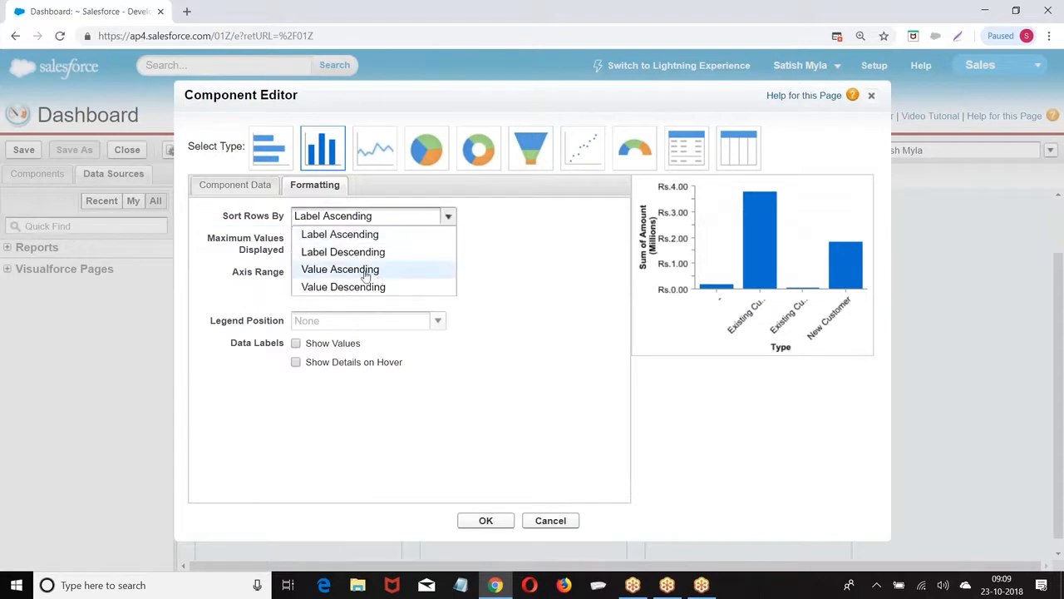
left_click(342, 287)
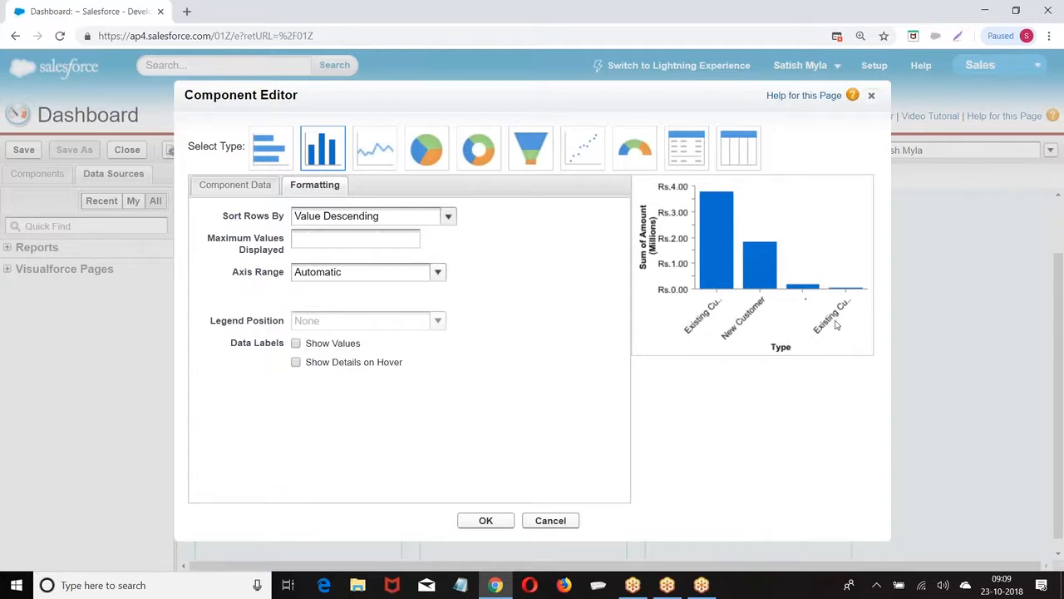
left_click(447, 217)
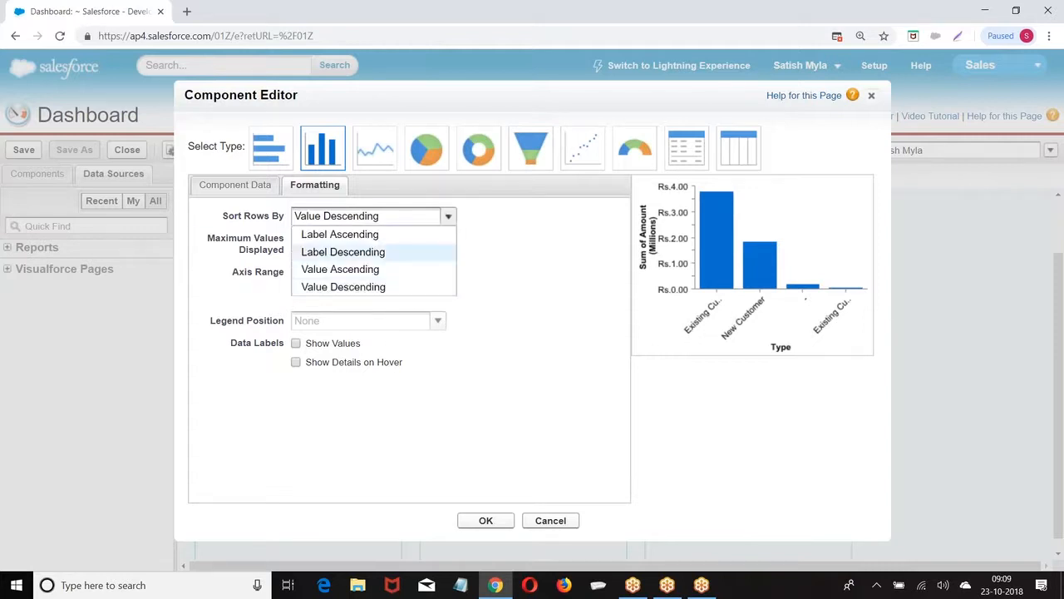
left_click(363, 274)
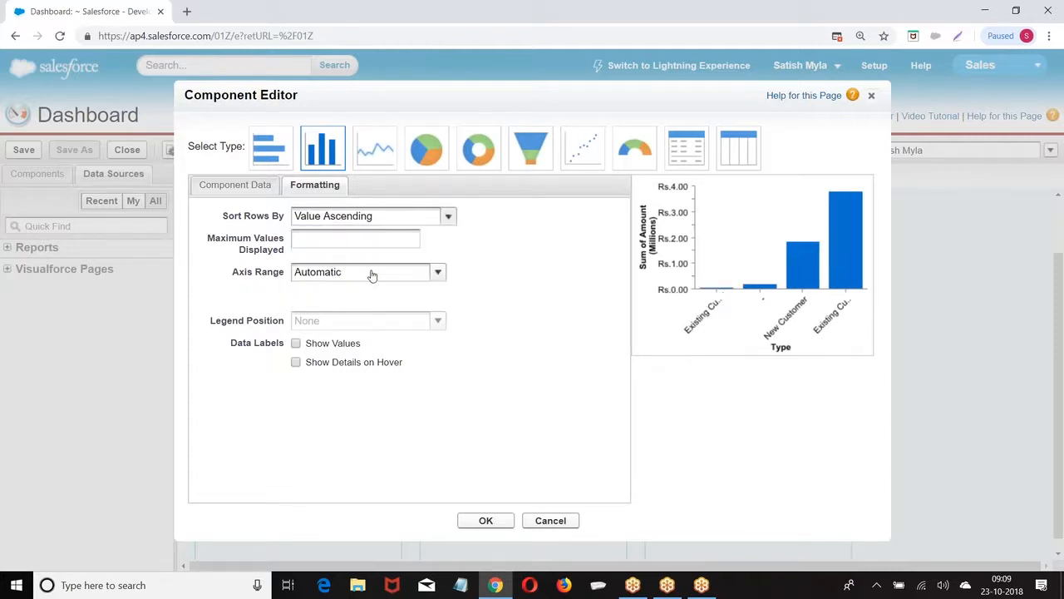
left_click(447, 216)
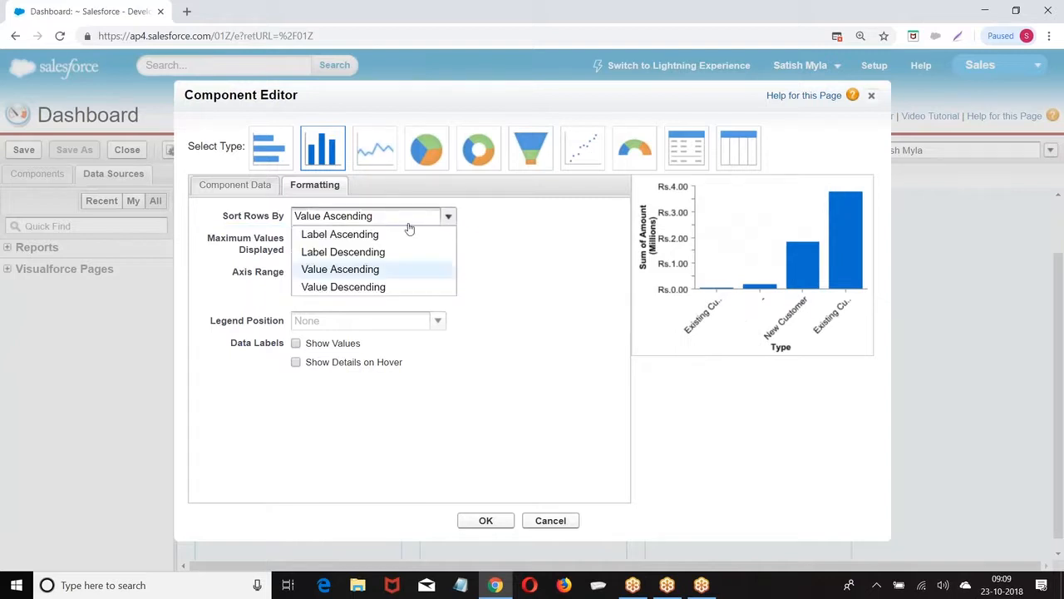
left_click(365, 235)
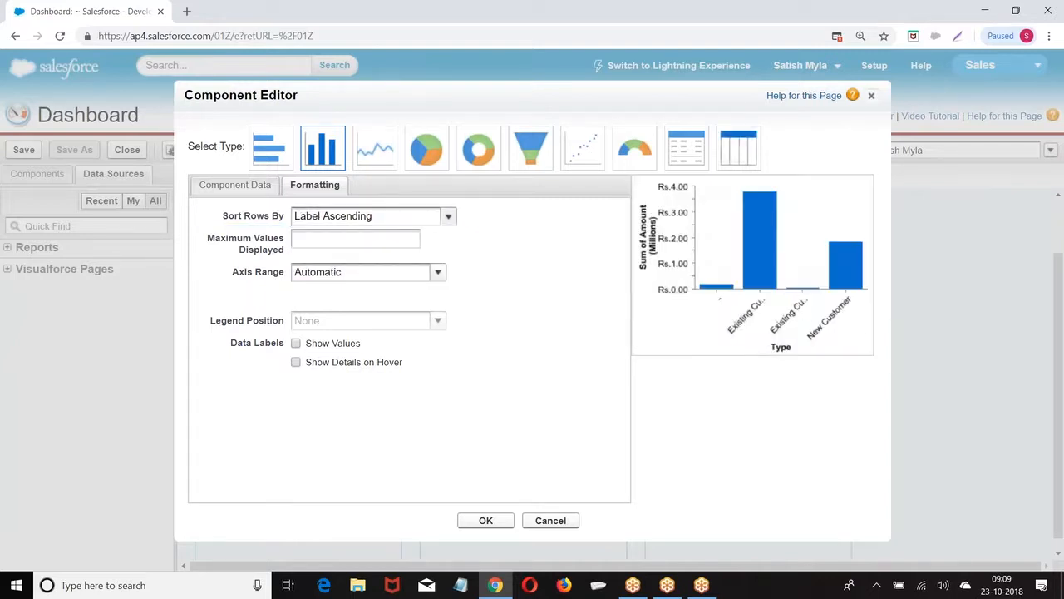
Keep the axis range automatic and enable Show Values and Show Details on Hover
left_click(437, 271)
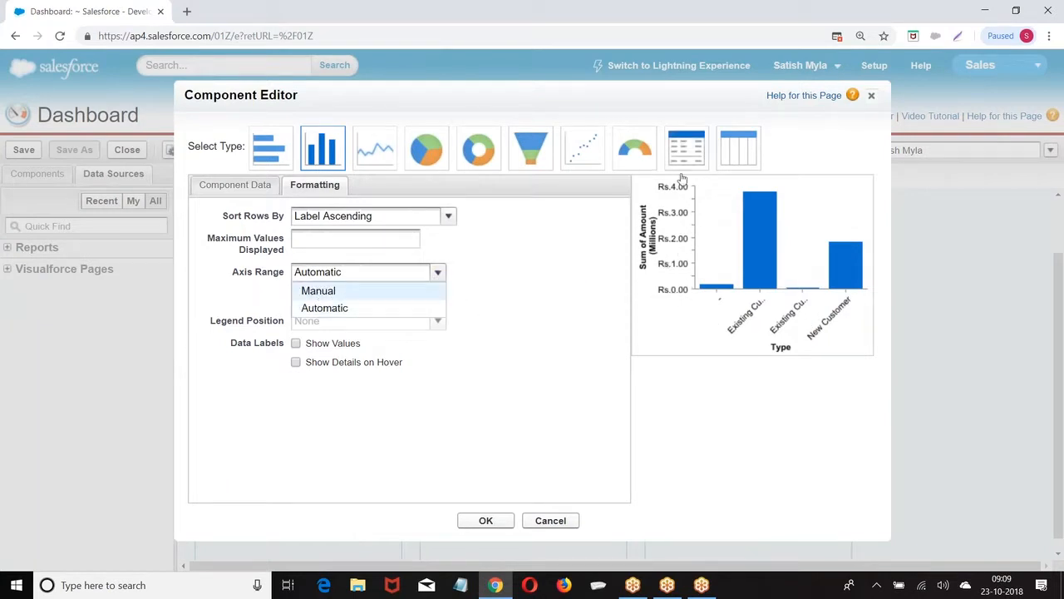
left_click(508, 366)
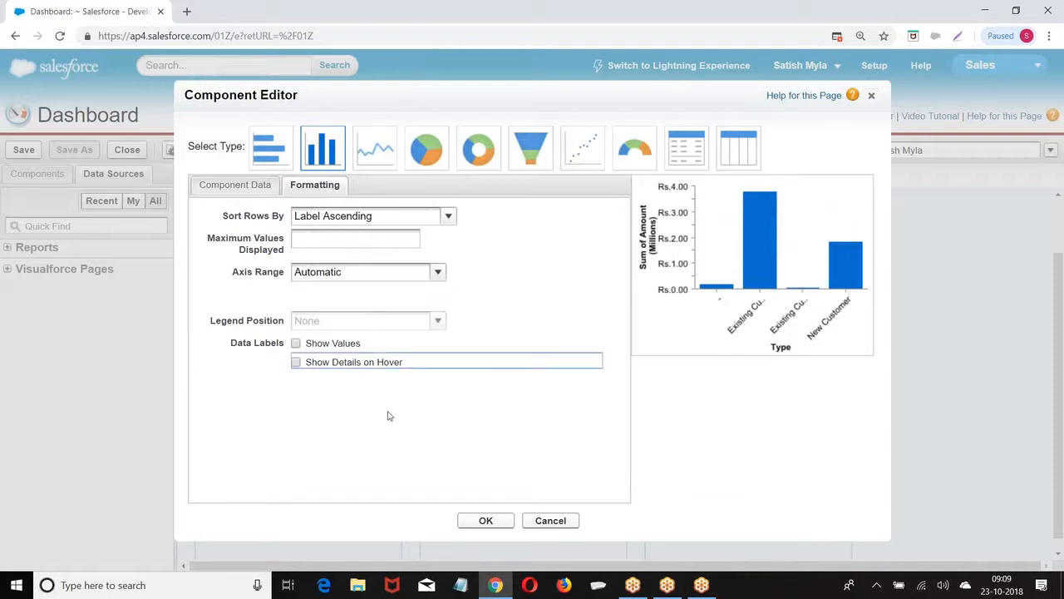
left_click(296, 343)
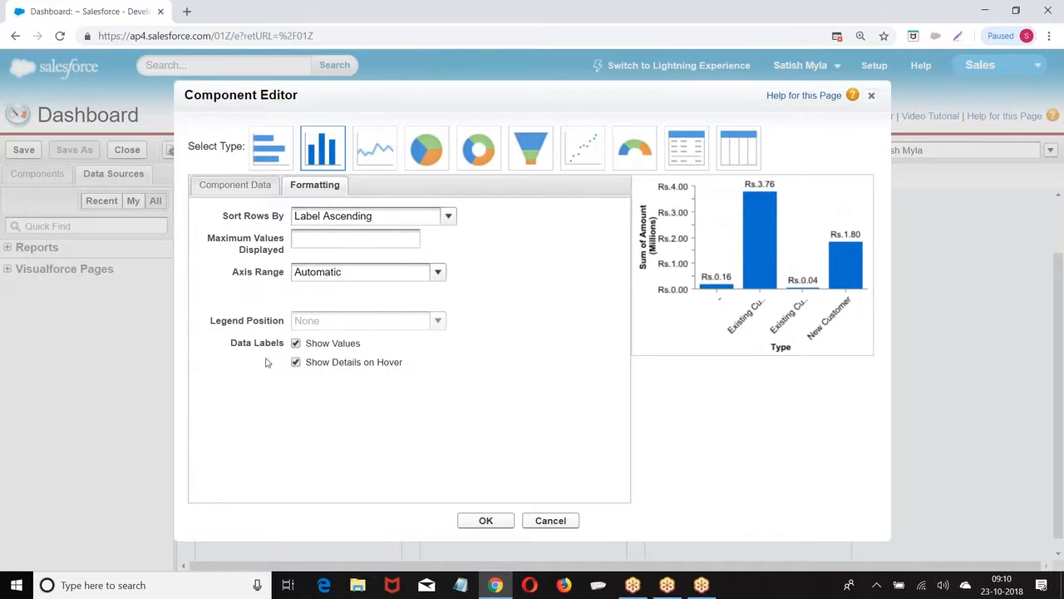
left_click(296, 363)
Apply the bar chart settings and make the gauge measure Record Count
left_click(482, 520)
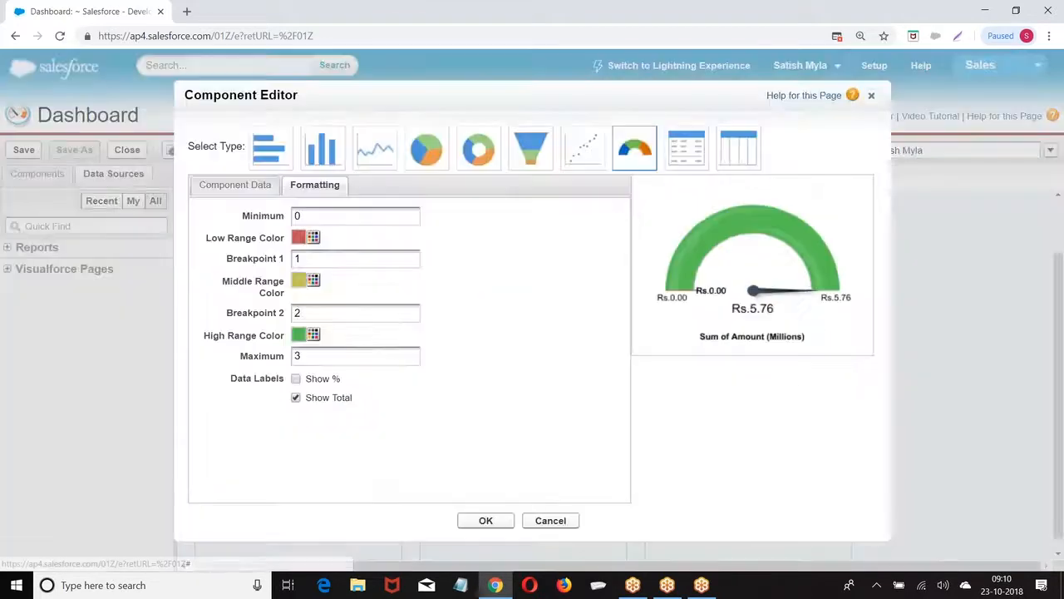
left_click(822, 196)
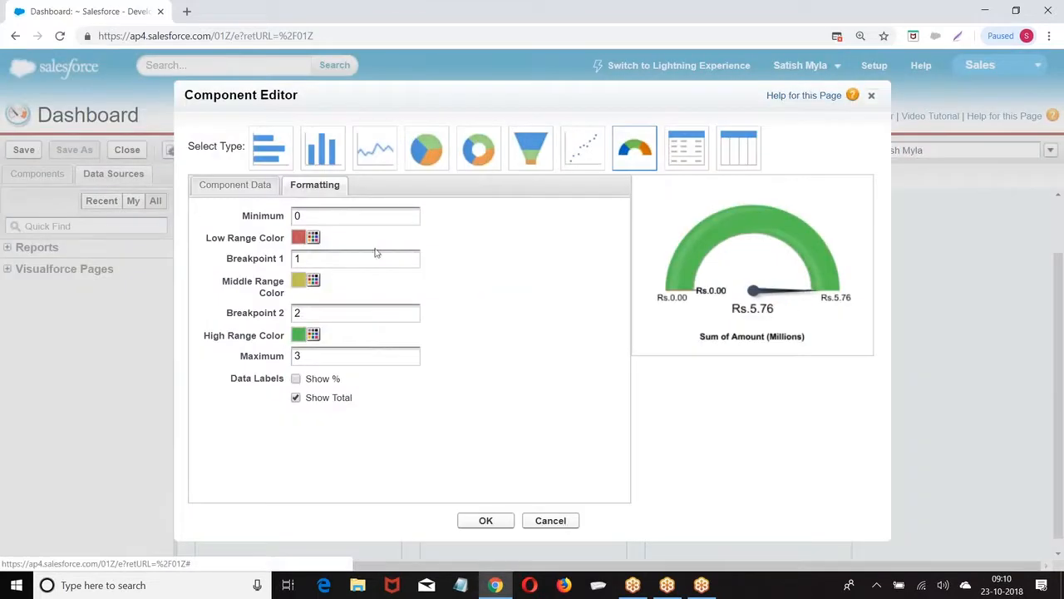
left_click(241, 186)
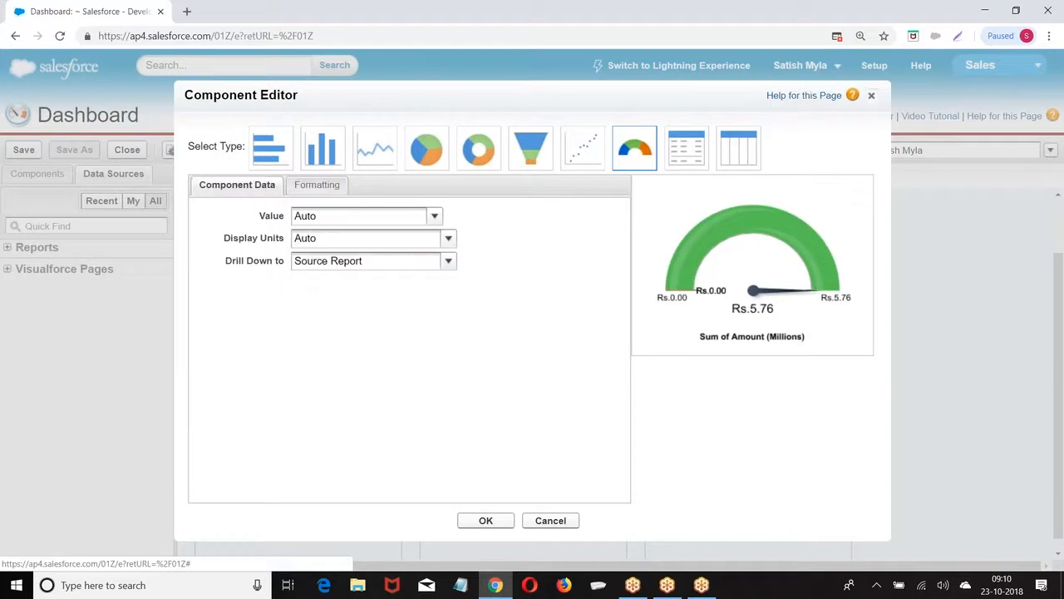
left_click(432, 216)
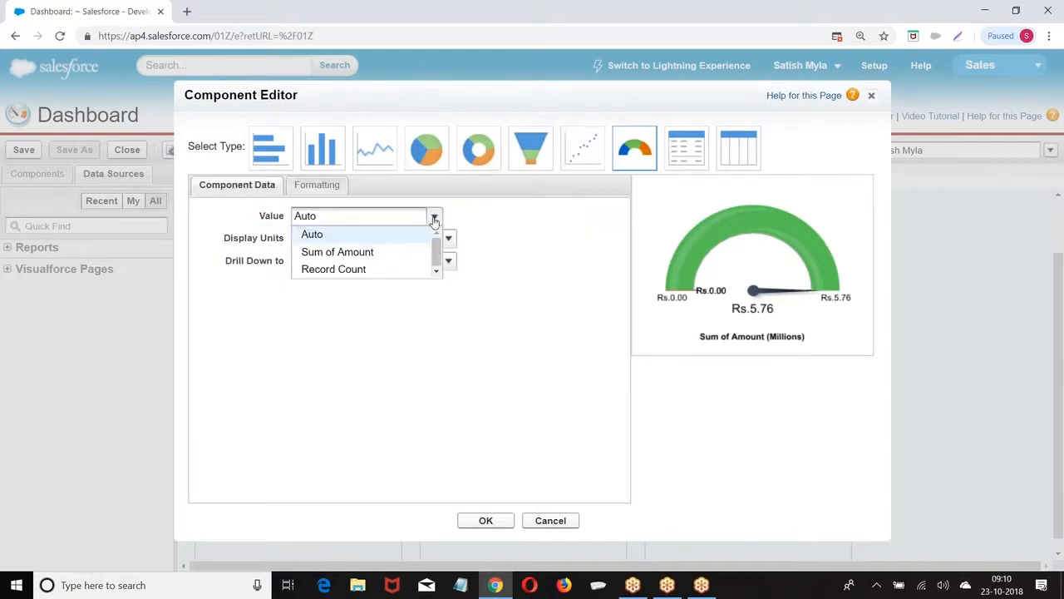
left_click(331, 270)
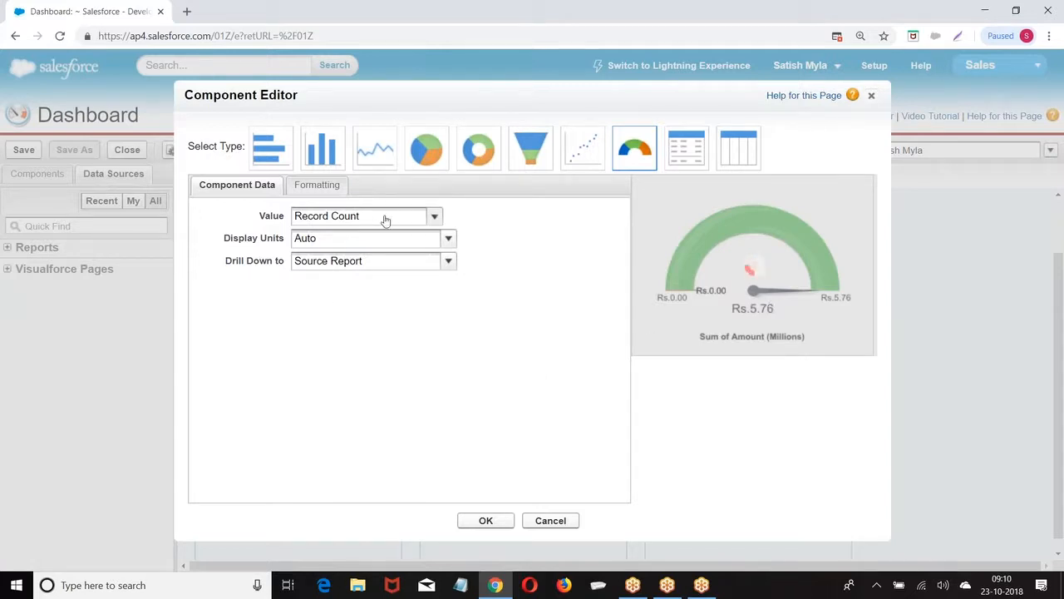
Set the gauge breakpoints to 15 and 30 with a maximum of 45
left_click(318, 188)
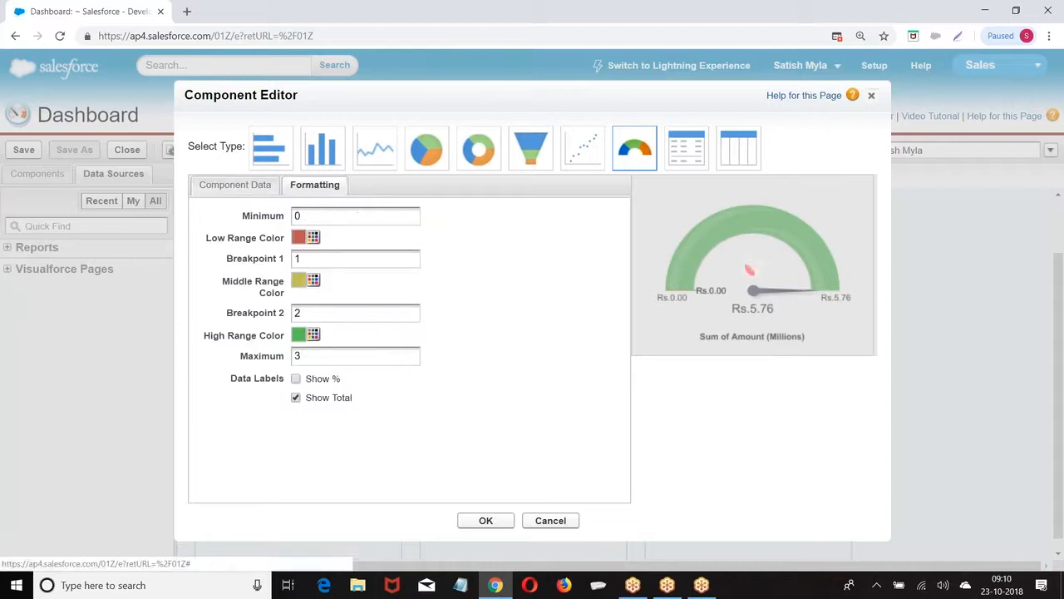
left_click(311, 262)
type("5")
left_click(312, 330)
type("30")
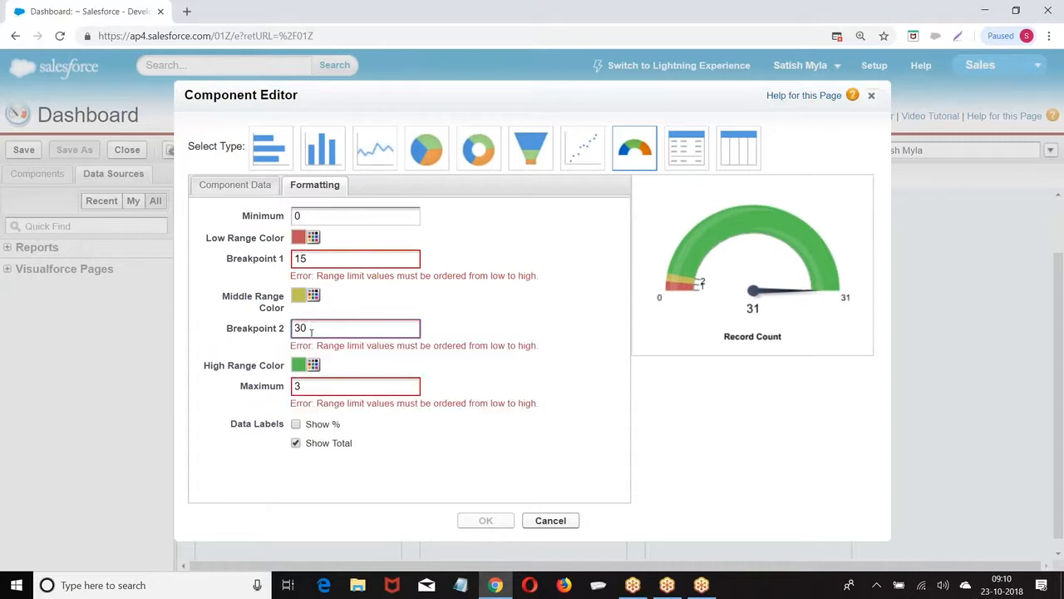
left_click(305, 388)
type("45")
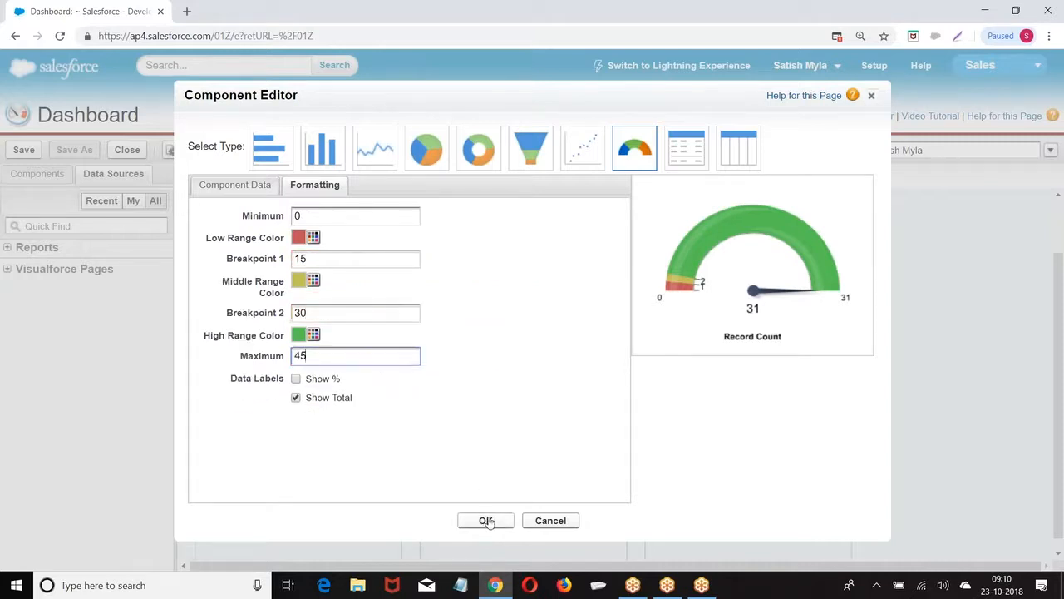
left_click(486, 521)
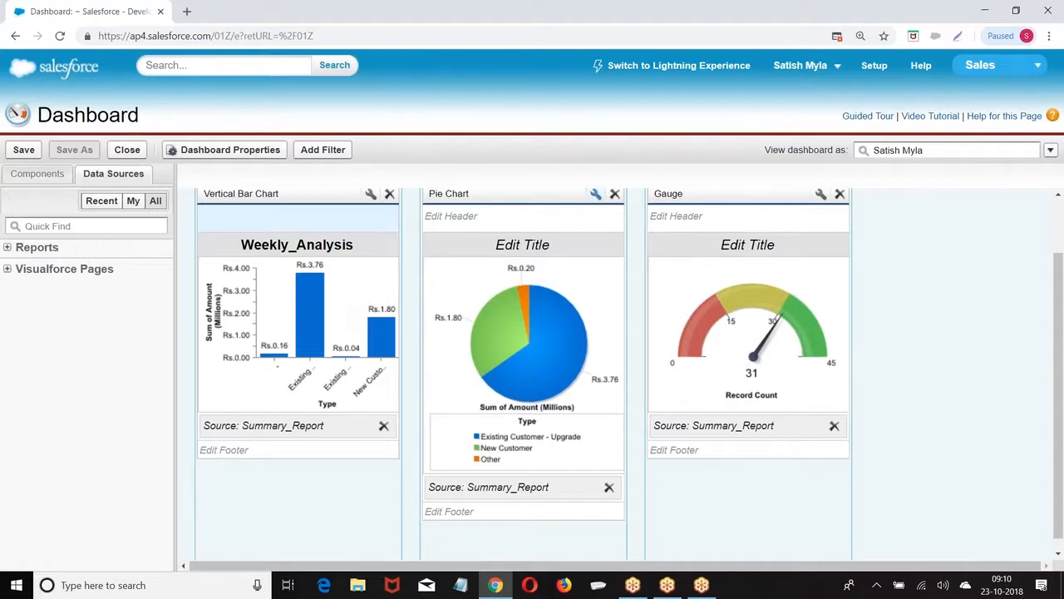
Turn off Combine Small Groups into Others for the pie chart
left_click(596, 195)
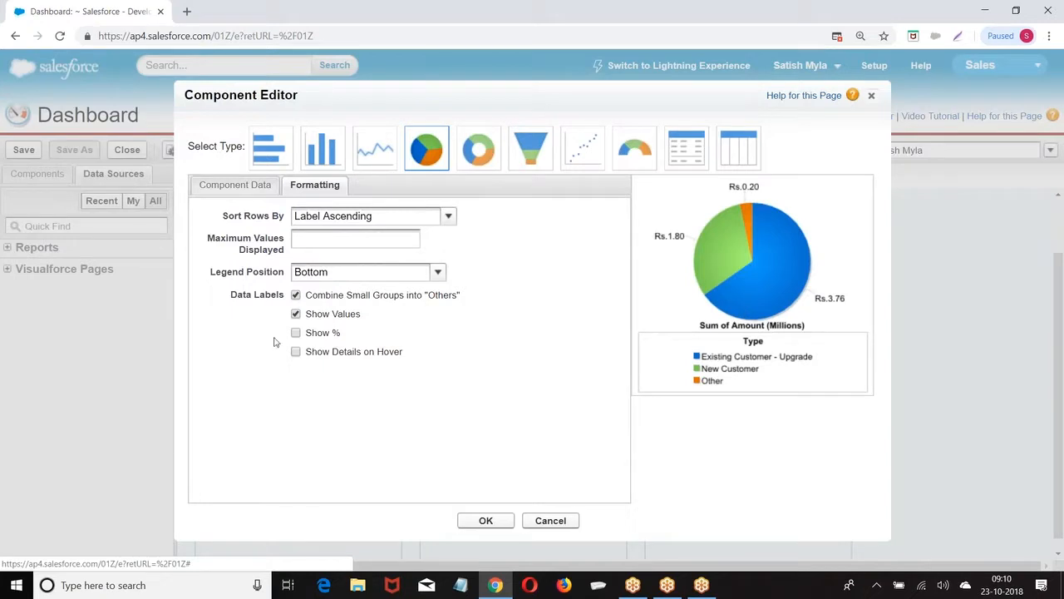
left_click(297, 297)
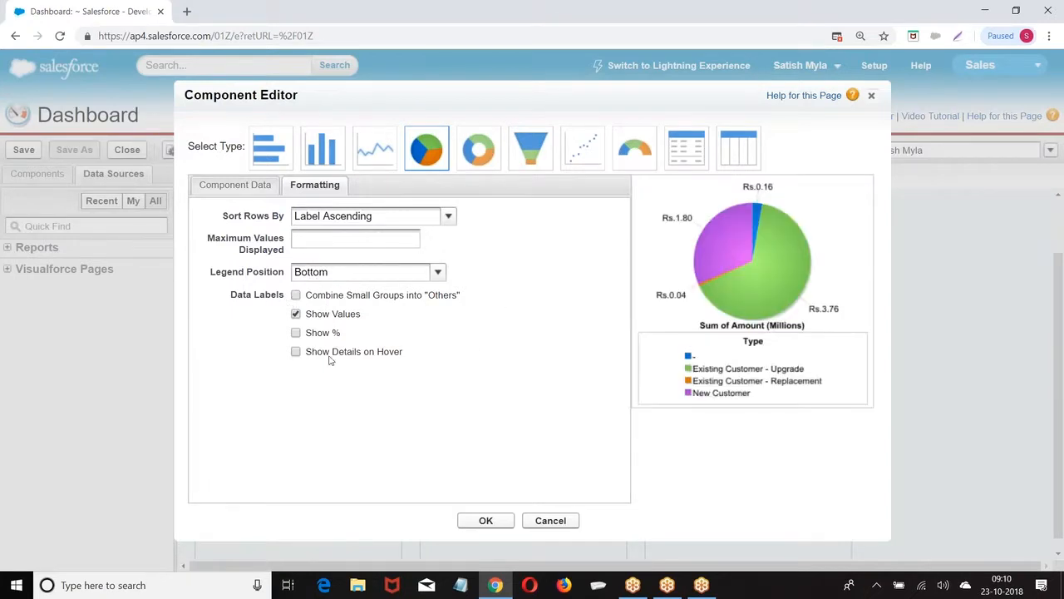
left_click(237, 185)
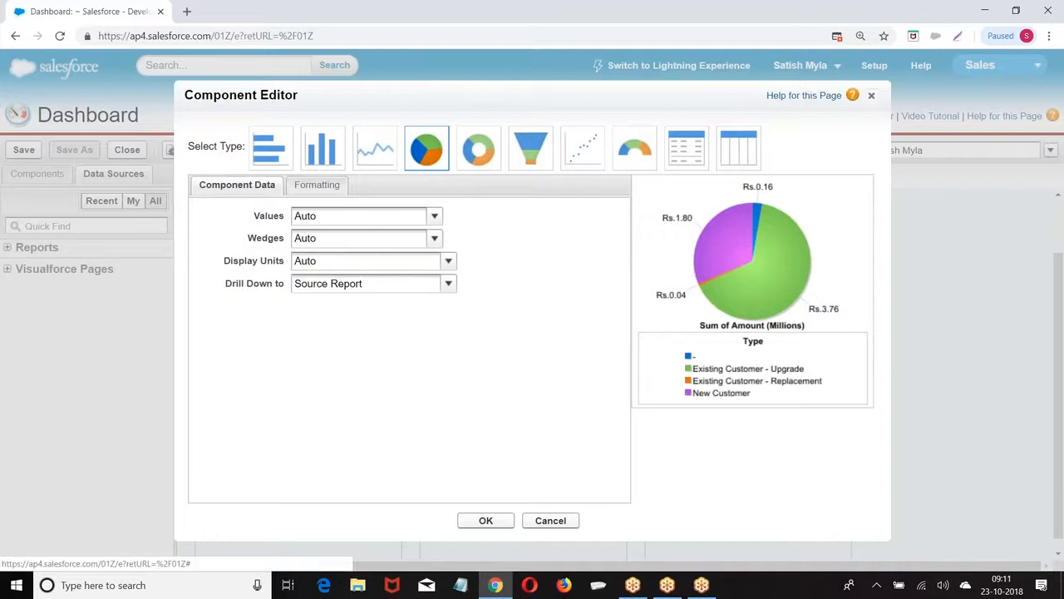
left_click(318, 187)
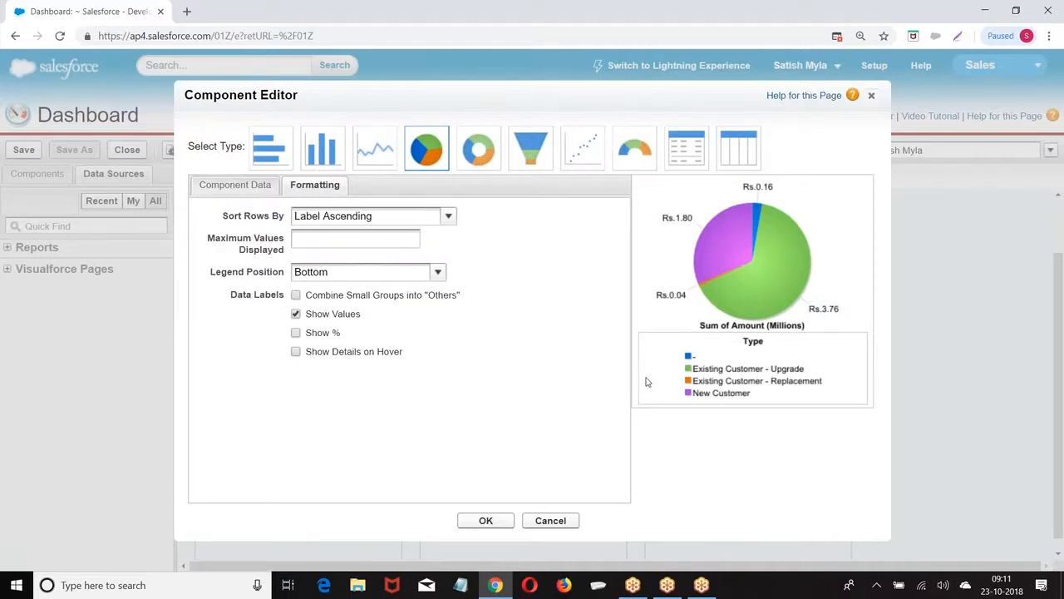
Try the pie chart's legend positions, settle on Bottom, and apply the changes
left_click(437, 272)
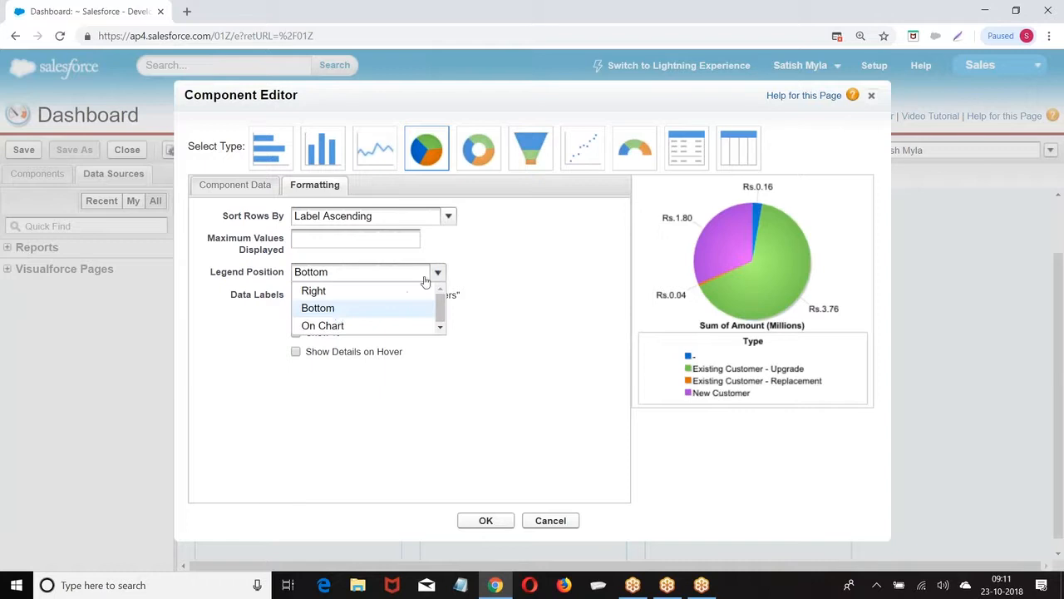
left_click(314, 290)
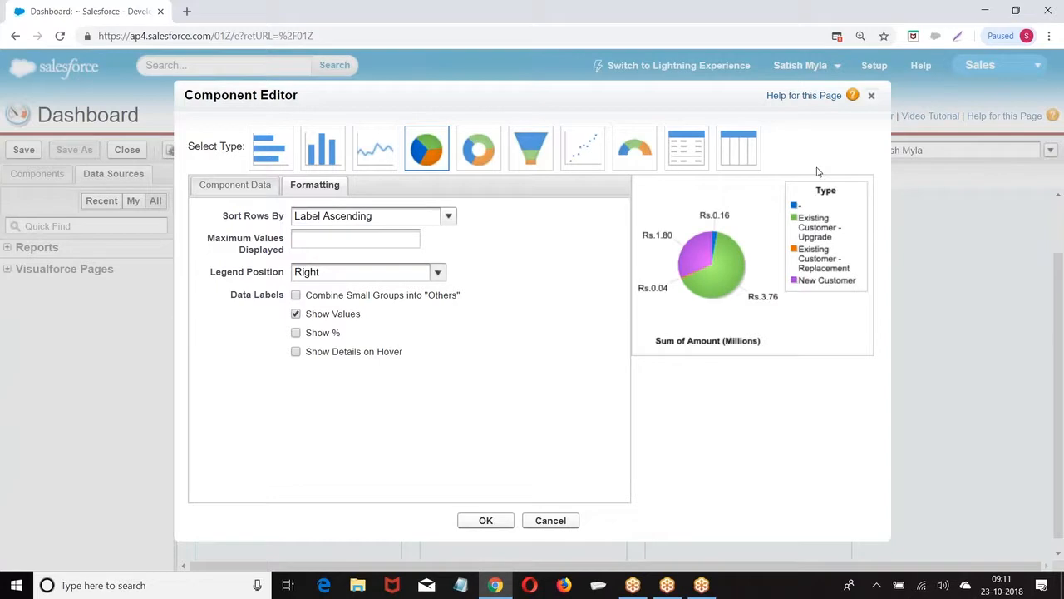
left_click(438, 272)
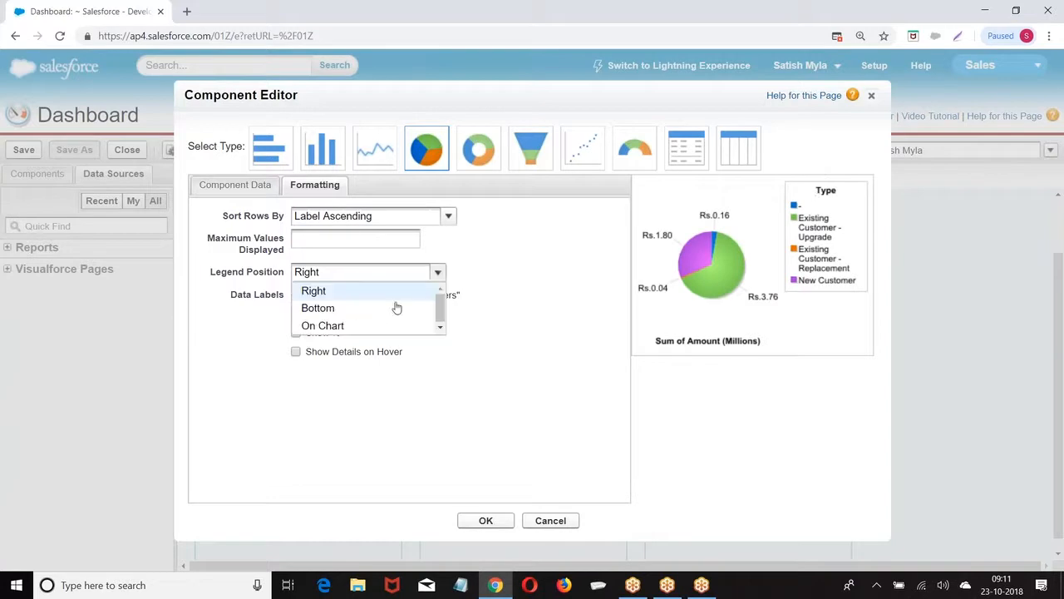
left_click(316, 309)
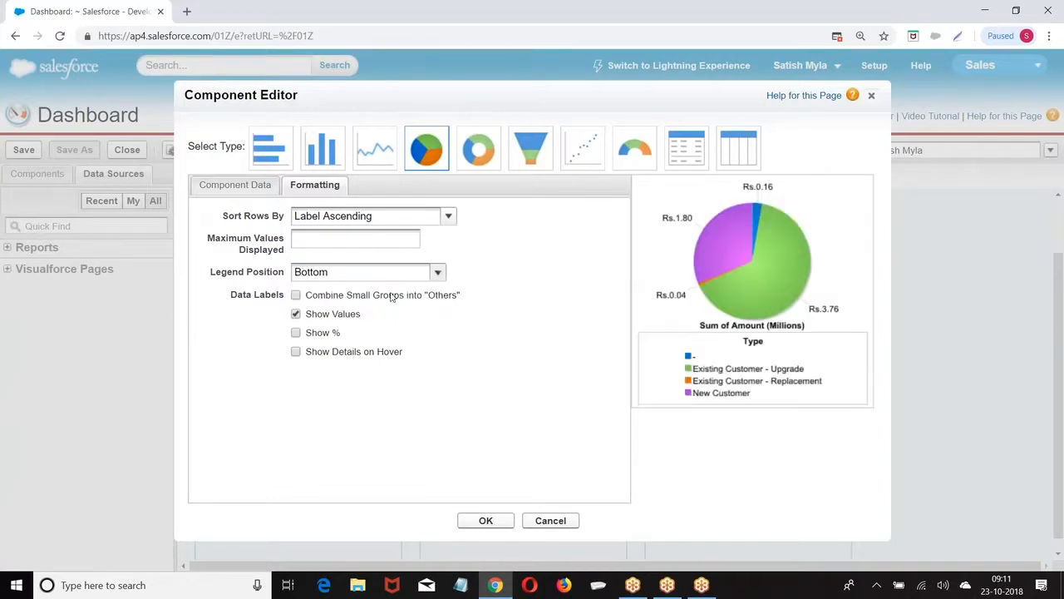
left_click(438, 272)
left_click(321, 327)
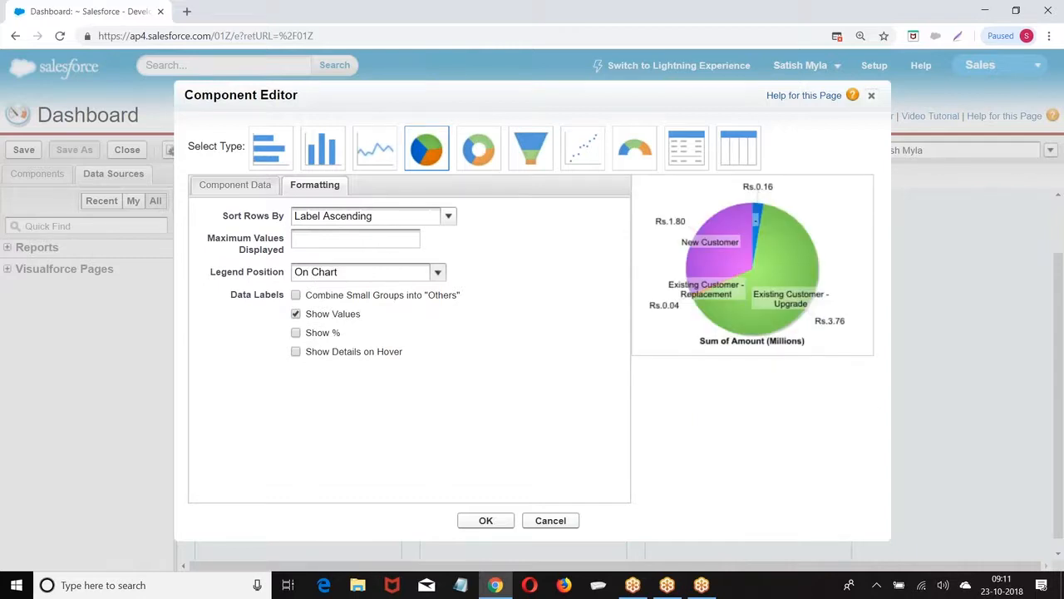
left_click(437, 273)
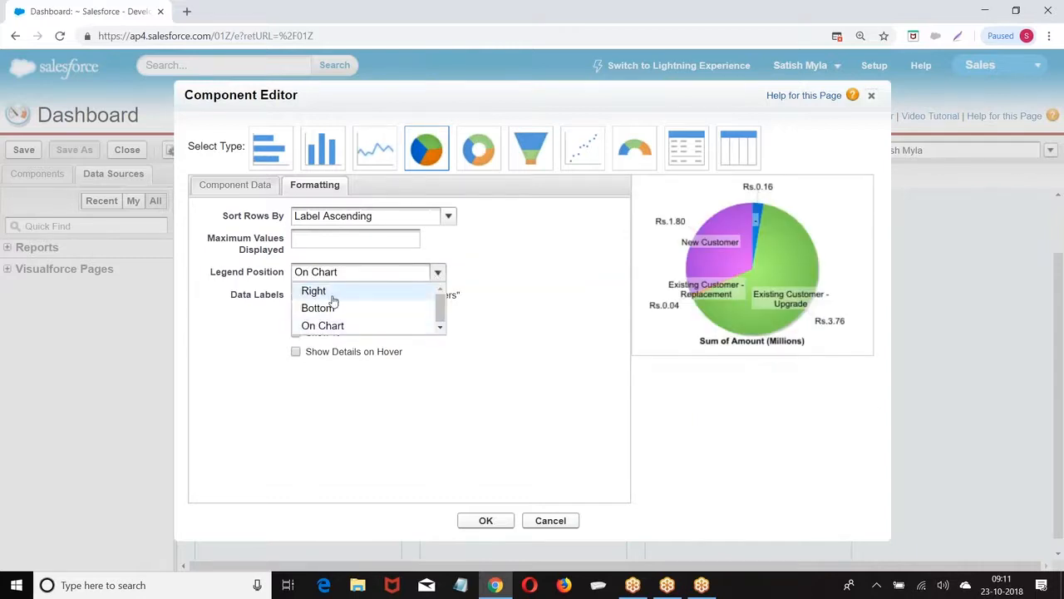
left_click(318, 307)
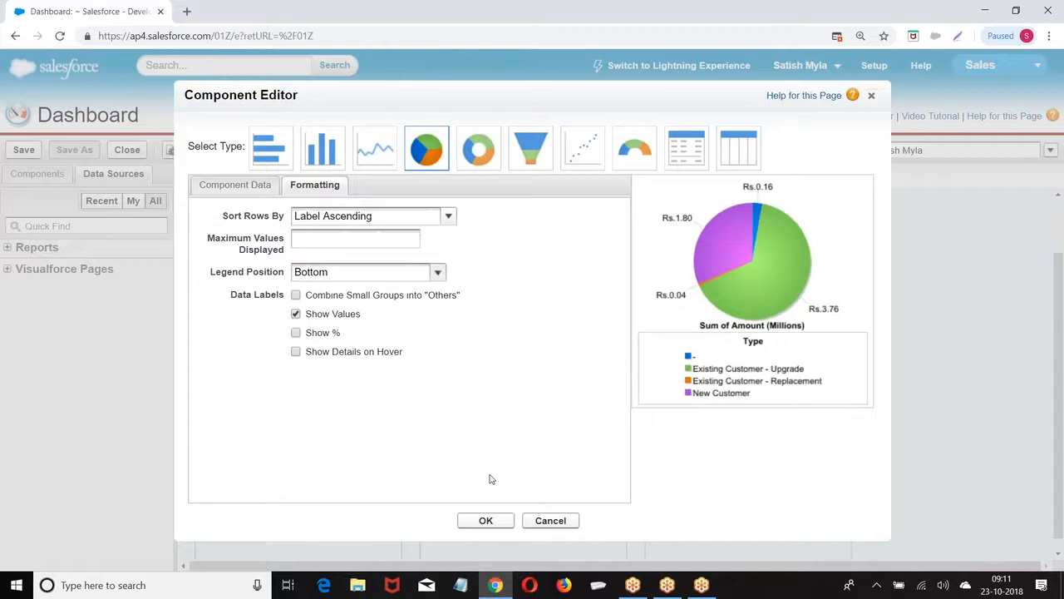
left_click(486, 520)
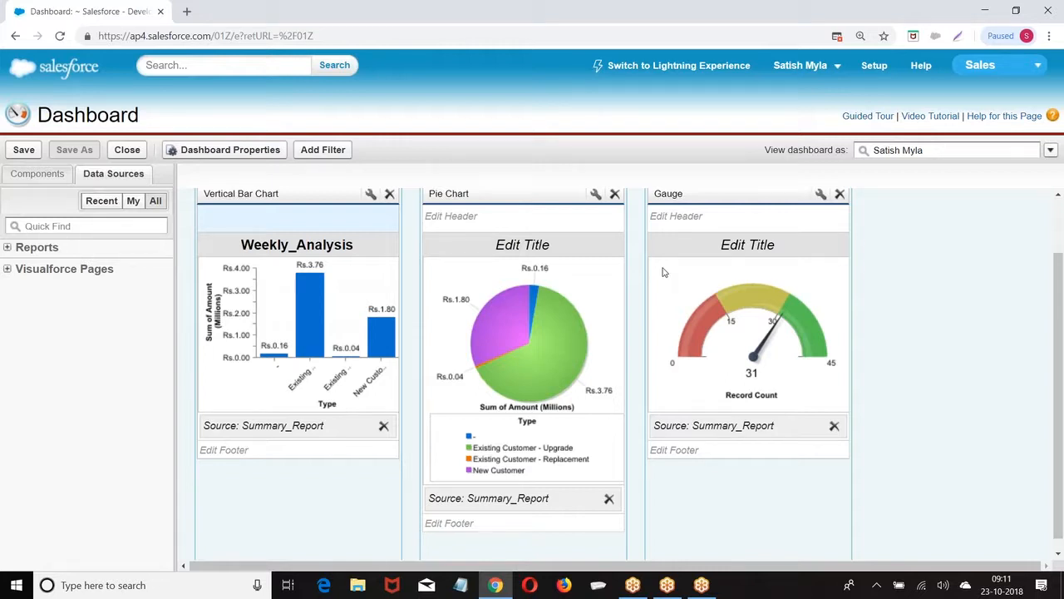
scroll(728, 366, "down", 1)
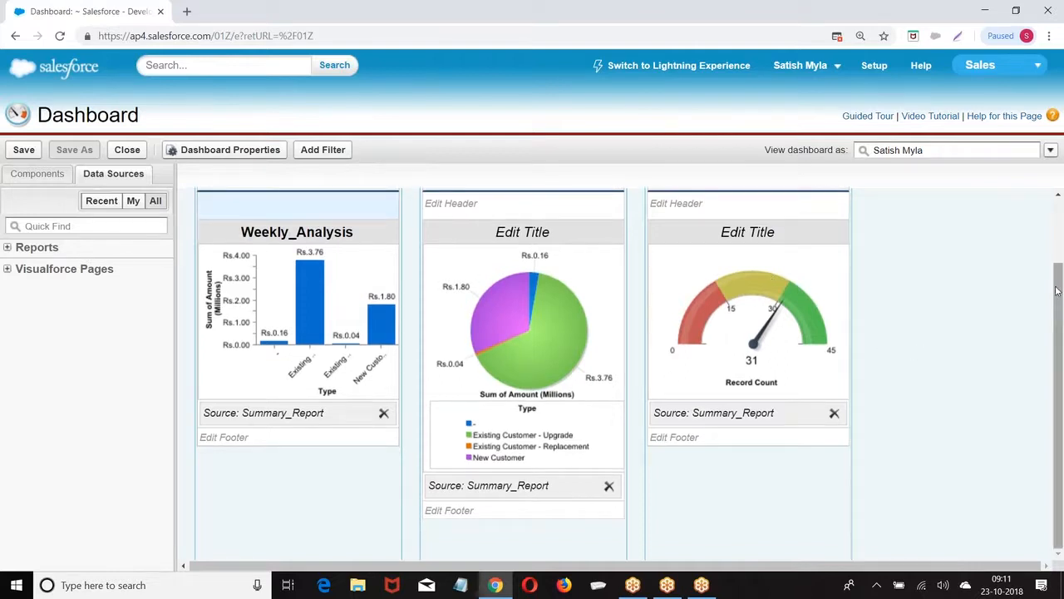
scroll(484, 298, "up", 3)
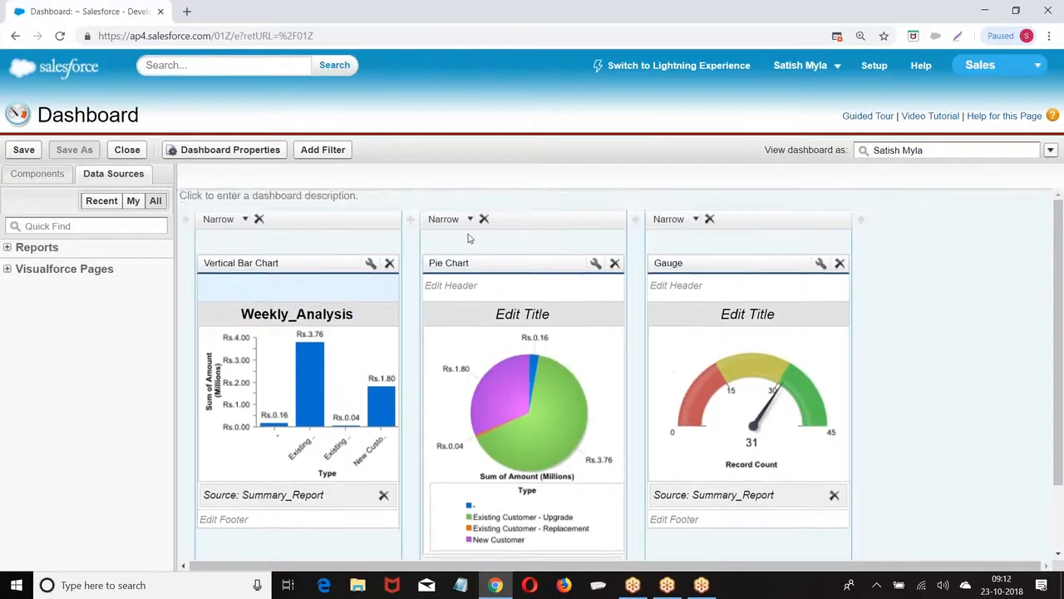
scroll(940, 257, "down", 3)
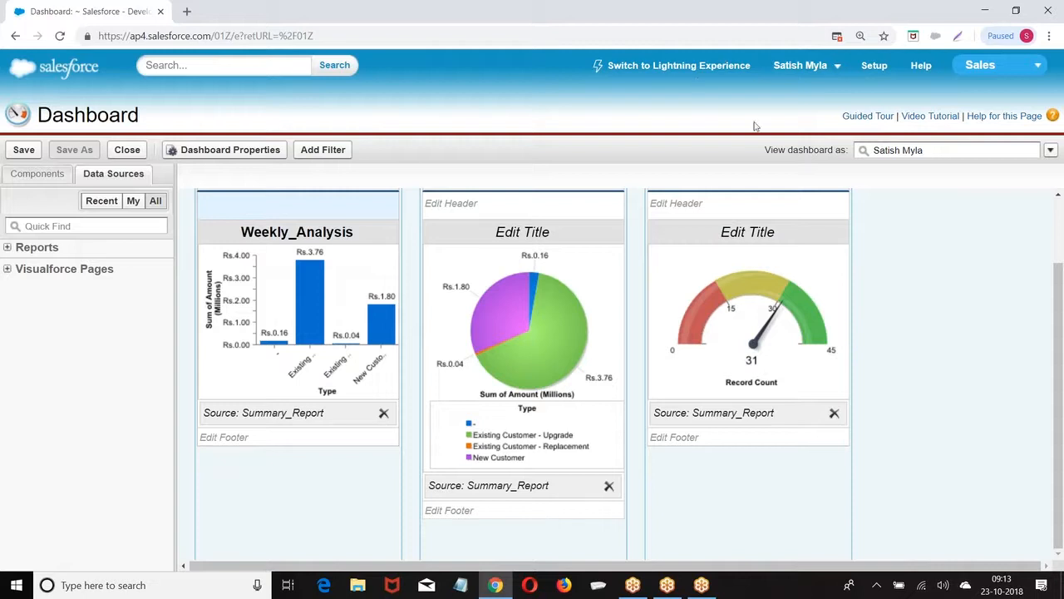
Set the dashboard's running user option to Run as logged-in user
triple_click(869, 150)
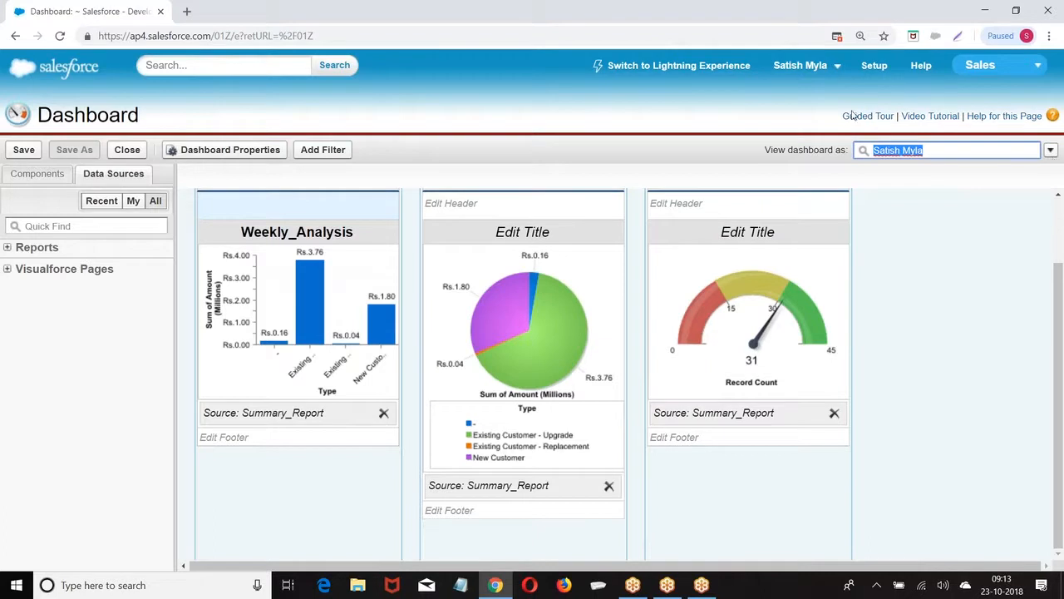
left_click(1050, 150)
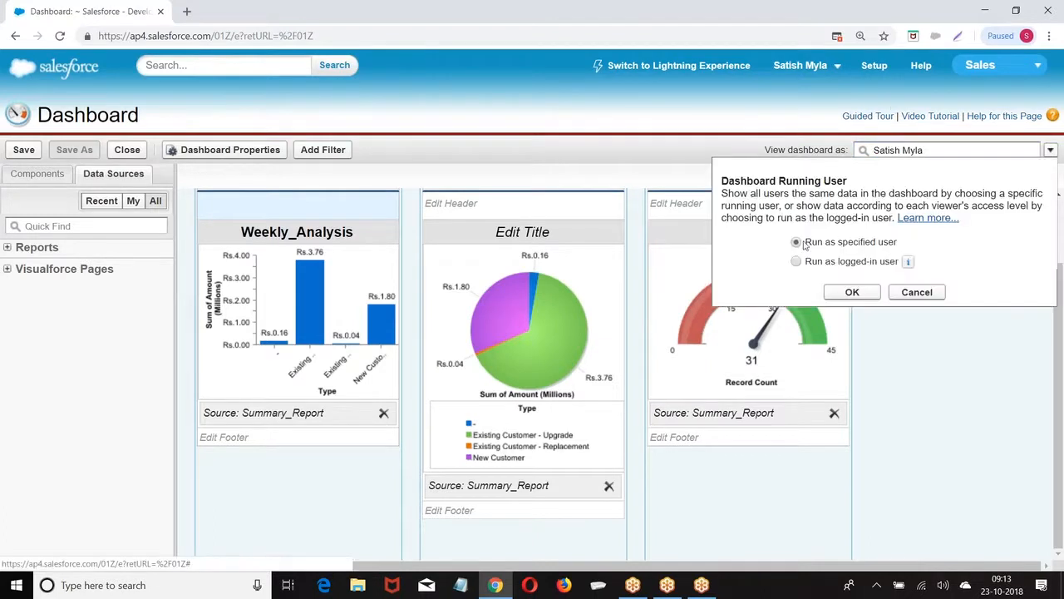
left_click(796, 261)
left_click(850, 314)
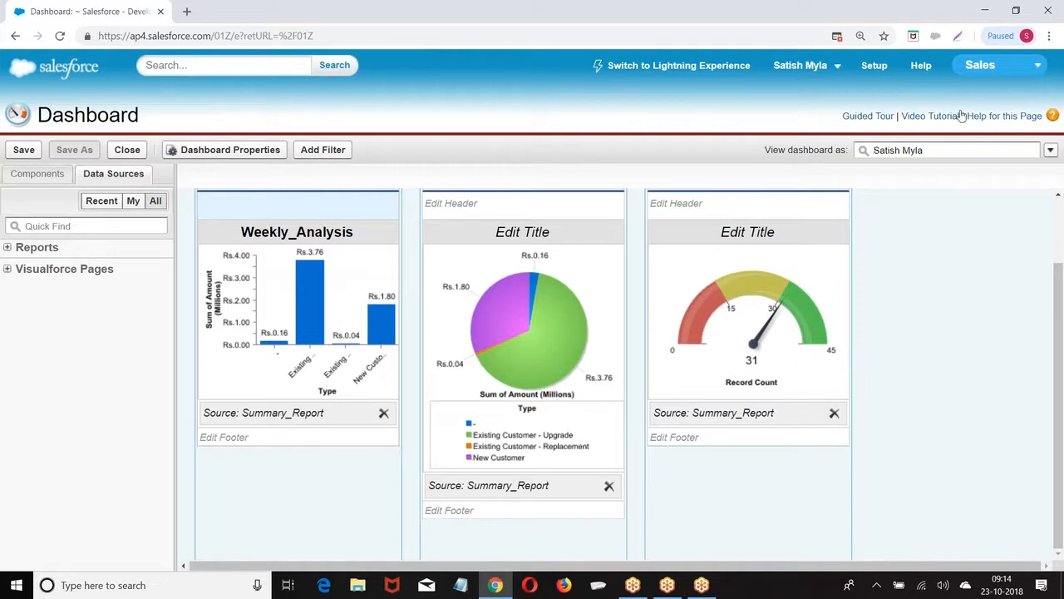
Switch the dashboard back to Run as specified user
left_click(1051, 150)
left_click(795, 242)
left_click(849, 291)
Replace the View dashboard as user by searching 'st' and choosing the matching user
left_click_drag(938, 150, 848, 158)
key("BackSpace")
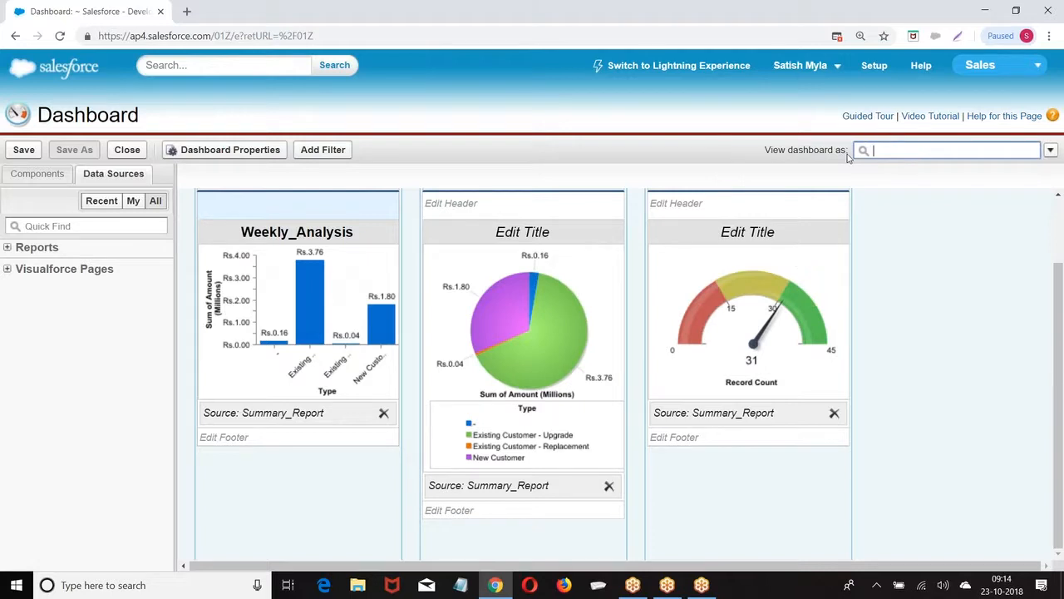
type("st")
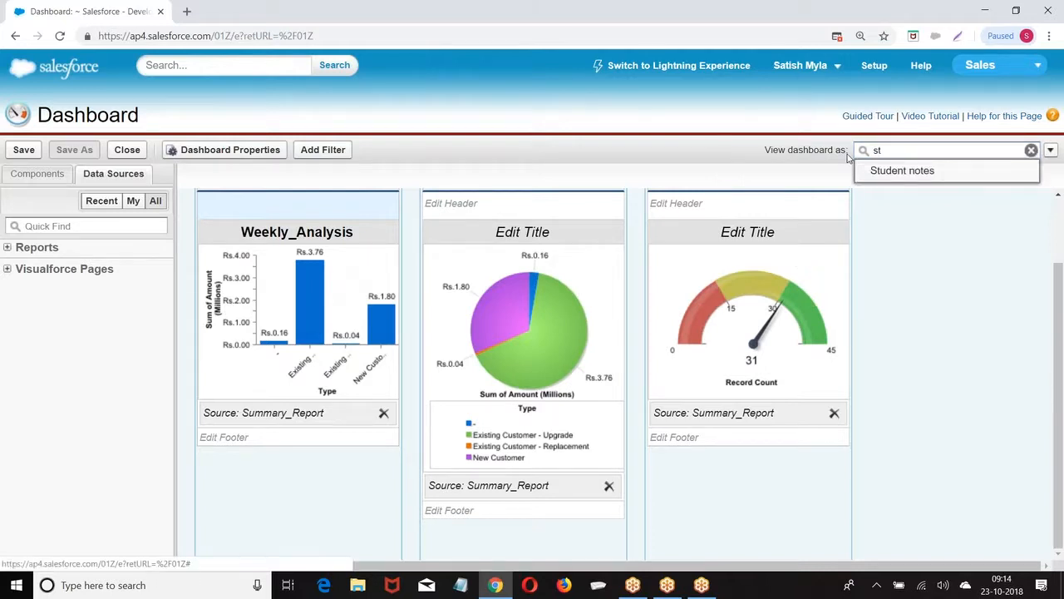
left_click(930, 171)
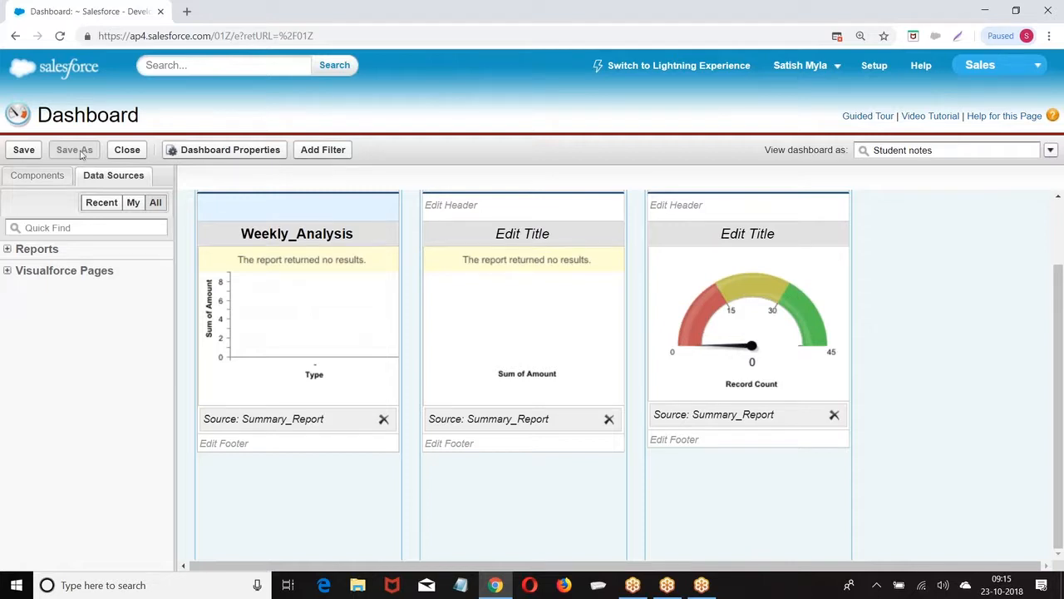
Open Setup and expand Customize under Build in the sidebar
left_click(877, 66)
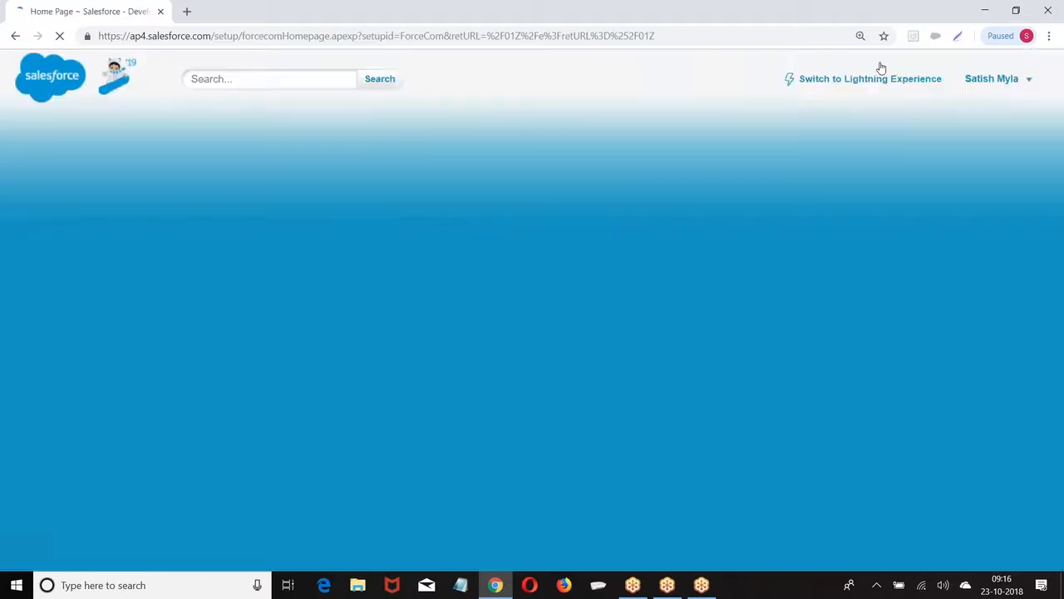
scroll(31, 188, "down", 7)
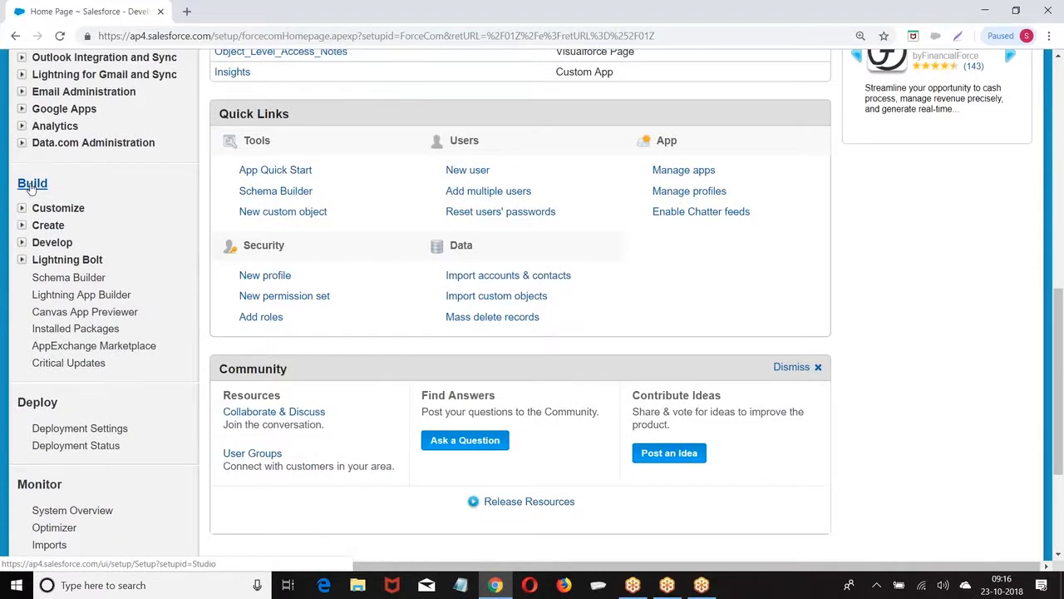
left_click(21, 212)
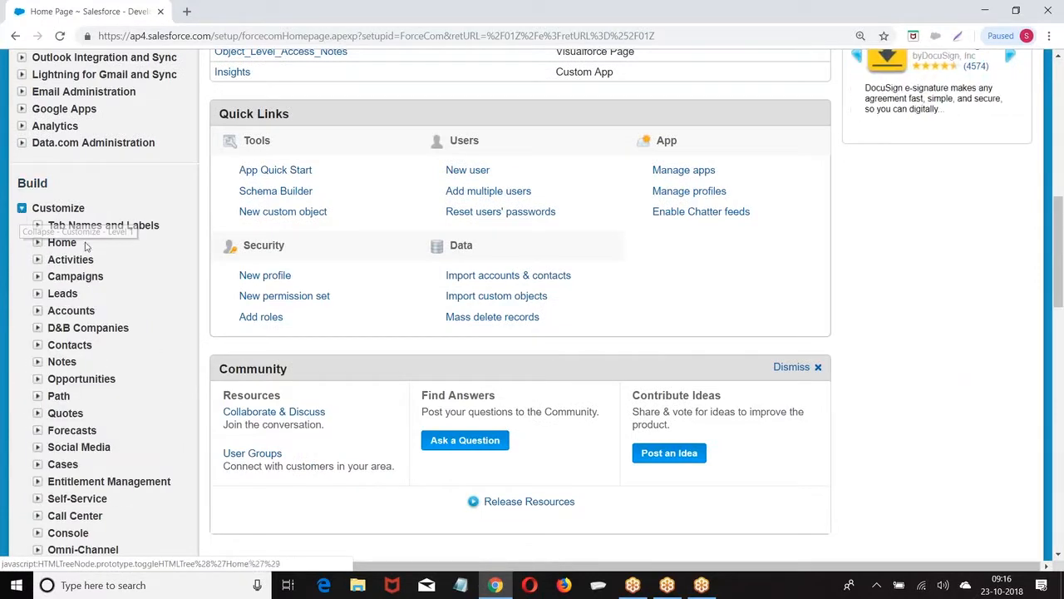
Edit the DE Default home page layout to include Dashboard Snapshot, and save it
left_click(38, 243)
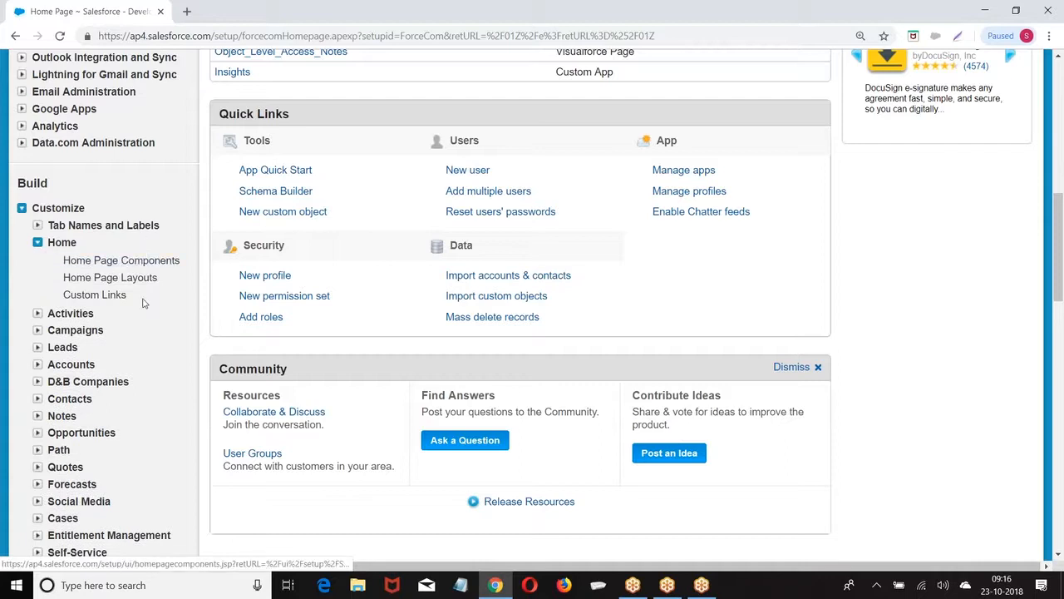
left_click(111, 279)
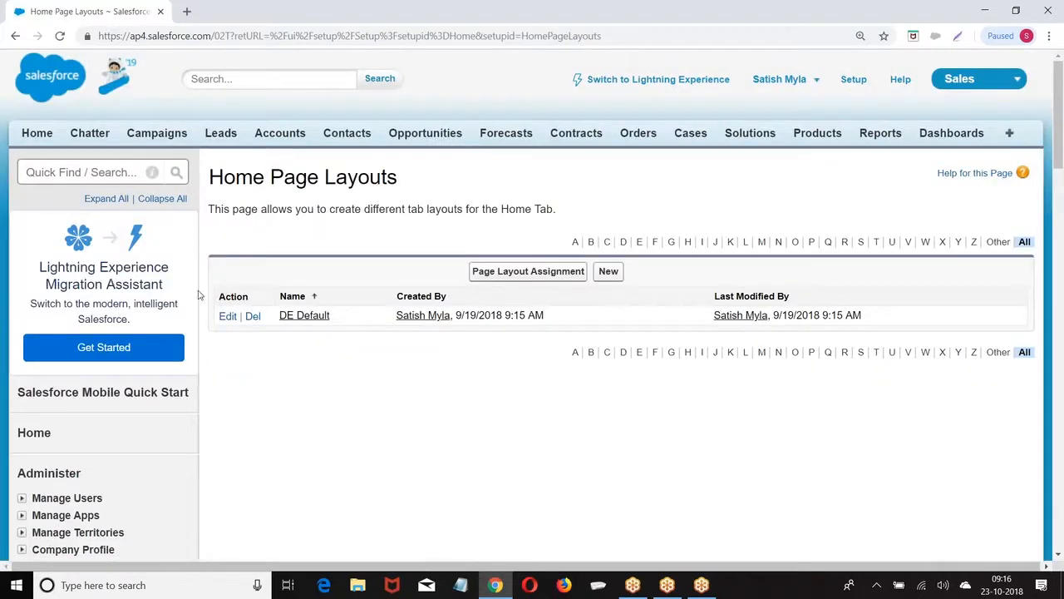
left_click(227, 316)
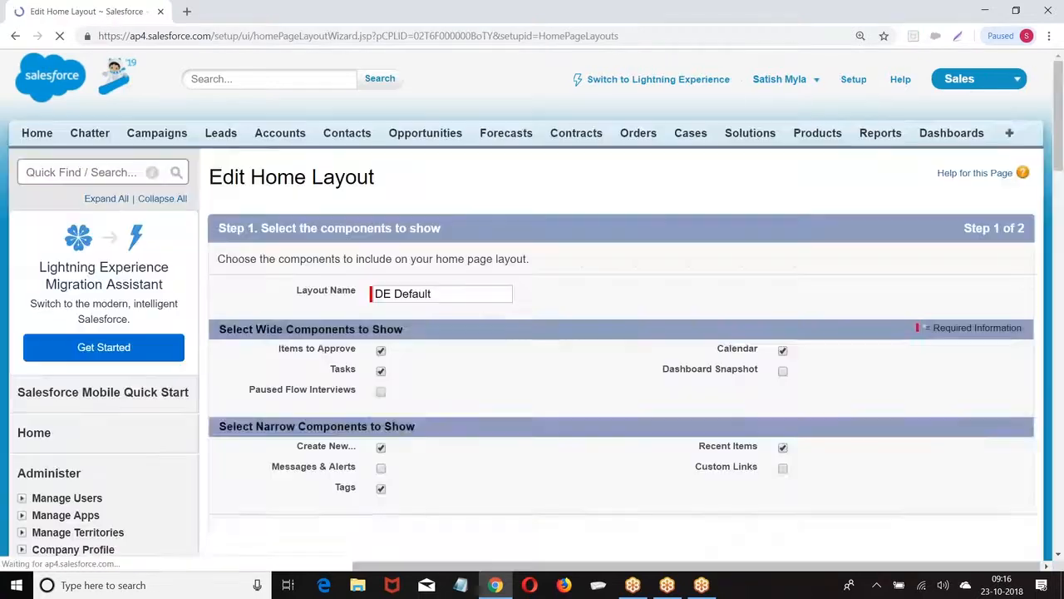
scroll(523, 333, "down", 2)
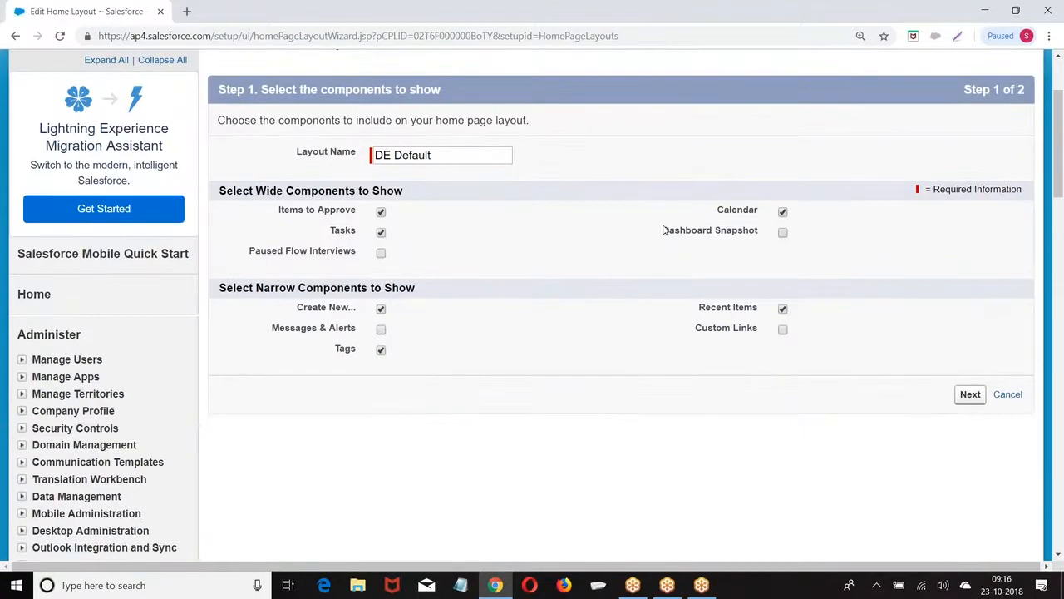
left_click_drag(664, 233, 767, 236)
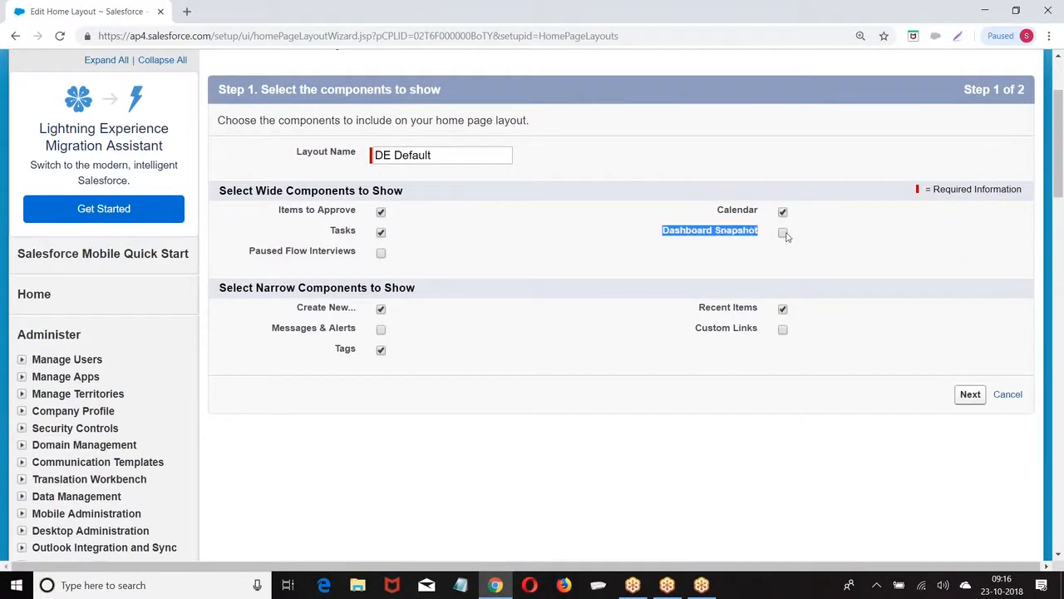
left_click(969, 394)
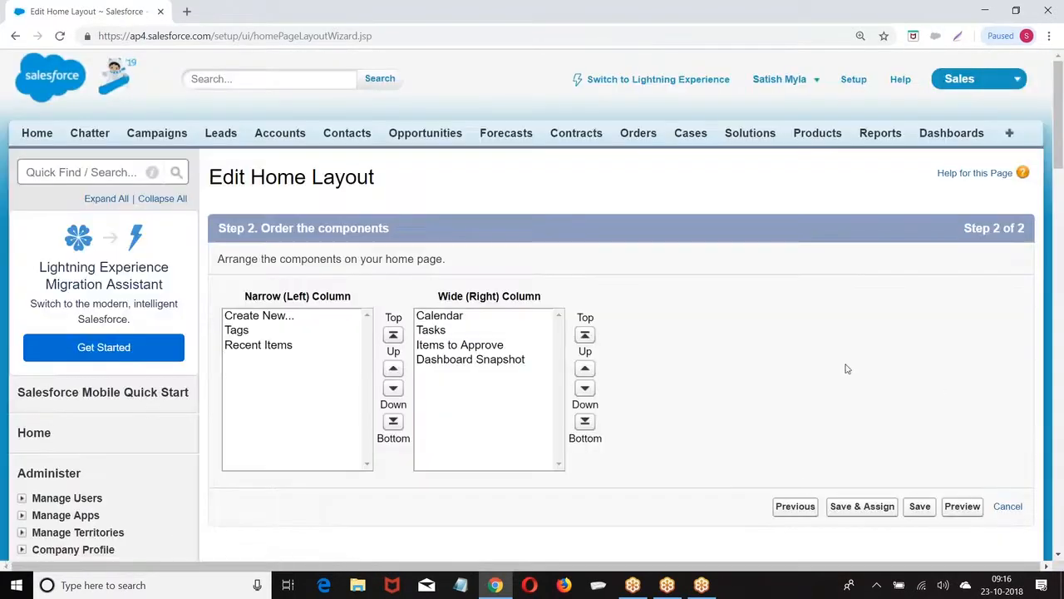
left_click(921, 507)
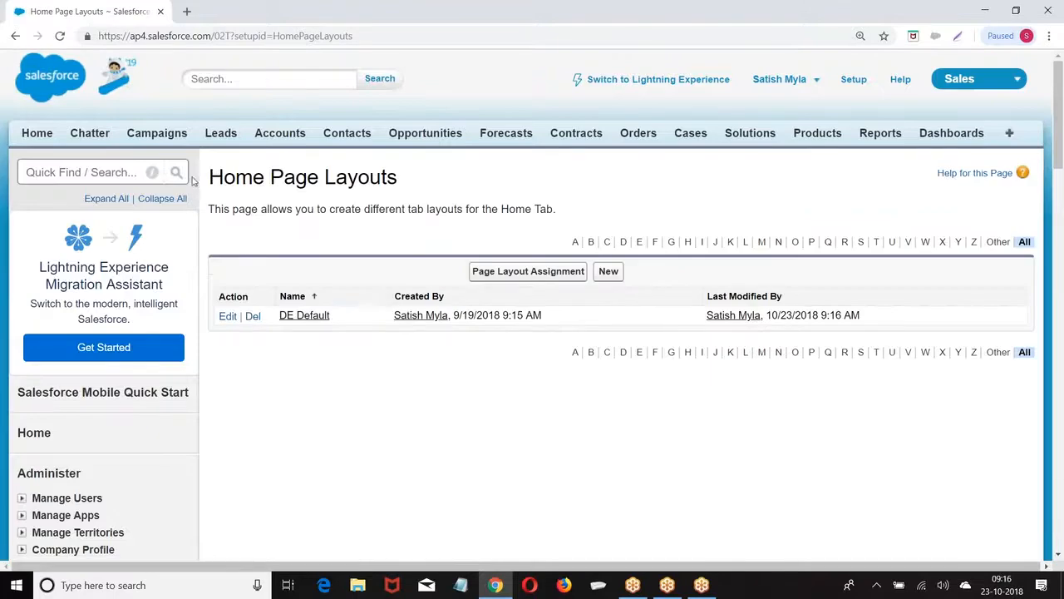
Check the Home page, then start a new dashboard from Reports & Dashboards
left_click(36, 137)
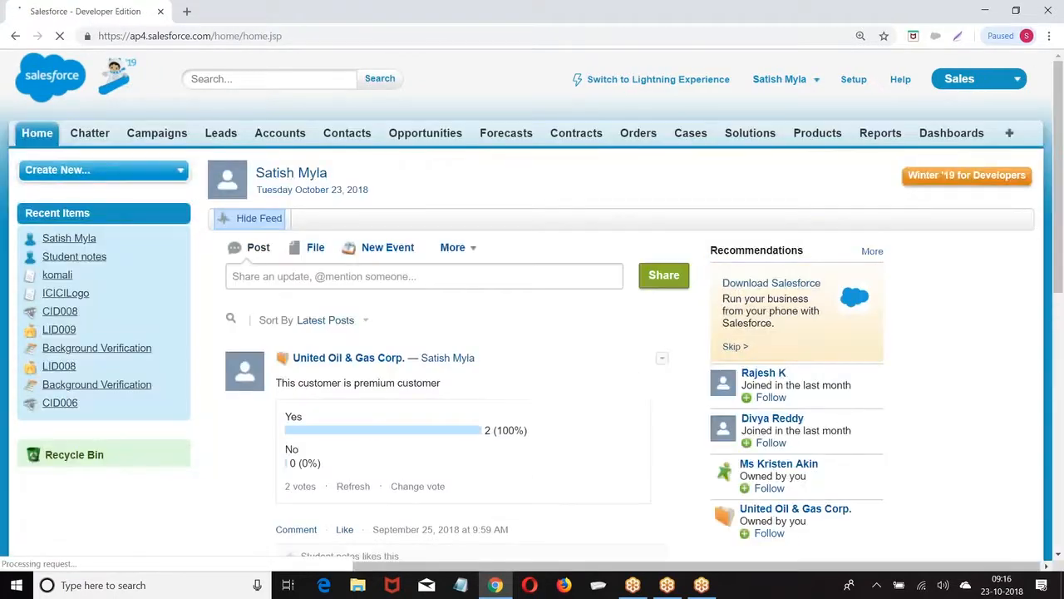
scroll(2, 304, "down", 10)
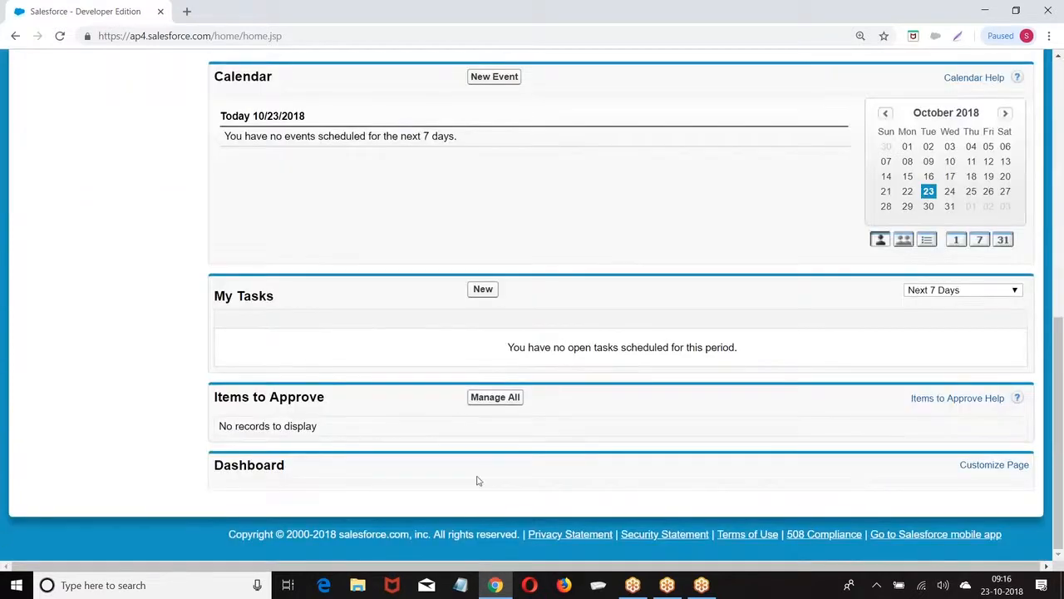
scroll(444, 440, "up", 10)
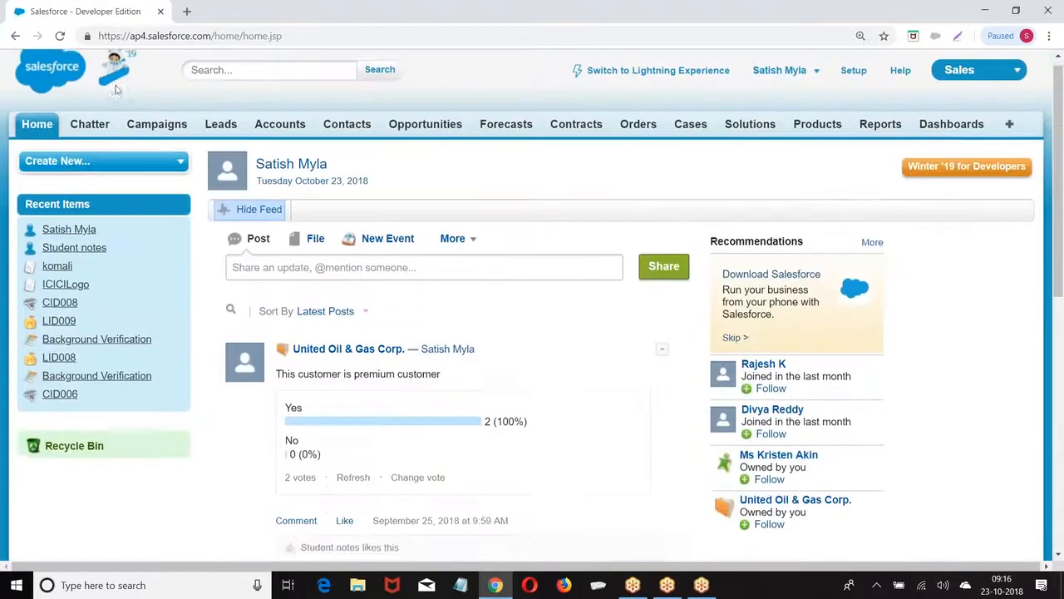
left_click(960, 139)
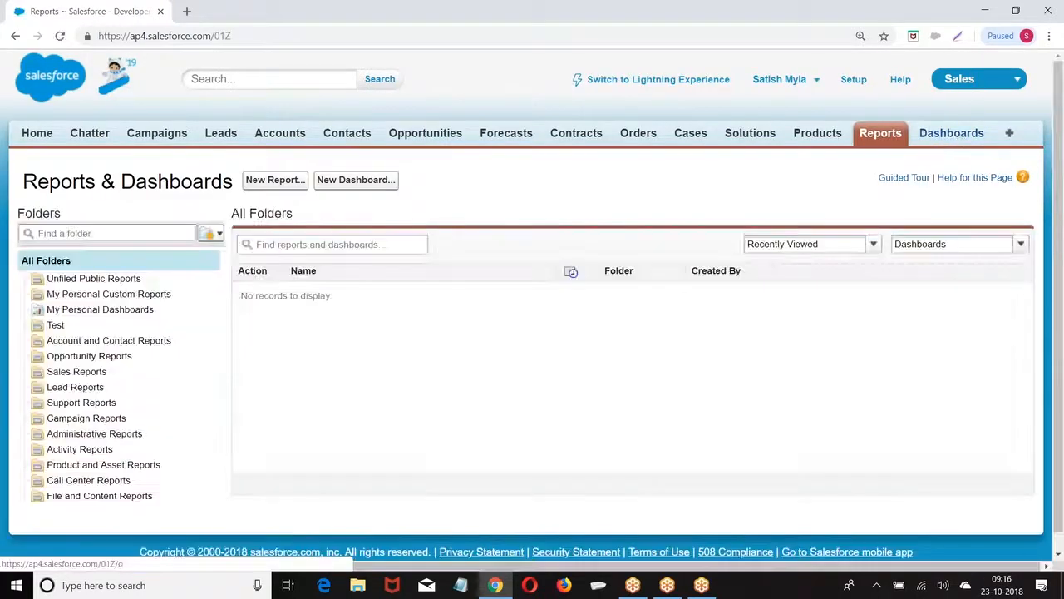
left_click(953, 138)
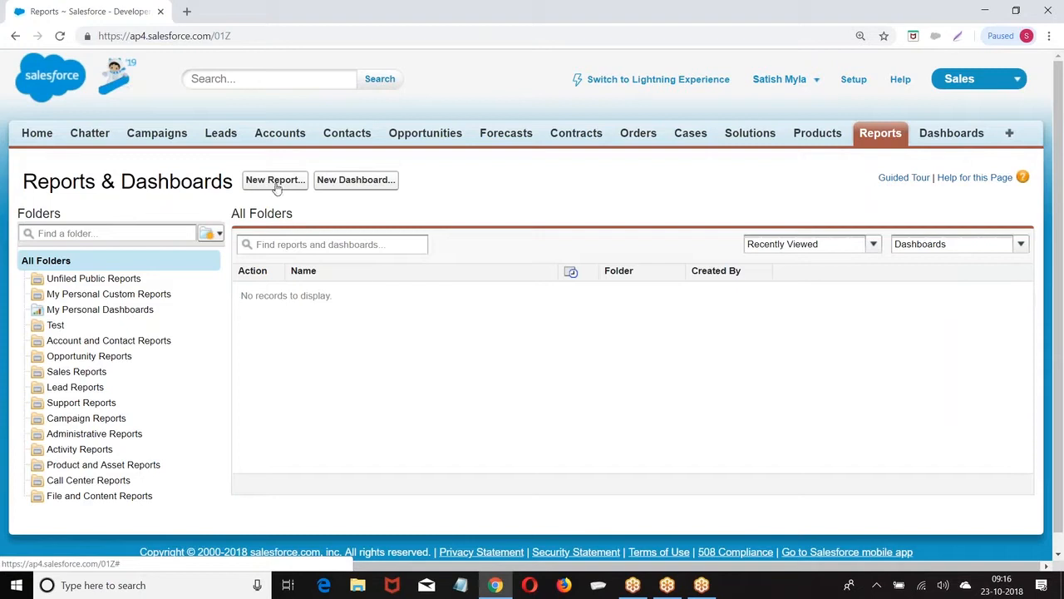
left_click(358, 182)
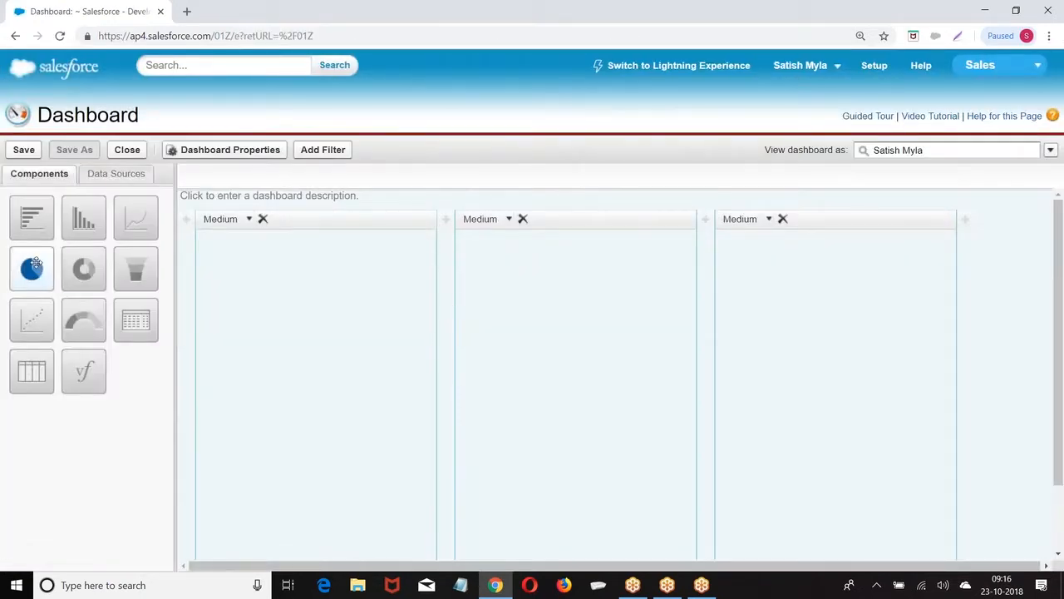
Place a vertical bar chart, a gauge and a funnel chart in the three columns
left_click_drag(74, 223, 311, 275)
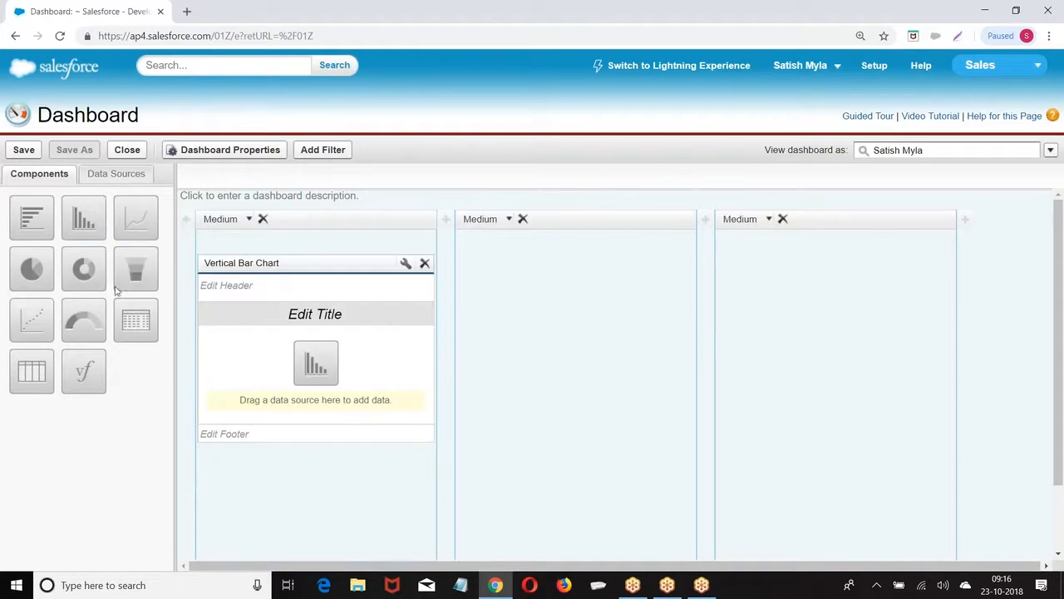
left_click_drag(86, 314, 521, 322)
left_click_drag(136, 268, 738, 285)
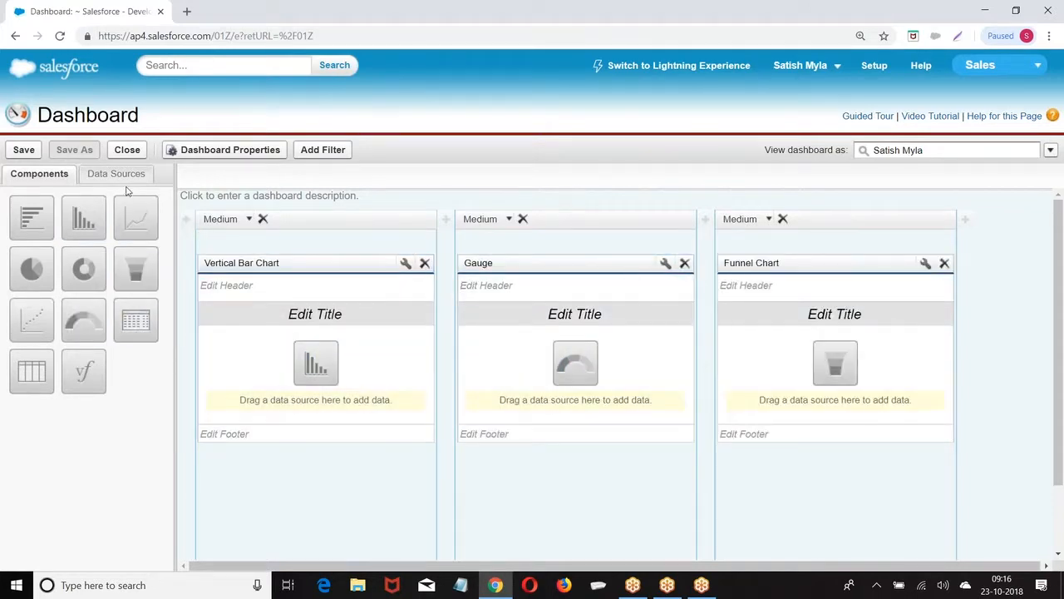
Feed Summary_Report from the Test folder into the bar, gauge and funnel charts
left_click(115, 172)
left_click(7, 247)
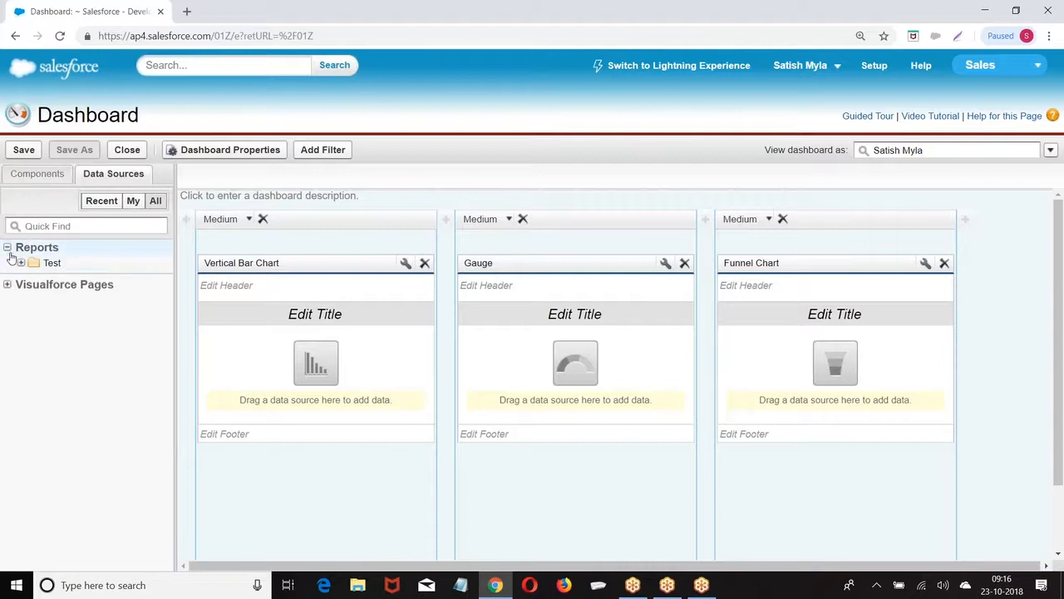
left_click(21, 263)
left_click_drag(81, 293, 338, 316)
left_click_drag(72, 296, 466, 347)
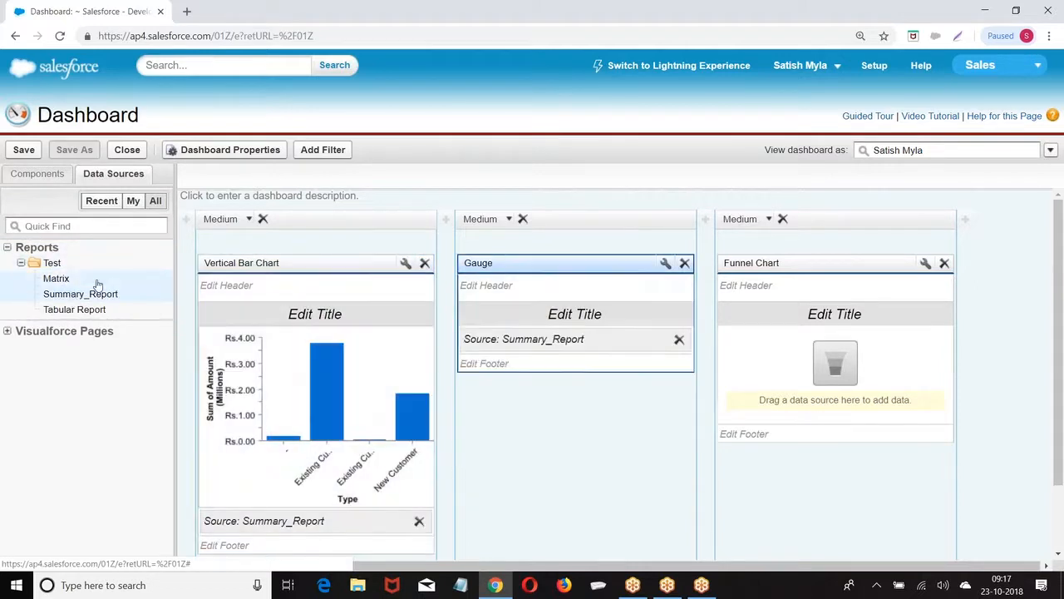
left_click_drag(104, 293, 831, 365)
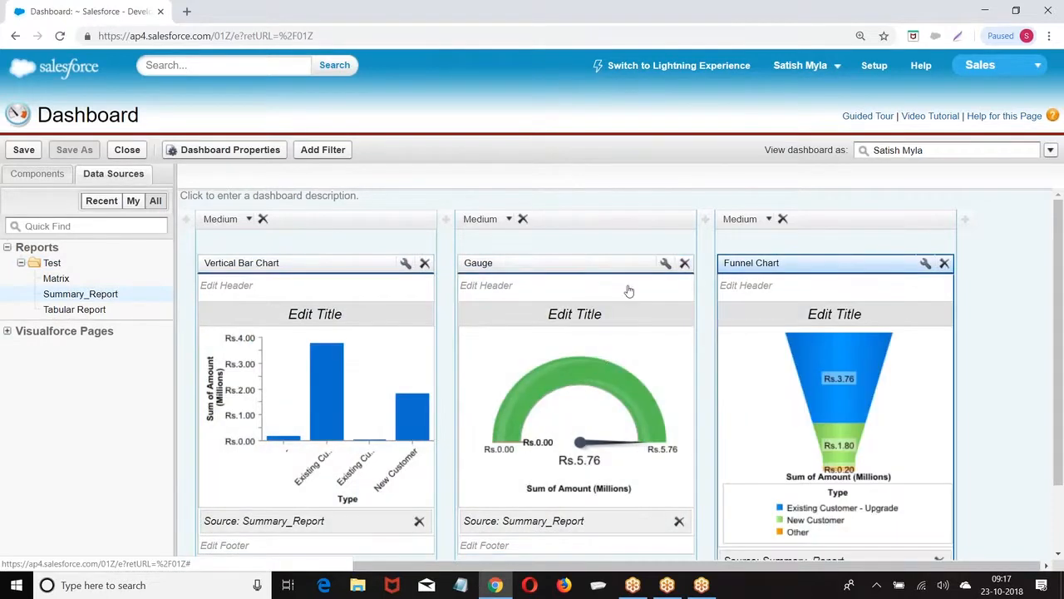
left_click(665, 263)
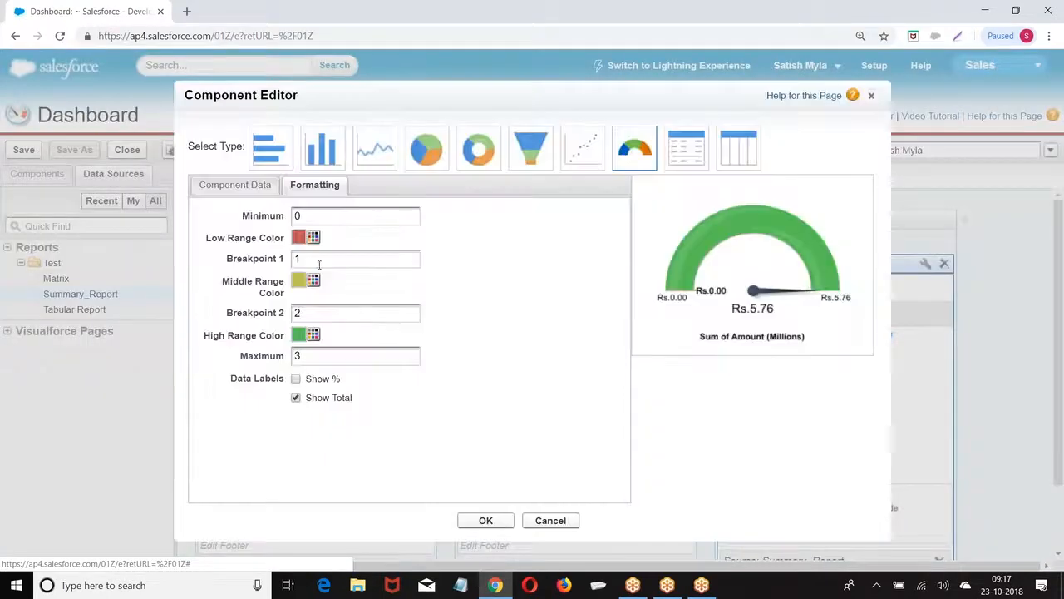
Make the gauge measure Record Count
left_click(256, 192)
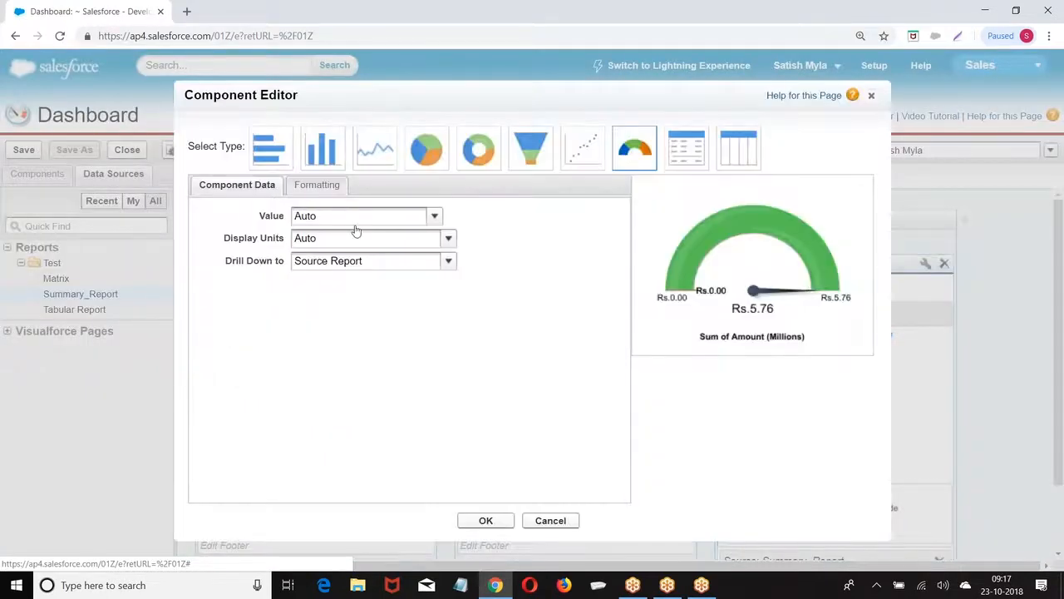
left_click(434, 217)
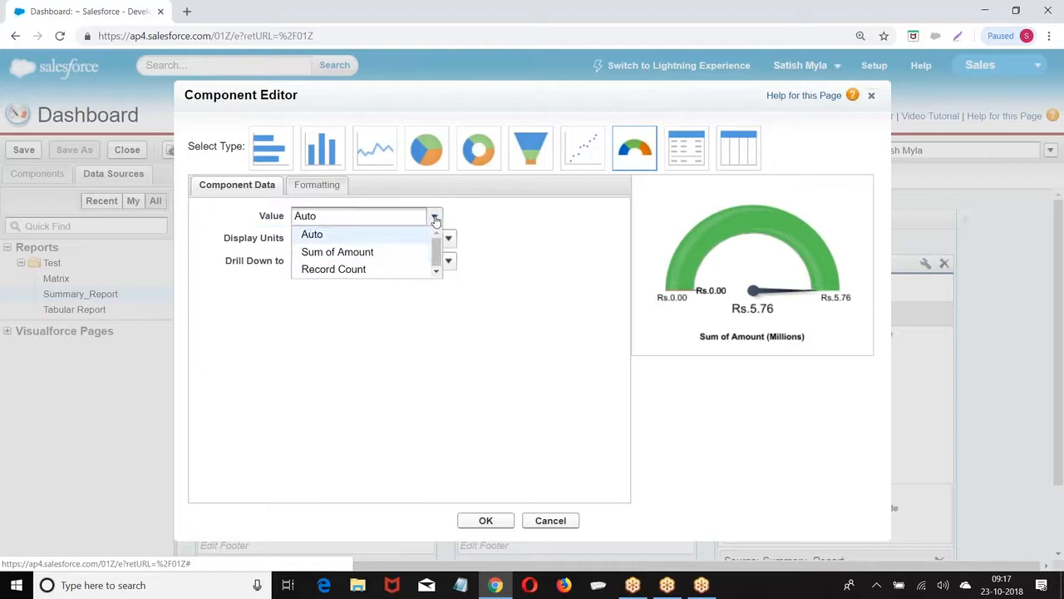
left_click(339, 266)
left_click(485, 521)
Set the gauge's breakpoints to 15 and 30 and its maximum to 45, and apply
left_click(317, 185)
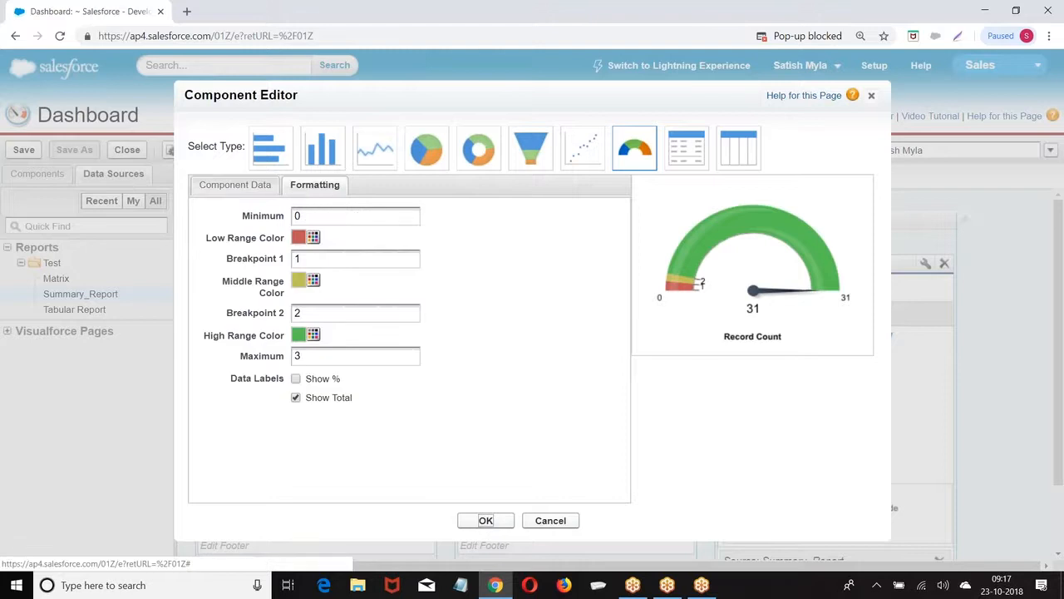
left_click(315, 259)
type("5")
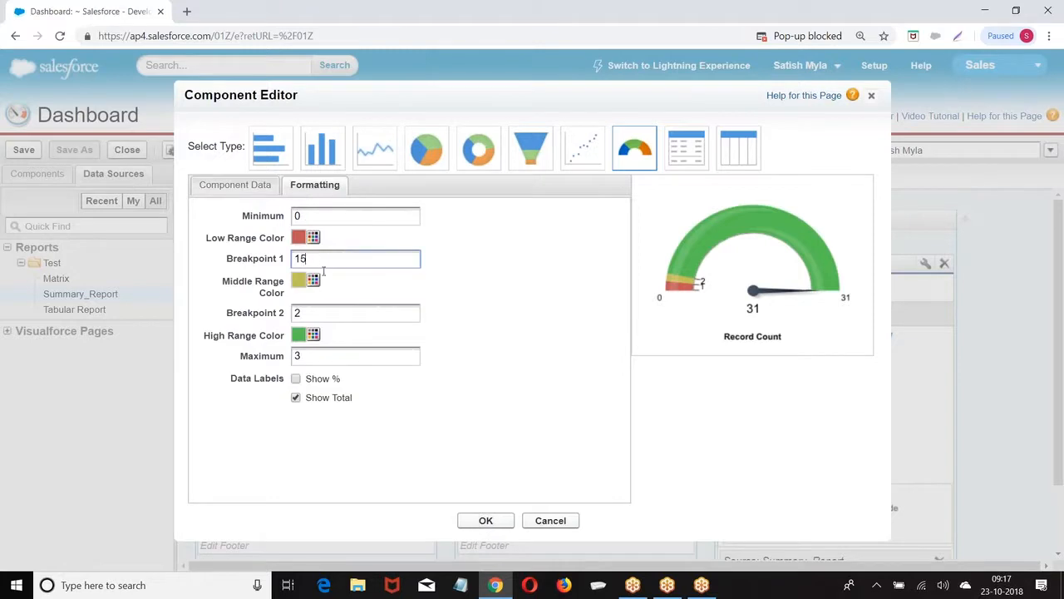
left_click(347, 311)
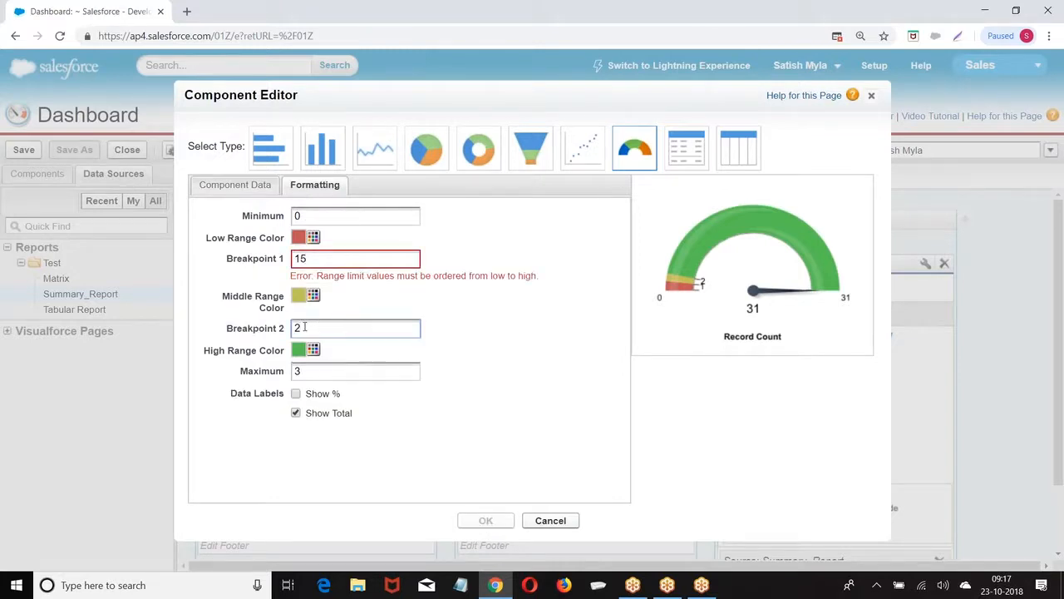
key("BackSpace")
type("30")
left_click(312, 376)
key("BackSpace")
type("45")
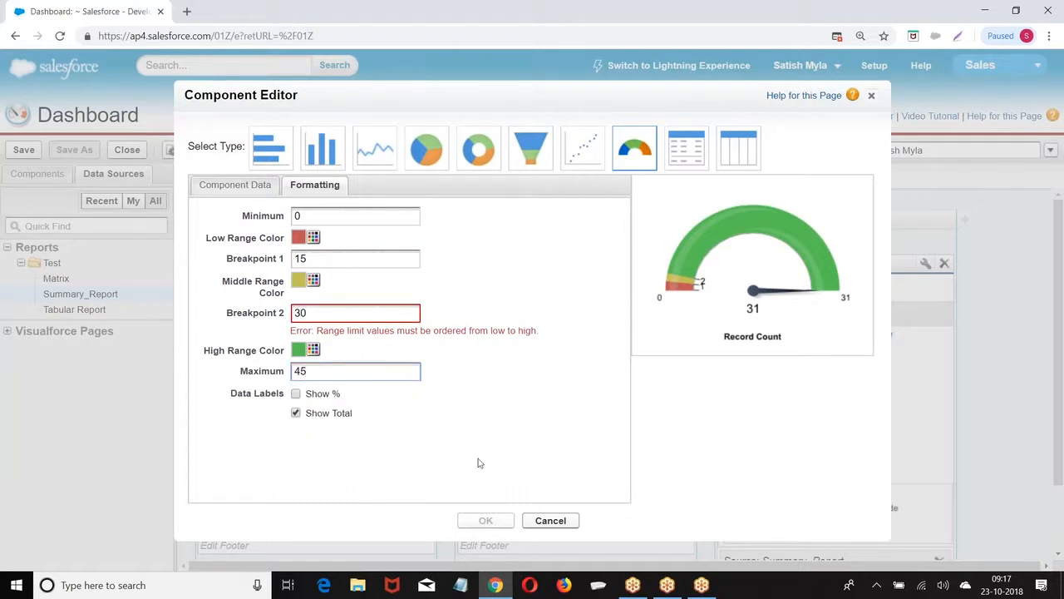
left_click(484, 519)
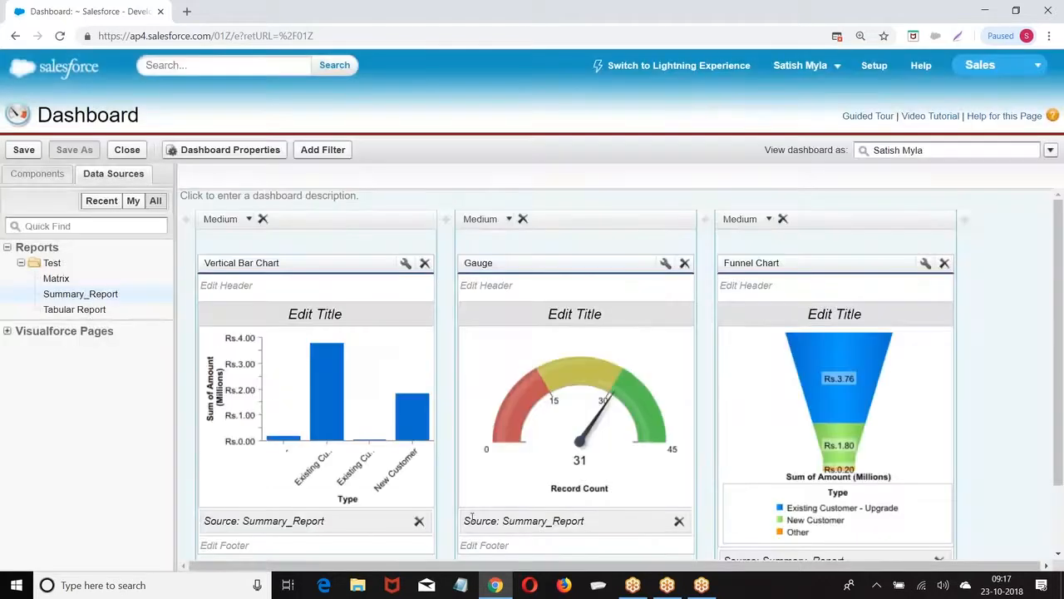
Save with title and unique name MyDashboard, keeping the My Personal Dashboards folder
scroll(582, 316, "down", 1)
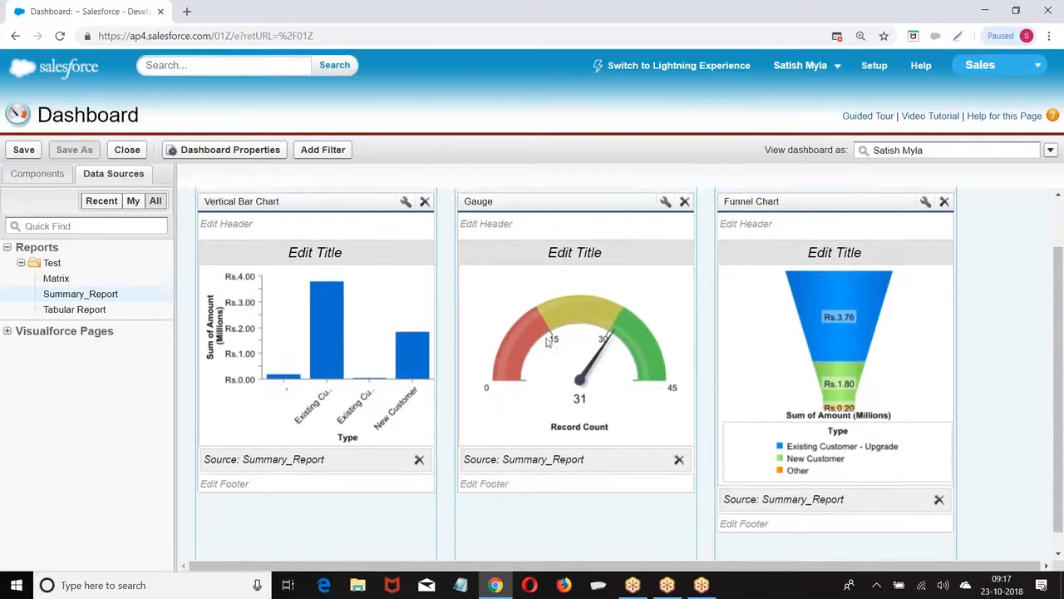
scroll(548, 341, "up", 1)
left_click(20, 152)
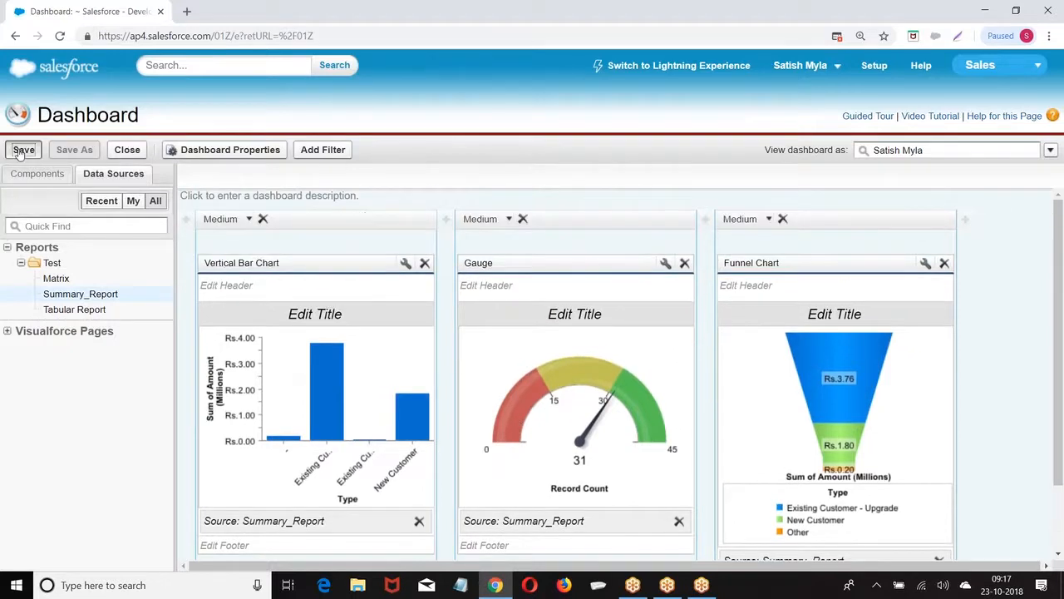
left_click(494, 263)
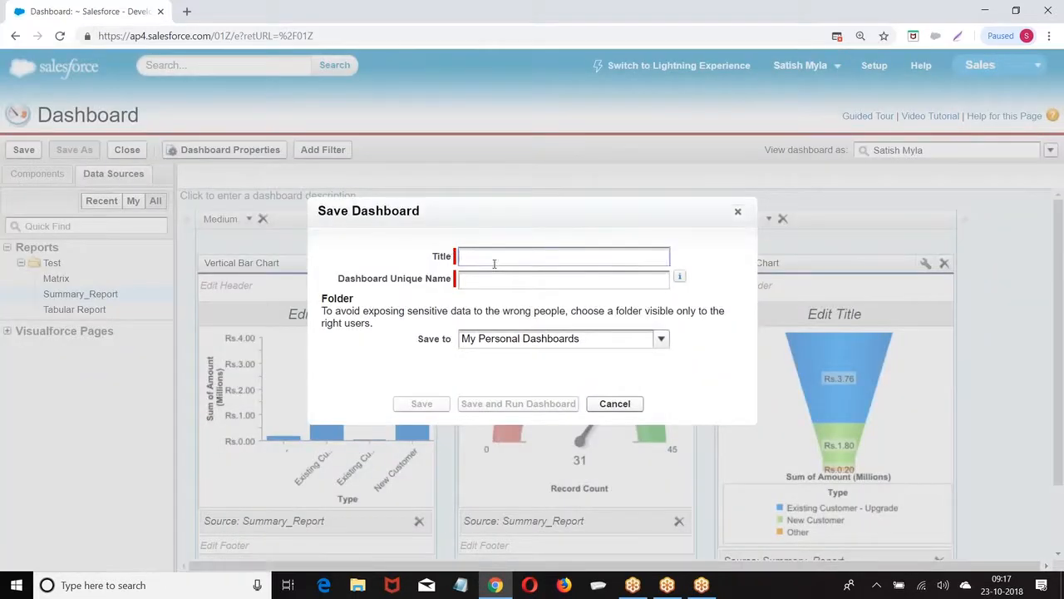
type("MyDashbaoard")
left_click(504, 281)
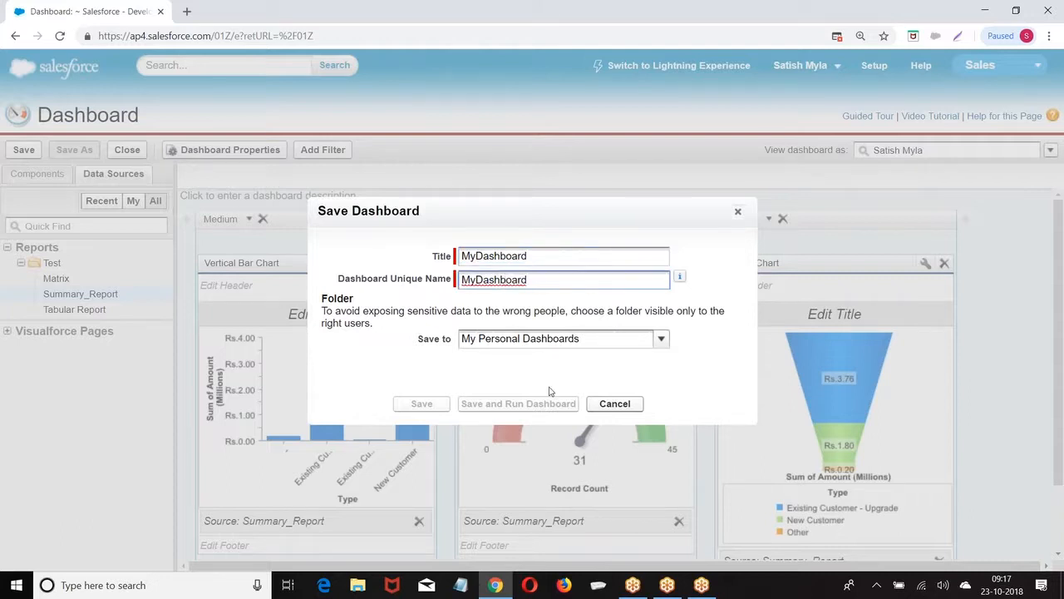
left_click(556, 347)
left_click(555, 343)
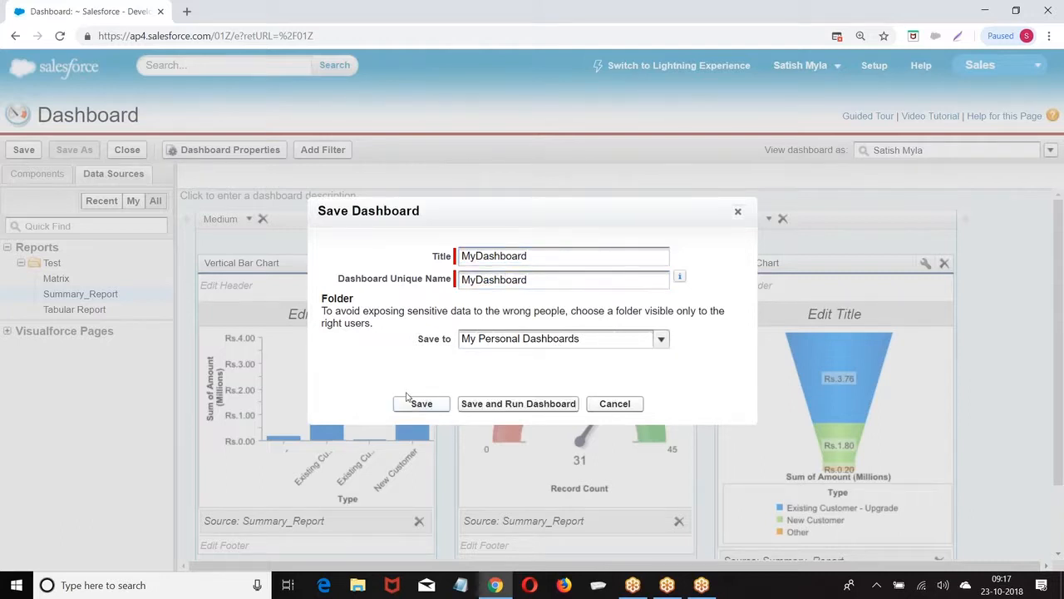
left_click(424, 404)
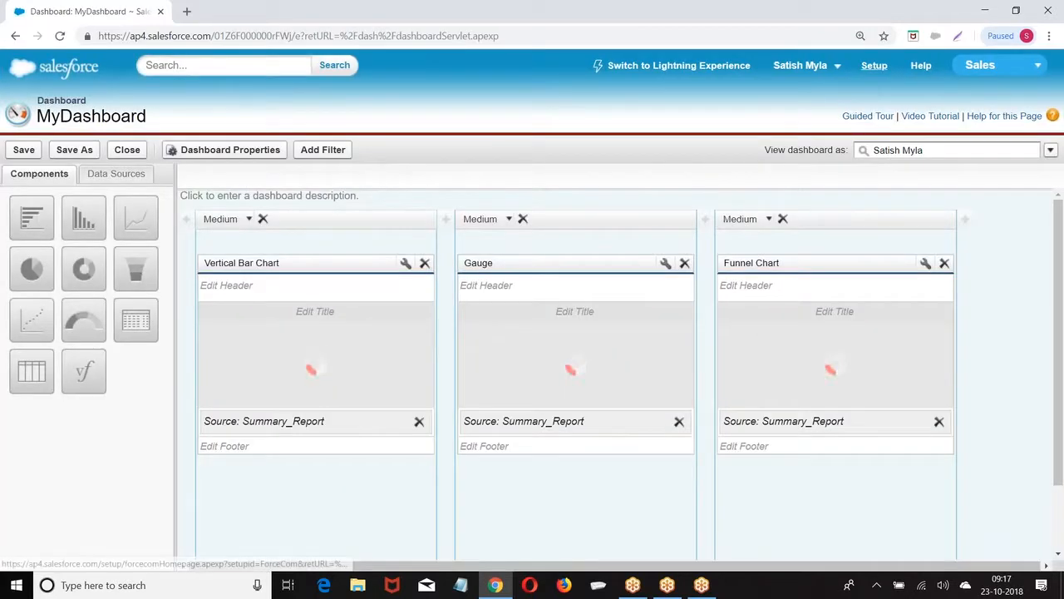
Reopen the DE Default home page layout to verify Dashboard Snapshot, then return Home
left_click(874, 64)
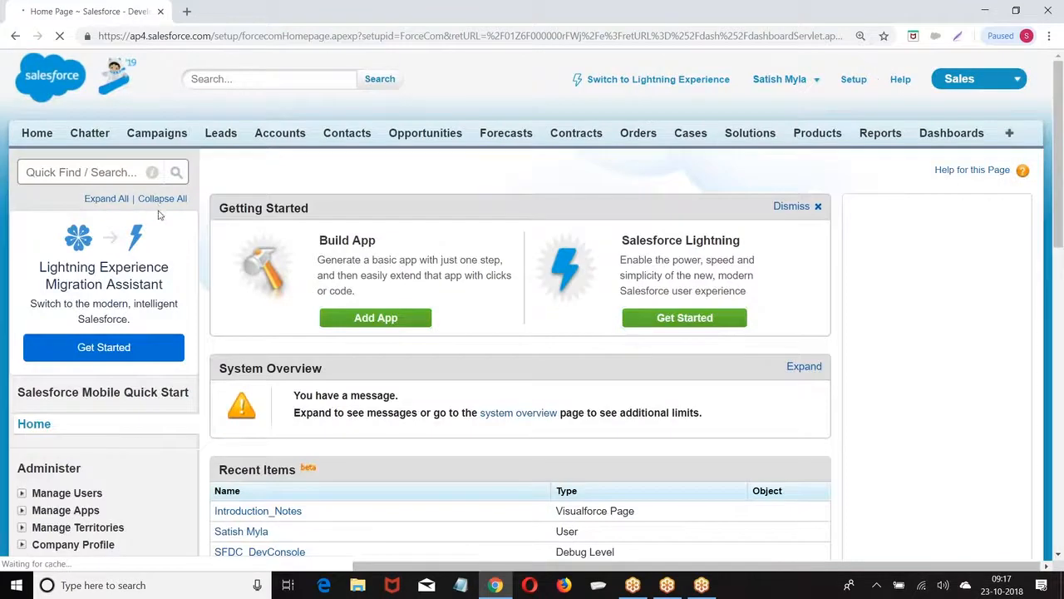
scroll(55, 301, "down", 5)
scroll(55, 301, "down", 2)
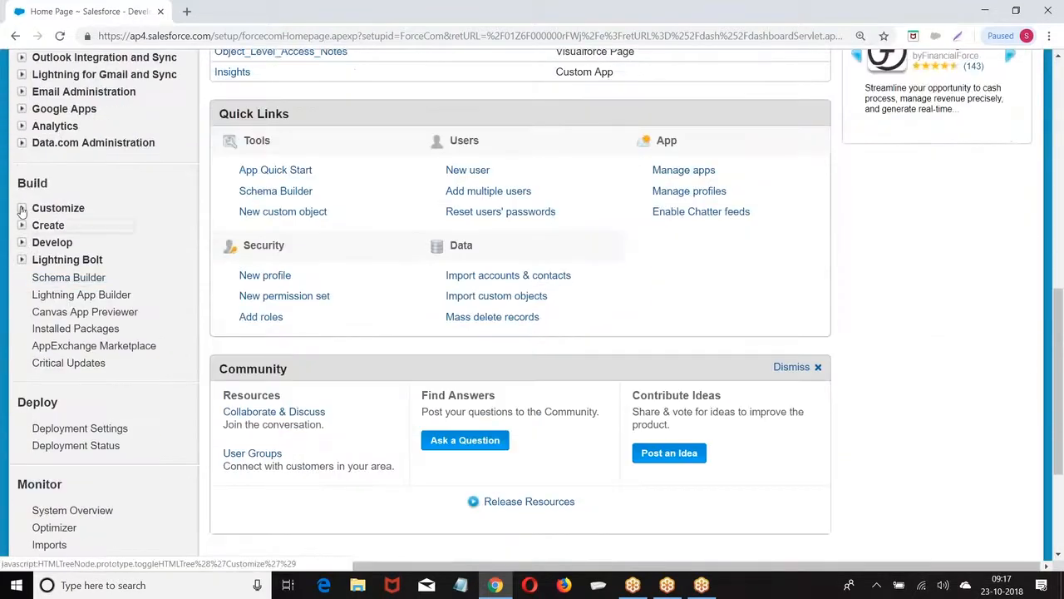
left_click(22, 208)
left_click(37, 242)
left_click(98, 280)
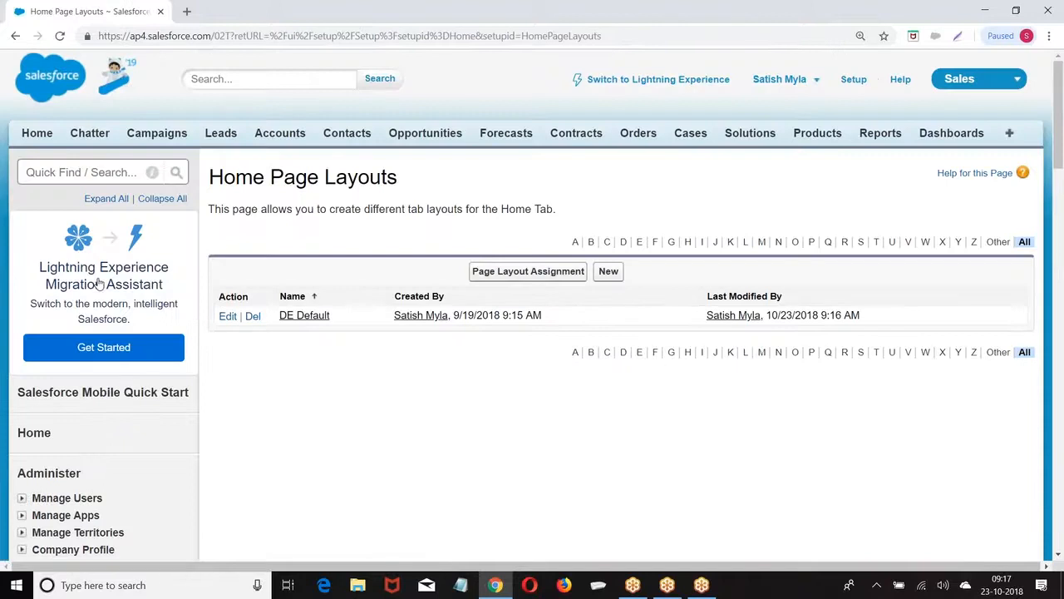
left_click(228, 316)
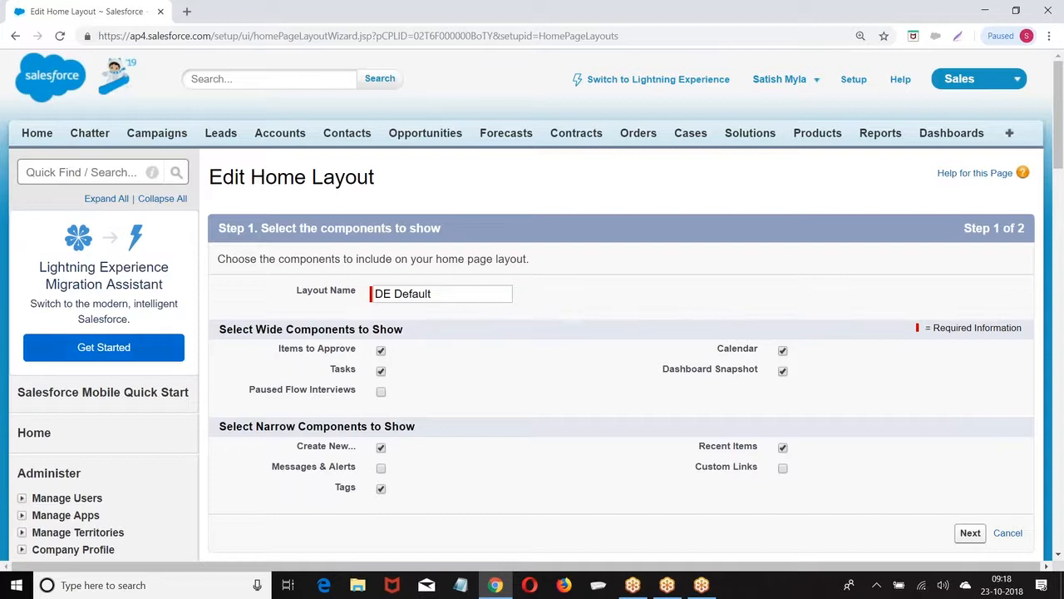
left_click(33, 136)
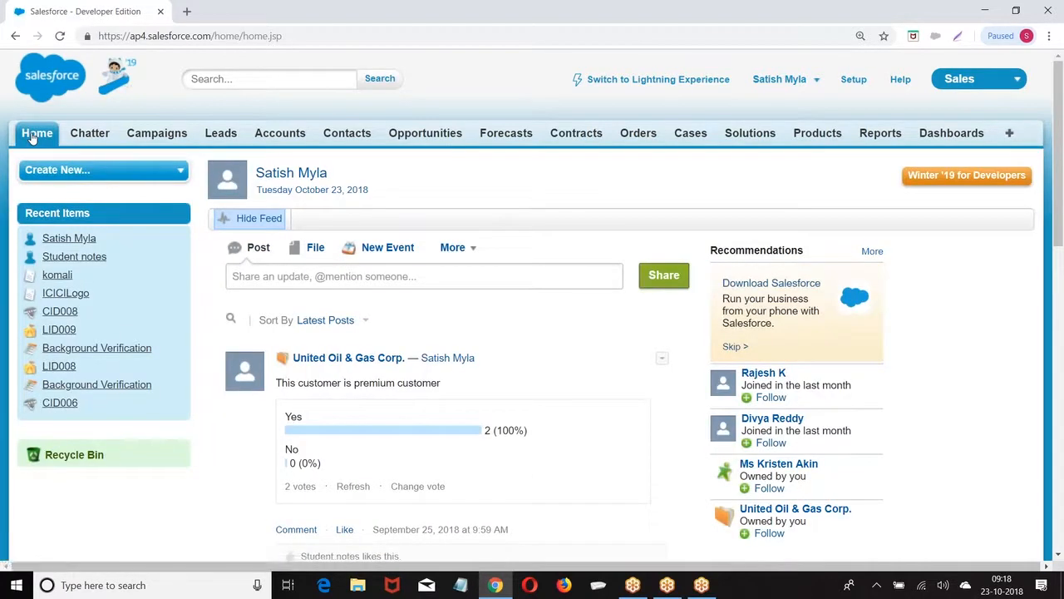
scroll(50, 166, "down", 4)
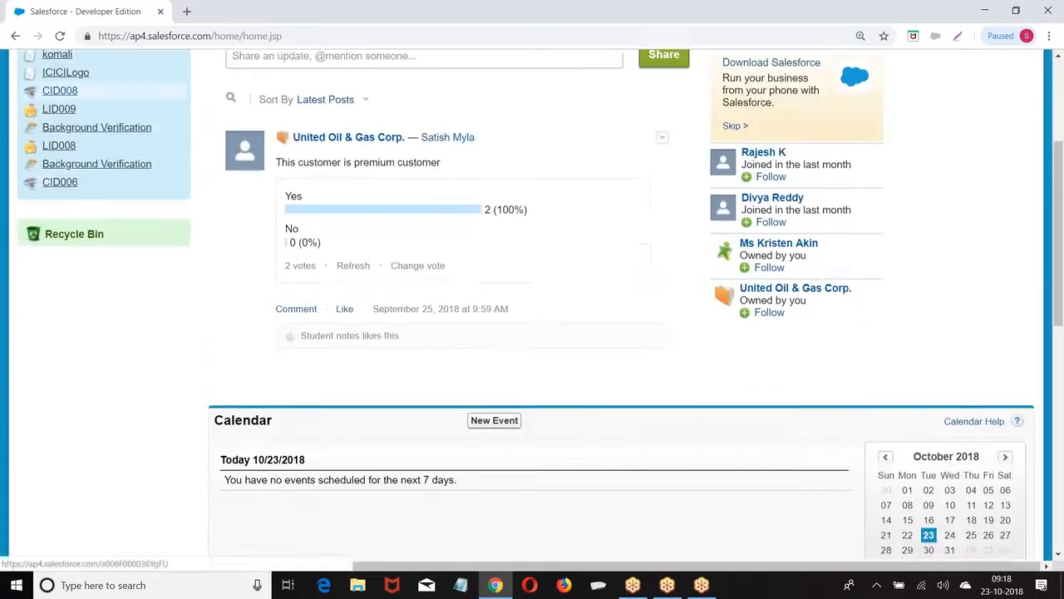
scroll(532, 308, "down", 6)
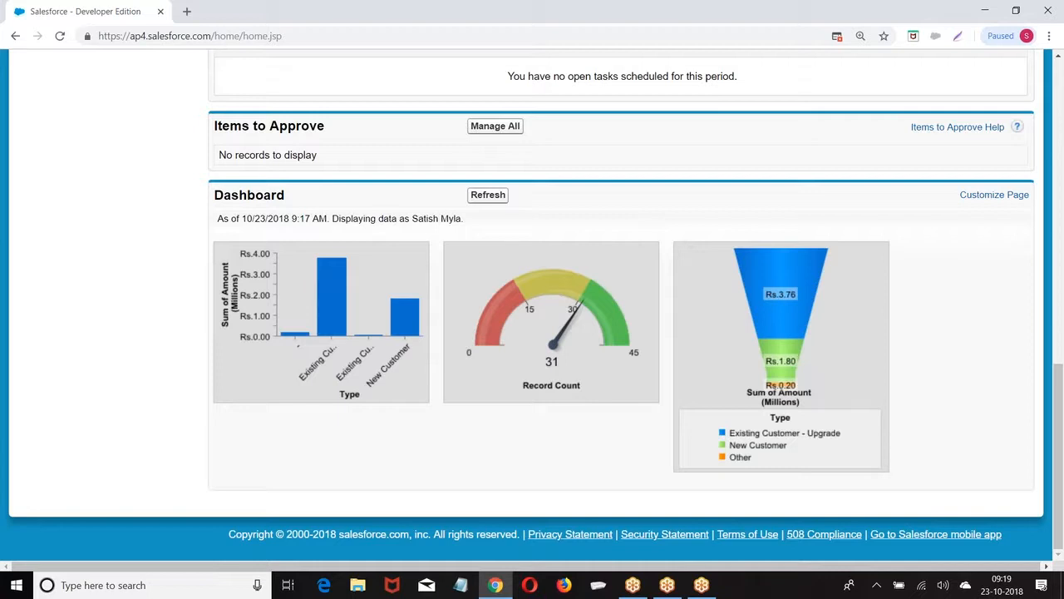
scroll(700, 200, "up", 15)
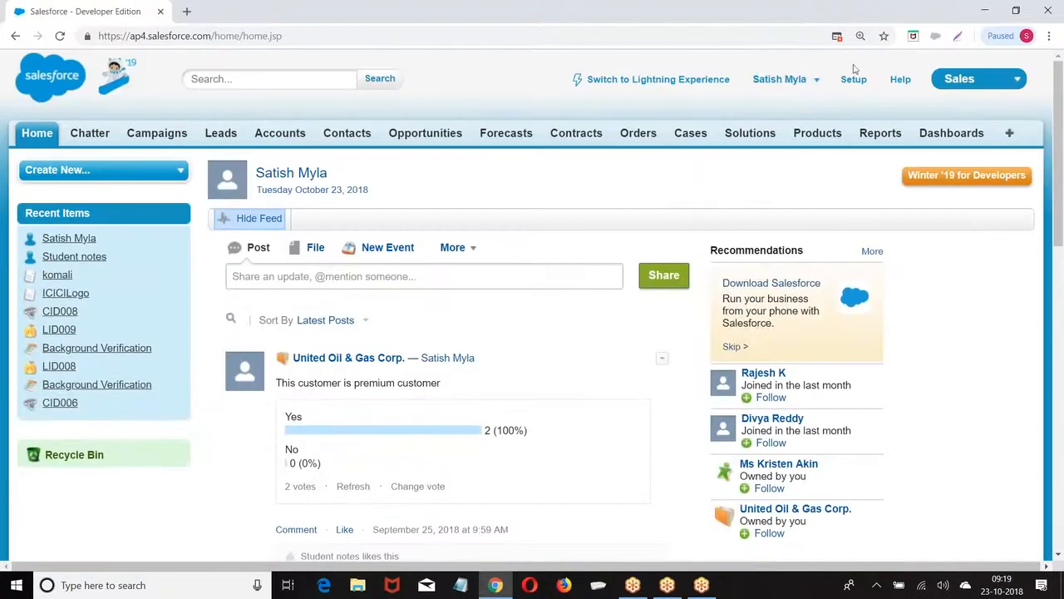
Reopen the Setup home page, then start a Windows search
left_click(854, 79)
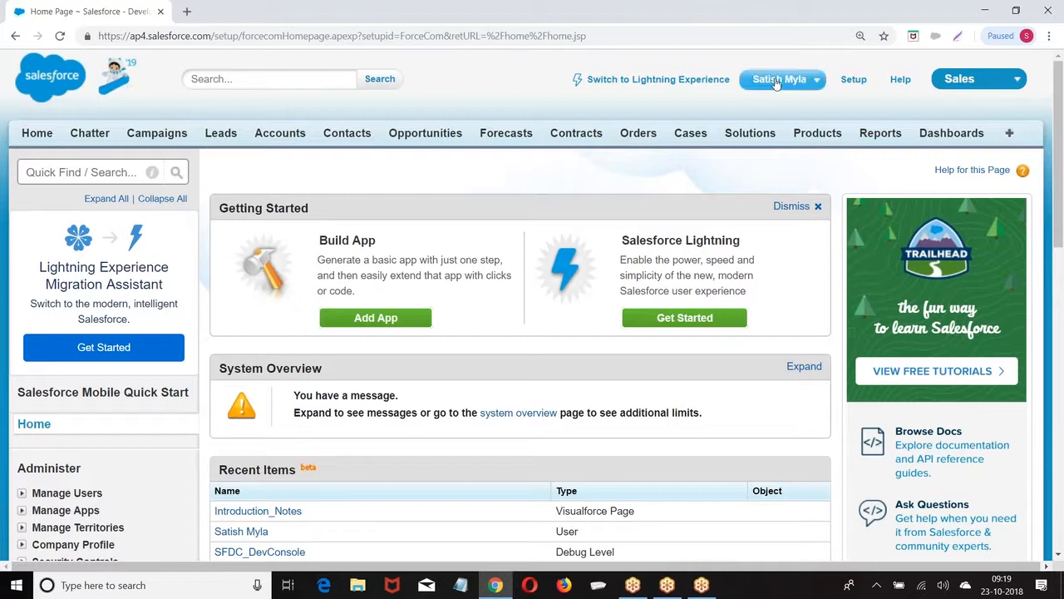
scroll(781, 79, "down", 2)
scroll(587, 369, "down", 5)
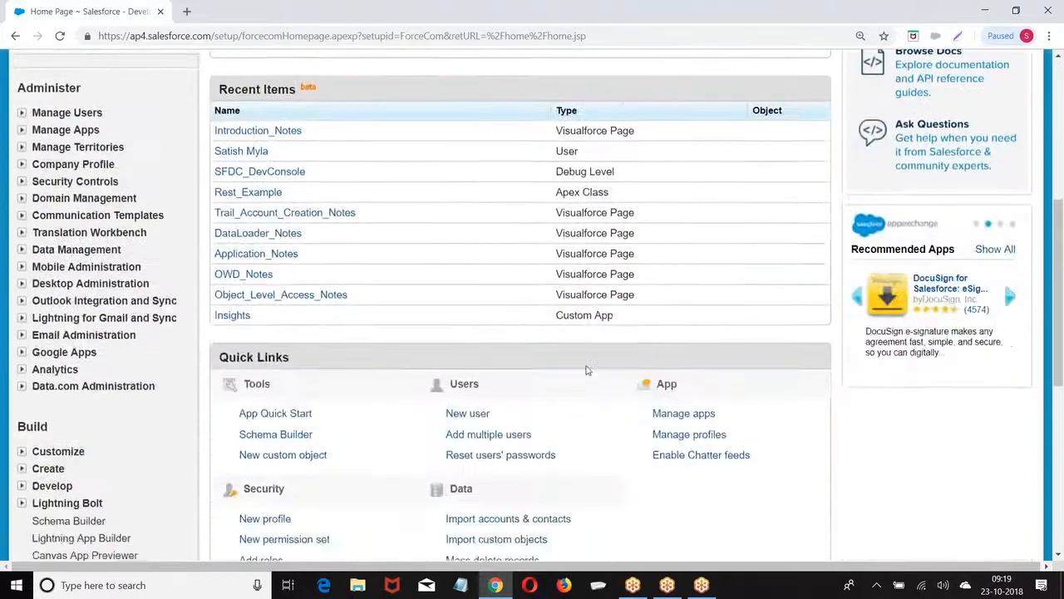
left_click(210, 585)
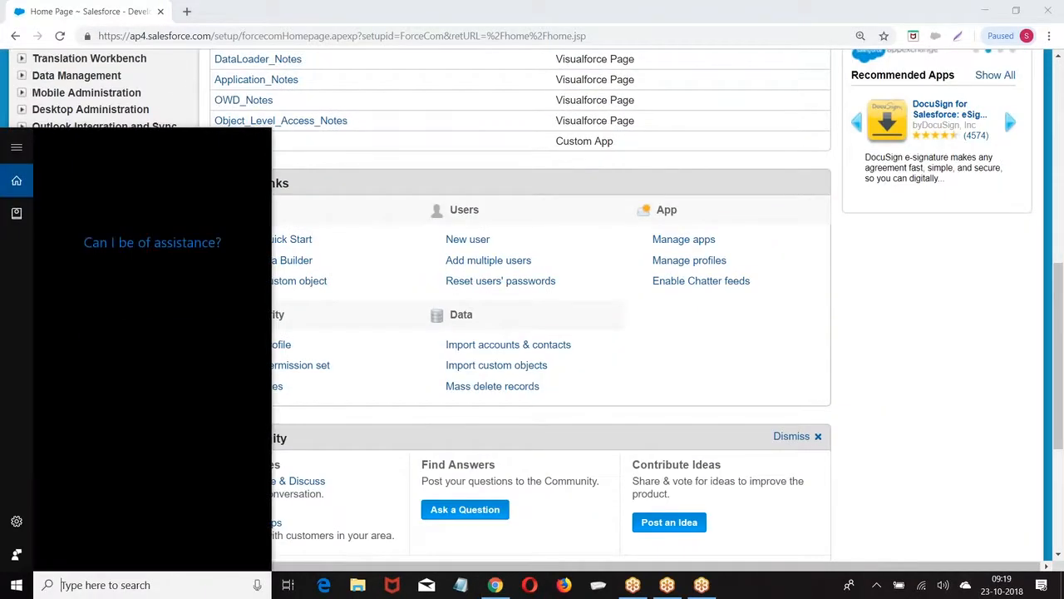
Launch Paint from the Windows search and maximize it
type("paint")
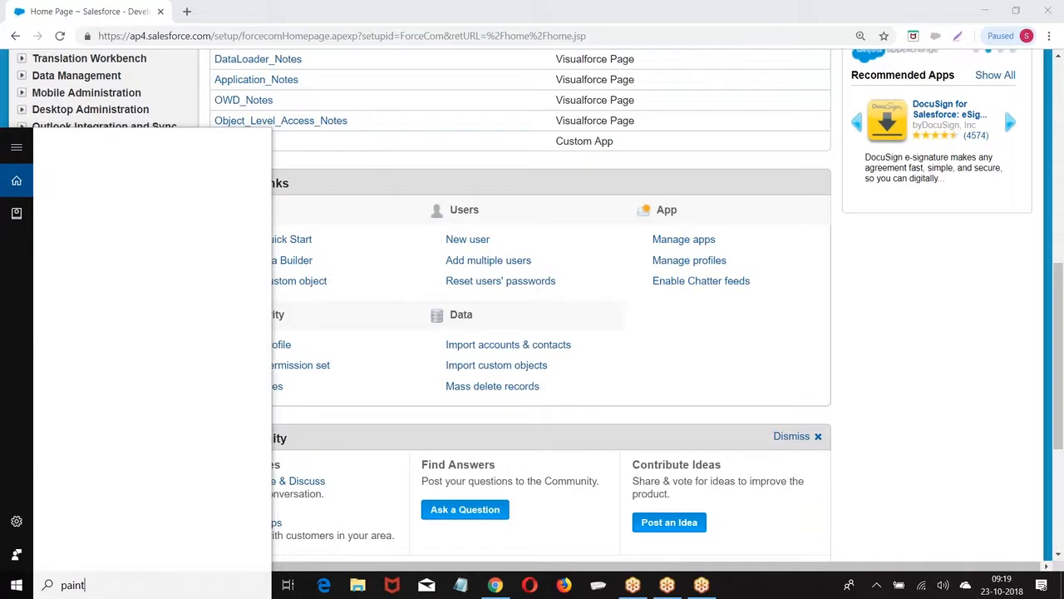
key("Escape")
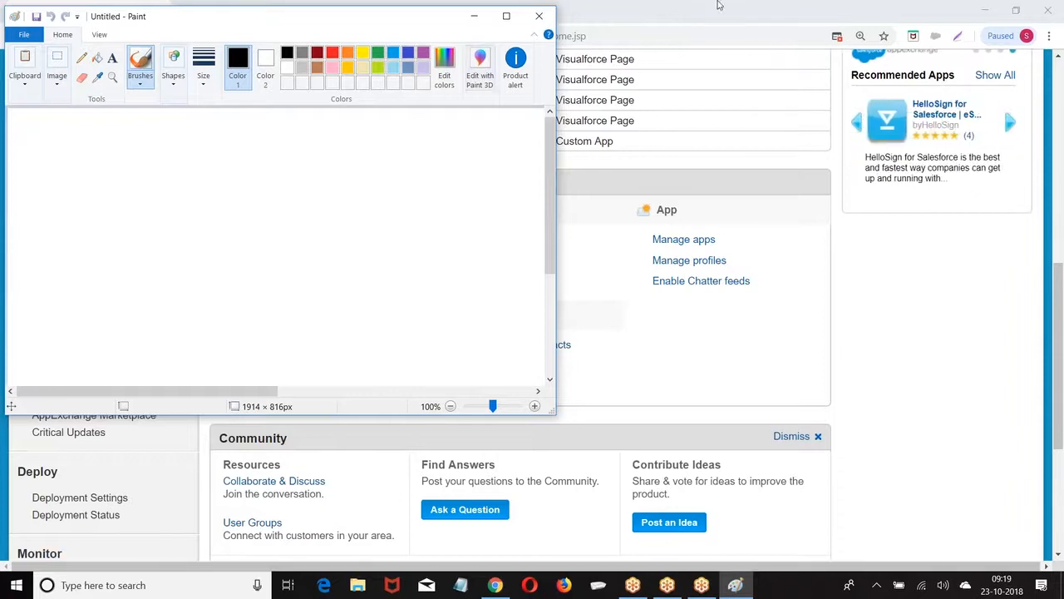
left_click(507, 17)
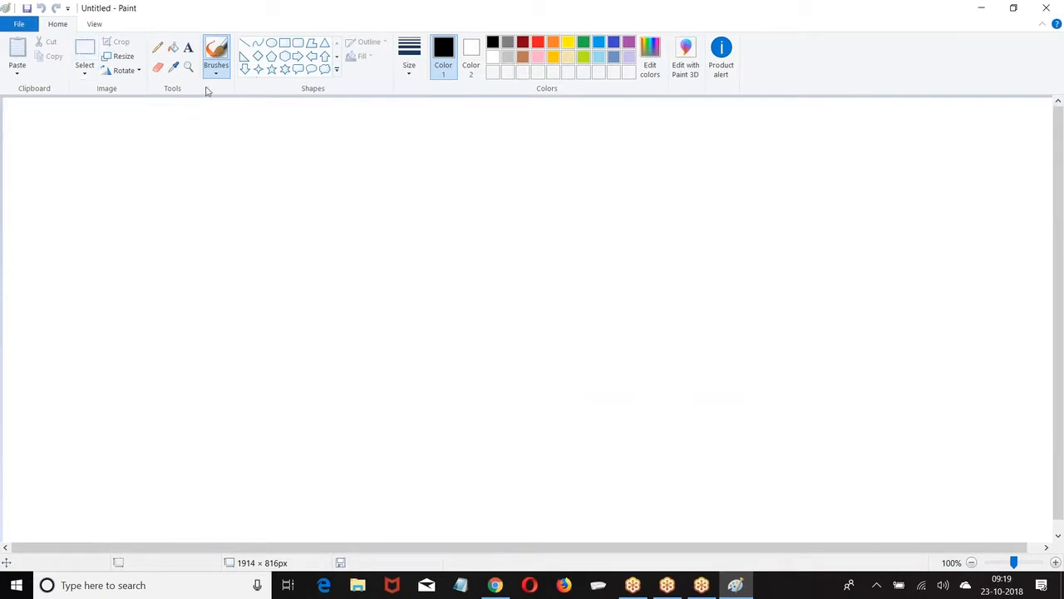
Draw a header box with 'Name' text inside, then undo it
left_click(285, 43)
left_click_drag(29, 109, 285, 140)
left_click(369, 187)
left_click(188, 47)
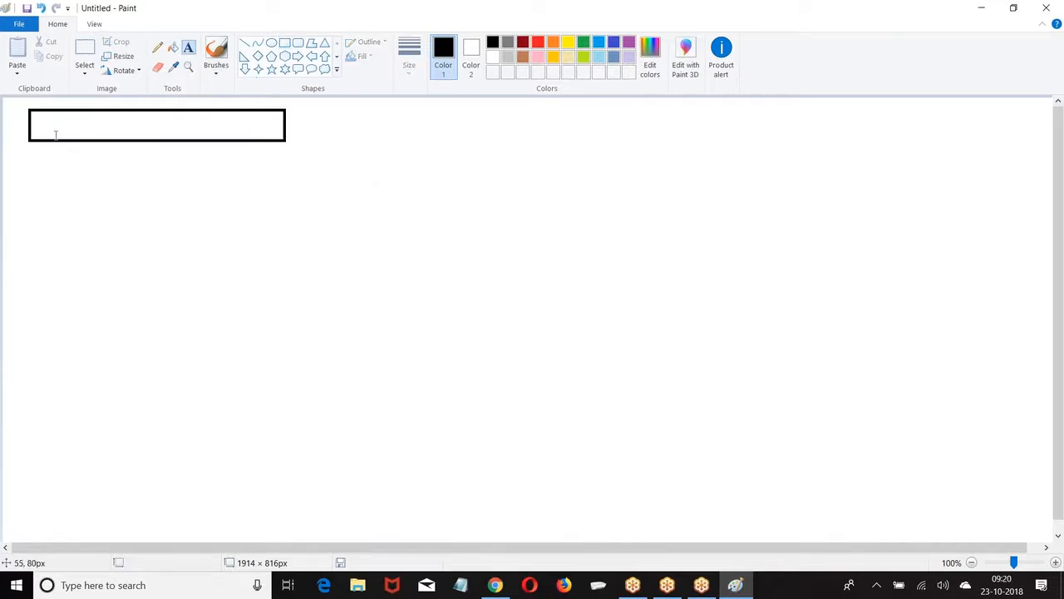
left_click(41, 125)
type("Name")
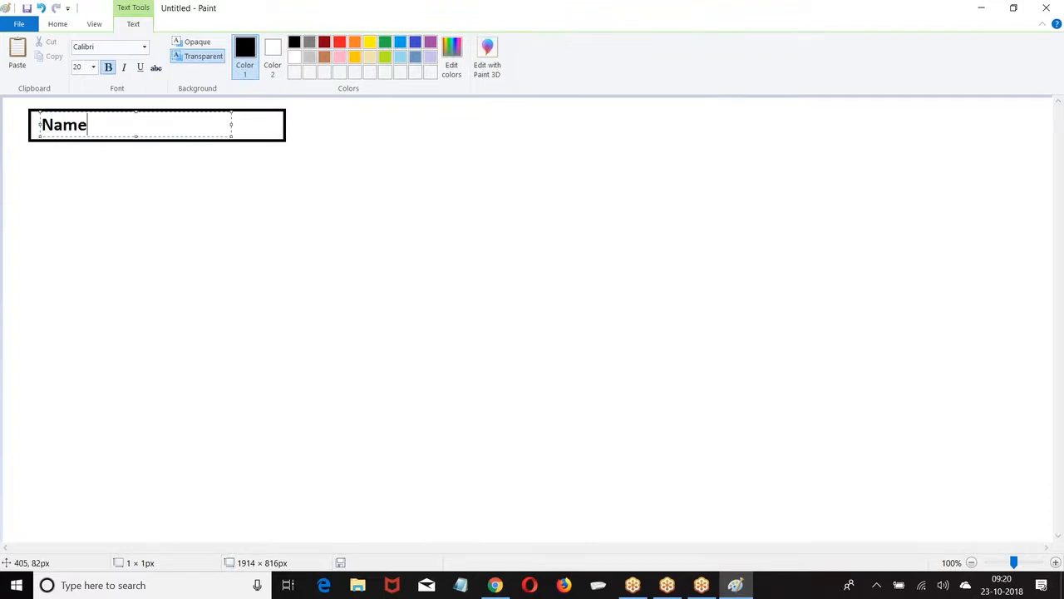
left_click(293, 222)
key("ctrl+z")
key("ctrl+z")
Draw a wider header box and type the headings 'Name Fee Paid Due' inside
left_click(285, 43)
left_click_drag(26, 105, 340, 147)
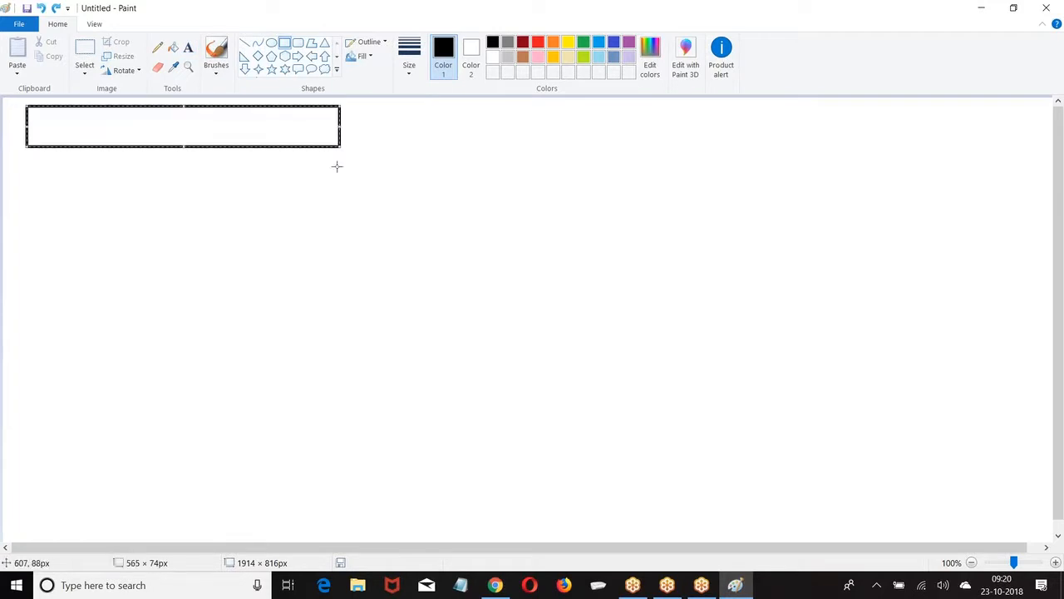
left_click(188, 48)
left_click(36, 124)
type("Name    ")
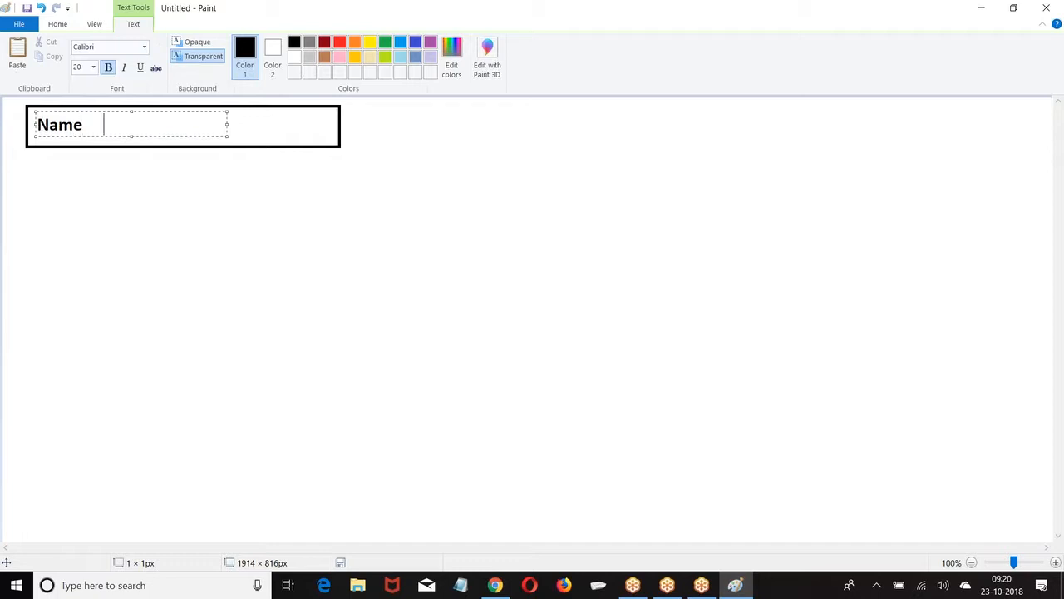
type("Fee")
left_click_drag(226, 123, 347, 124)
type("Paid      ")
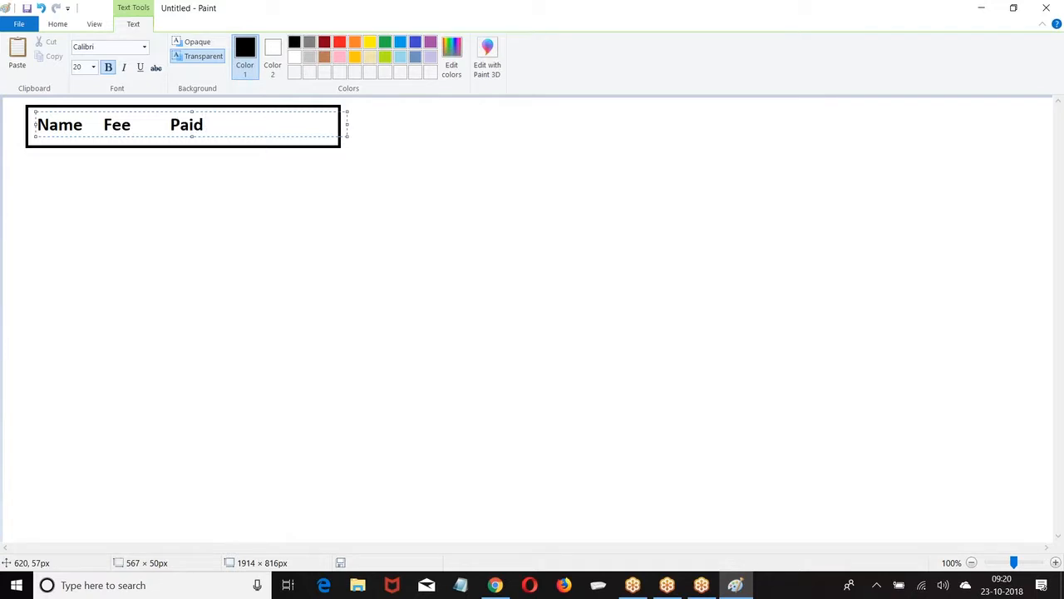
type("Due")
key("Return")
Type three data rows with fee/paid/due values 10000/5000/5000, 12000/4000/8000, 9000/3000/6000
type("S")
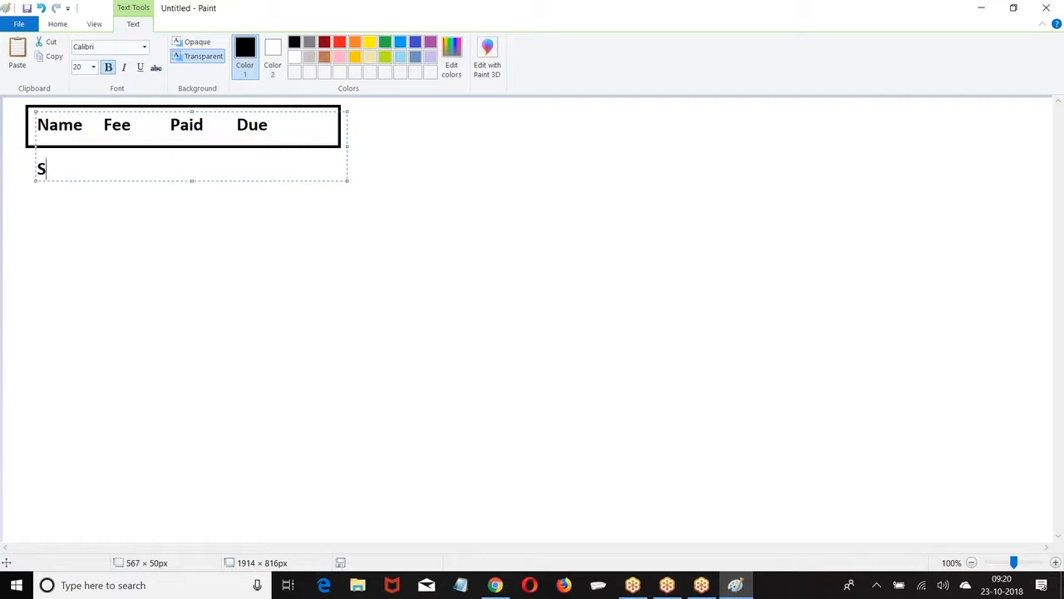
type("atish    10000    5")
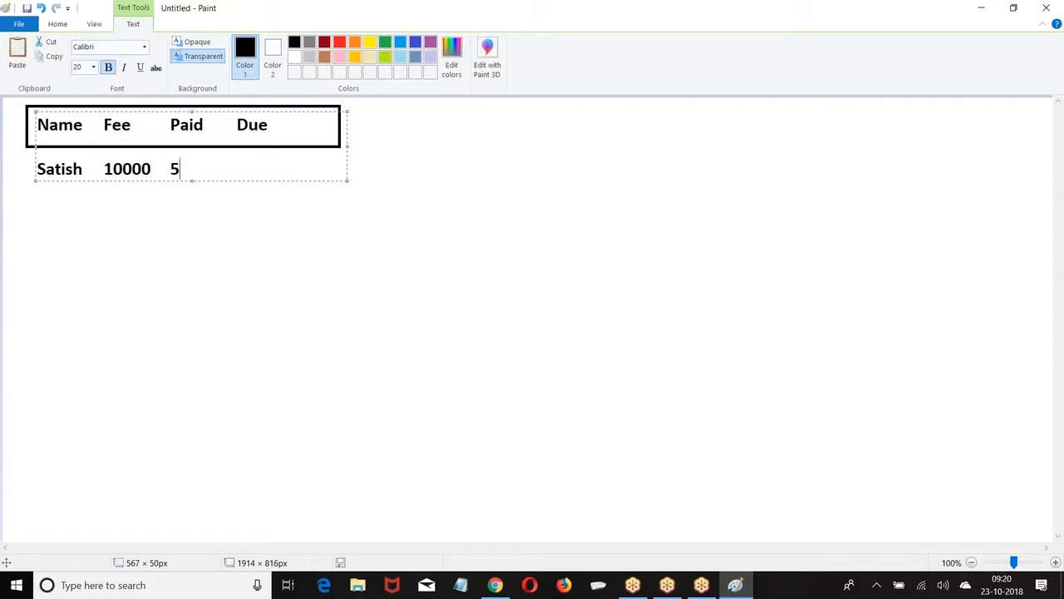
type("000     5000")
key("Return")
type("Kiran     ")
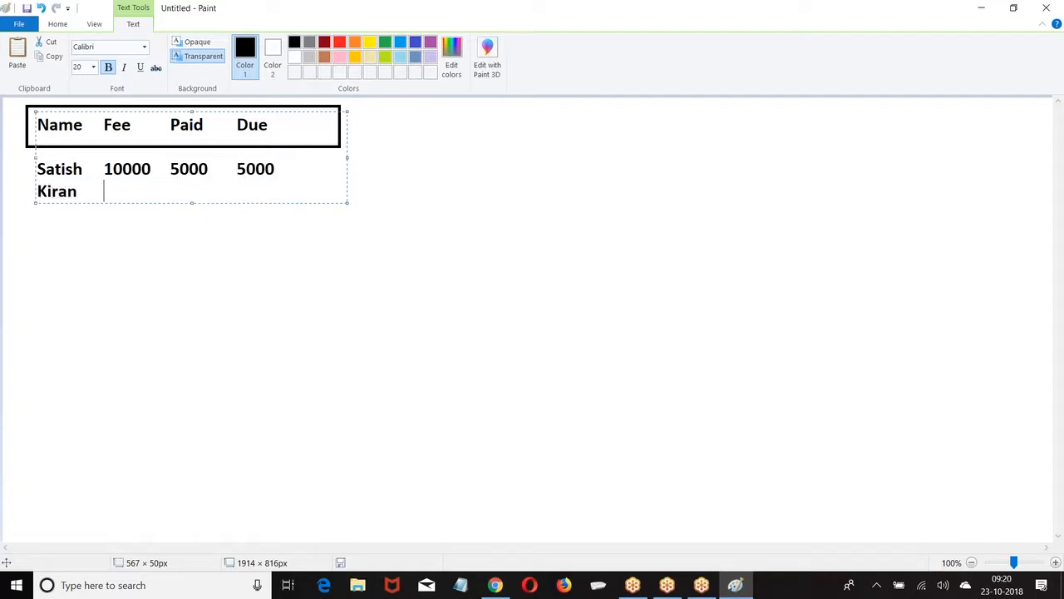
type("12000   5")
key("BackSpace")
type("400")
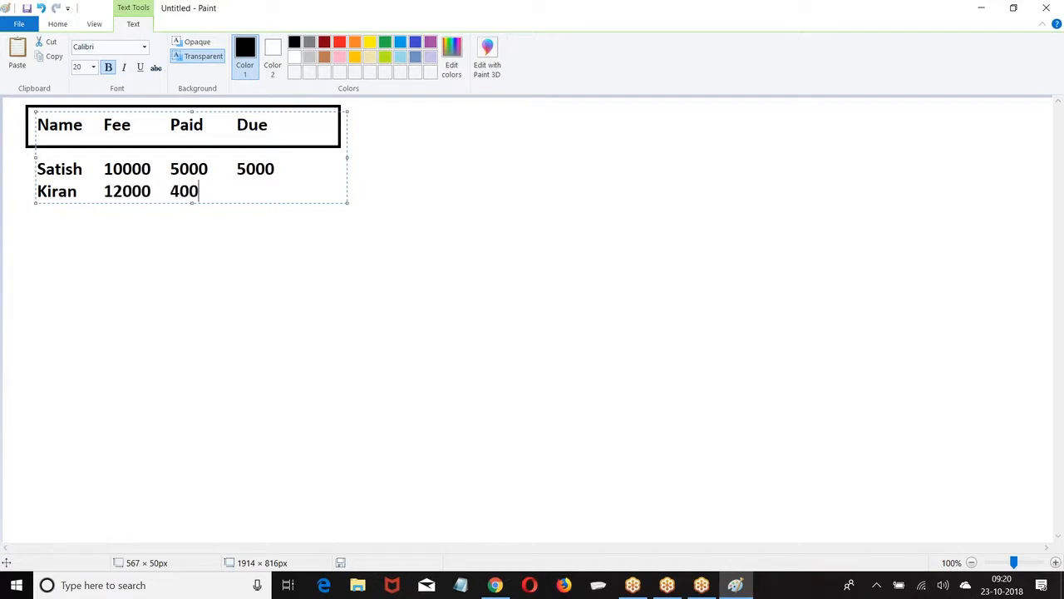
type("0     8000")
key("Return")
type("Hari     ")
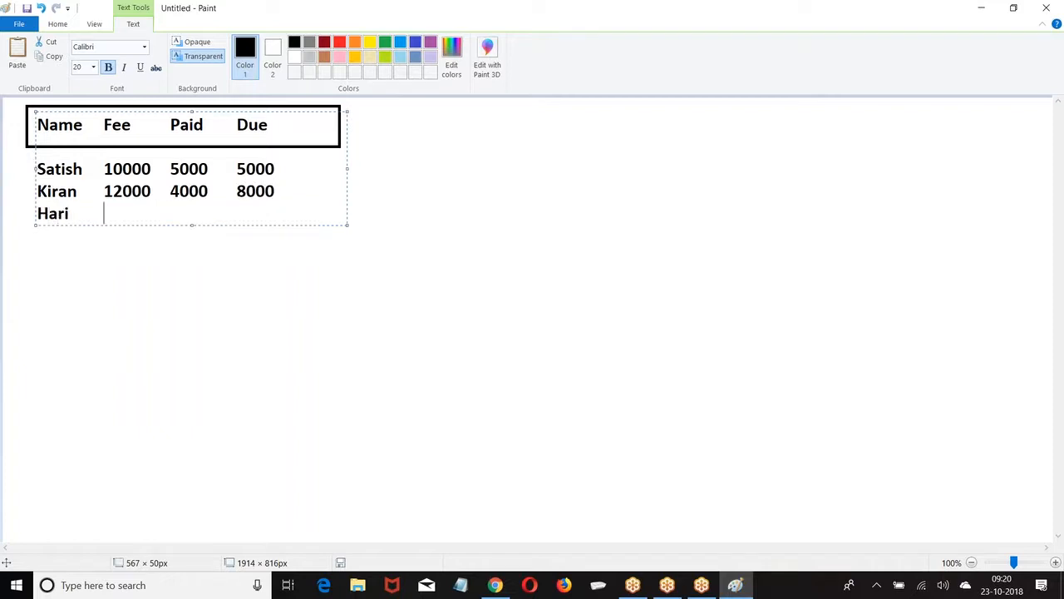
type("9000     3000     ")
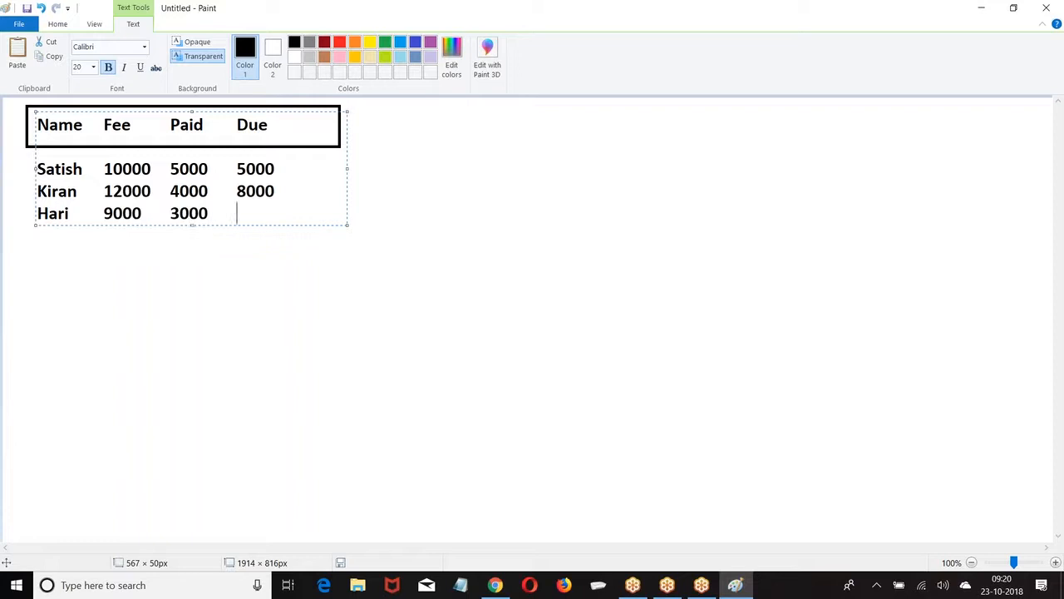
type("6000")
left_click(491, 195)
Draw a rectangle around the three data rows
left_click(285, 42)
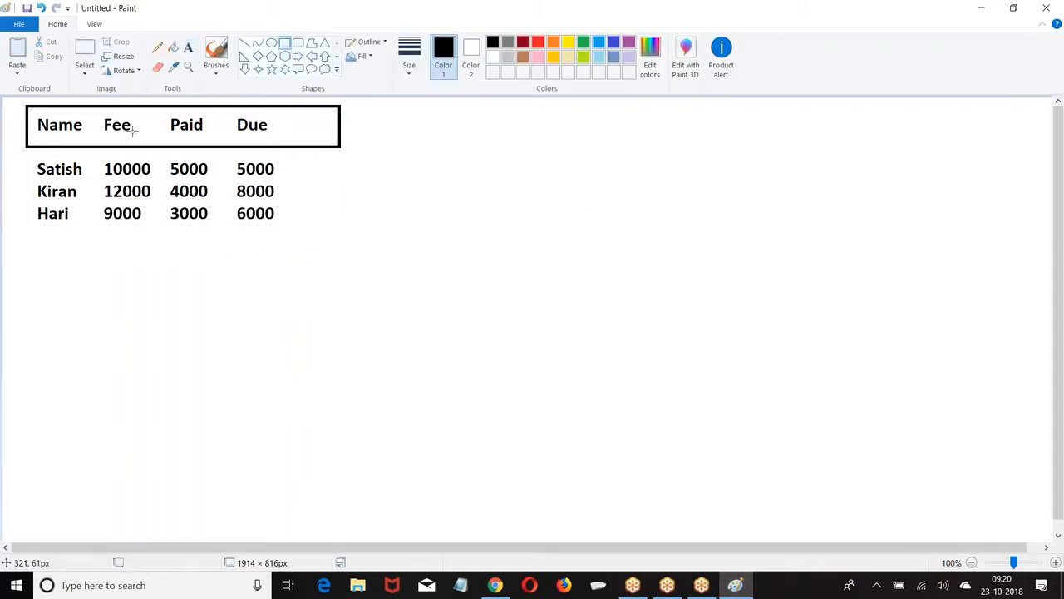
left_click_drag(25, 148, 339, 231)
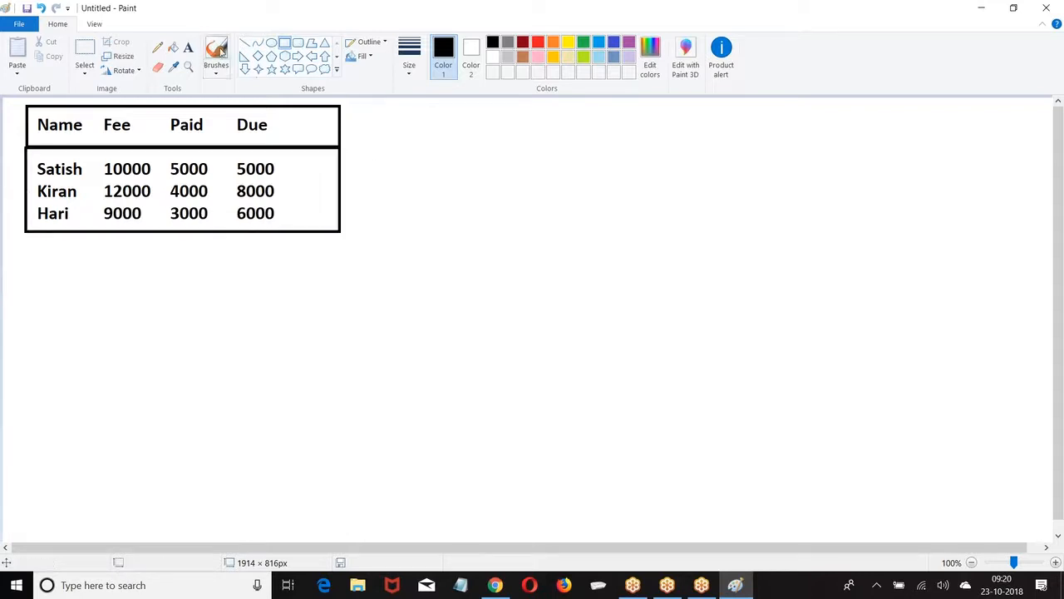
left_click(188, 47)
Add a 'Jan' text label to the right of the fee table
left_click(413, 119)
type("Jan")
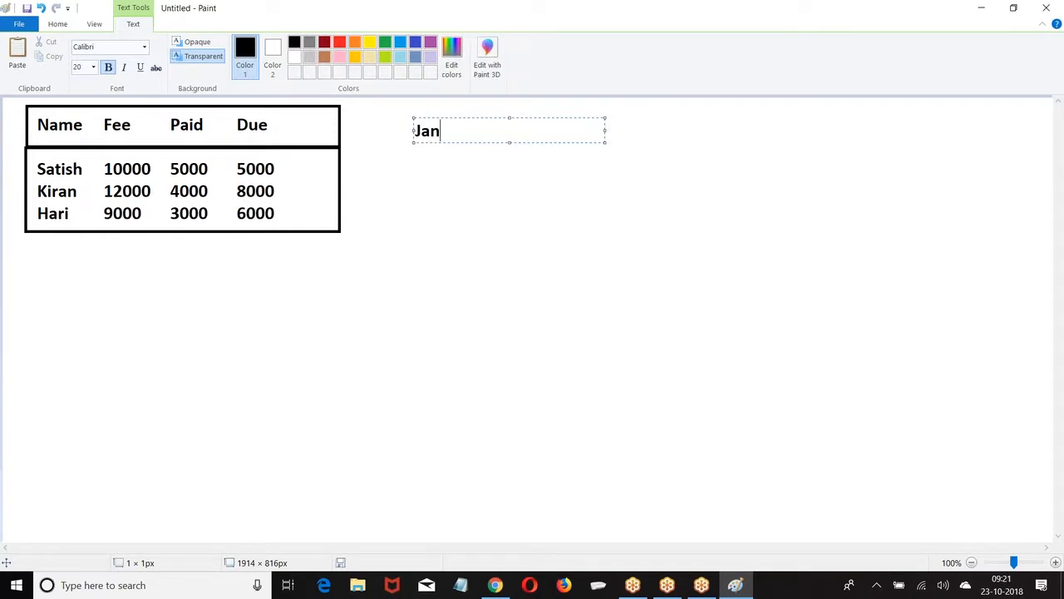
left_click(244, 138)
Copy the Satish, Kiran and Hari rows under Jan, keeping only their Due figures
left_click(86, 51)
left_click_drag(34, 157, 288, 221)
key("ctrl+c")
key("ctrl+v")
left_click_drag(149, 138, 533, 211)
left_click(598, 292)
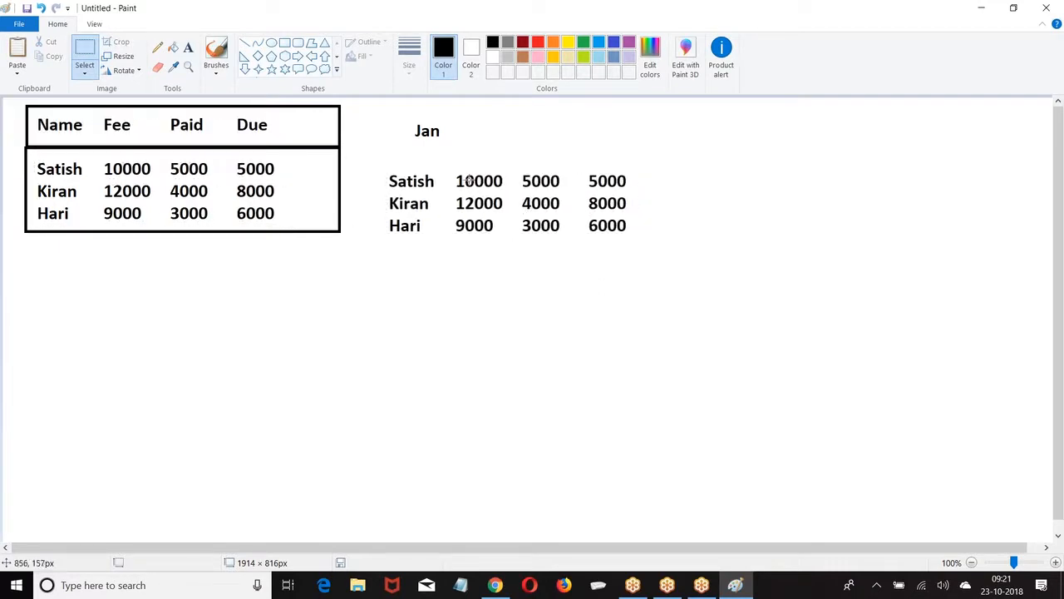
left_click_drag(452, 168, 565, 236)
key("Delete")
mouse_move(577, 167)
left_mouse_down()
mouse_move(653, 216)
mouse_move(646, 236)
mouse_move(537, 236)
mouse_move(487, 218)
left_mouse_up()
left_click(632, 196)
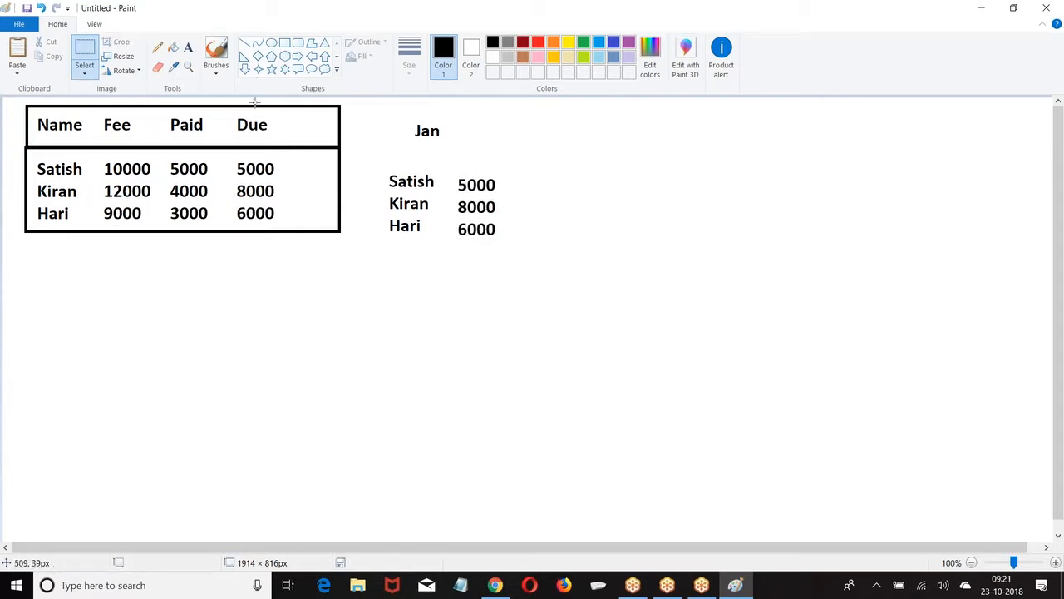
Add a 'Name' / 'Due' header above the Jan rows
left_click(189, 47)
left_click(396, 160)
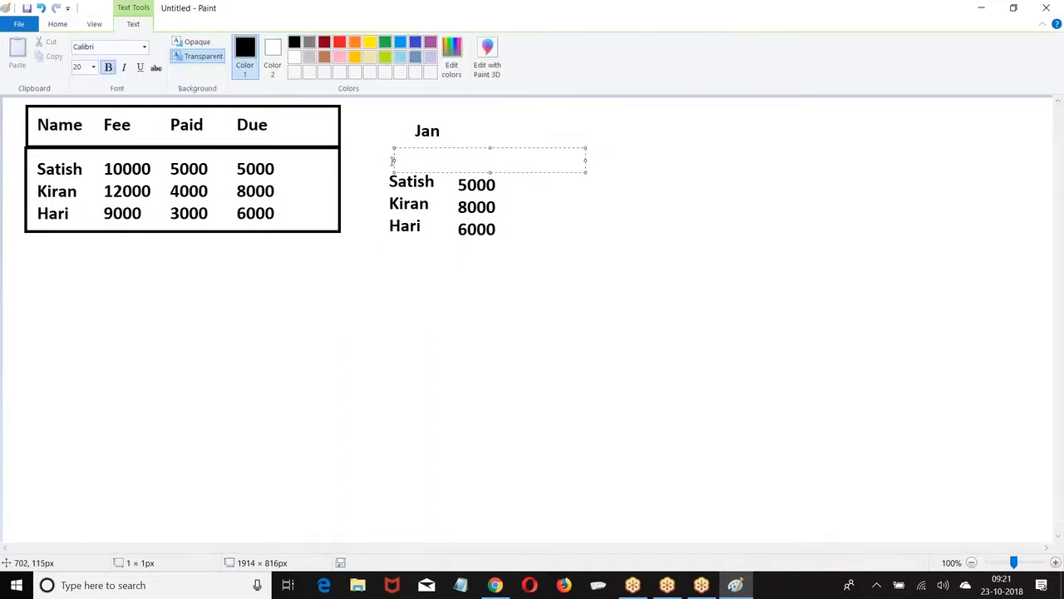
type("Name")
key("Tab")
type("Due")
left_click(567, 286)
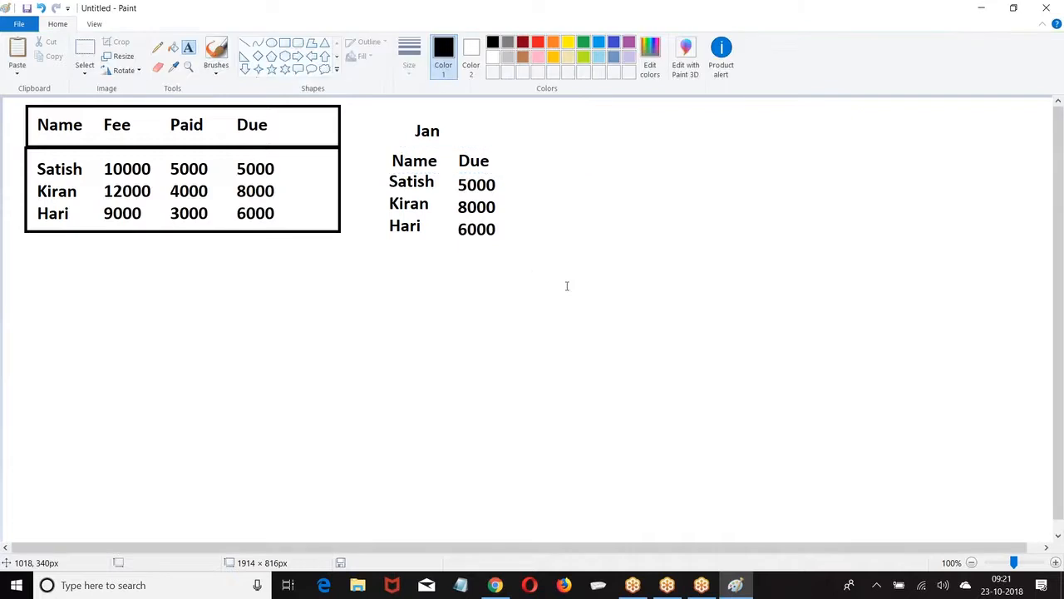
Draw a rectangle around the Jan table
left_click(286, 43)
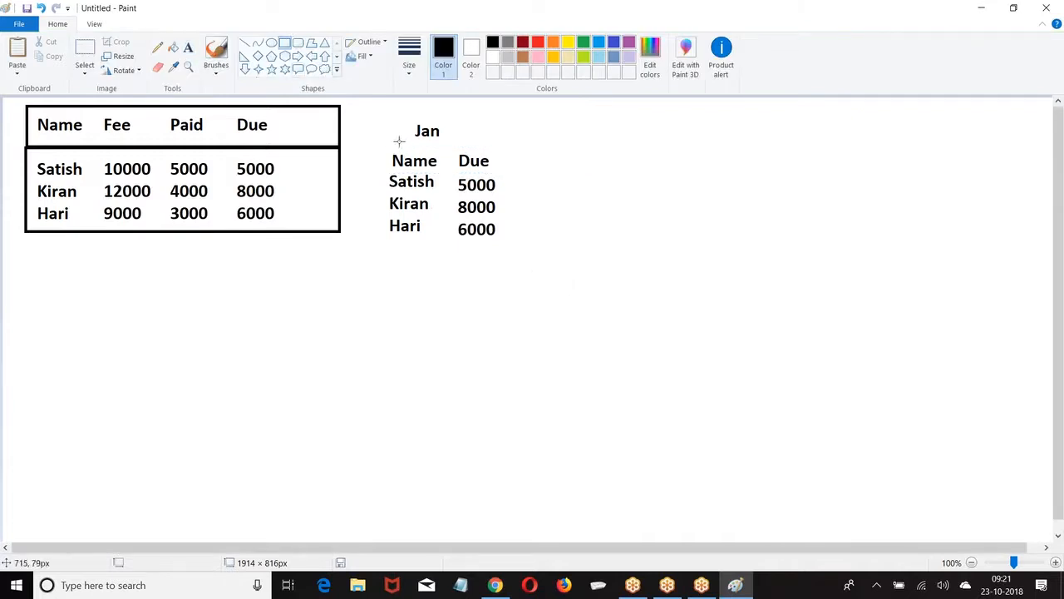
mouse_move(382, 146)
left_mouse_down()
mouse_move(506, 167)
mouse_move(515, 239)
left_mouse_up()
left_click(459, 301)
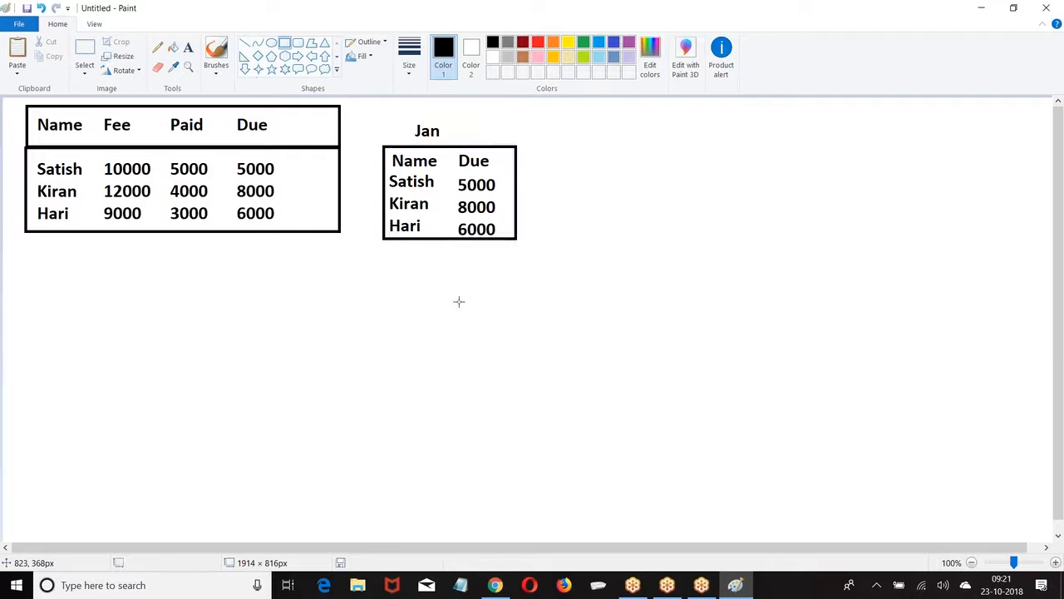
left_click(85, 48)
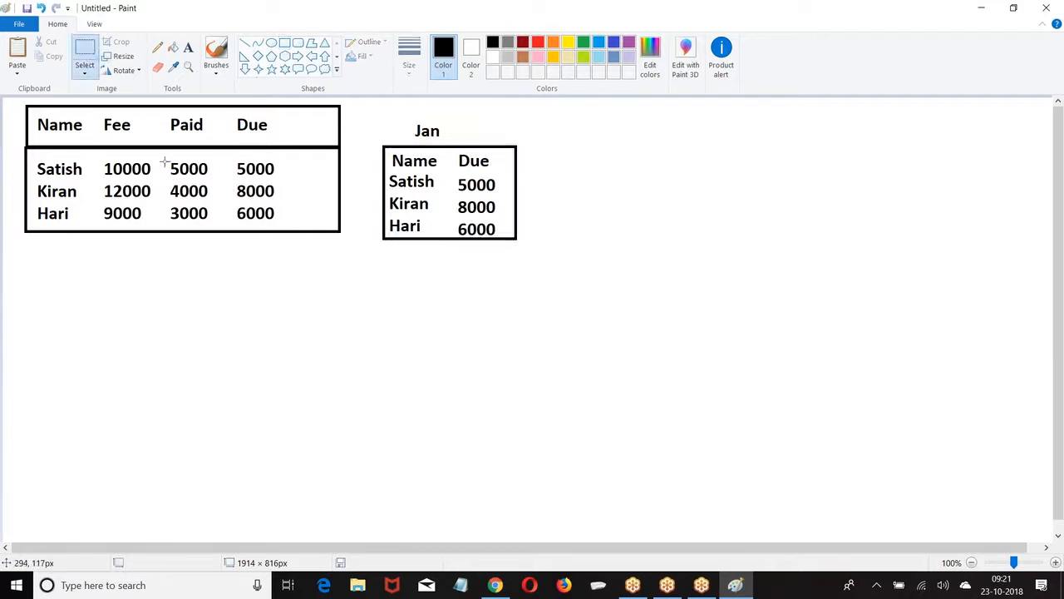
Erase the old Paid and Due numbers from the main table
left_click_drag(166, 157, 292, 217)
key("Delete")
left_click_drag(164, 212, 285, 223)
key("Escape")
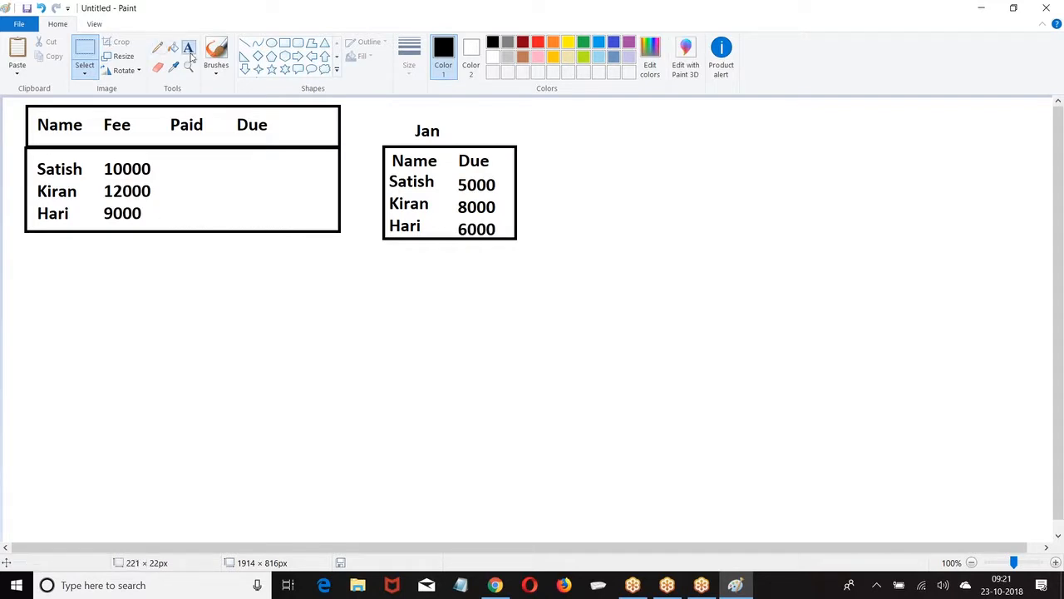
Enter Paid/Due 8000/2000, 10000/2000 and 9000/0, and add a 'Feb :' label on the right
left_click(188, 47)
left_click(176, 163)
type("8000       2000")
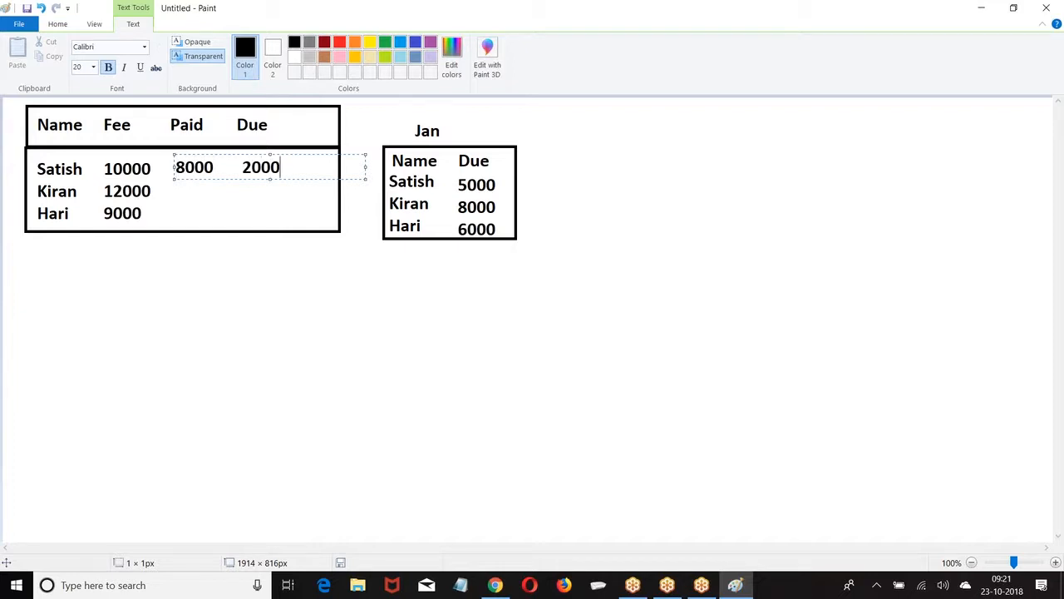
key("Return")
type("10000    2000")
key("Return")
type("9000      0")
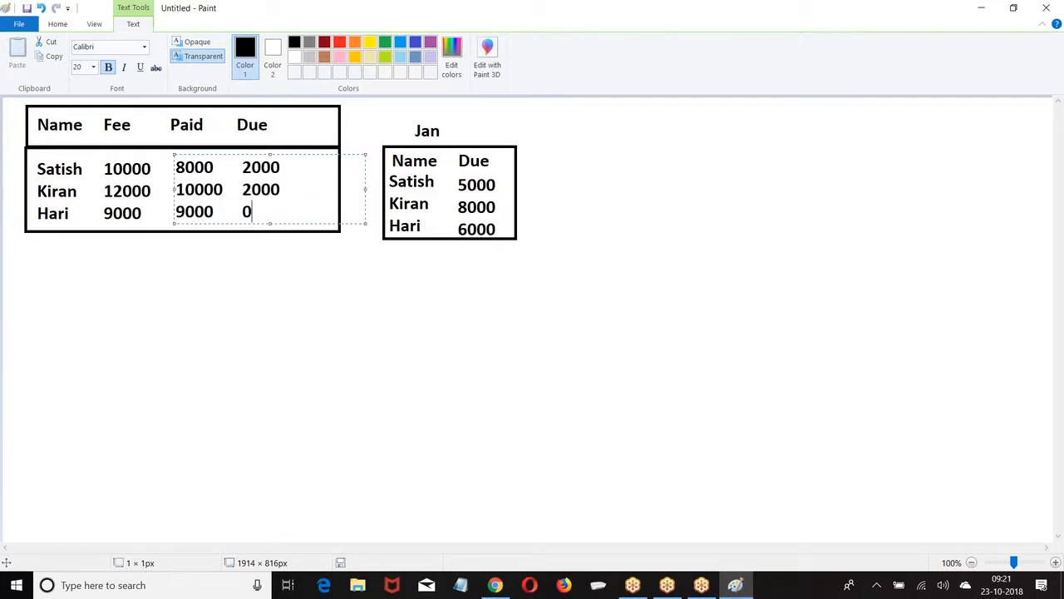
left_click(252, 294)
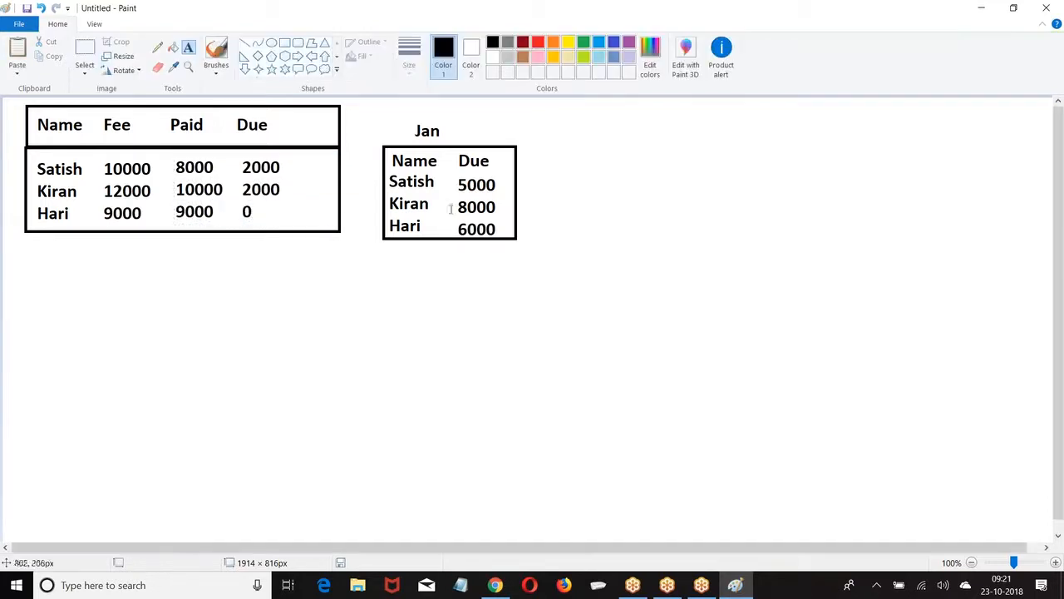
left_click(598, 111)
type("Feb :")
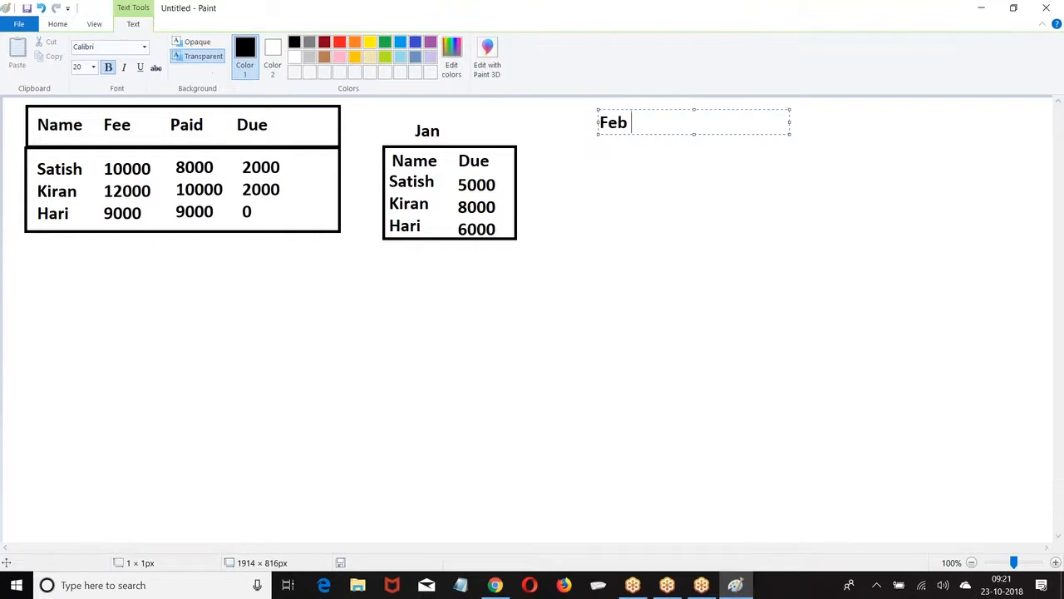
Copy the name rows under Feb, keeping only Due values 2000, 2000 and 0 beside them
left_click(682, 263)
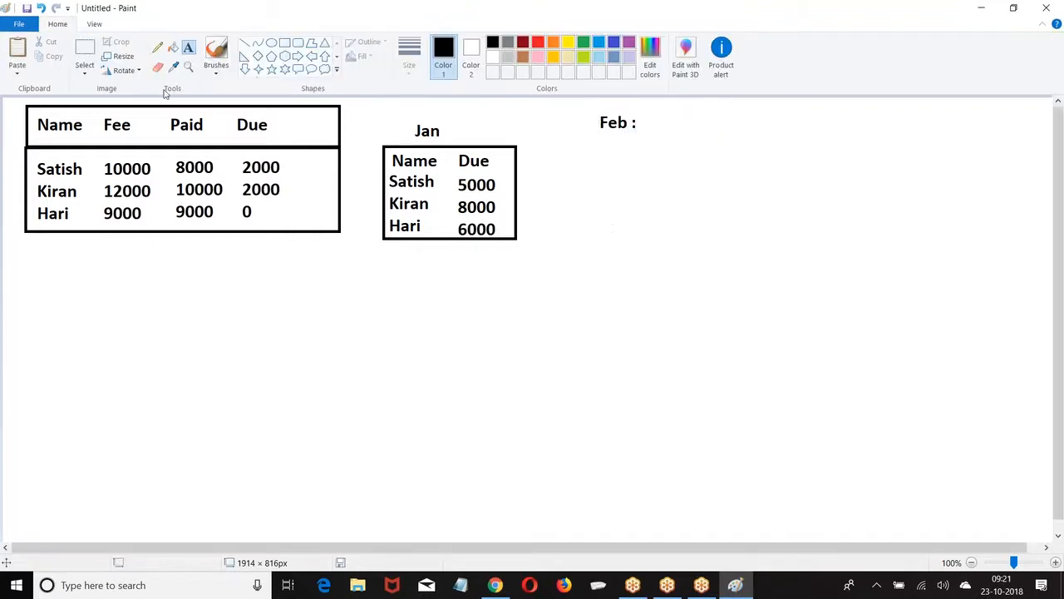
left_click(92, 50)
left_click_drag(33, 156, 290, 220)
key("ctrl+c")
key("ctrl+v")
left_click_drag(249, 133, 831, 193)
left_click(683, 169)
left_click_drag(649, 152, 775, 226)
key("Delete")
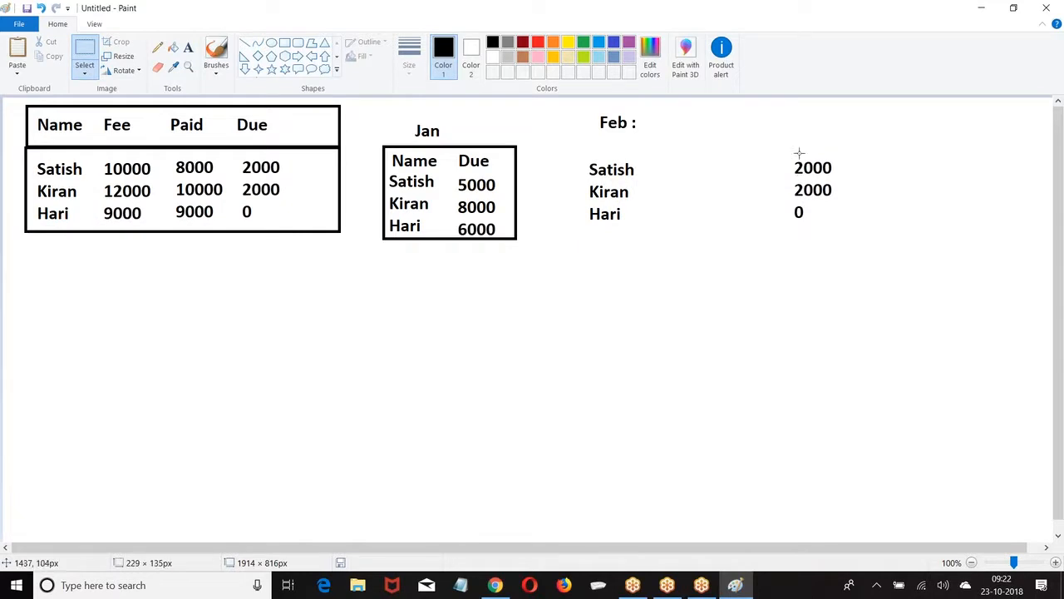
left_click_drag(788, 152, 838, 221)
left_click_drag(816, 180, 681, 179)
left_click(608, 274)
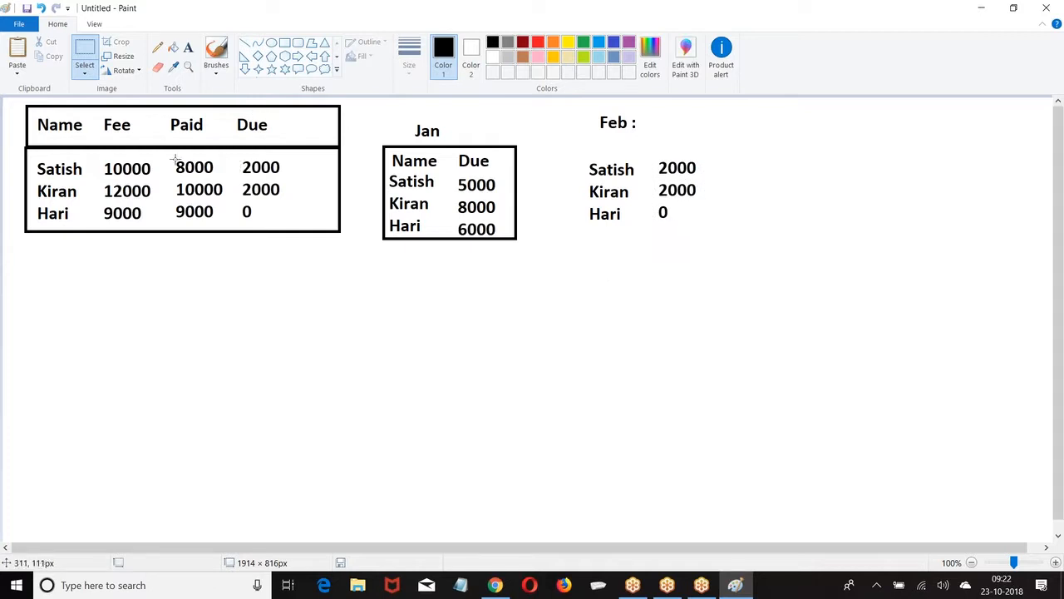
Clear Satish's Paid and Due values in the main table
left_click_drag(171, 154, 285, 219)
left_click(309, 200)
left_click_drag(171, 150, 285, 171)
key("Delete")
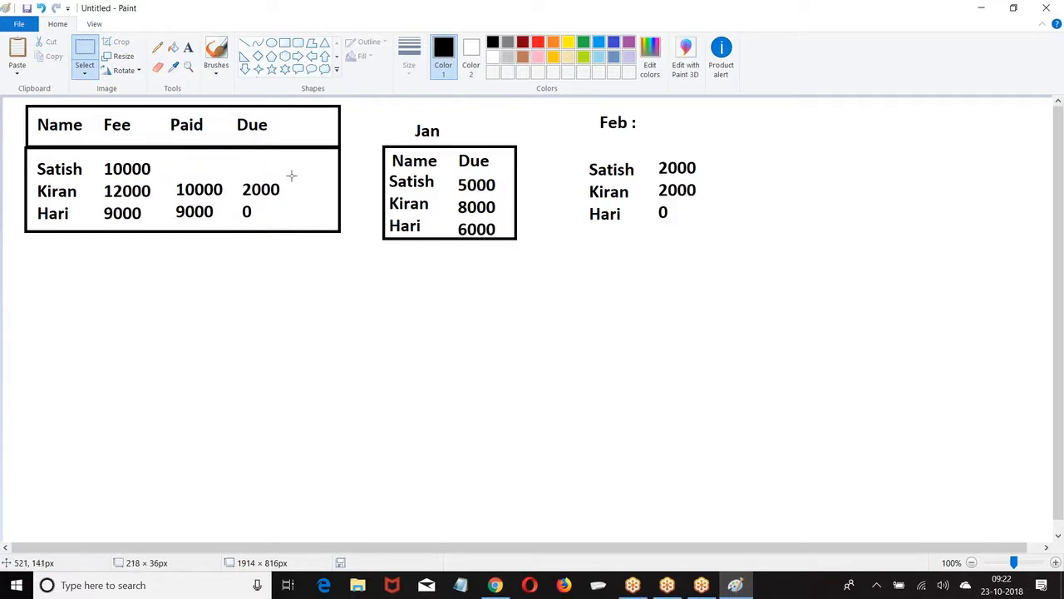
Set Satish's Paid to 10000 and Due to 0 in the main table
left_click(188, 47)
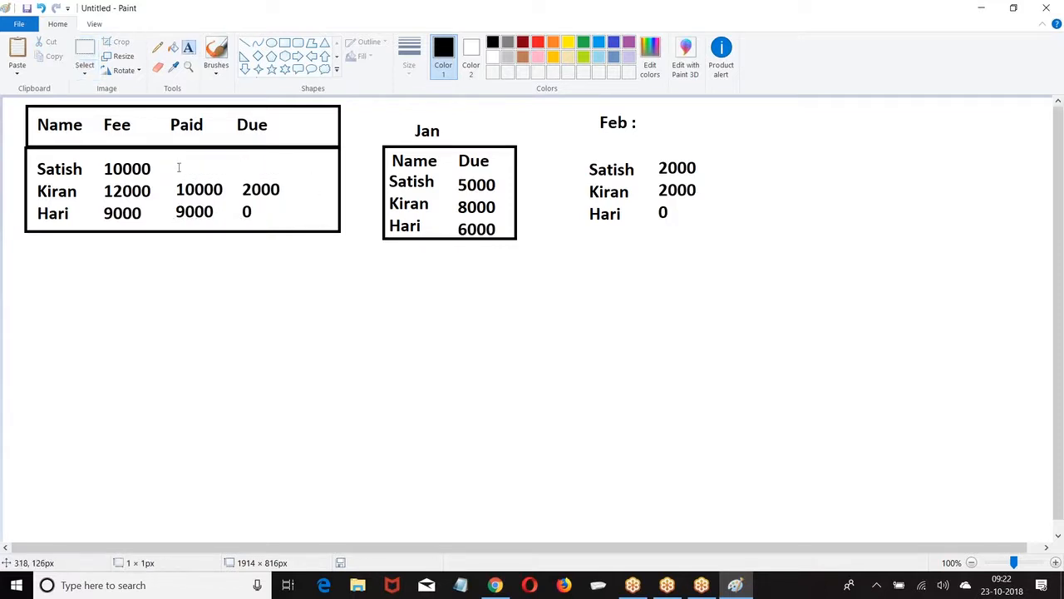
left_click(178, 167)
type("10000   ")
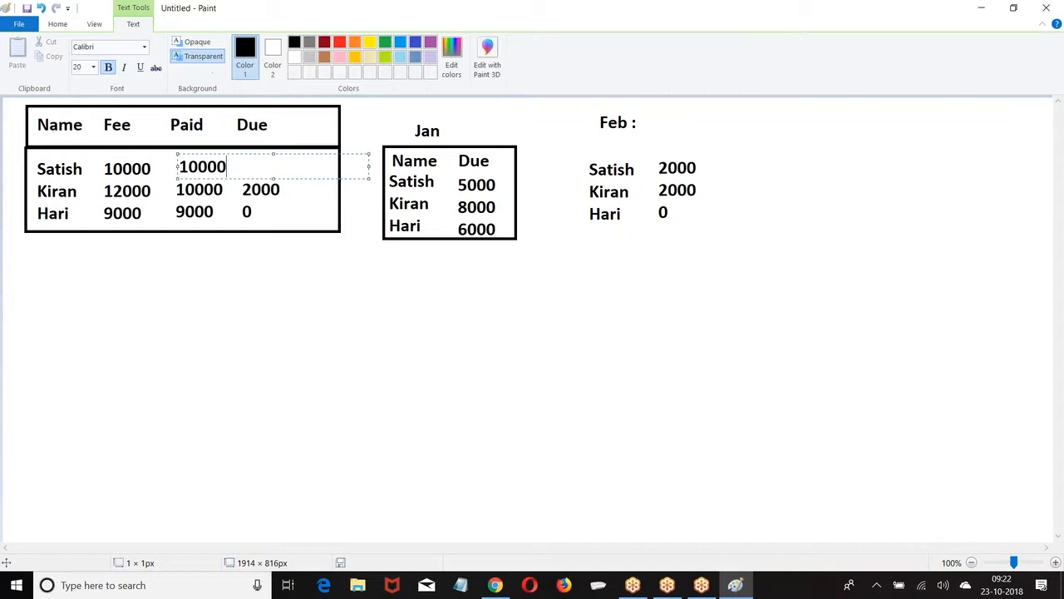
type("0")
left_click(306, 332)
Add a second Feb name list with only its Due column (0, 2000, 0)
left_click(85, 54)
left_click_drag(34, 161, 285, 220)
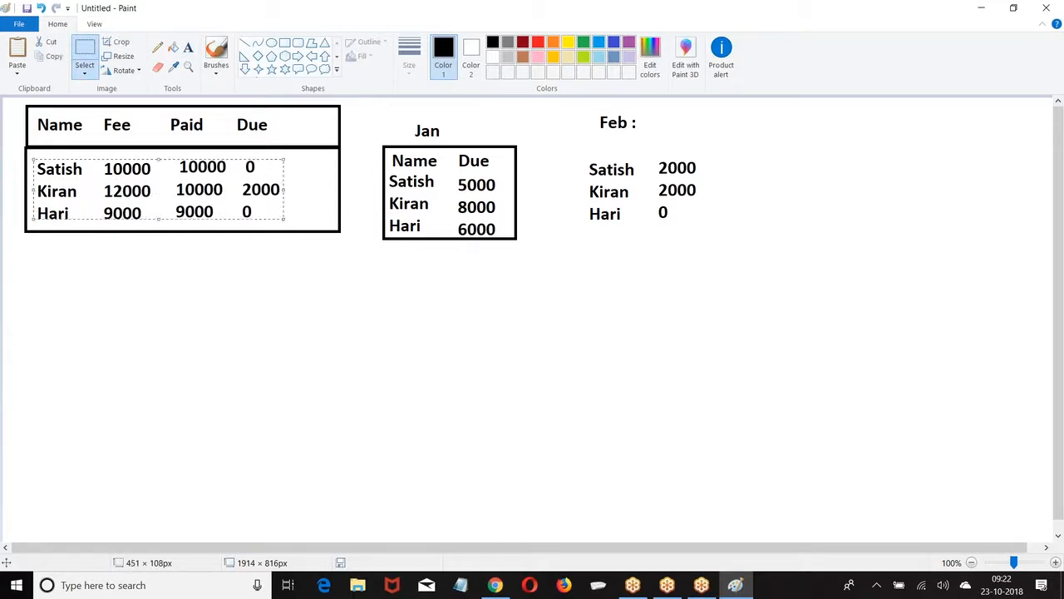
key("ctrl+c")
key("ctrl+v")
mouse_move(151, 116)
left_mouse_down()
mouse_move(830, 198)
mouse_move(881, 178)
left_mouse_up()
left_click(902, 302)
left_click_drag(803, 152, 931, 230)
key("Delete")
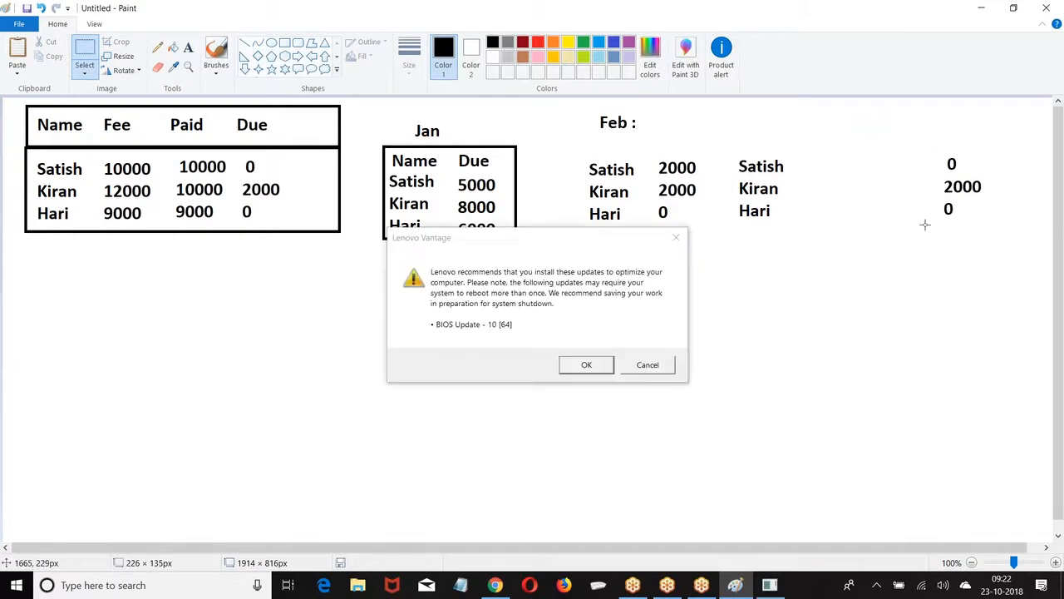
left_click(653, 365)
left_click_drag(942, 150, 981, 221)
left_click_drag(964, 182, 822, 186)
left_click(689, 281)
Add 'Name Due' headers above both Feb lists
left_click(189, 48)
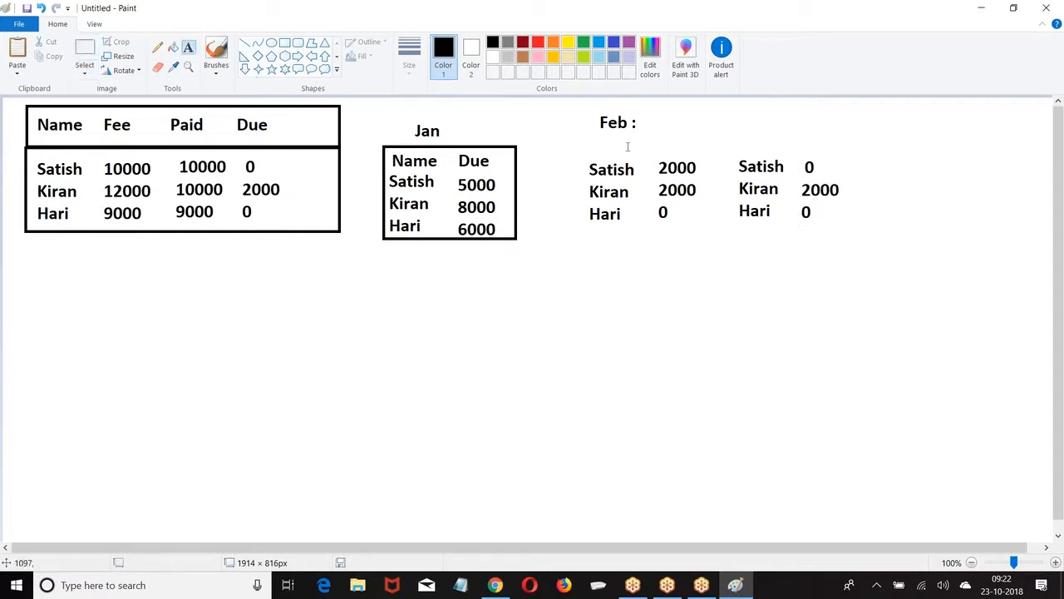
left_click(590, 146)
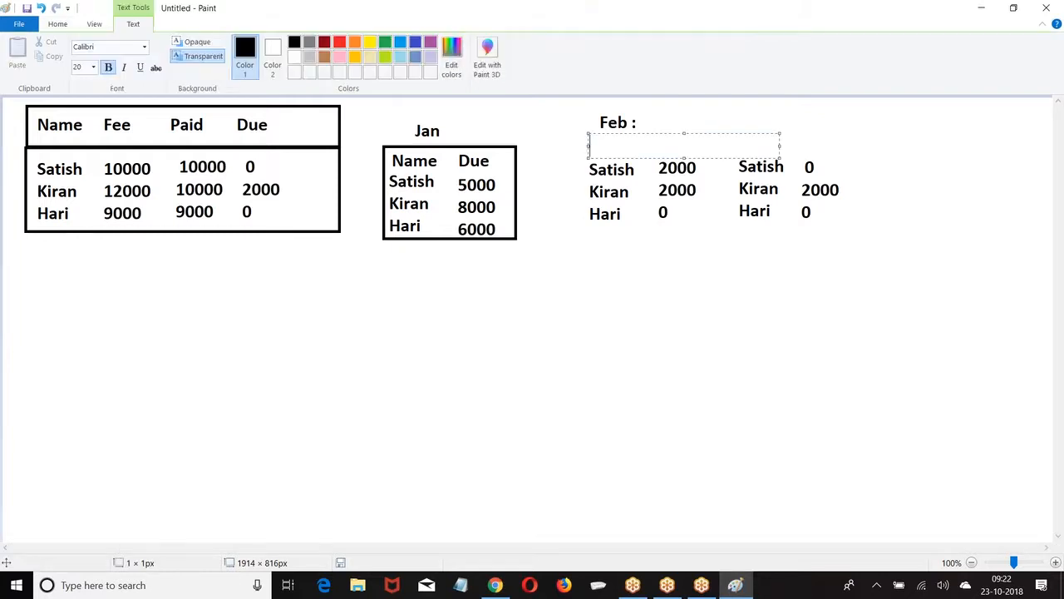
type("Name    Due")
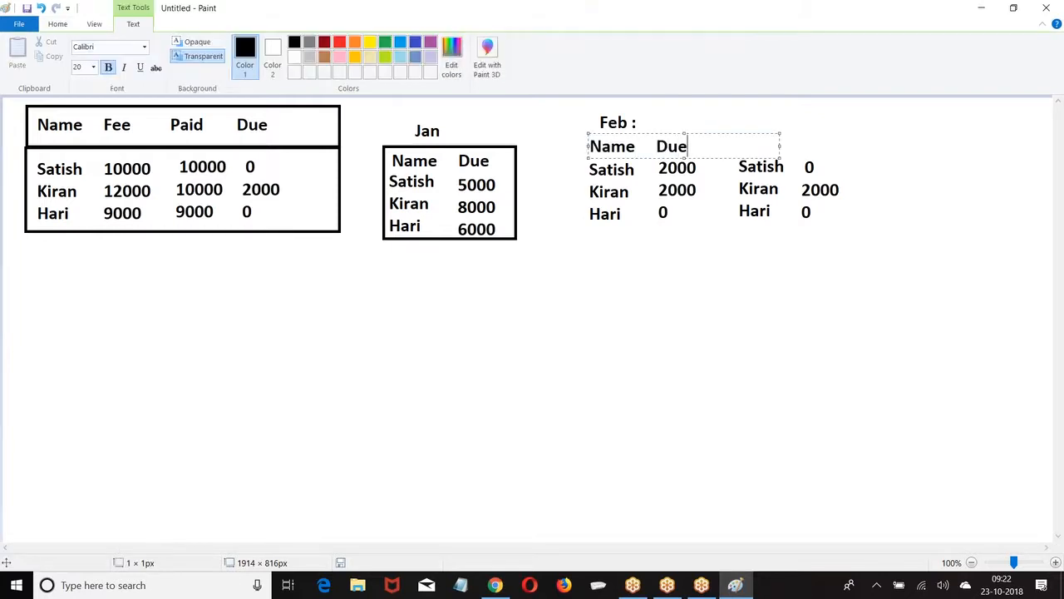
left_click(738, 139)
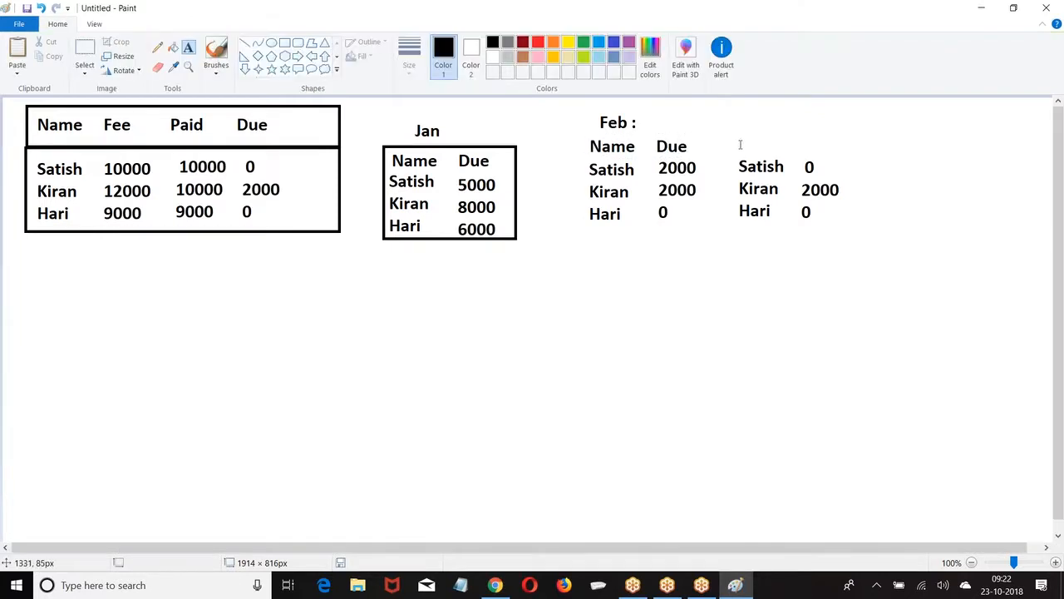
left_click(739, 133)
type("Name    Due")
left_click(725, 263)
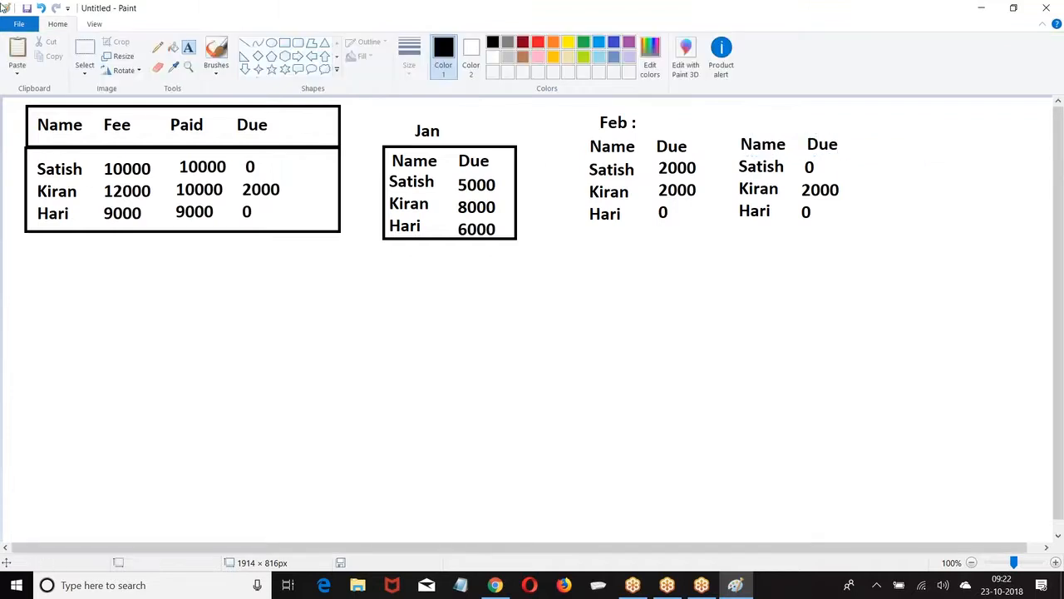
left_click(285, 43)
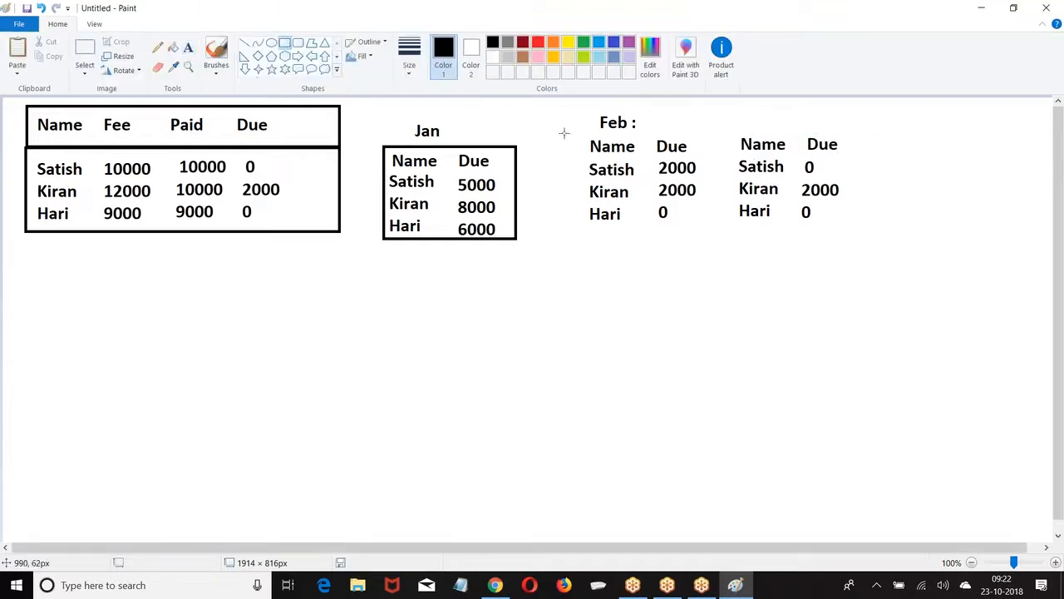
Draw boxes around both Feb tables and the Feb and Jan header rows
left_click_drag(585, 135, 702, 222)
left_click(760, 265)
left_click_drag(732, 130, 853, 223)
left_click(657, 168)
left_click_drag(587, 135, 853, 158)
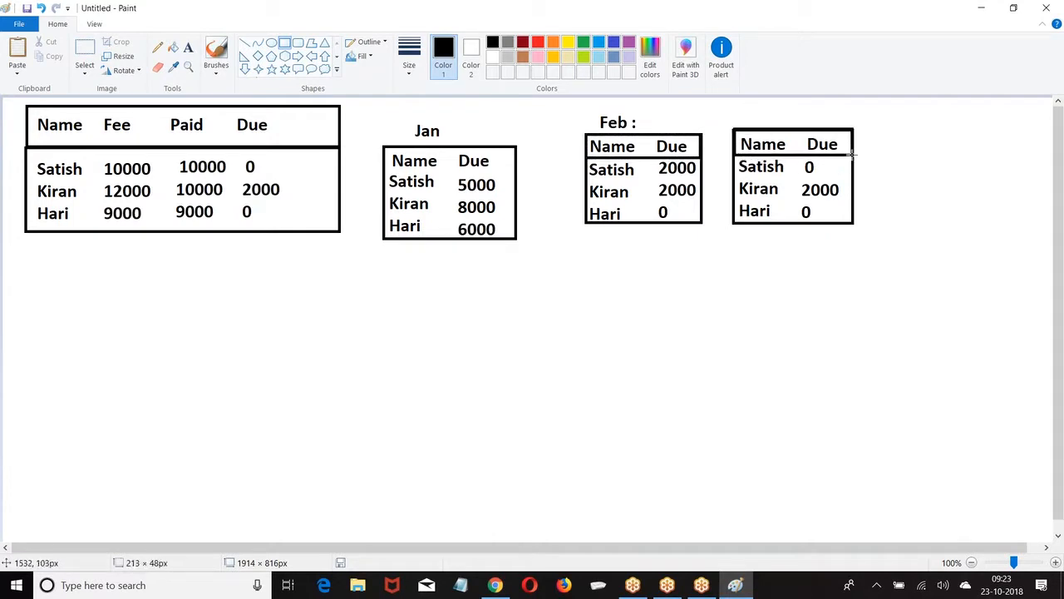
left_click(360, 111)
left_click_drag(383, 147, 520, 194)
left_click_drag(538, 248, 543, 251)
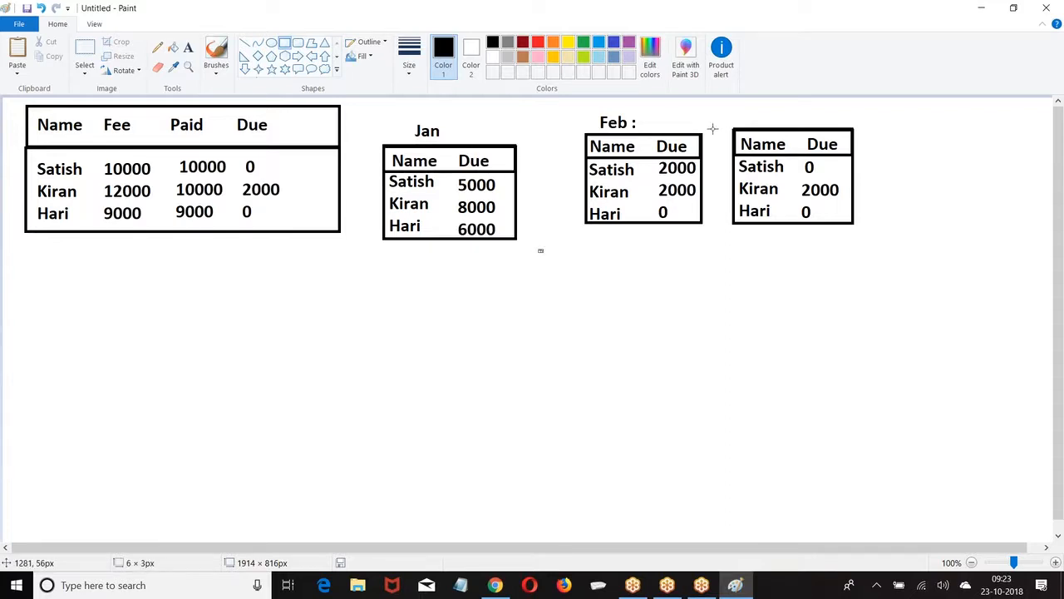
Type a 'Mar' label above the third Name/Due table
left_click(188, 47)
left_click(734, 114)
type("Mar")
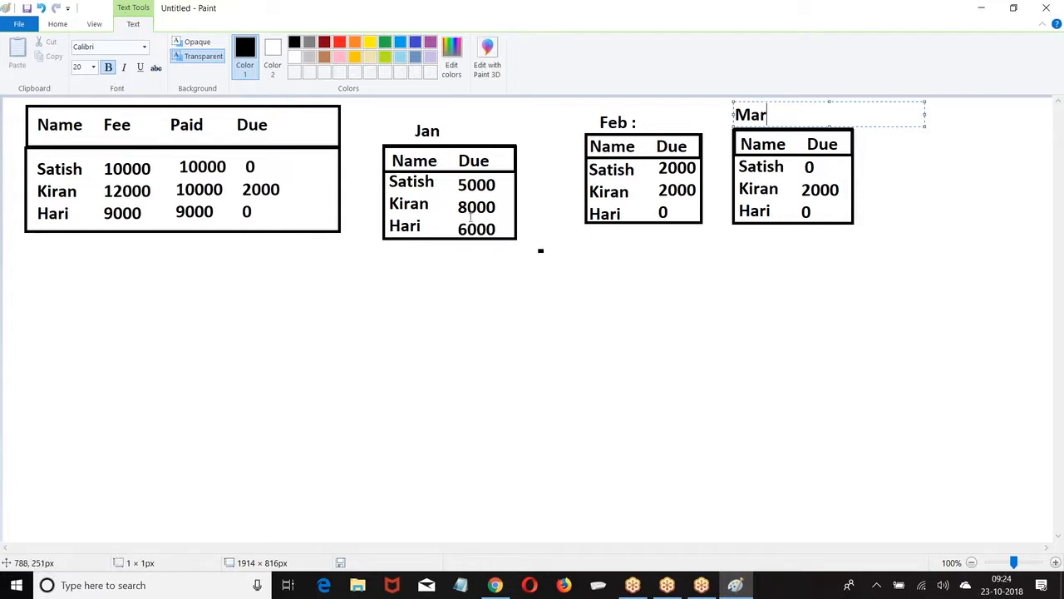
left_click(58, 24)
left_click(91, 269)
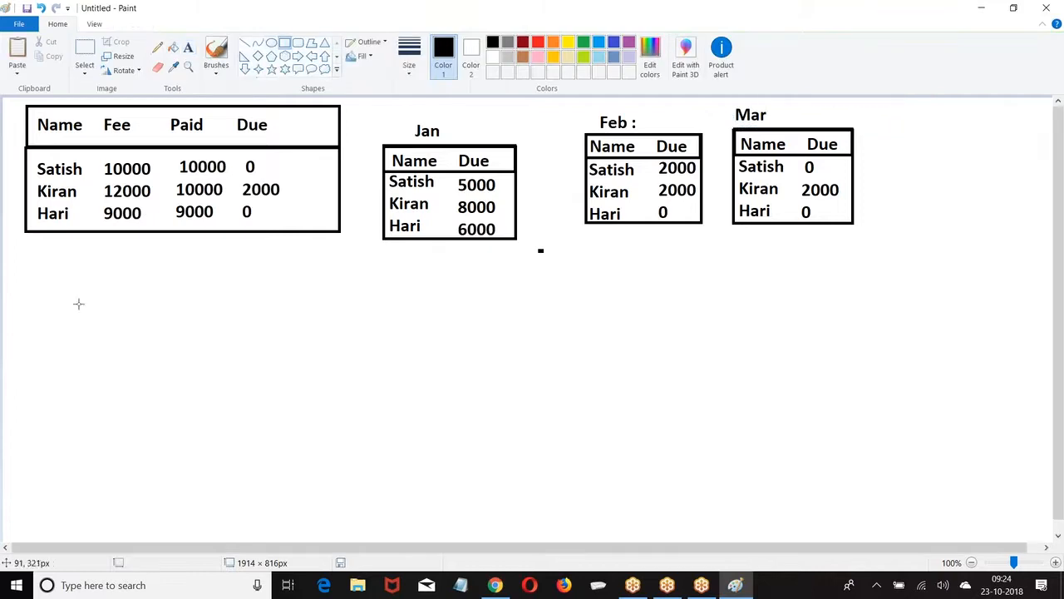
Draw a header box below the original table and type the headings Name, Mon, Due
mouse_move(24, 274)
left_mouse_down()
mouse_move(346, 318)
mouse_move(358, 305)
left_mouse_up()
left_click(190, 48)
left_click(31, 275)
type("Name")
type("    Mon      ")
type("Fee")
key("BackSpace")
key("BackSpace")
key("BackSpace")
type("Due")
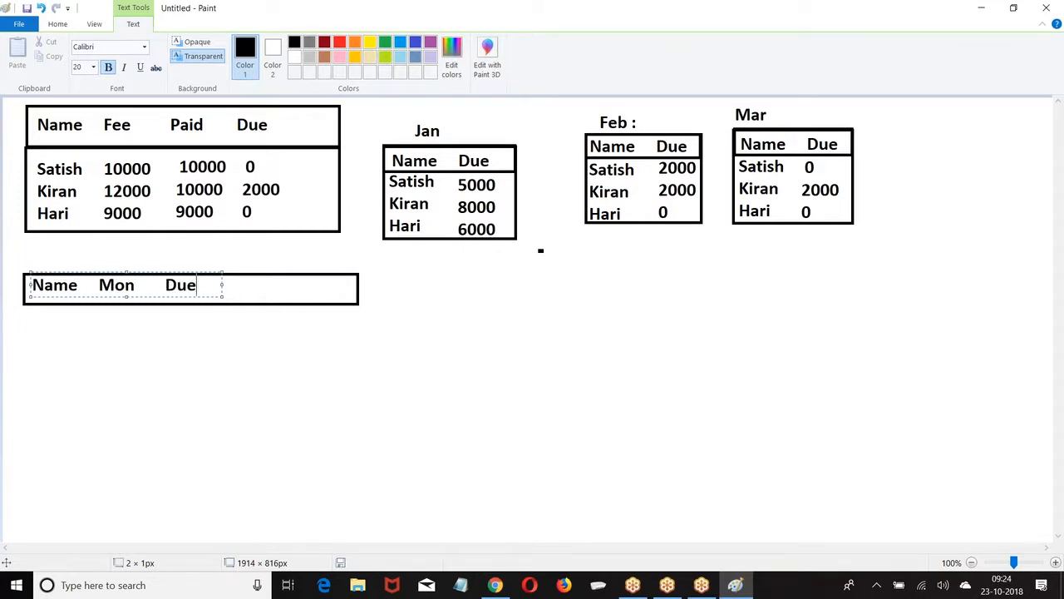
left_click_drag(221, 285, 414, 285)
key("Return")
key("Return")
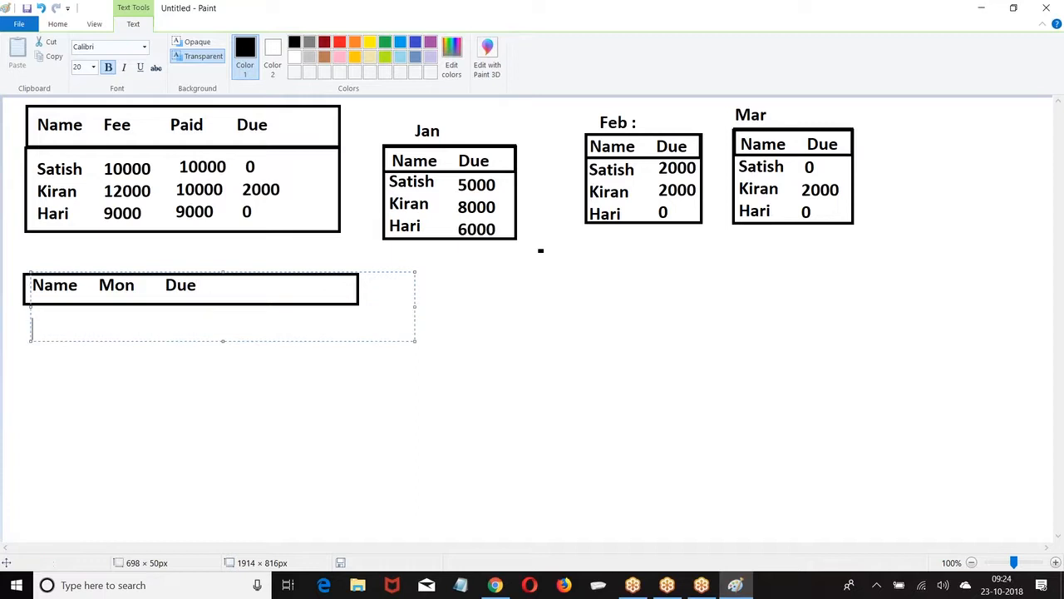
Add the January rows for Satish (5000), Kiran and Hari (6000)
type("Satish    Jan")
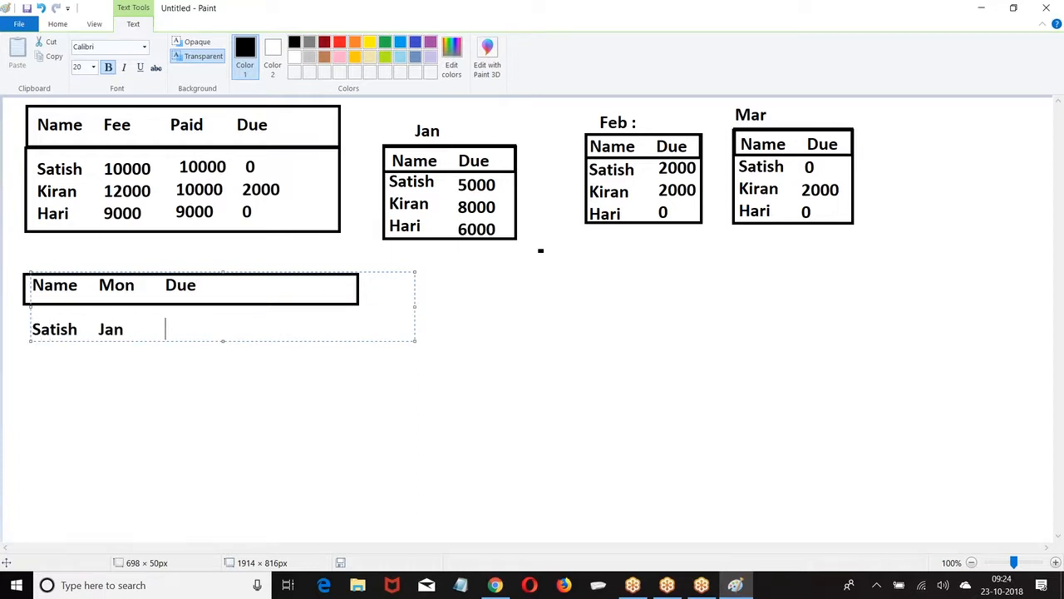
type("        5000")
key("Return")
type("S")
key("BackSpace")
type("Kiran     ")
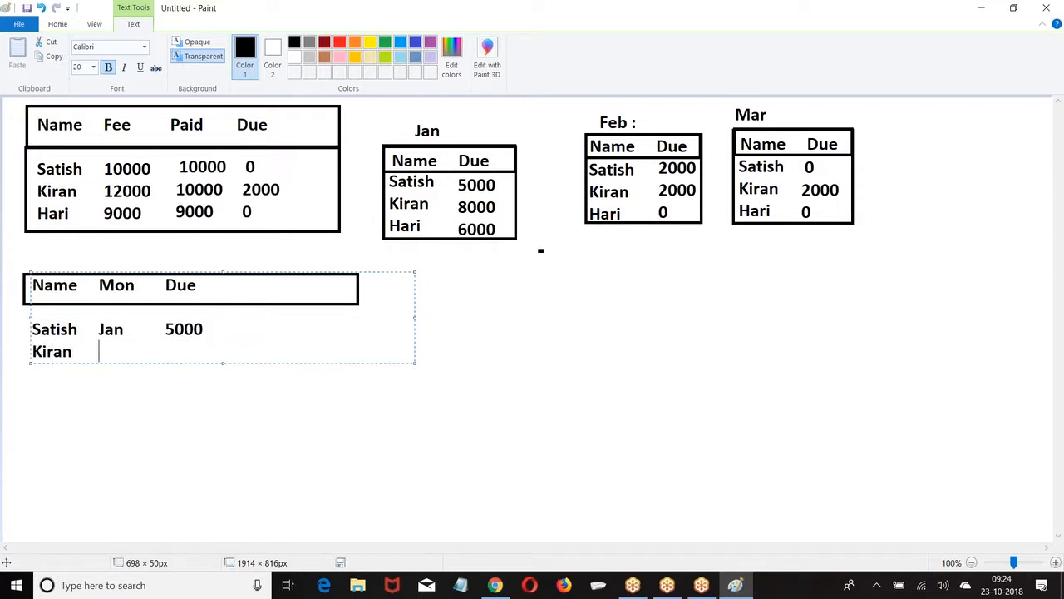
type("Jan        8")
type("000")
key("Return")
type("Harui")
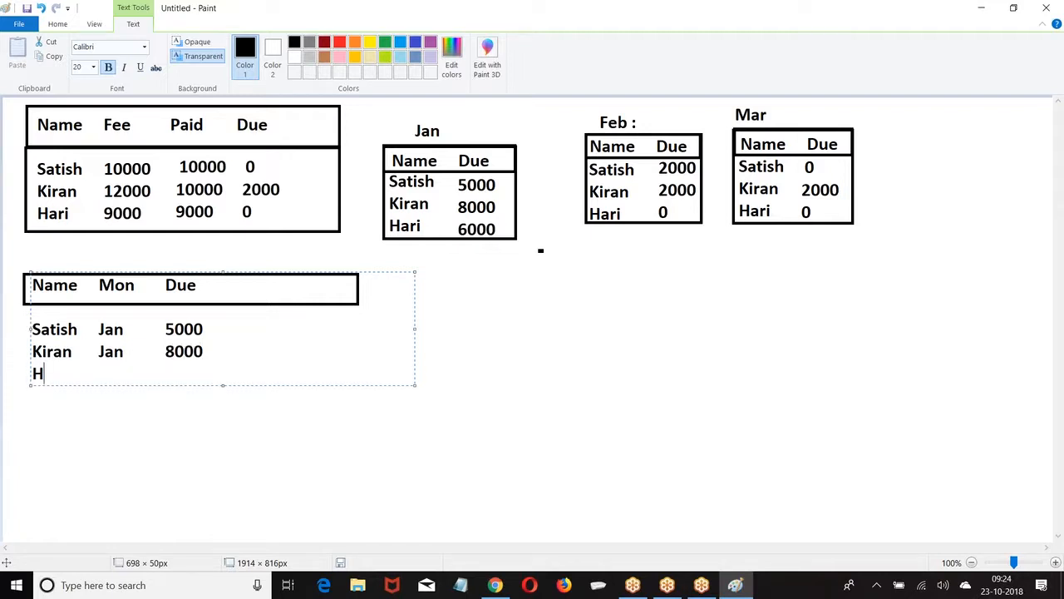
key("BackSpace")
key("BackSpace")
type("i")
key("Tab")
type("Jan")
key("Tab")
type("6000")
Add the February rows: Satish 2000, Kiran 2000, Hari 0
key("Return")
type("Satish")
key("Tab")
type("Fet")
key("BackSpace")
type("b")
key("Tab")
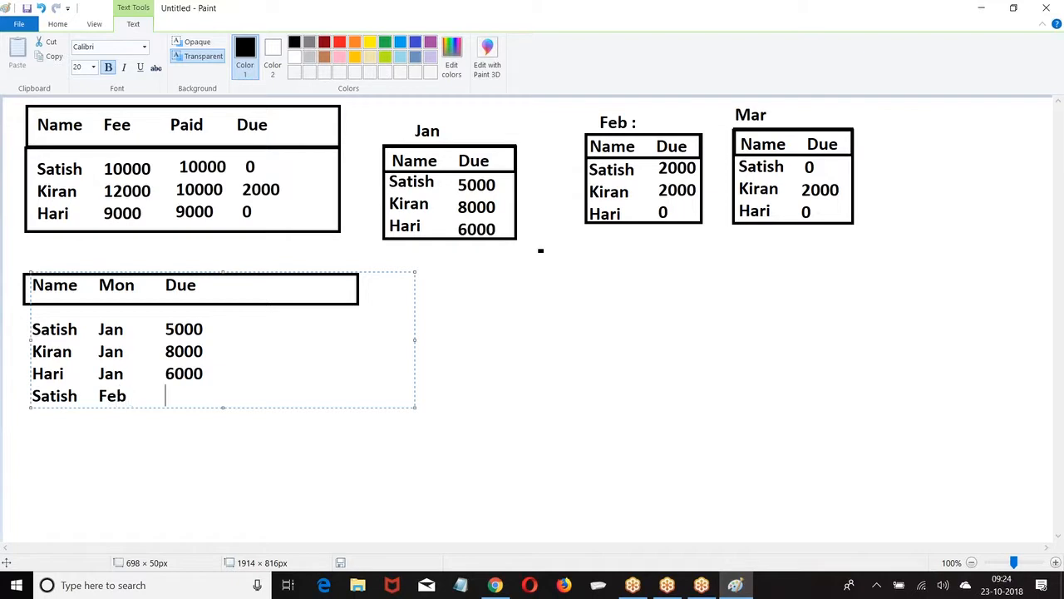
type("2000")
key("Return")
type("Kiran")
key("Tab")
type("Feb")
key("Tab")
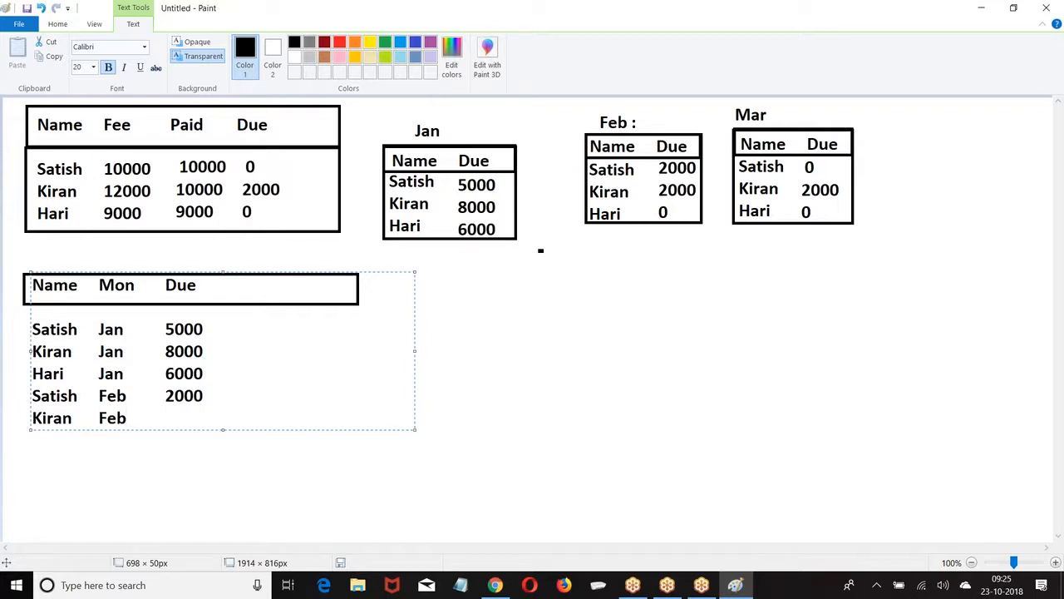
type("2000")
key("Return")
type("Hari")
key("Tab")
type("Fweb")
key("BackSpace")
key("BackSpace")
key("BackSpace")
type("eb")
key("Tab")
type("0")
Add the March rows: Satish 0, Kiran 2000, Hari 0, correcting the months to Mar
key("Return")
type("Satish")
key("Tab")
type("Jan")
key("Tab")
type("0")
key("Return")
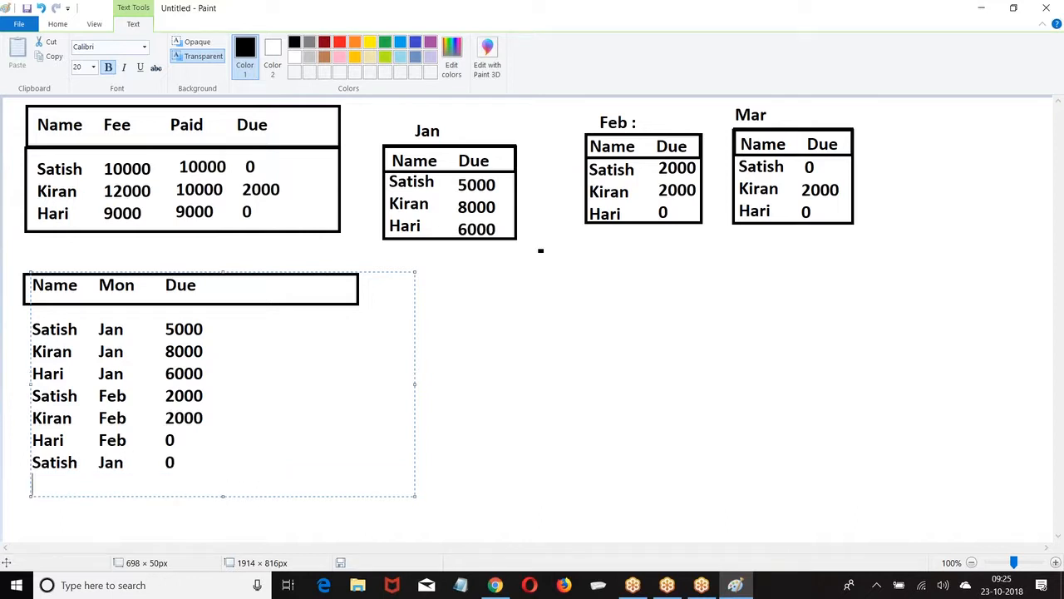
type("Sa")
key("BackSpace")
key("BackSpace")
type("Kiran")
key("Tab")
type("Fe")
left_click(127, 463)
key("BackSpace")
key("BackSpace")
key("BackSpace")
type("Mar")
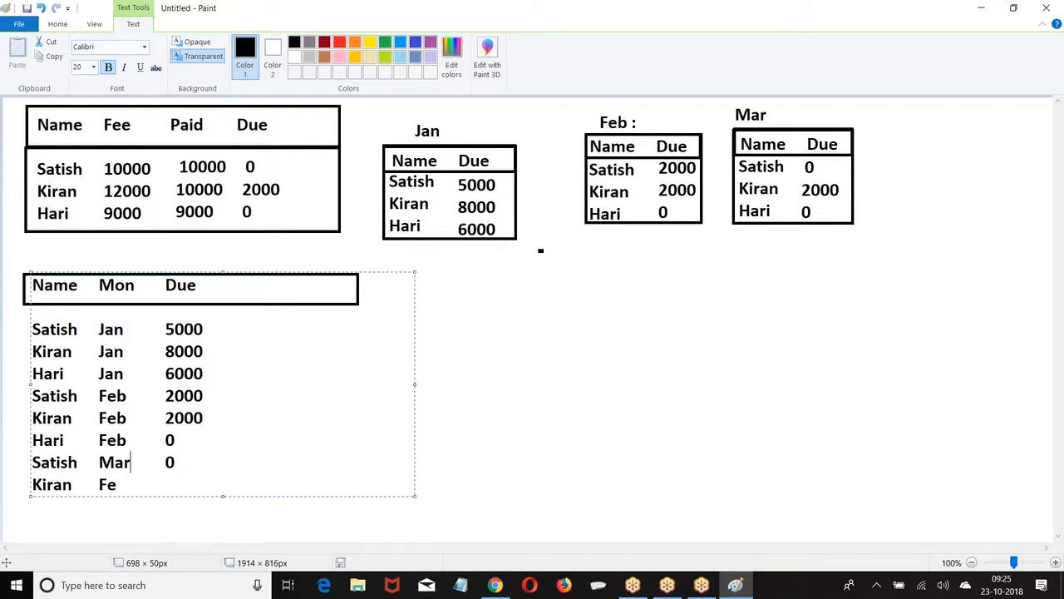
left_click(122, 483)
key("BackSpace")
key("BackSpace")
type("Mar")
key("Tab")
type("2000")
key("Return")
type("Hari")
key("Tab")
type("Mar")
key("Tab")
type("0")
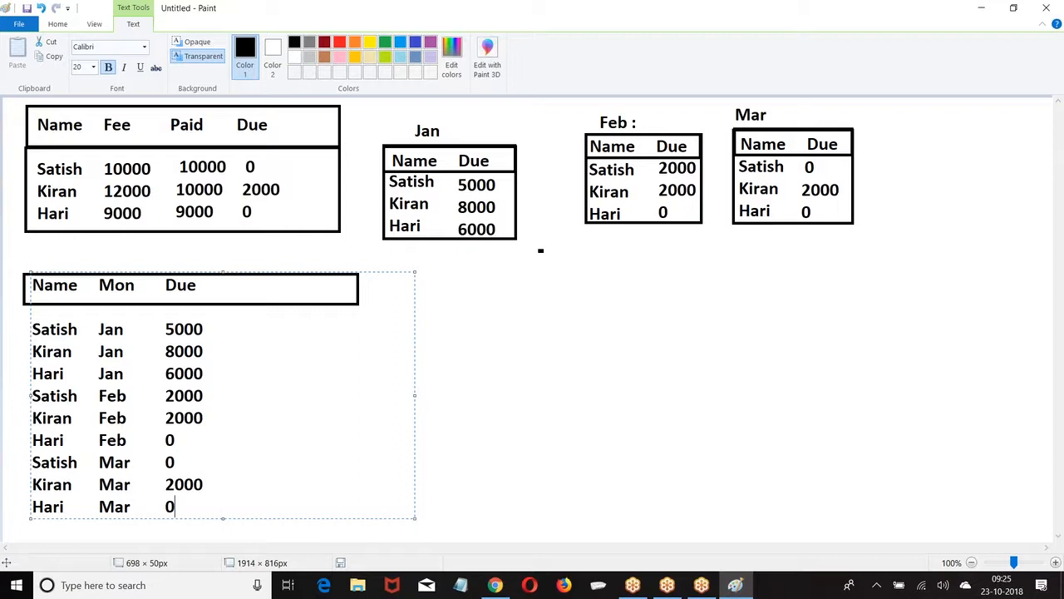
Type a Month/Due block to the right listing Jan 19000, Feb 4000 and Mar 2000
left_click(477, 288)
type("Month   Deu")
key("BackSpace")
key("BackSpace")
type("ue")
key("Return")
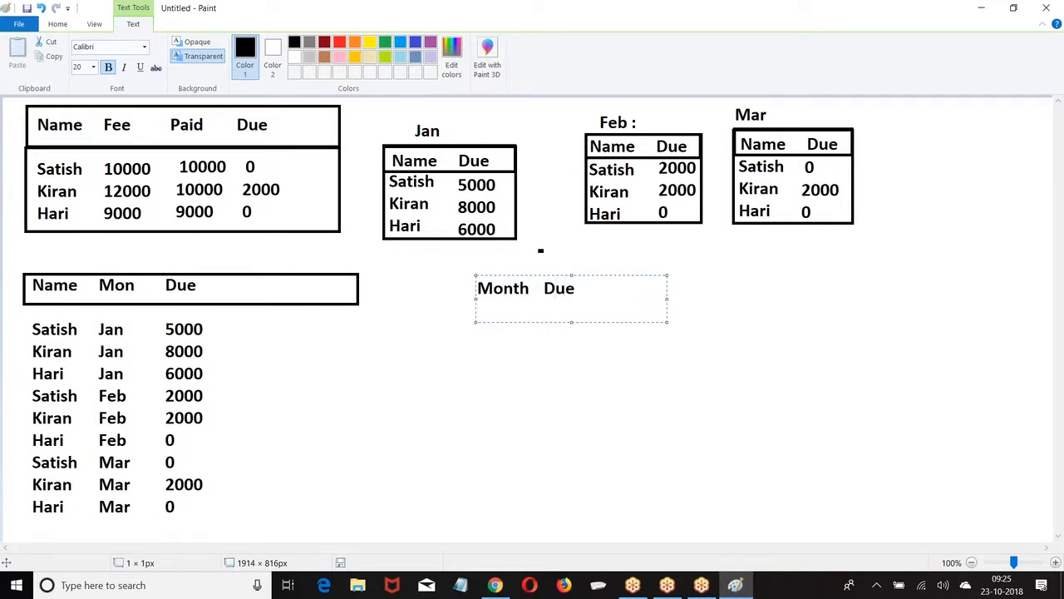
type("Jan      19000")
key("Return")
type("Feb         4000")
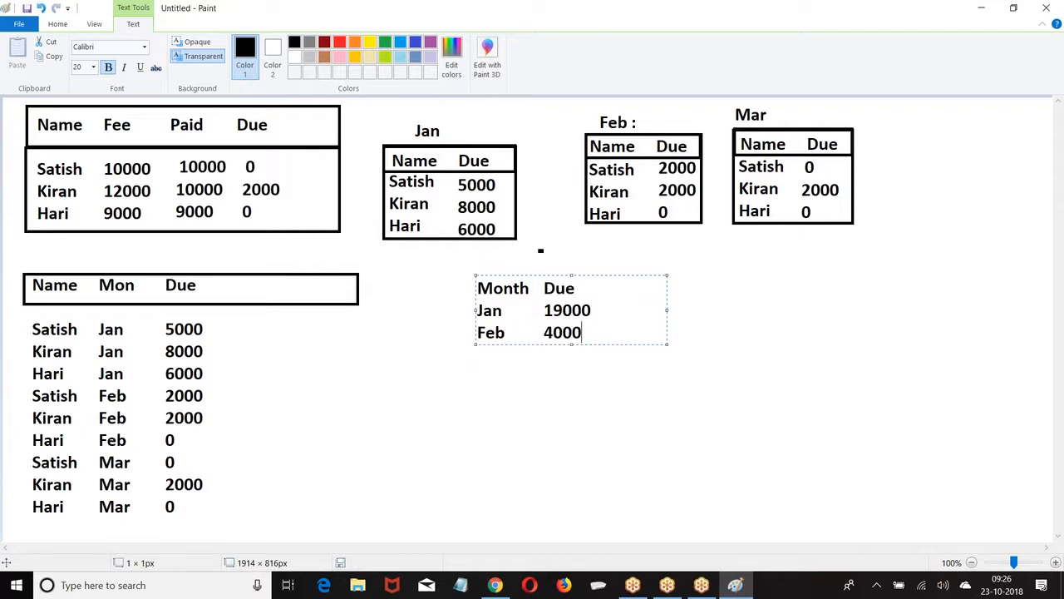
key("Return")
type("Mar        2000")
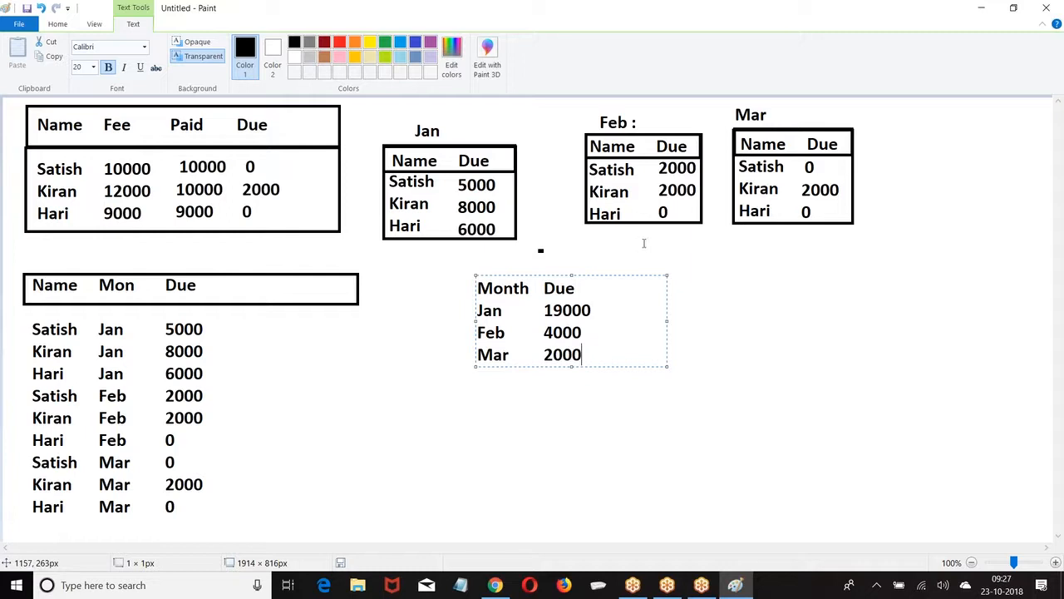
Add a two-line 'Tabular Summary' label beside the monthly totals
left_click(678, 297)
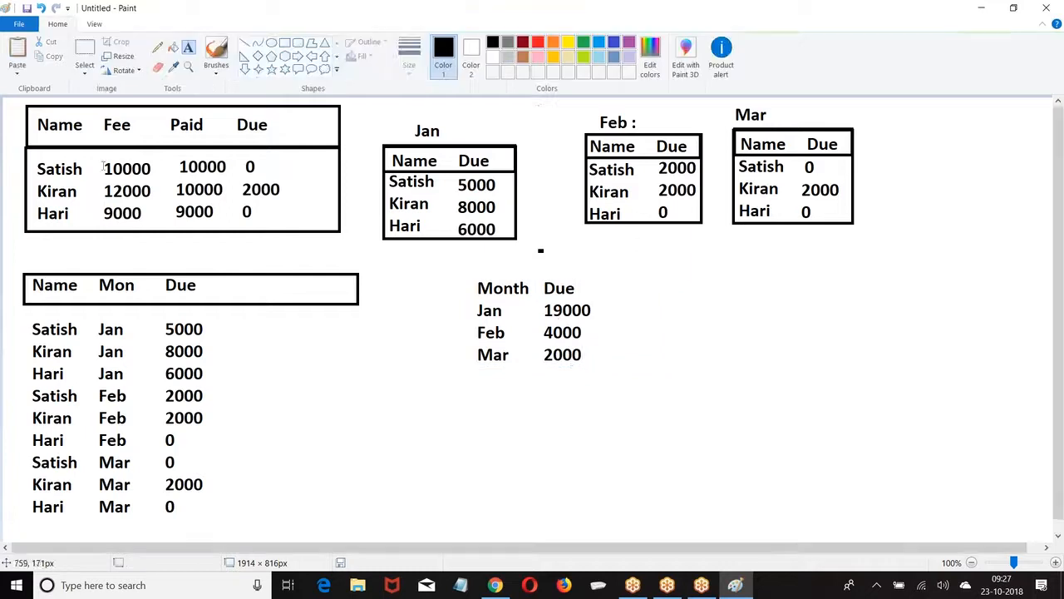
left_click(655, 254)
type("Table")
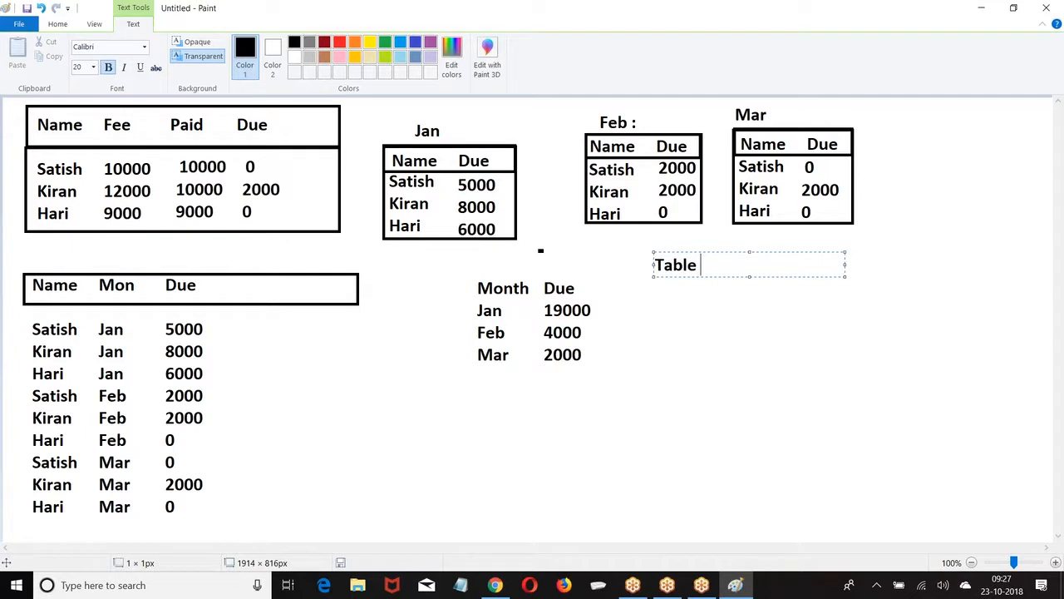
key("BackSpace")
type("u")
key("BackSpace")
key("BackSpace")
type("ular")
key("Return")
type("Summary")
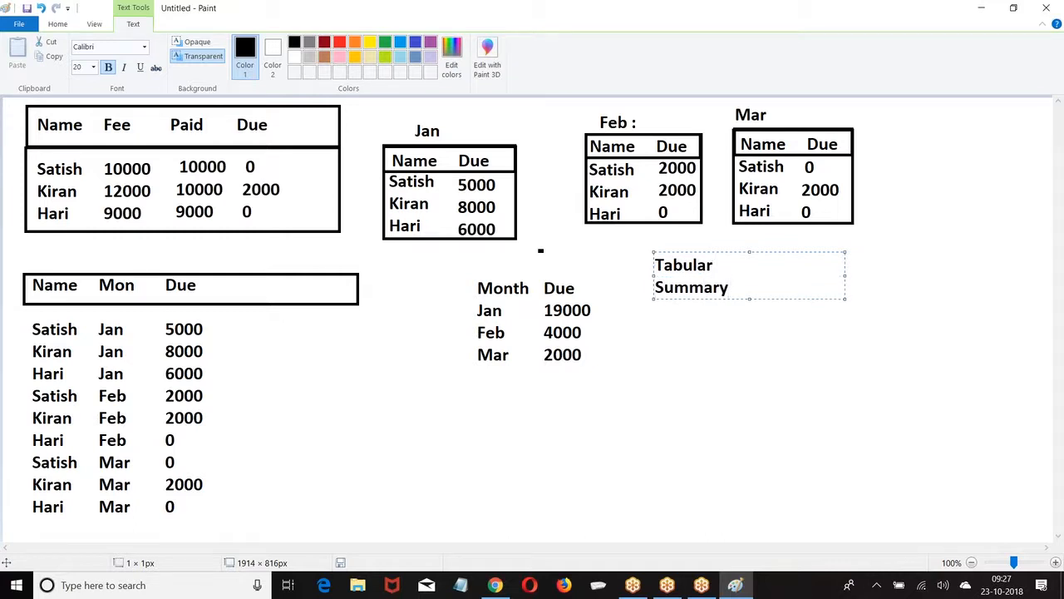
Add a note below it reading Custom Object, No workflows, No Validations
left_click(651, 352)
left_click(650, 341)
type("Custom Object")
key("Return")
type("No workflows")
key("Return")
type("No Validations")
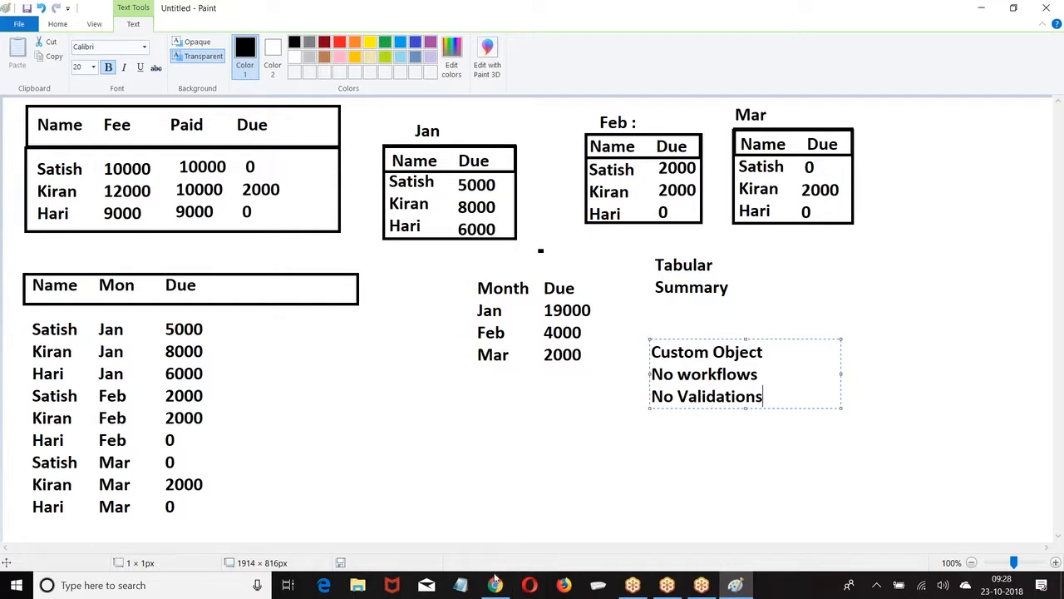
Go to the Data Management > Reporting Snapshots page in Salesforce Setup
left_click(494, 584)
scroll(429, 266, "up", 7)
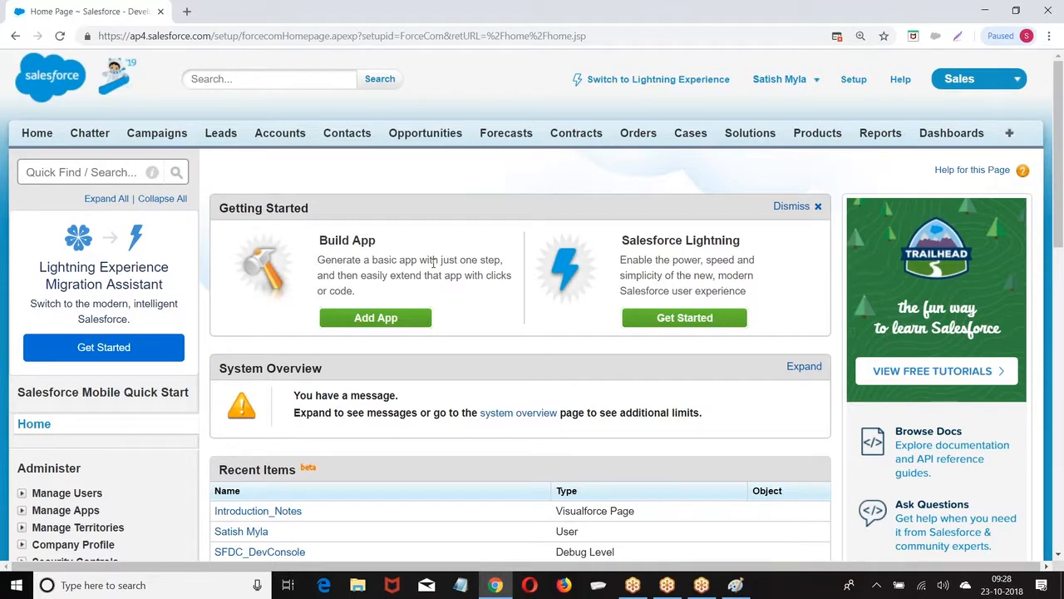
scroll(432, 262, "down", 1)
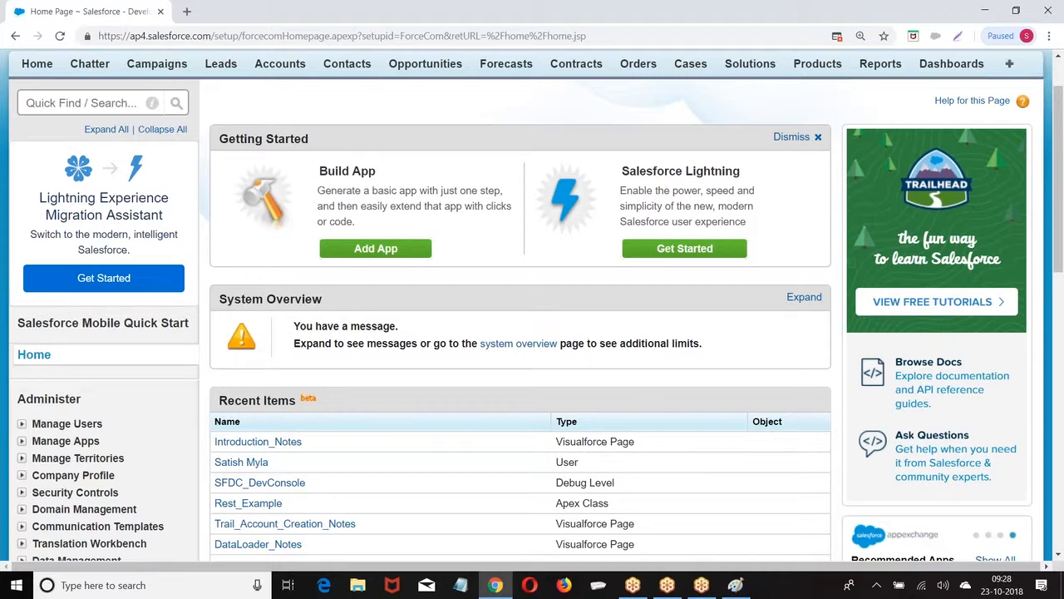
scroll(366, 270, "down", 6)
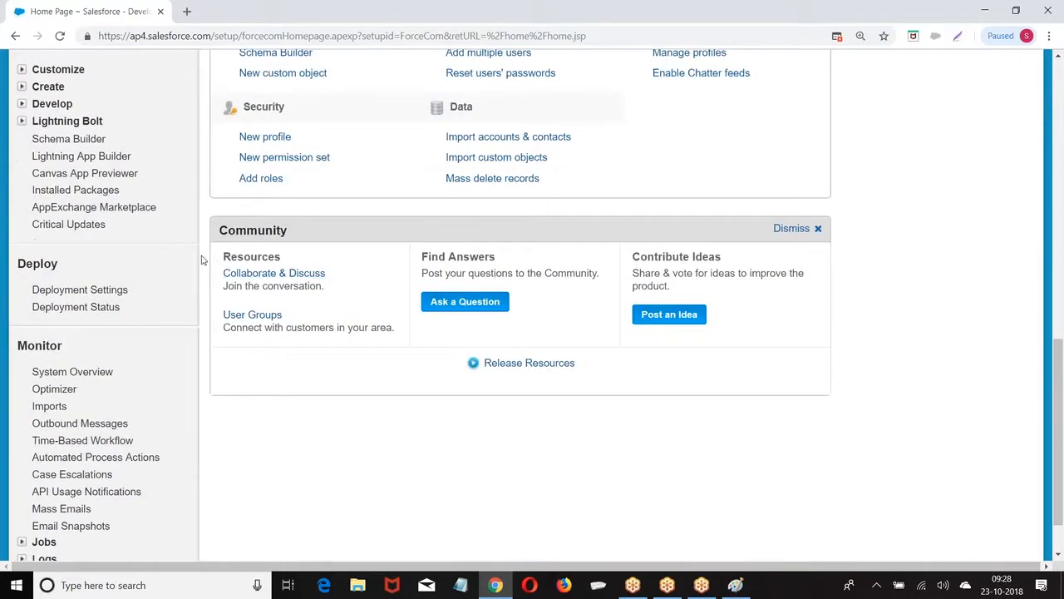
scroll(201, 261, "up", 2)
scroll(201, 260, "up", 2)
scroll(201, 260, "down", 2)
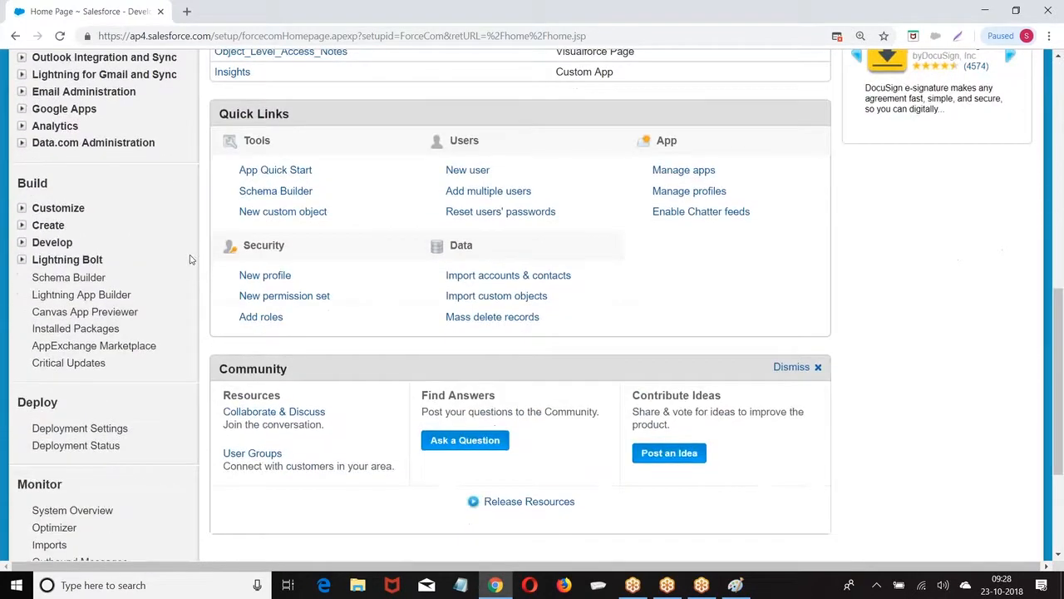
scroll(90, 174, "up", 3)
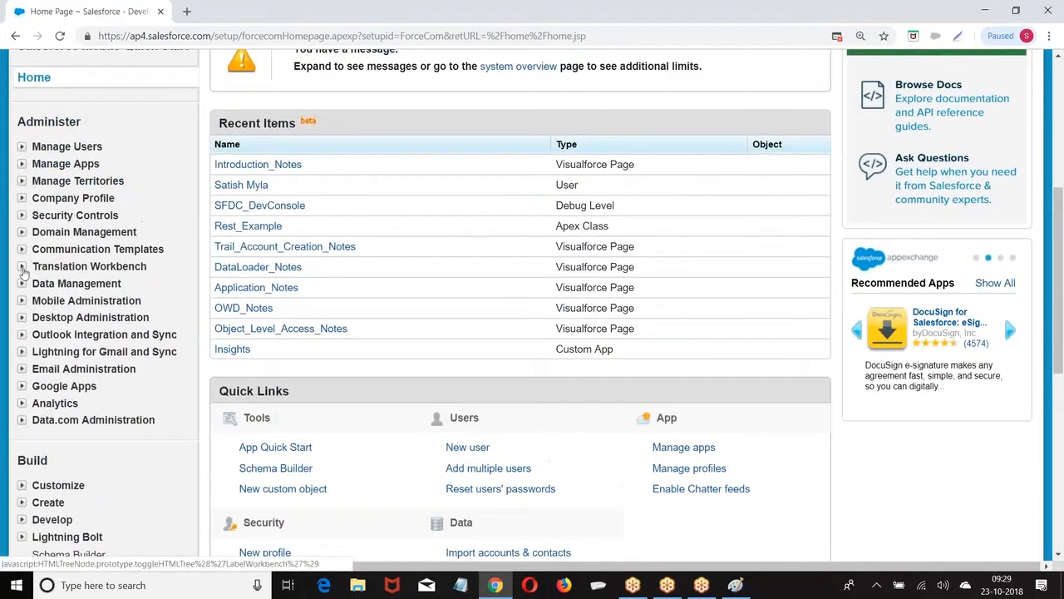
left_click(21, 283)
scroll(53, 211, "down", 2)
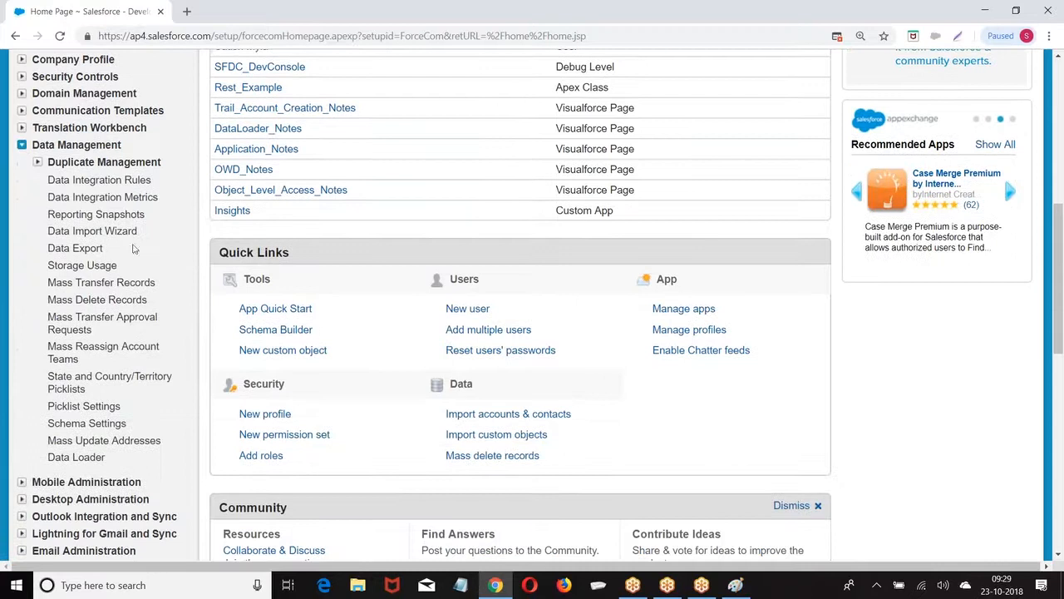
left_click(94, 216)
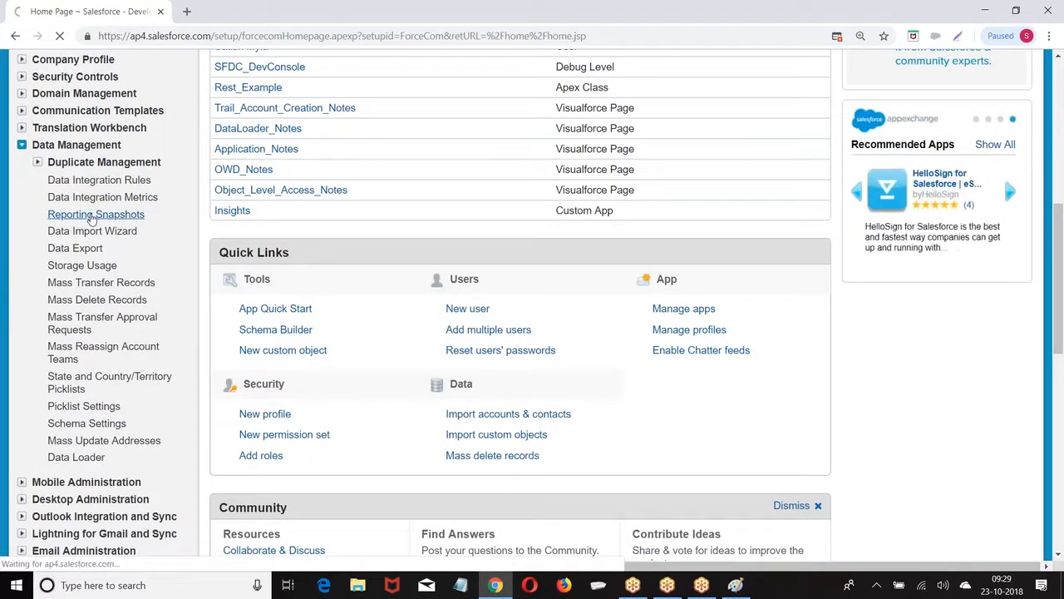
Dismiss the reporting snapshot introduction for good and start a new reporting snapshot
scroll(637, 175, "down", 2)
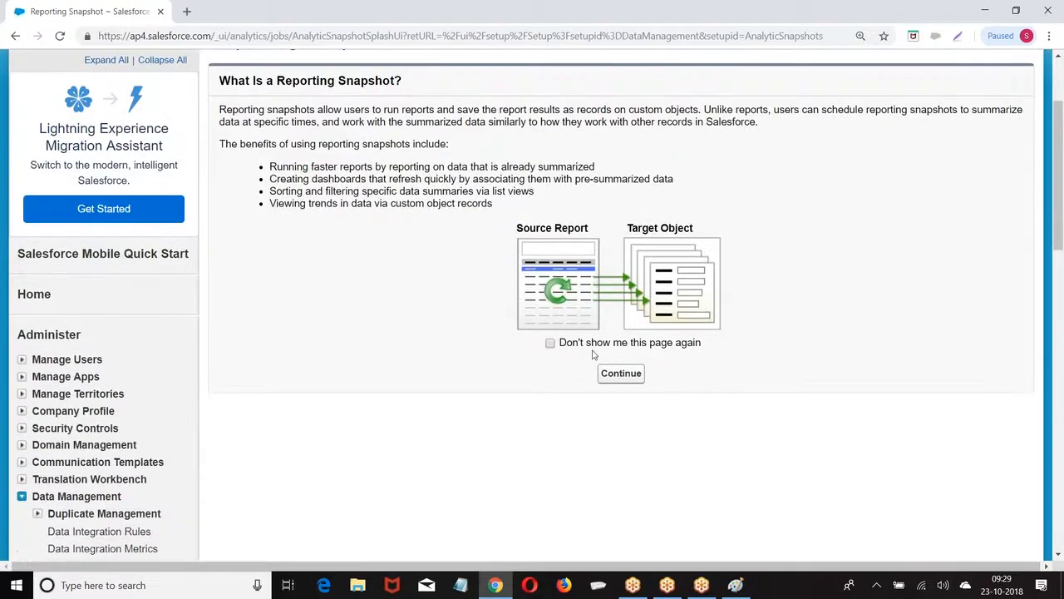
left_click(552, 344)
left_click(620, 377)
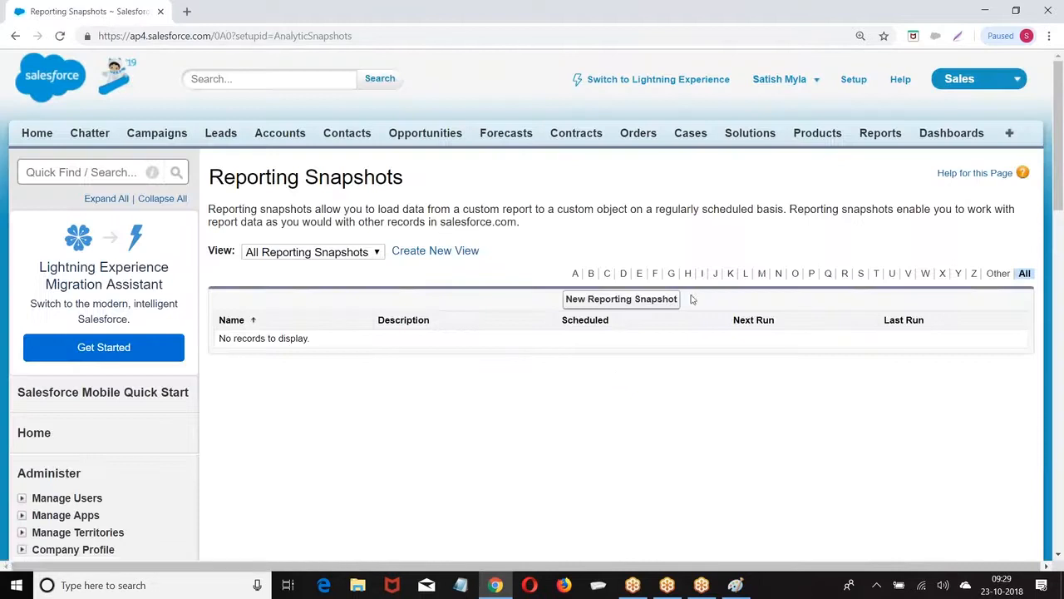
left_click(621, 299)
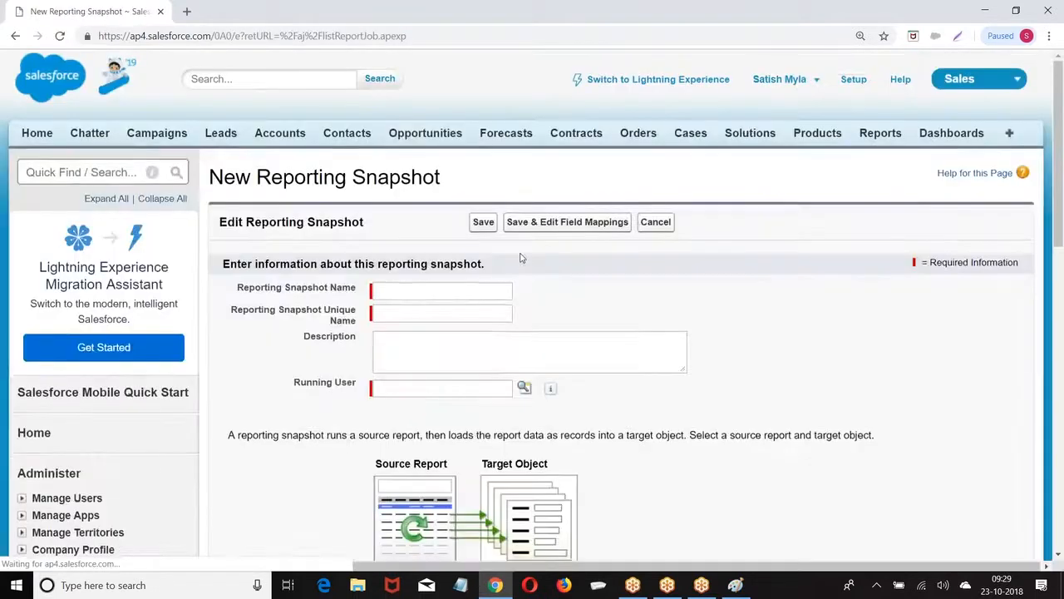
Name the snapshot OptyWeek, fill its unique name, and pick a running user via lookup
scroll(391, 166, "down", 2)
left_click(404, 157)
type("Opty We")
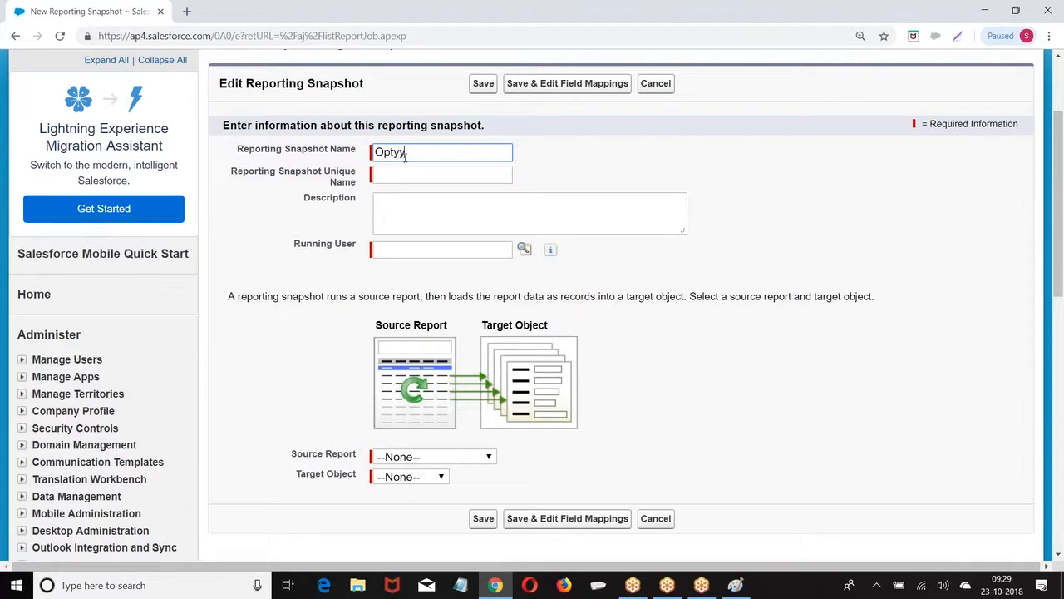
key("BackSpace")
key("BackSpace")
type("Week")
left_click(431, 180)
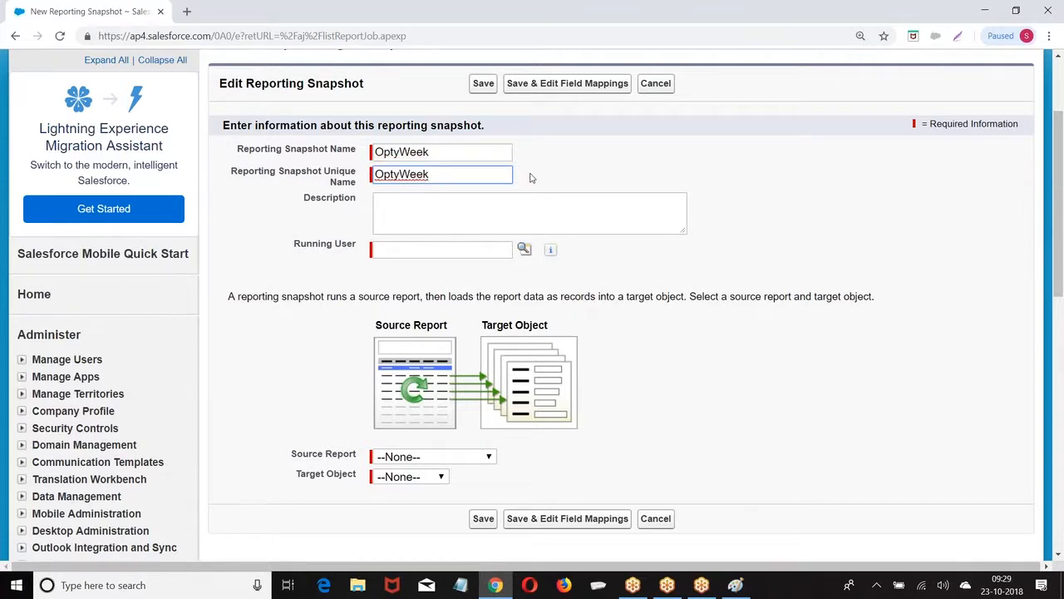
scroll(350, 172, "down", 1)
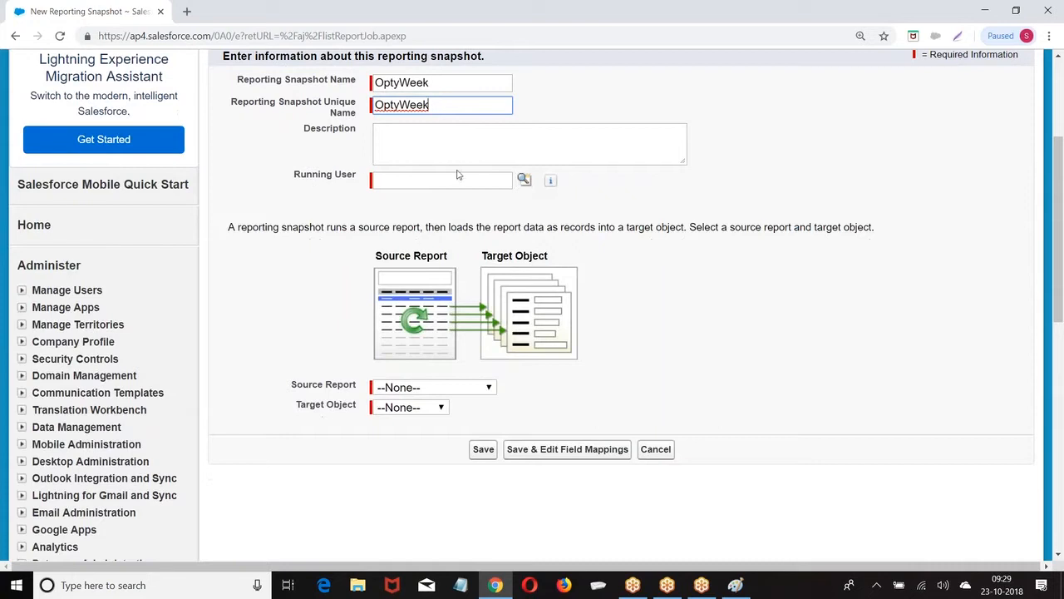
left_click(523, 179)
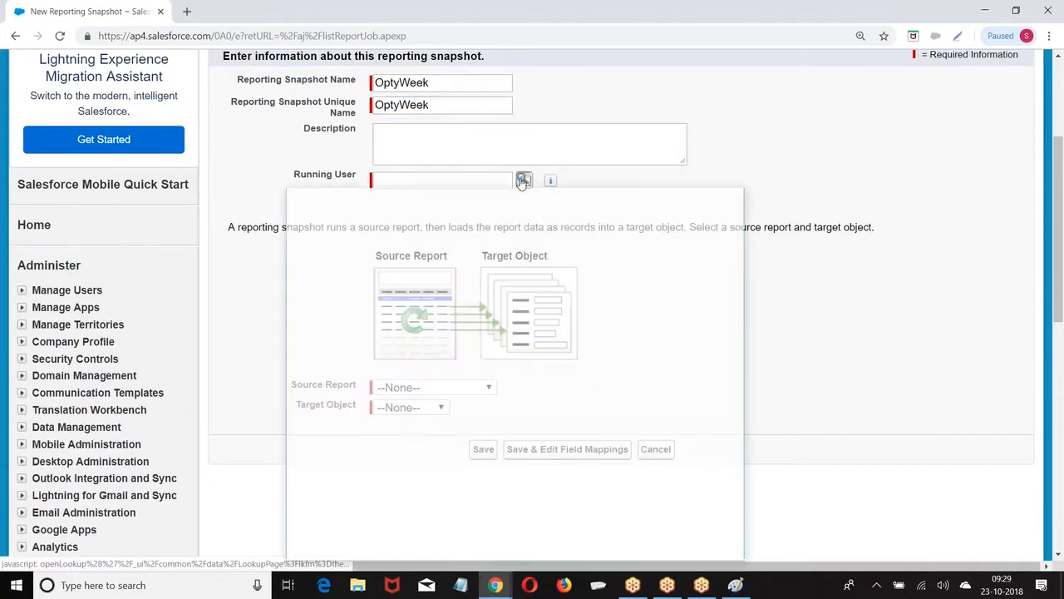
left_click(319, 415)
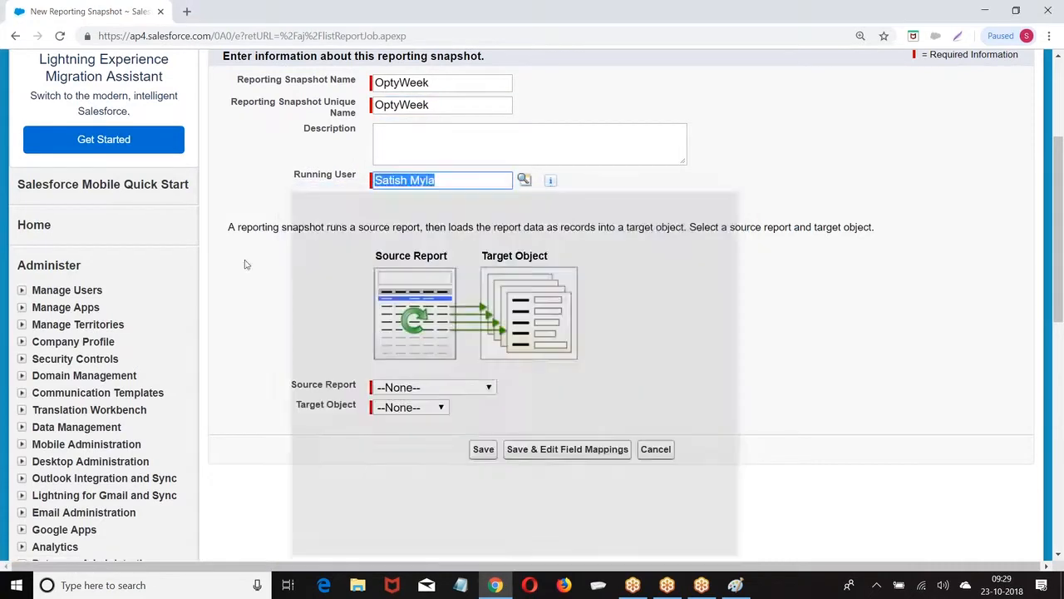
Choose Summary_Report as source and Target as target object, then save to field mappings
scroll(465, 233, "down", 2)
left_click(438, 251)
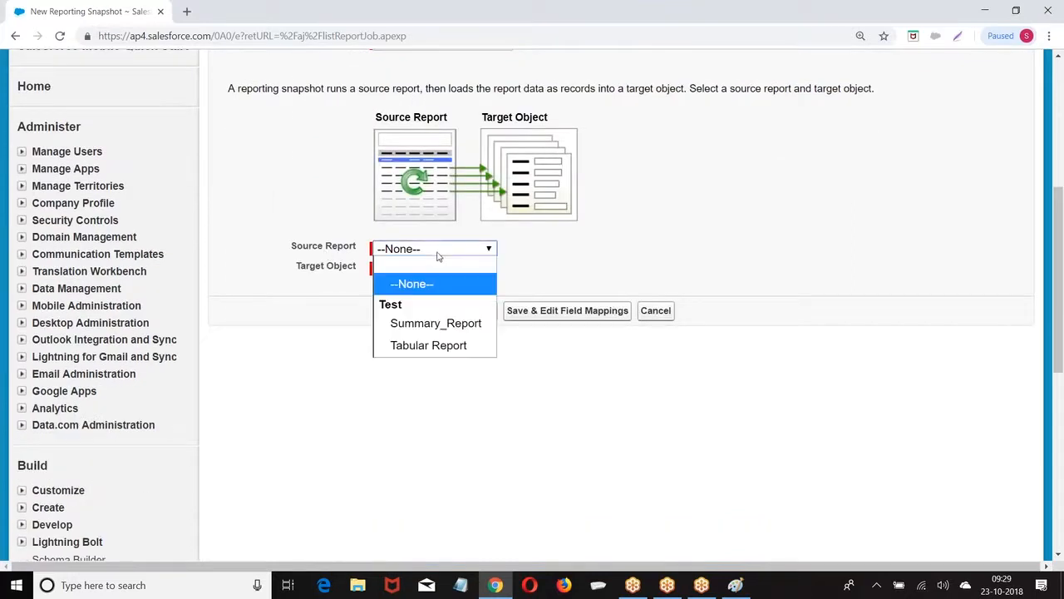
left_click(435, 323)
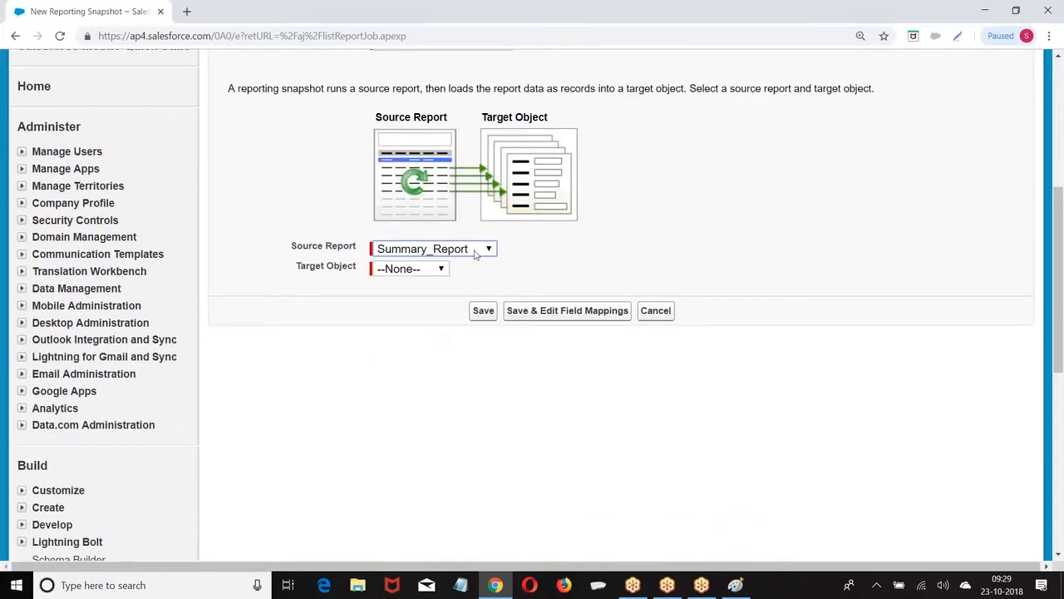
left_click(415, 269)
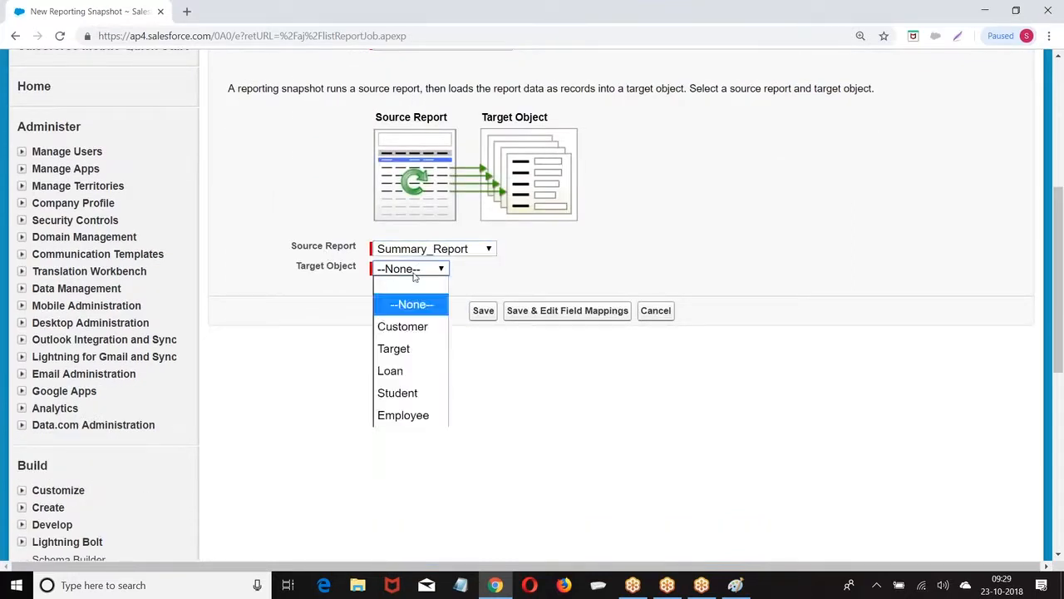
left_click(417, 370)
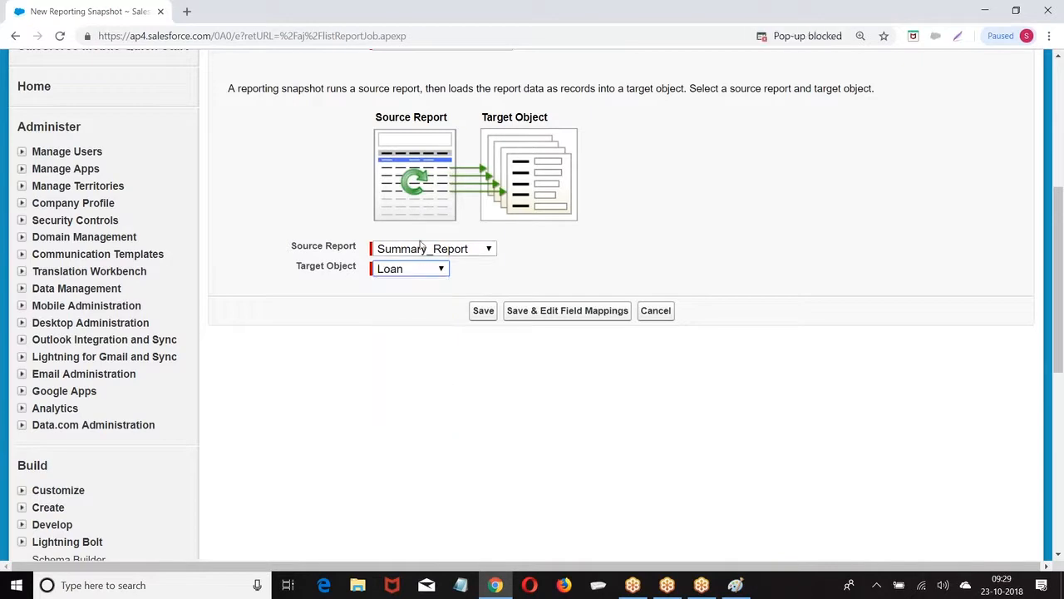
left_click(406, 270)
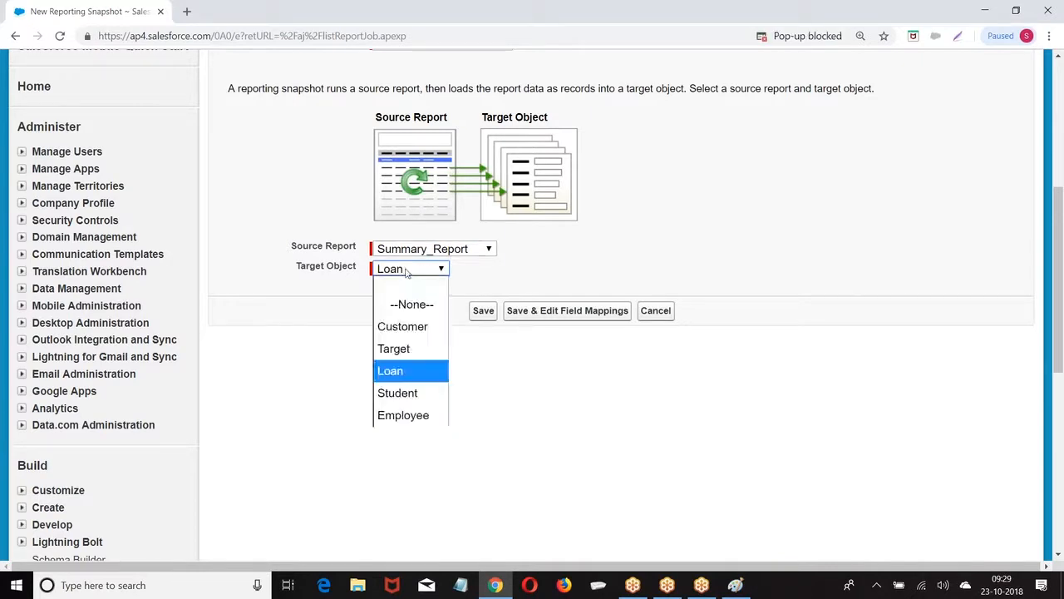
left_click(403, 349)
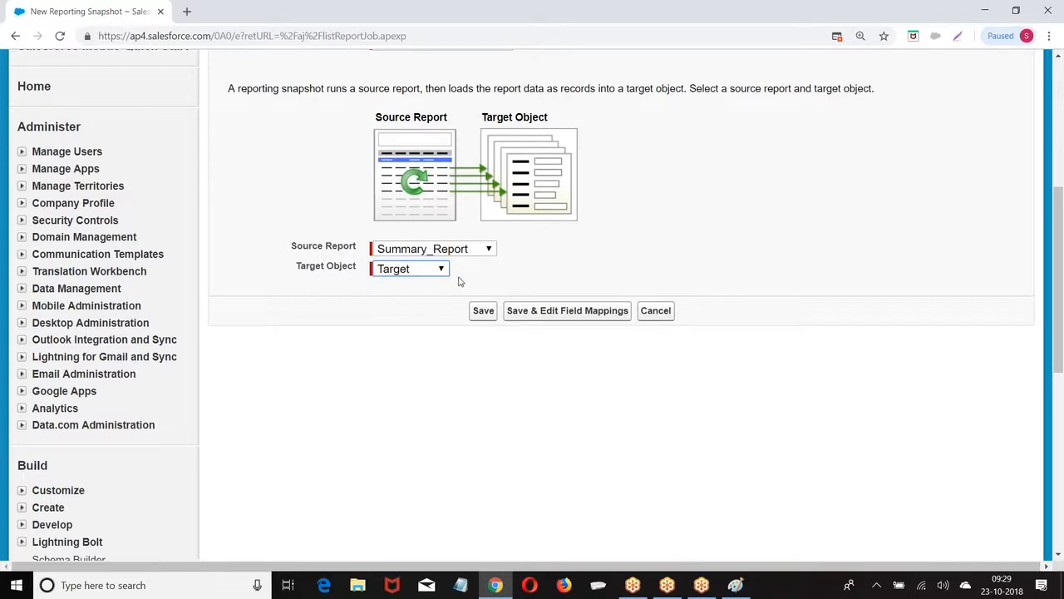
left_click(544, 311)
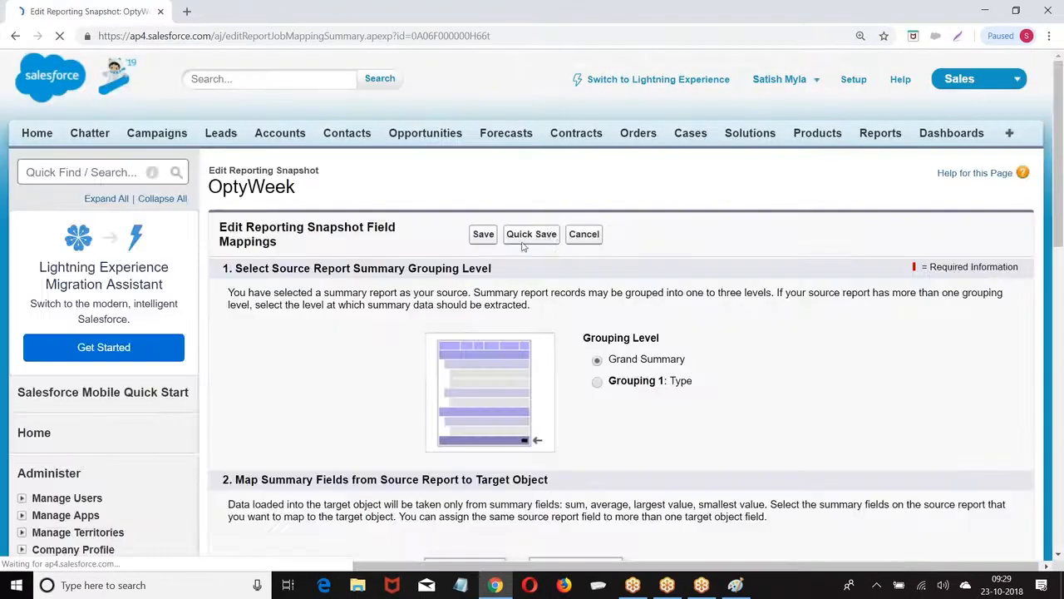
Extract data at Grouping 1: Type and map Execution Time to Last Referenced Date
scroll(475, 315, "down", 2)
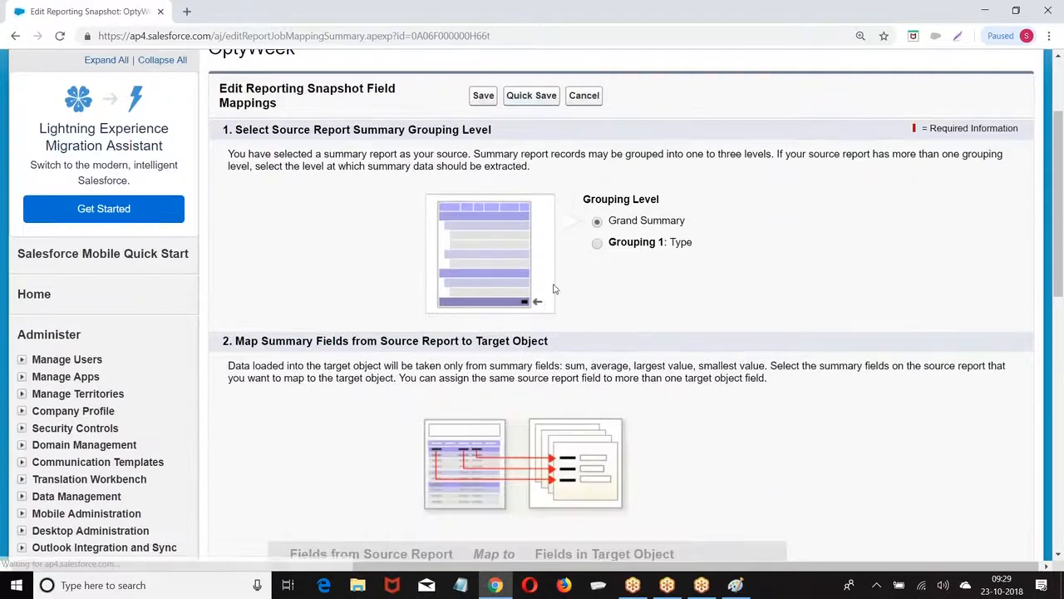
left_click(597, 242)
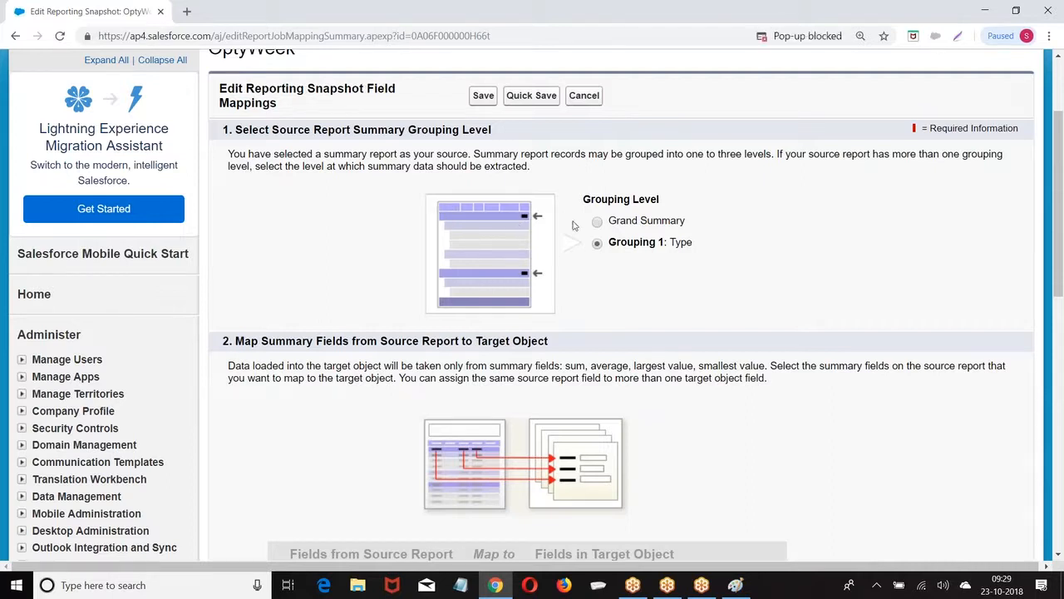
scroll(710, 293, "down", 5)
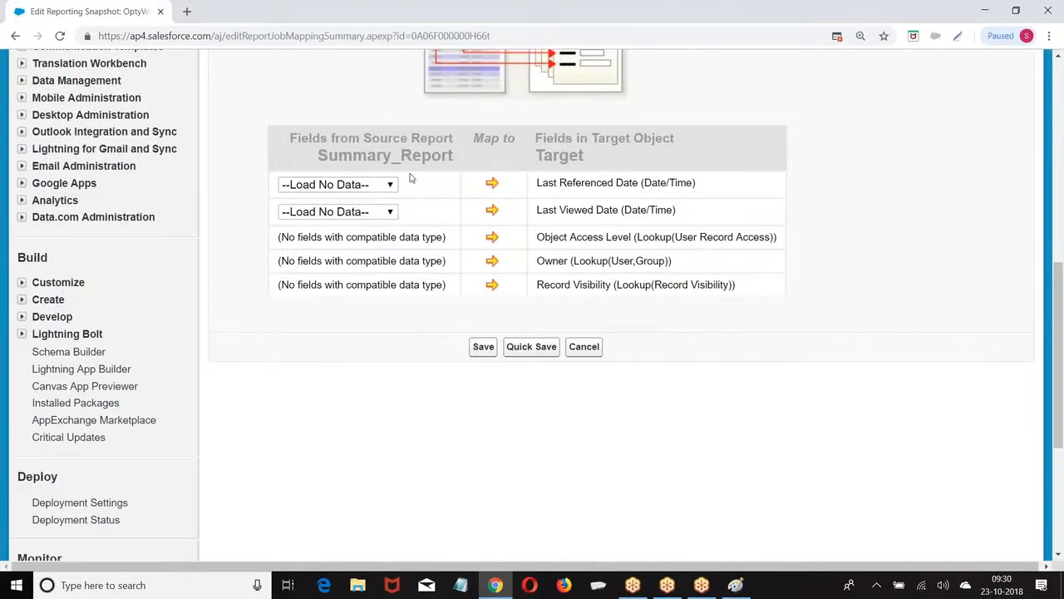
left_click(349, 190)
left_click(341, 256)
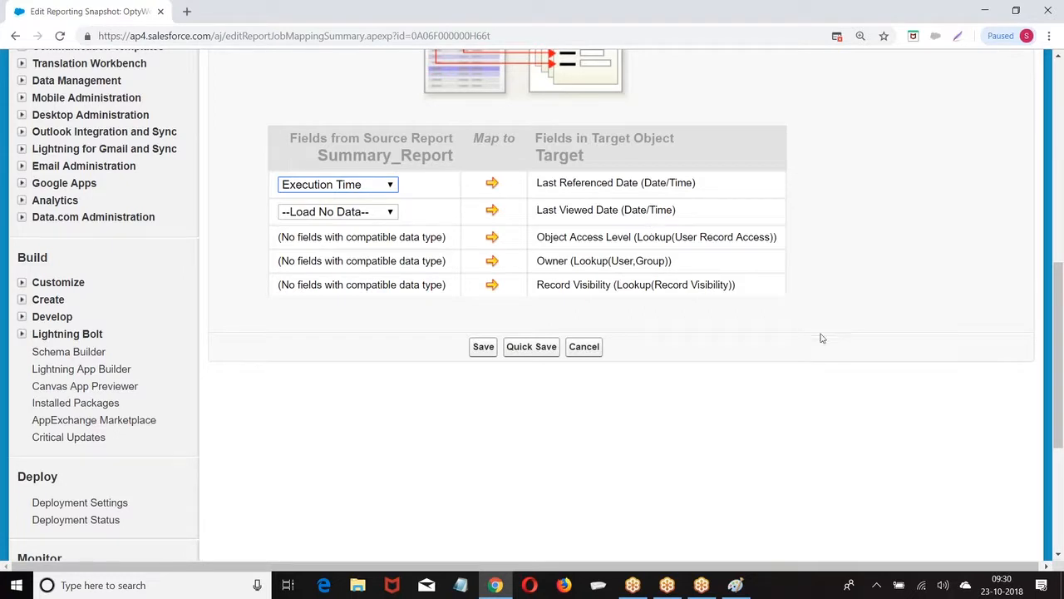
Map Execution Time to Last Viewed Date, save the mappings, and return to Paint
left_click(360, 212)
left_click(353, 287)
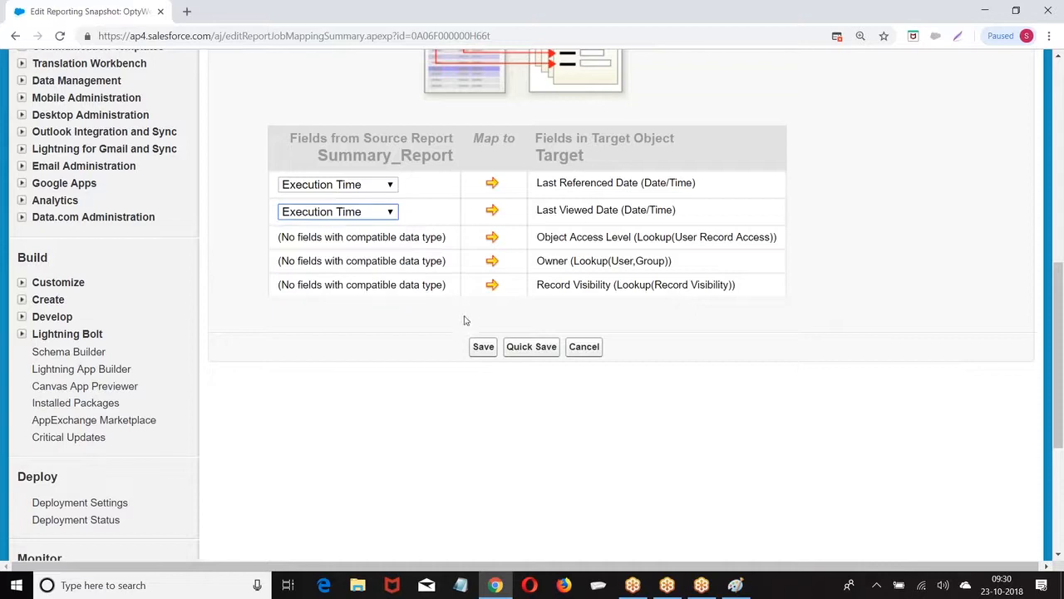
left_click(483, 347)
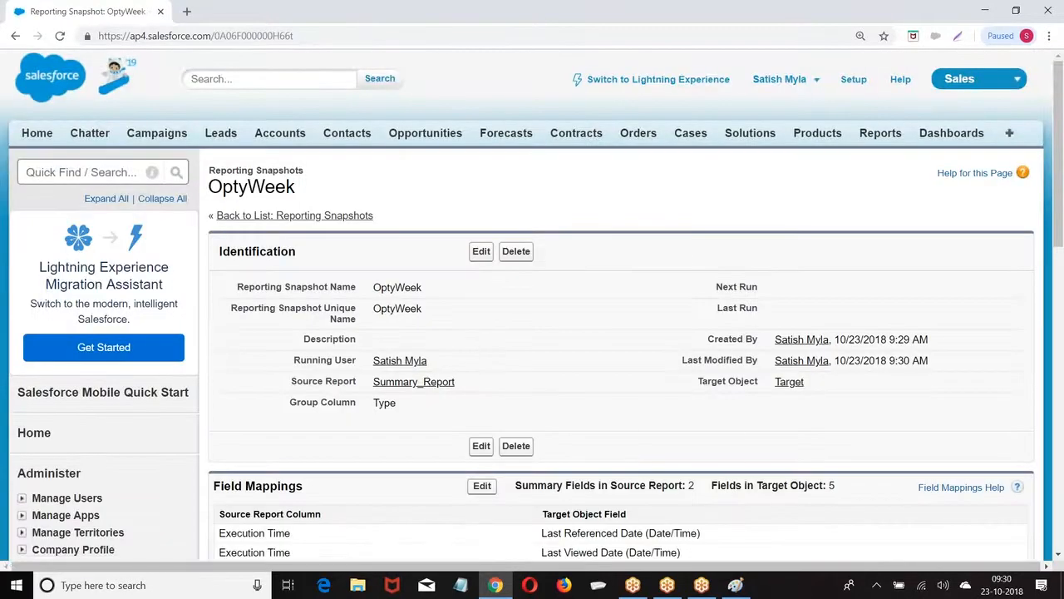
left_click(735, 584)
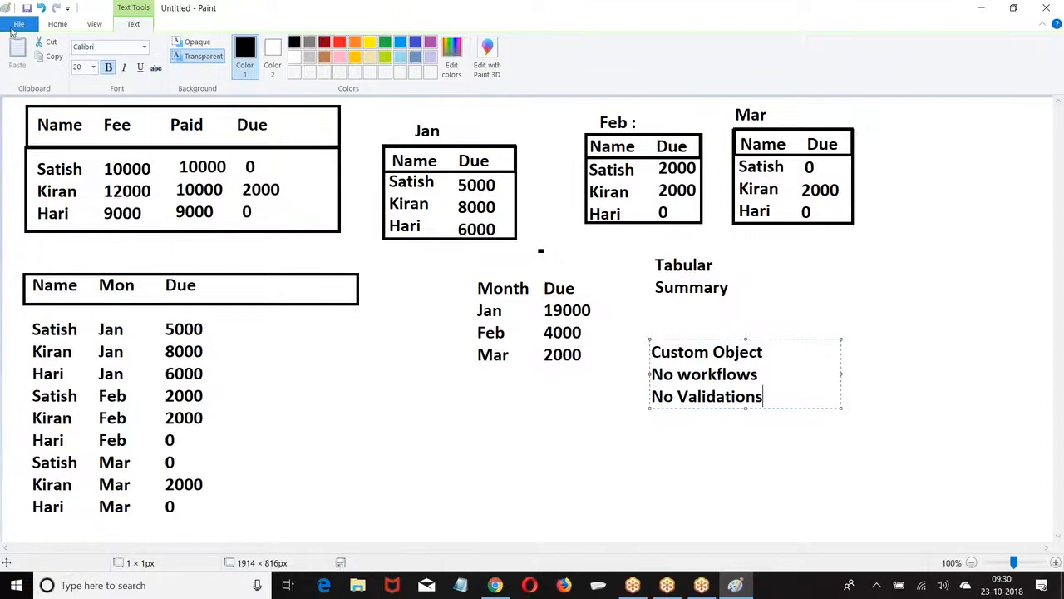
Start a new blank Paint image without saving the old sketch and draw a wide rectangle at the top-left
left_click(18, 23)
left_click(36, 45)
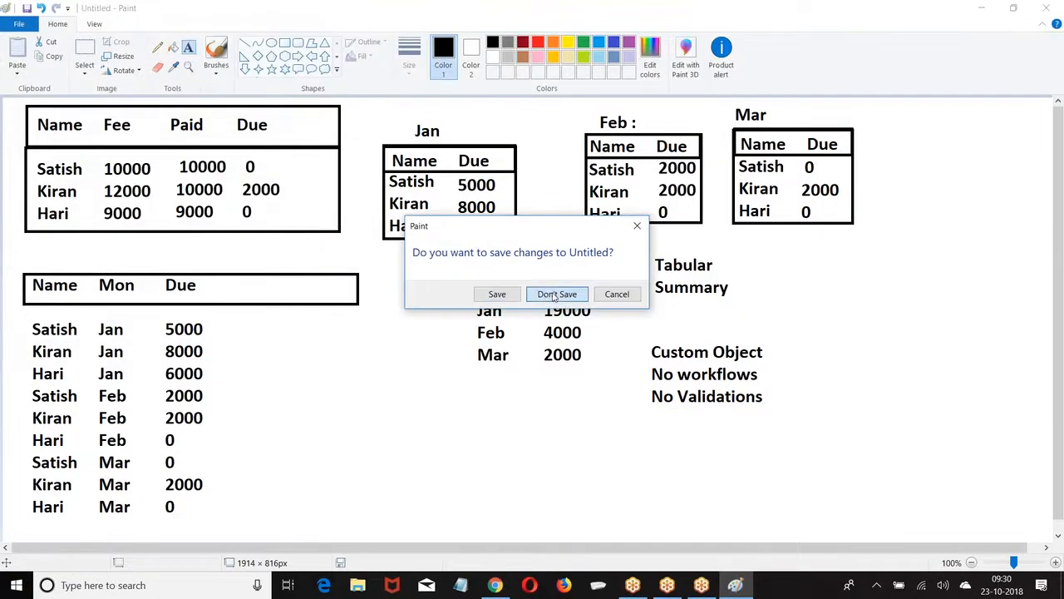
left_click(543, 292)
left_click(284, 43)
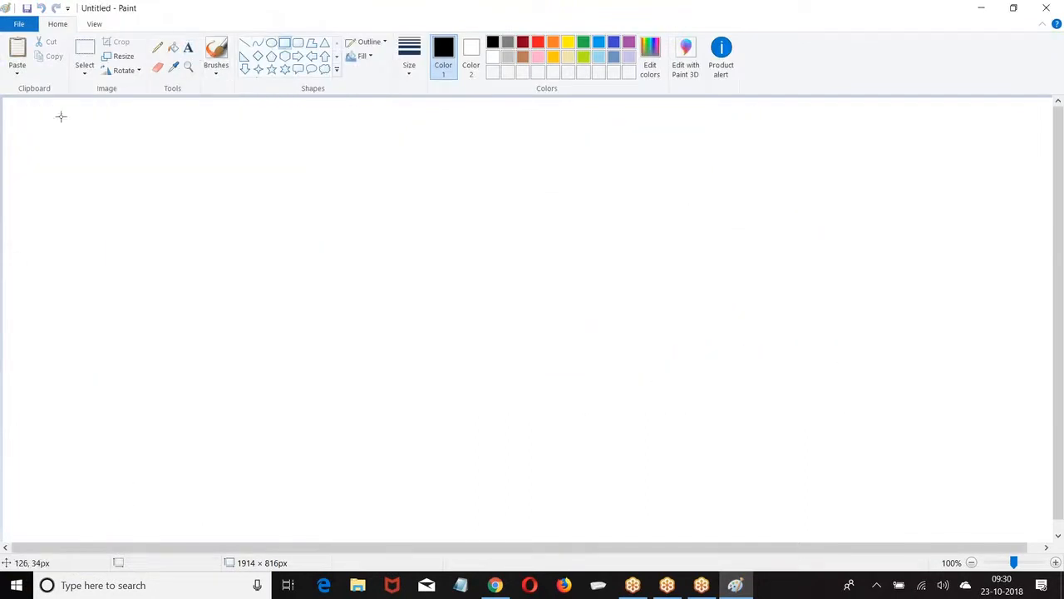
left_click_drag(25, 109, 383, 131)
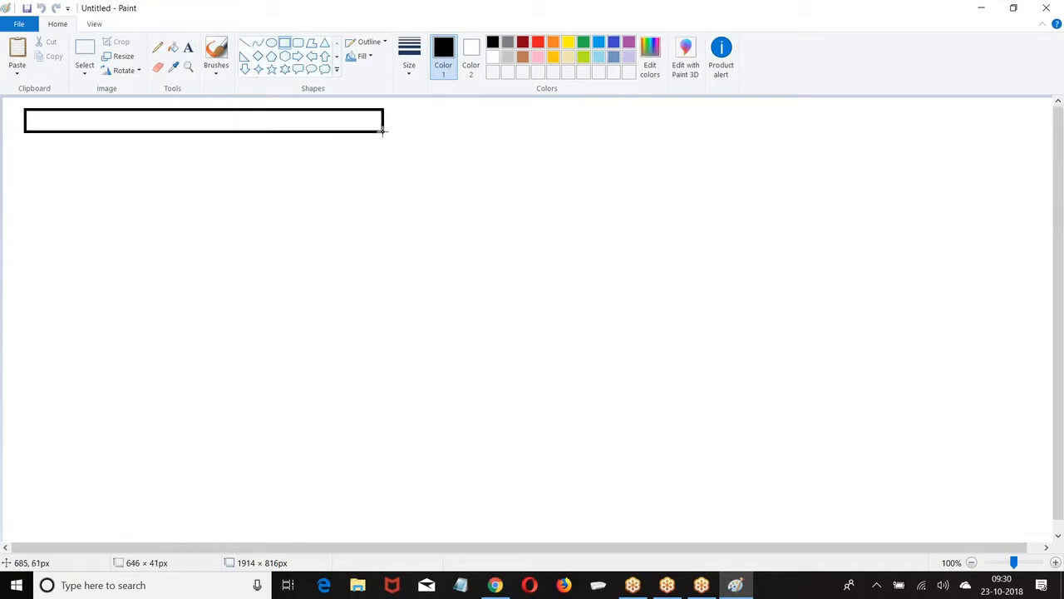
left_click(266, 181)
Write 'City : Hyd(3)' with amount 1000 inside the rectangle
left_click(188, 47)
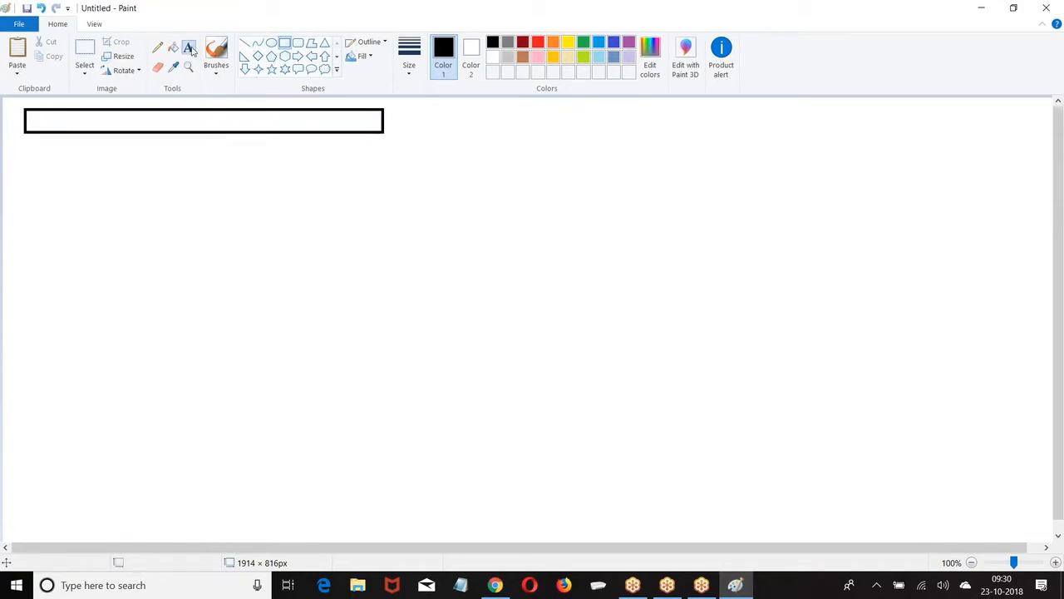
left_click(33, 118)
type("City : Hyd(3)")
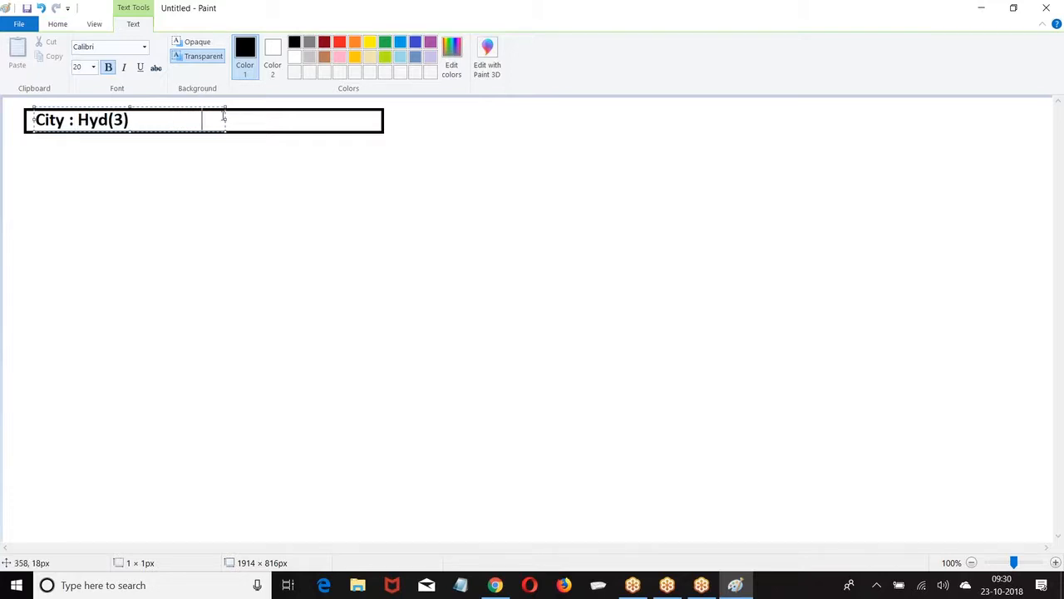
left_click_drag(225, 119, 380, 132)
type("1000")
key("Return")
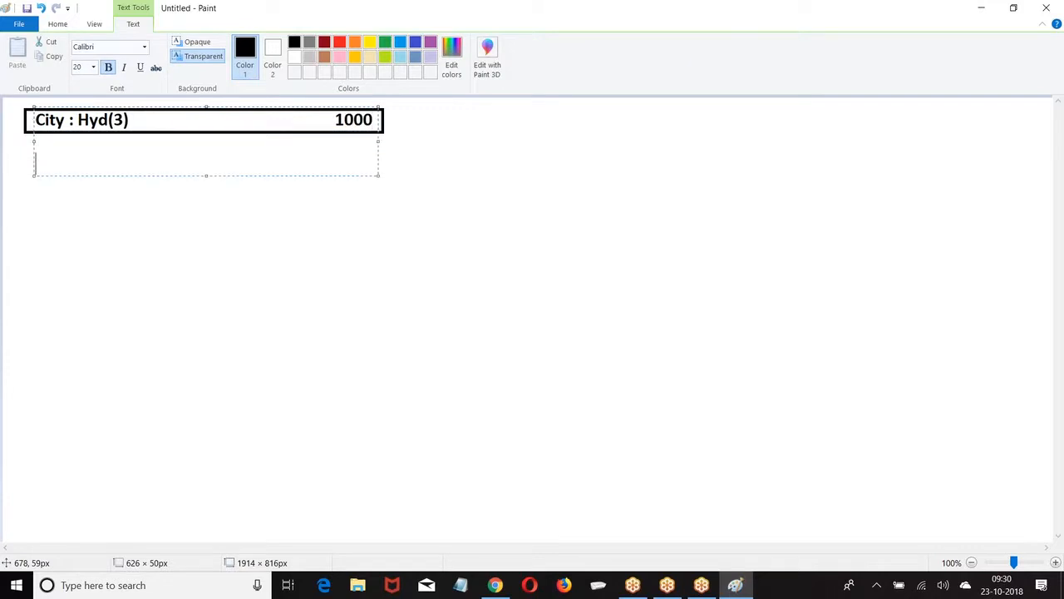
left_click(405, 140)
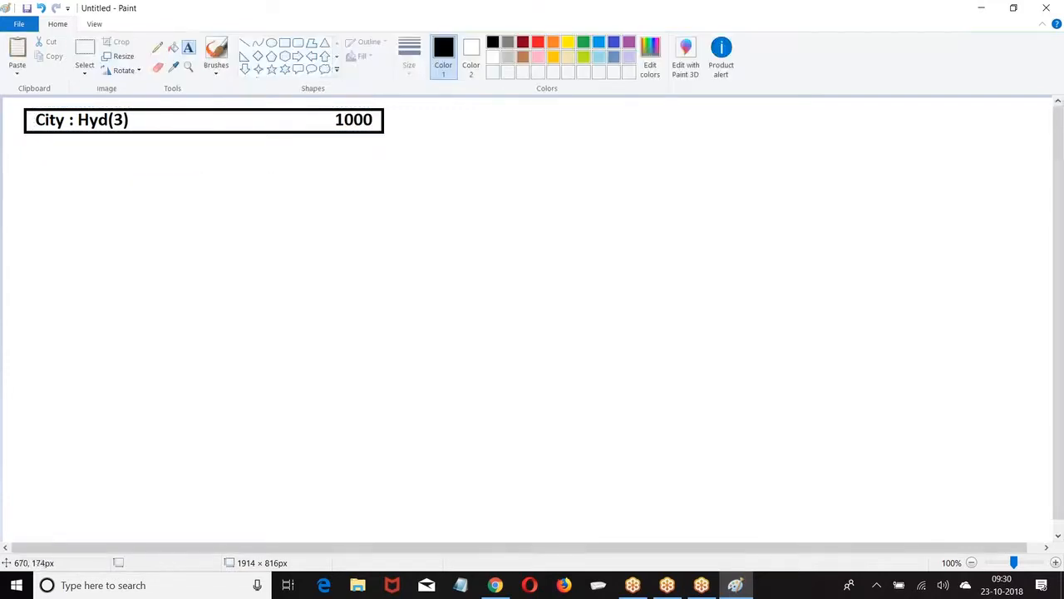
Copy the City box and paste two duplicates as second and third rows below it
left_click(284, 42)
left_click(1053, 562)
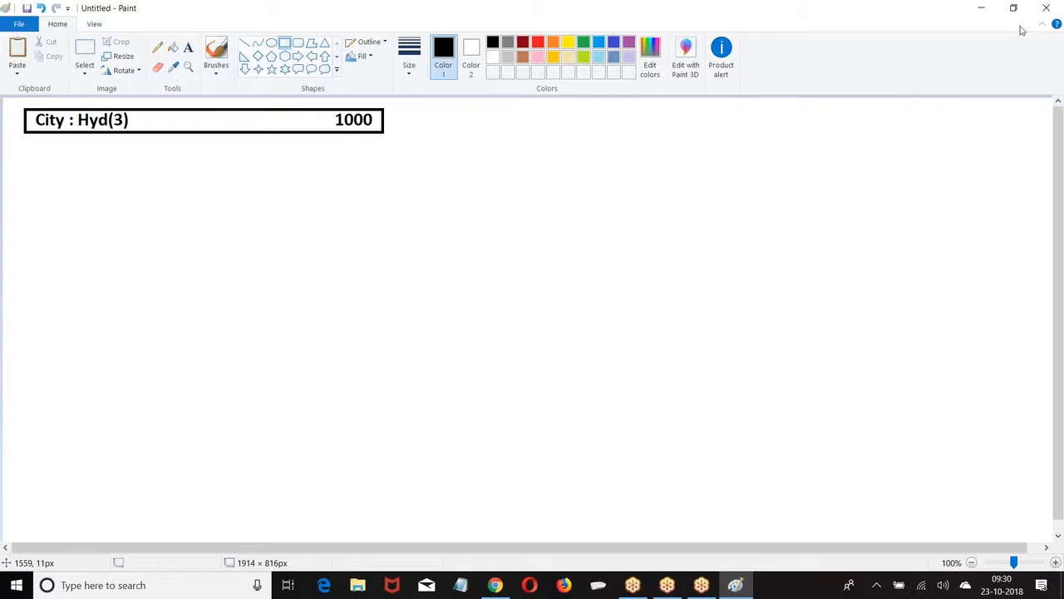
left_click(1045, 32)
left_click(85, 51)
left_click_drag(16, 104, 397, 144)
key("ctrl+c")
key("ctrl+v")
left_click_drag(116, 112, 137, 161)
key("ctrl+v")
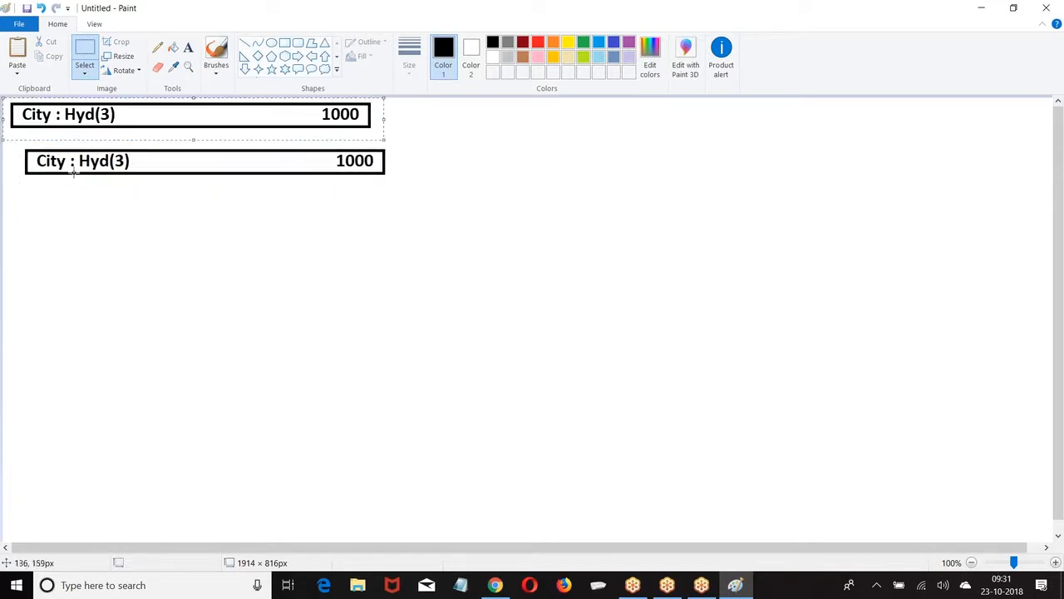
left_click_drag(97, 119, 111, 211)
left_click(295, 154)
Erase Hyd(3) from the second and third boxes
left_click_drag(78, 150, 148, 168)
key("Delete")
left_click_drag(77, 198, 127, 215)
key("Delete")
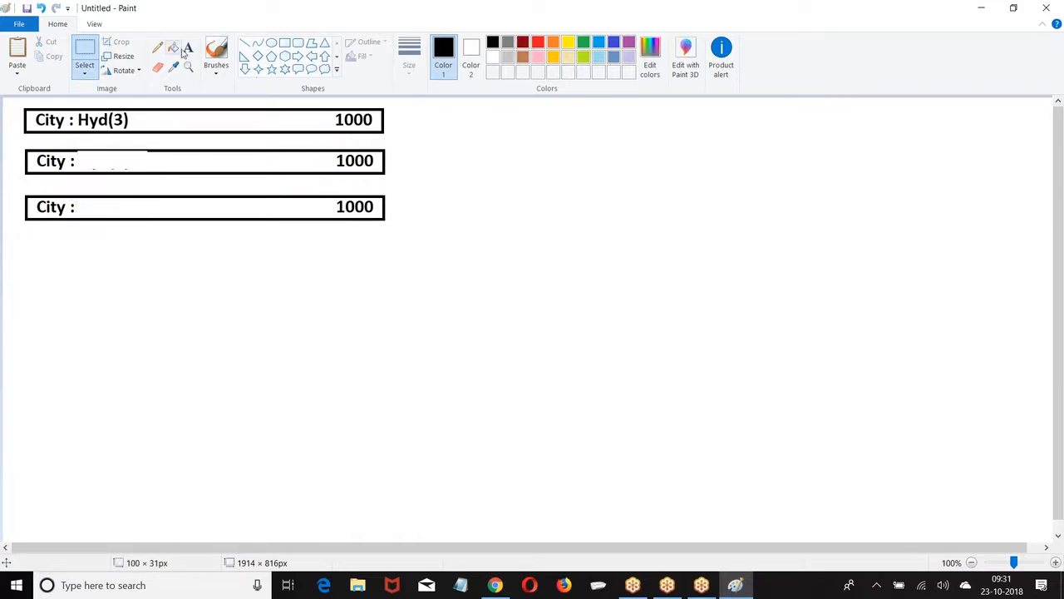
left_click(172, 47)
Type Che(9) in the second box and Pune(10) in the third box
left_click(188, 48)
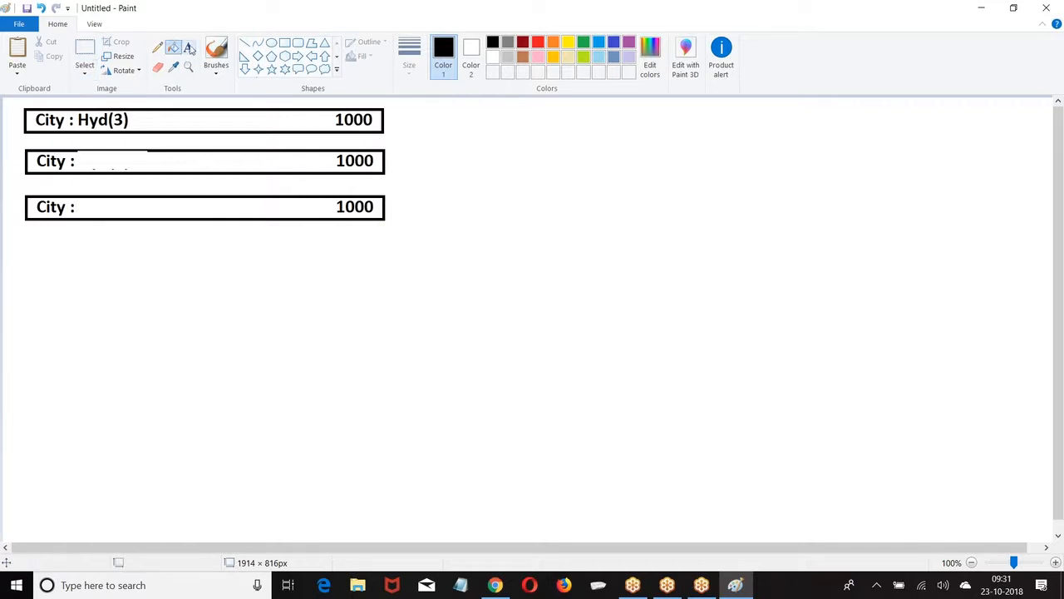
left_click(83, 155)
type("Ch")
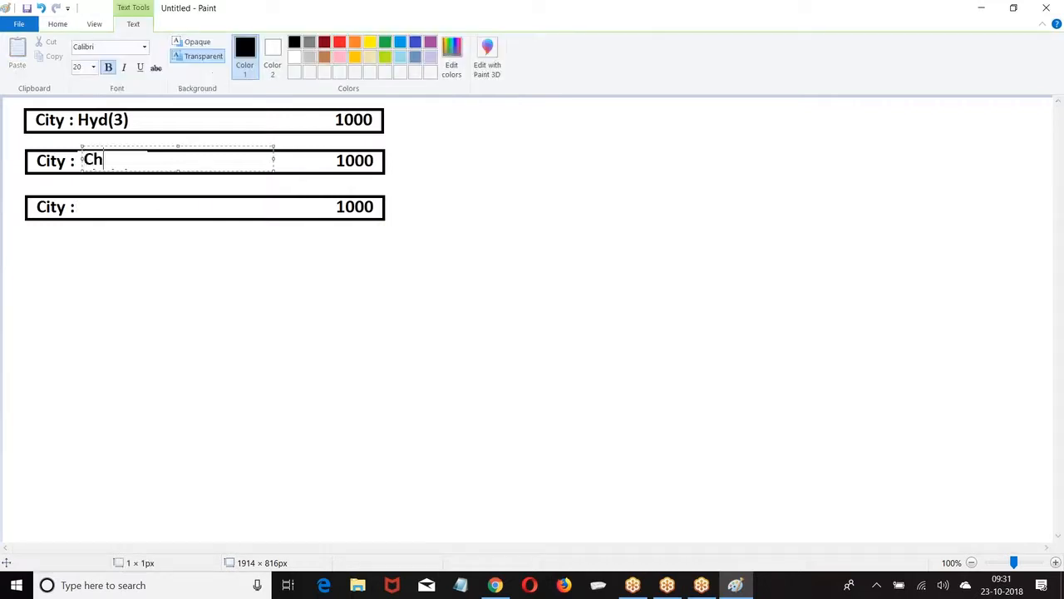
type("e(9)")
left_click(85, 206)
type("Pune(")
type("10")
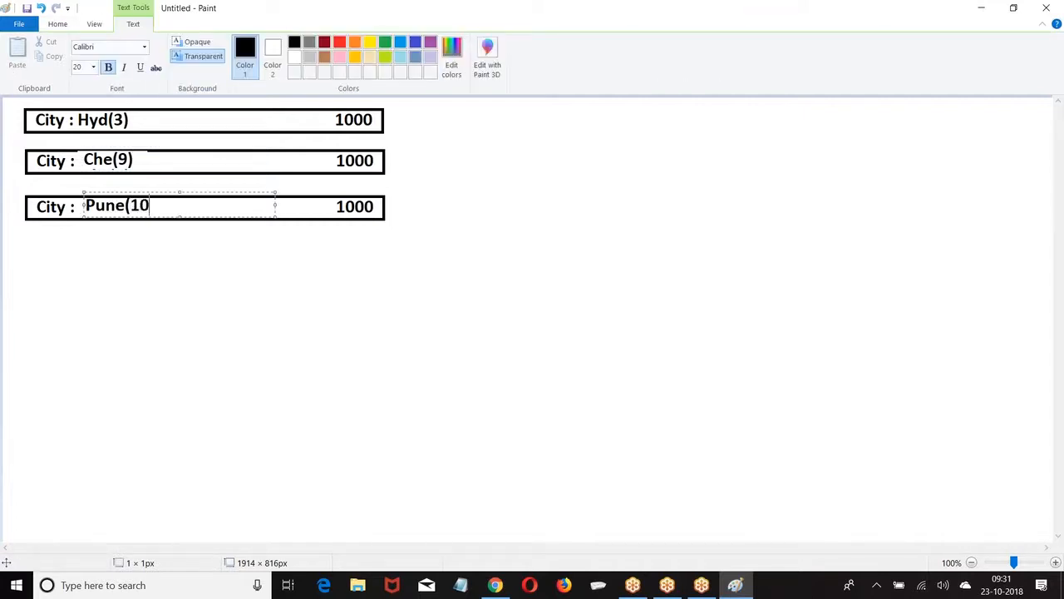
type(")")
left_click(479, 225)
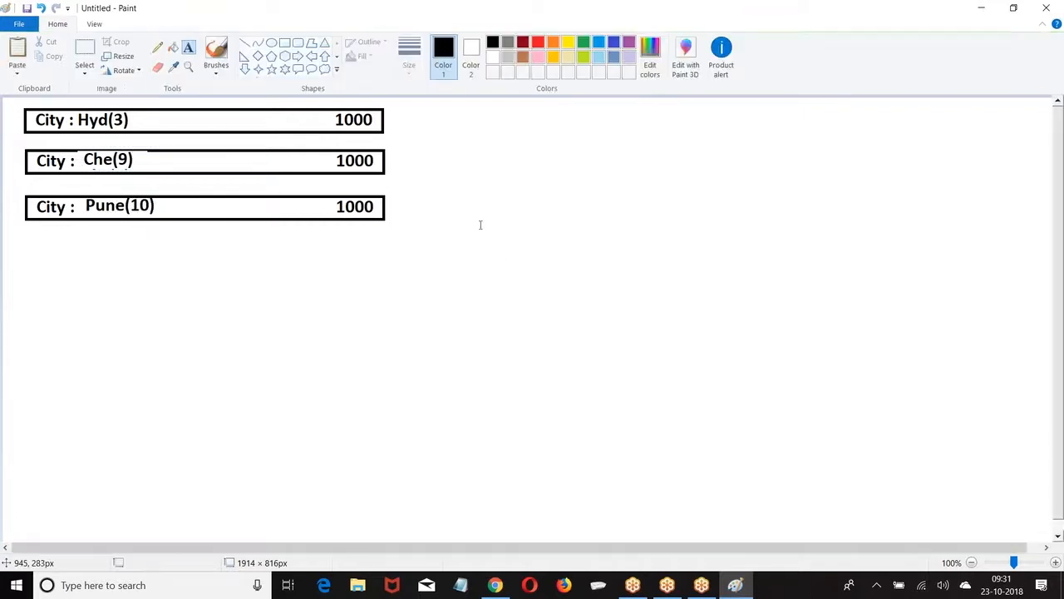
Add 34 before 1000 in the Che(9) row and 45 in the Pune(10) row
left_click(190, 49)
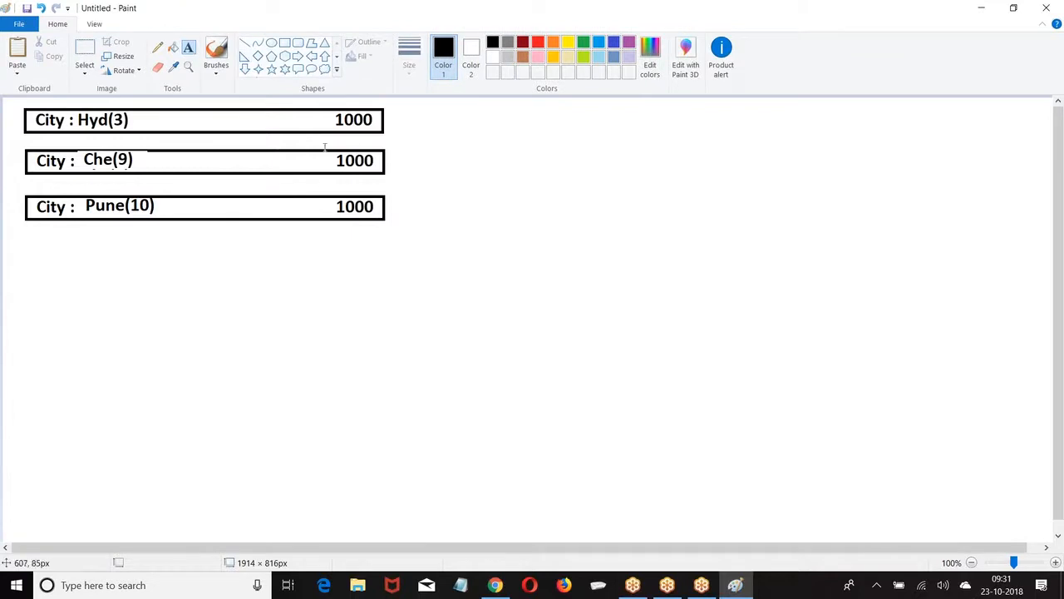
left_click(315, 152)
type("34")
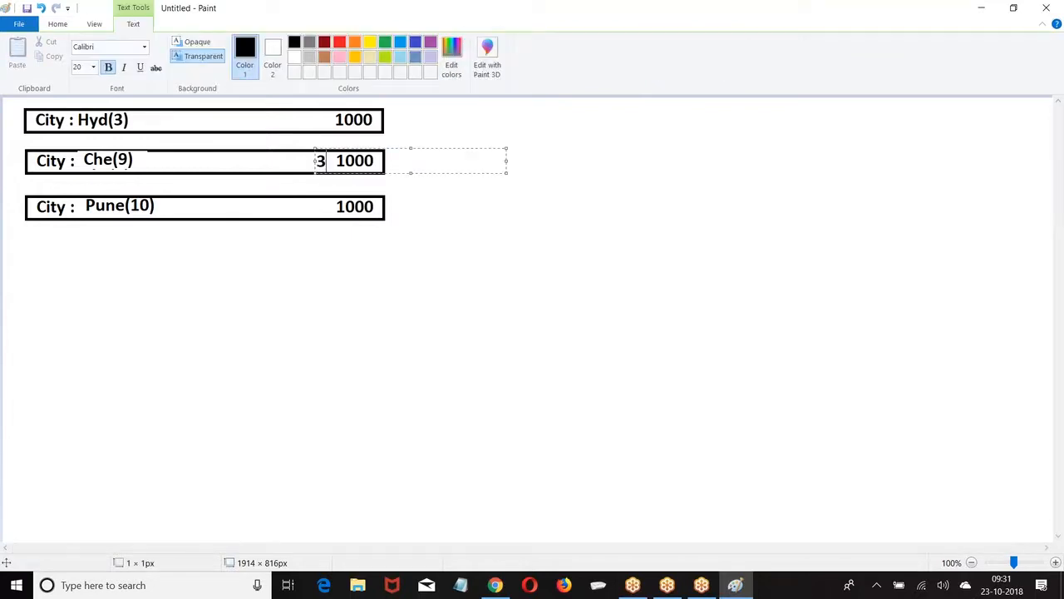
left_click(318, 203)
left_click(319, 204)
type("45")
left_click(555, 159)
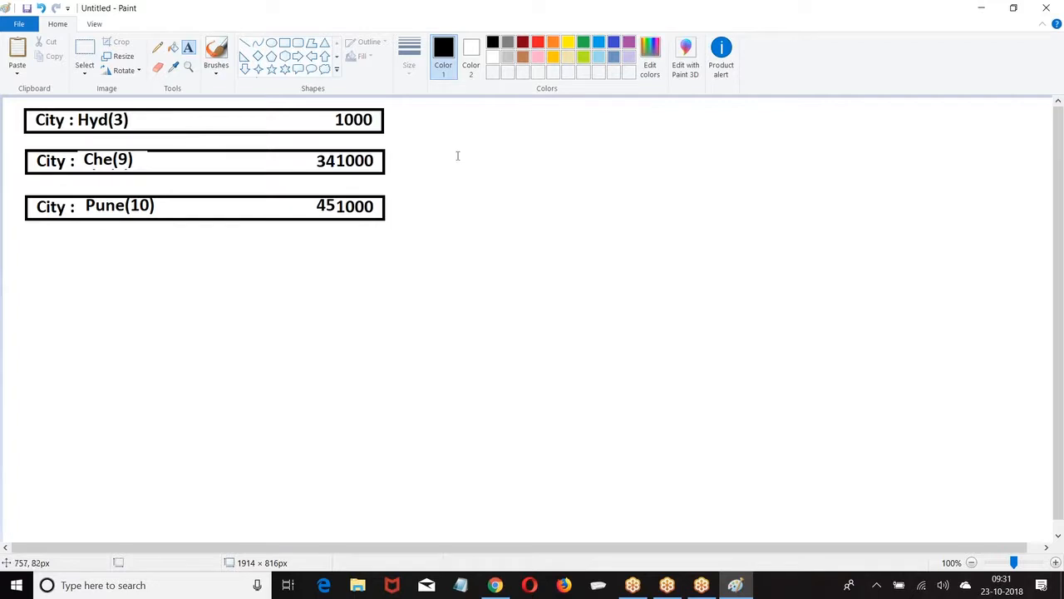
Type the heading row 'ReportName City Count Total Amount' to the right of the boxes
left_click(546, 121)
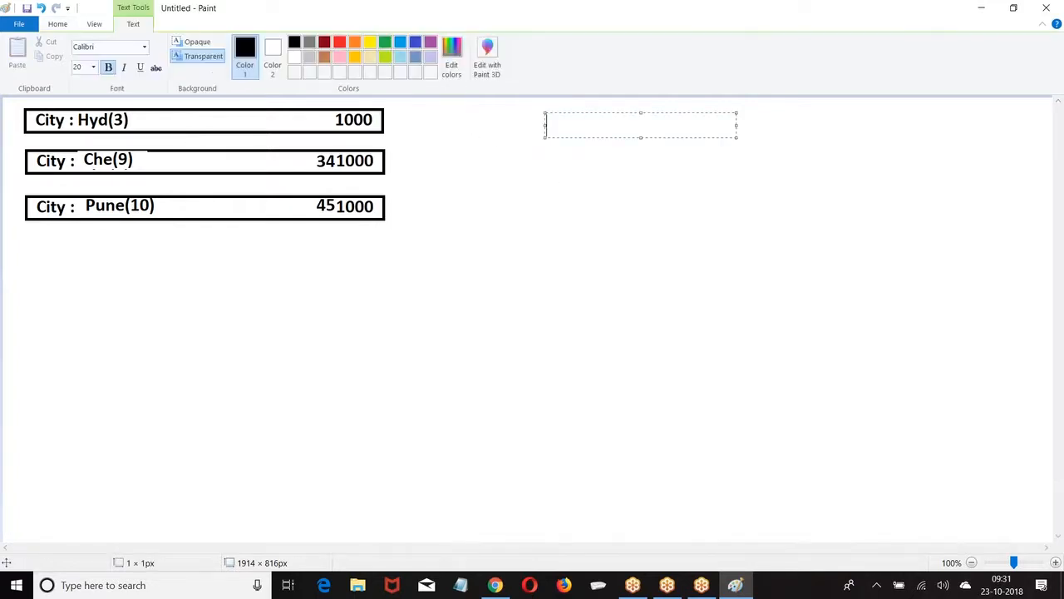
type("N")
key("BackSpace")
type("ReportName")
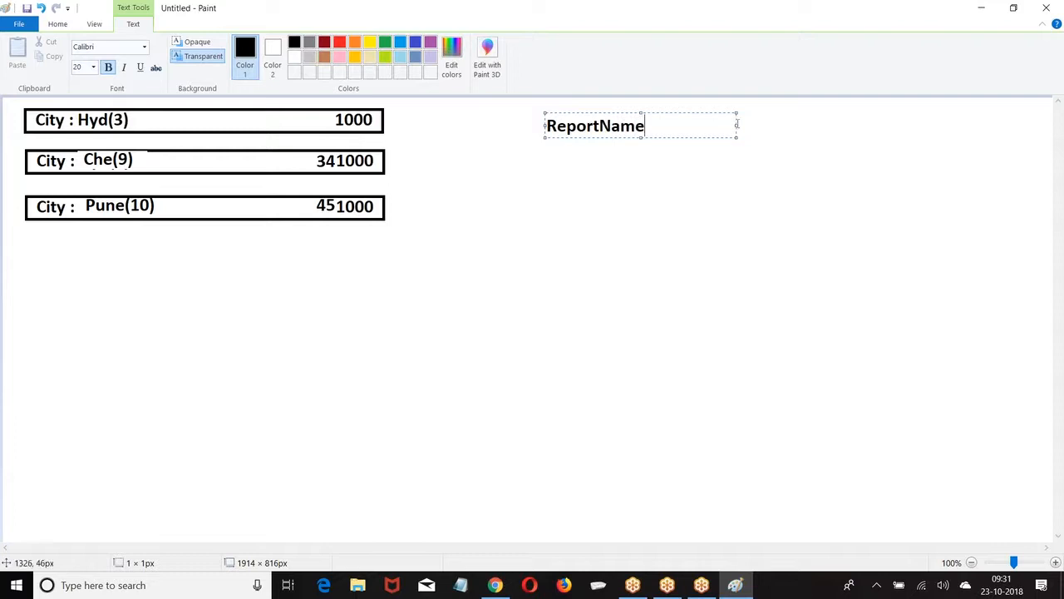
left_click_drag(736, 125, 978, 125)
type("City       Co")
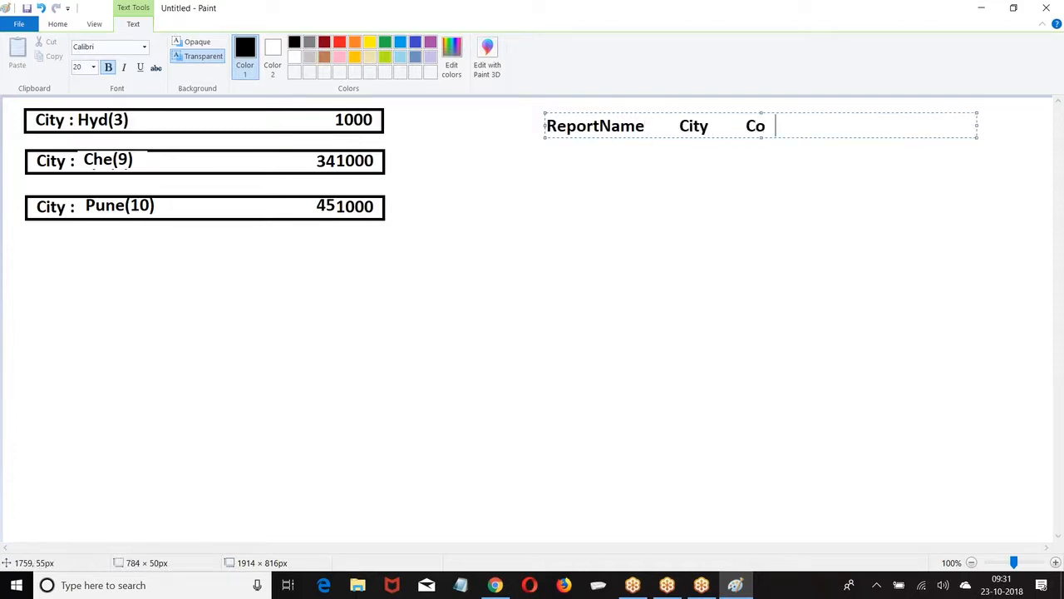
type("unt          Total AM")
type("ou")
key("BackSpace")
key("BackSpace")
key("BackSpace")
type("mo")
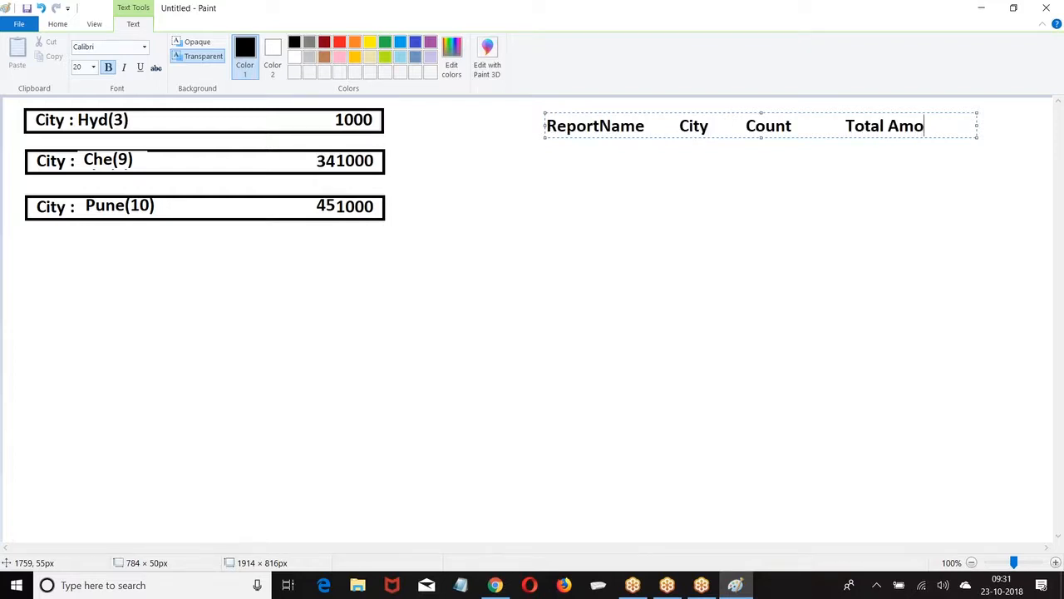
type("unt")
left_click(487, 236)
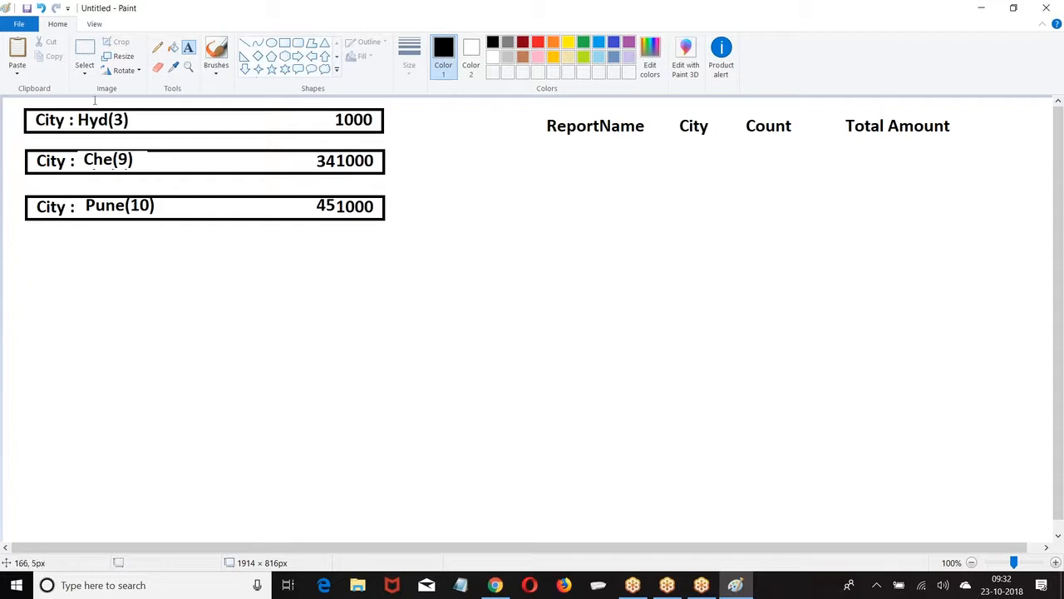
Add 'ReportName' beneath the headings and an 'Amount' label under 451000
left_click(543, 148)
type("ReportName")
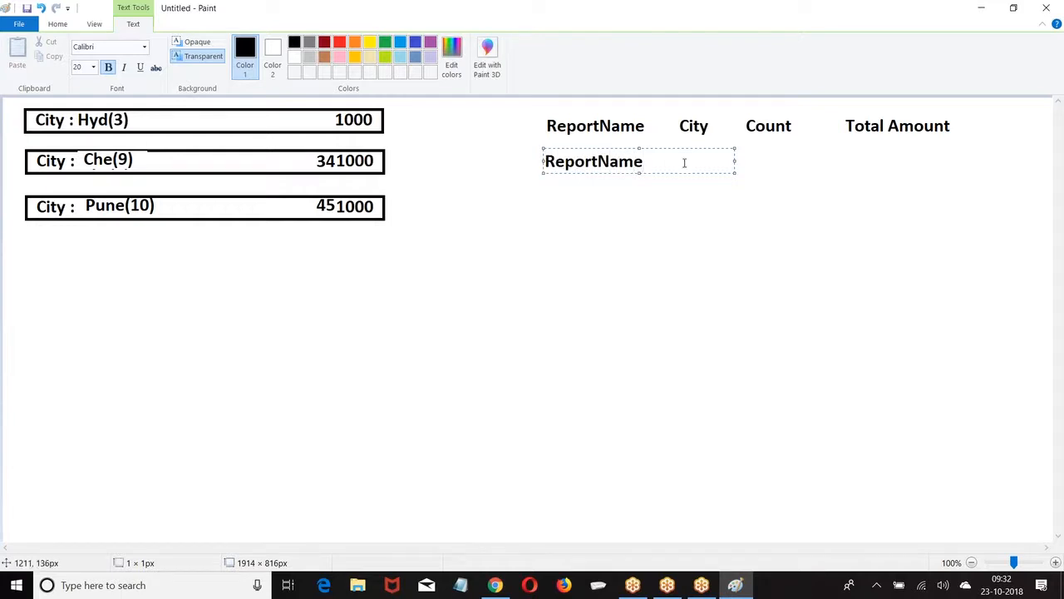
left_click(704, 204)
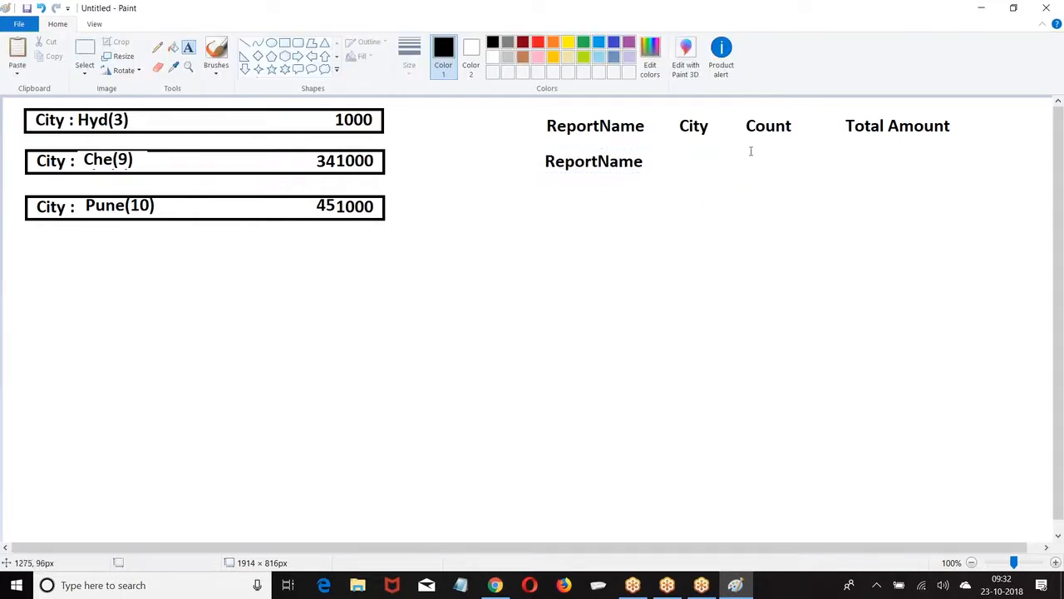
left_click(338, 101)
type("G")
key("BackSpace")
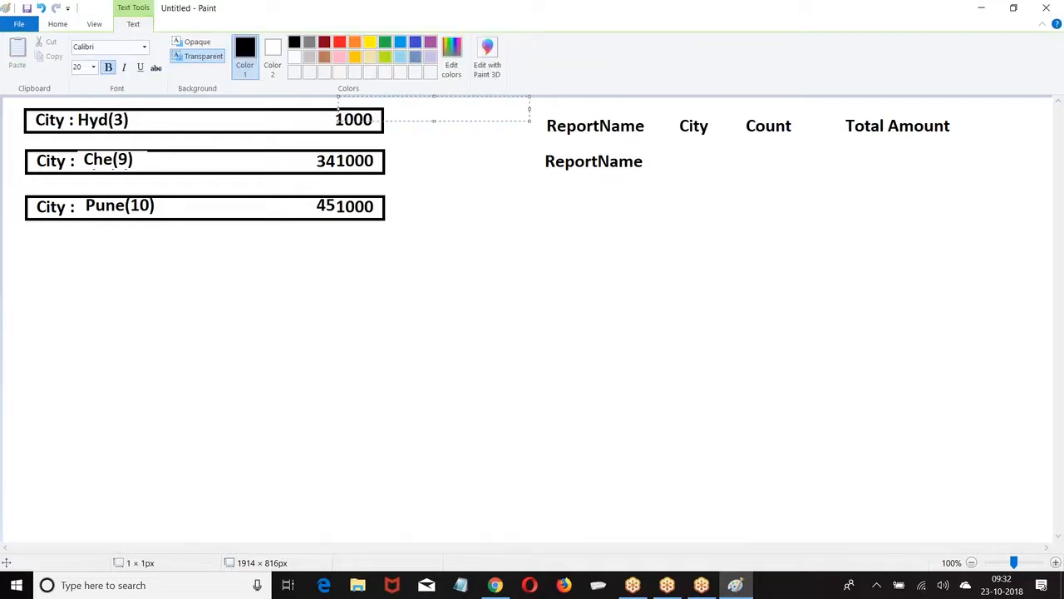
left_click(331, 218)
type("Amount")
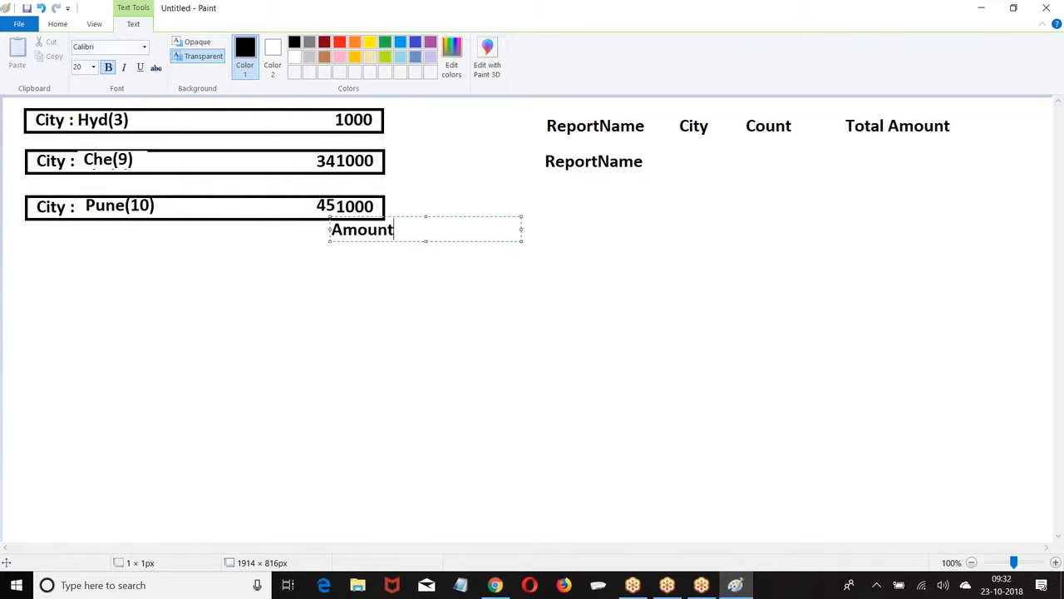
left_click(519, 203)
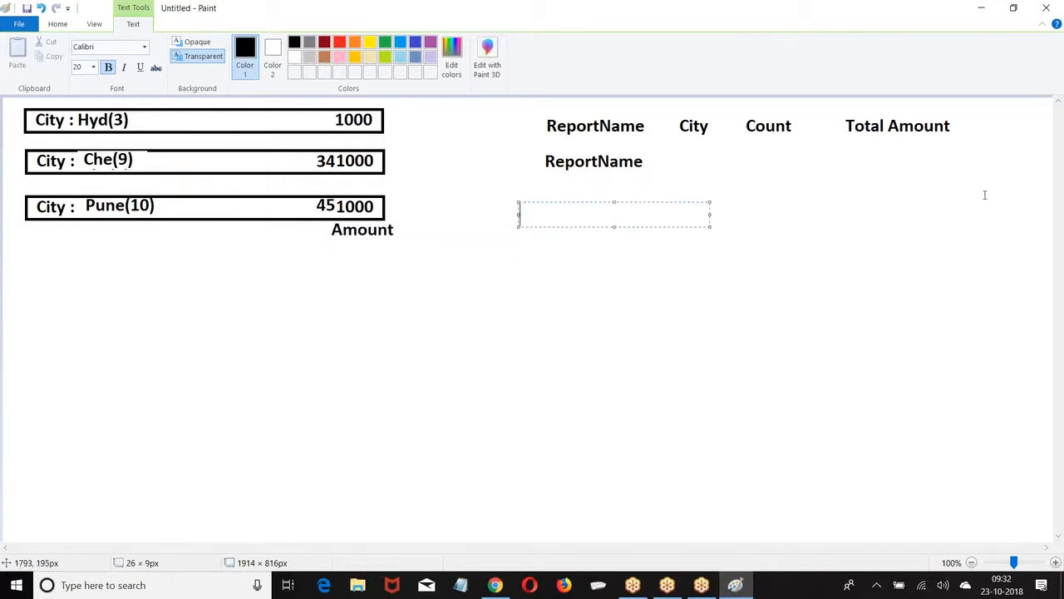
left_click(863, 150)
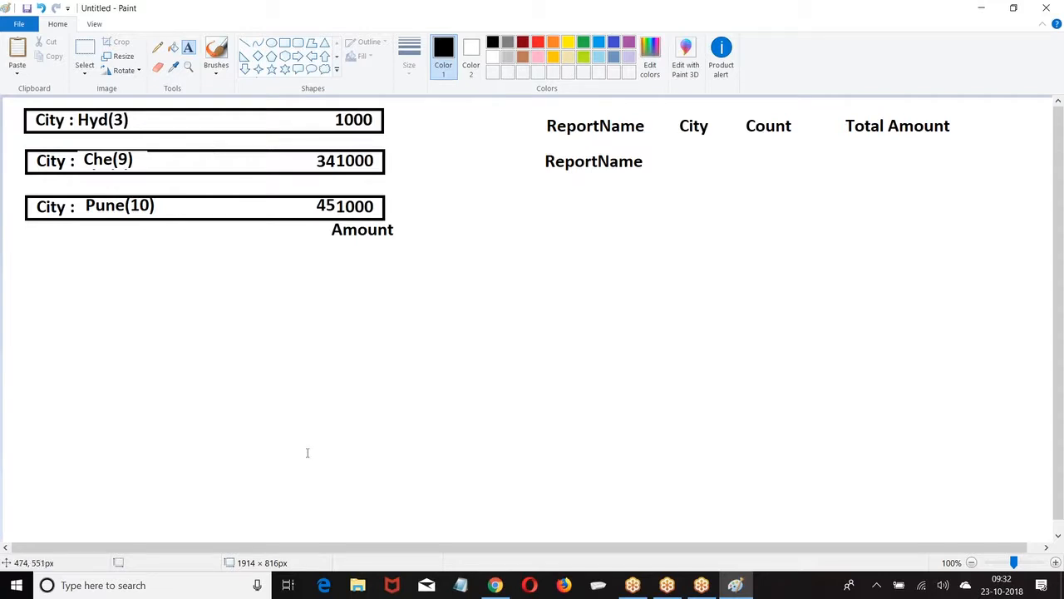
Edit the OptyWeek Schedule Reporting Snapshot and change its frequency to Monthly on day 1
left_click(495, 585)
scroll(463, 339, "down", 5)
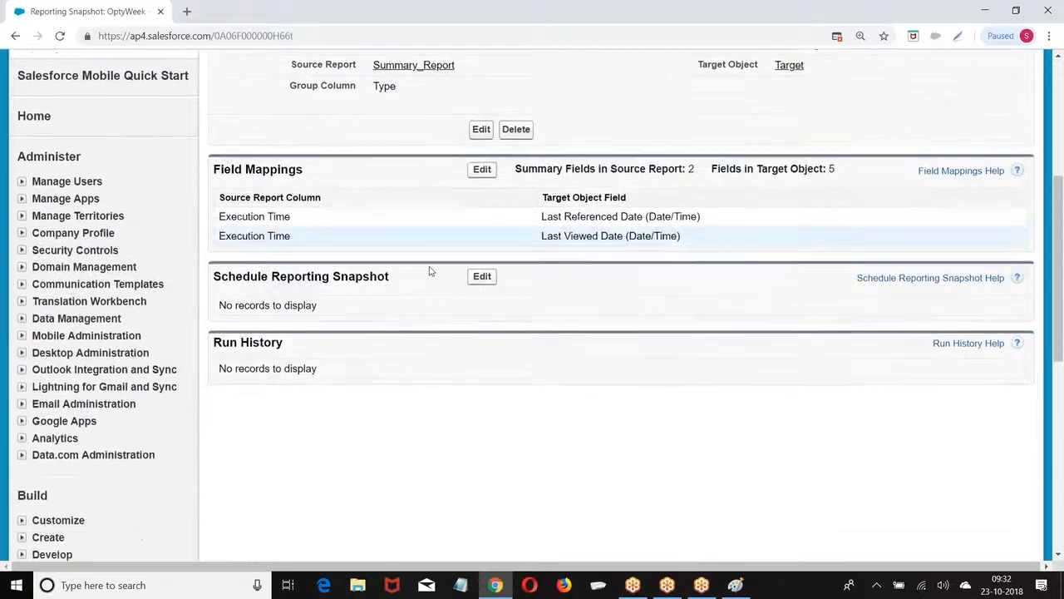
left_click_drag(214, 177, 399, 181)
left_click(485, 180)
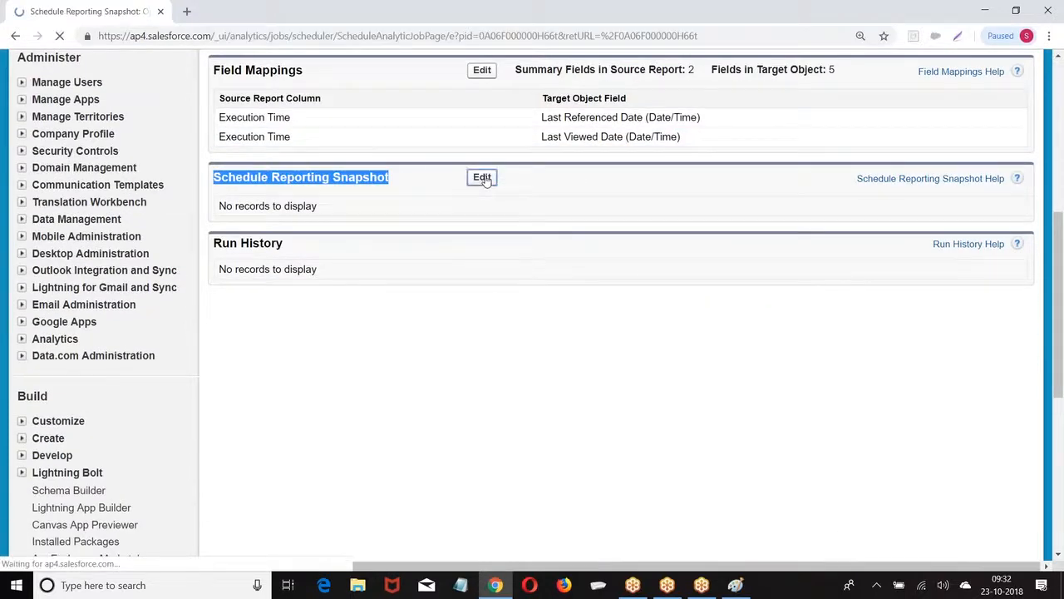
scroll(556, 200, "down", 2)
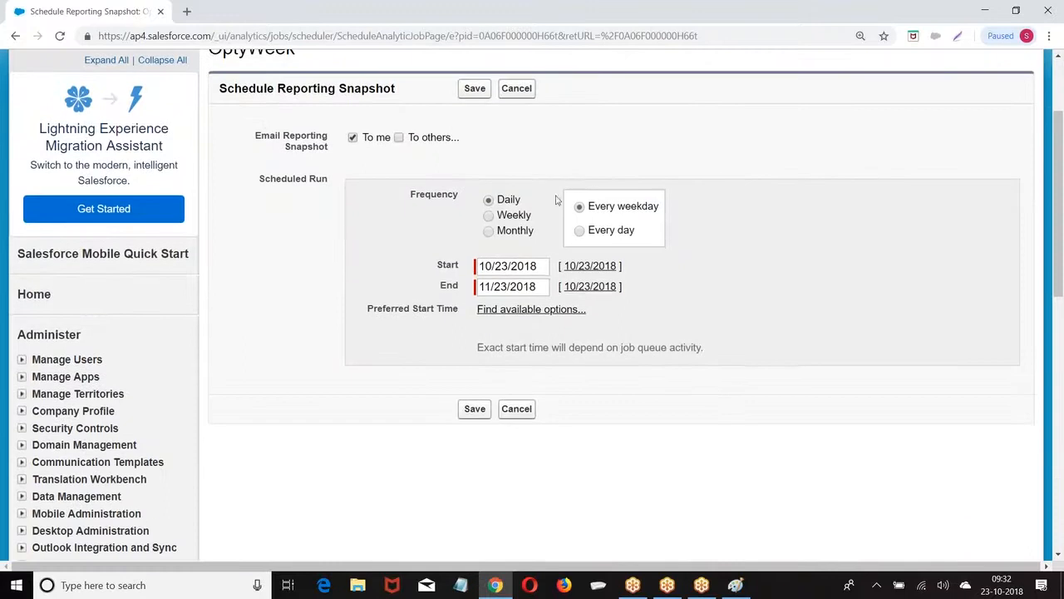
left_click(490, 216)
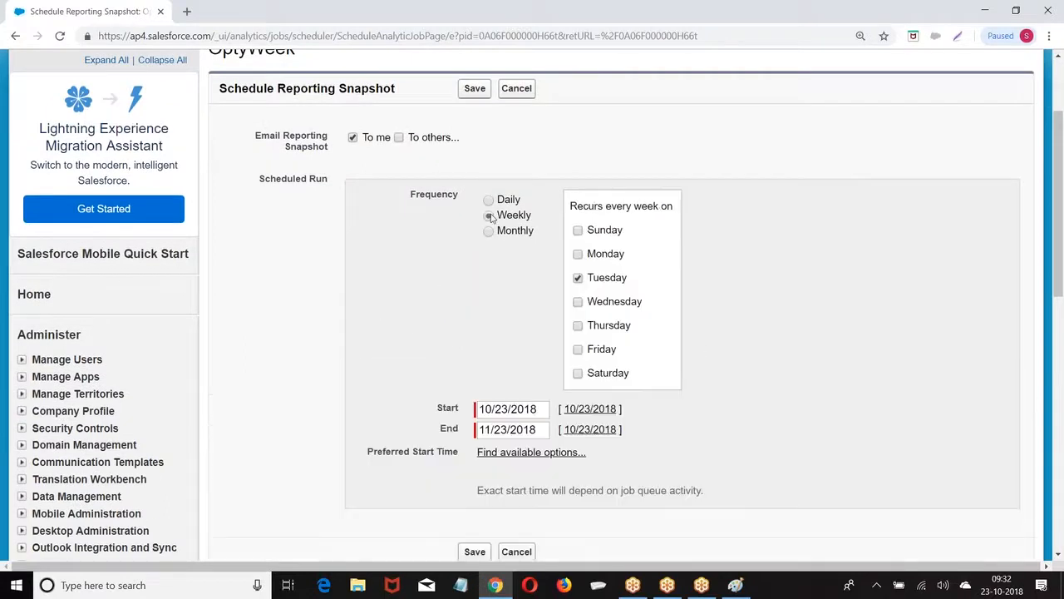
left_click(488, 231)
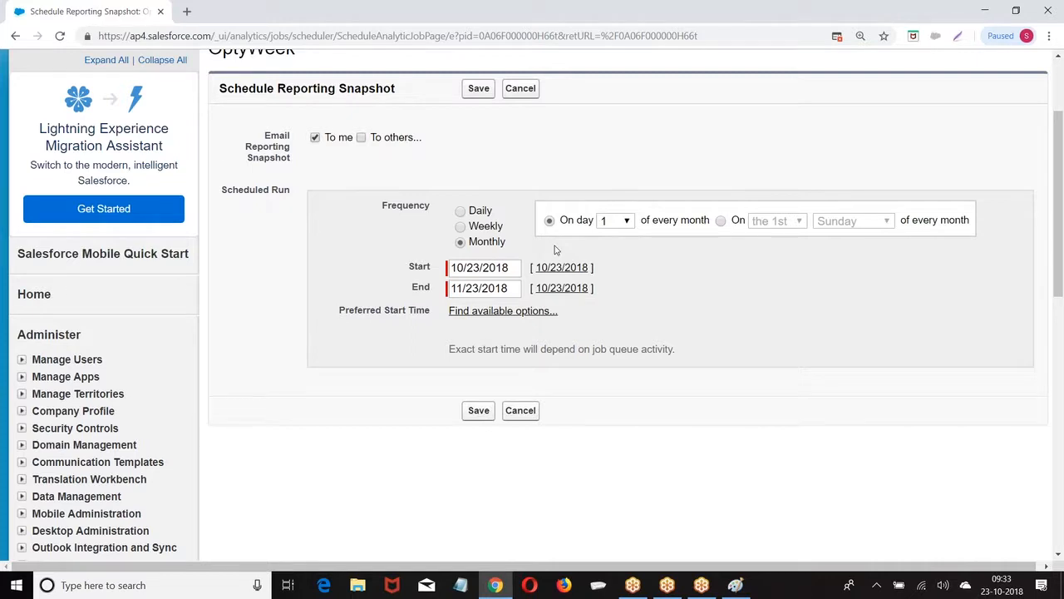
Return to the top of the snapshot page and go to the Salesforce Setup home page
scroll(1011, 331, "up", 2)
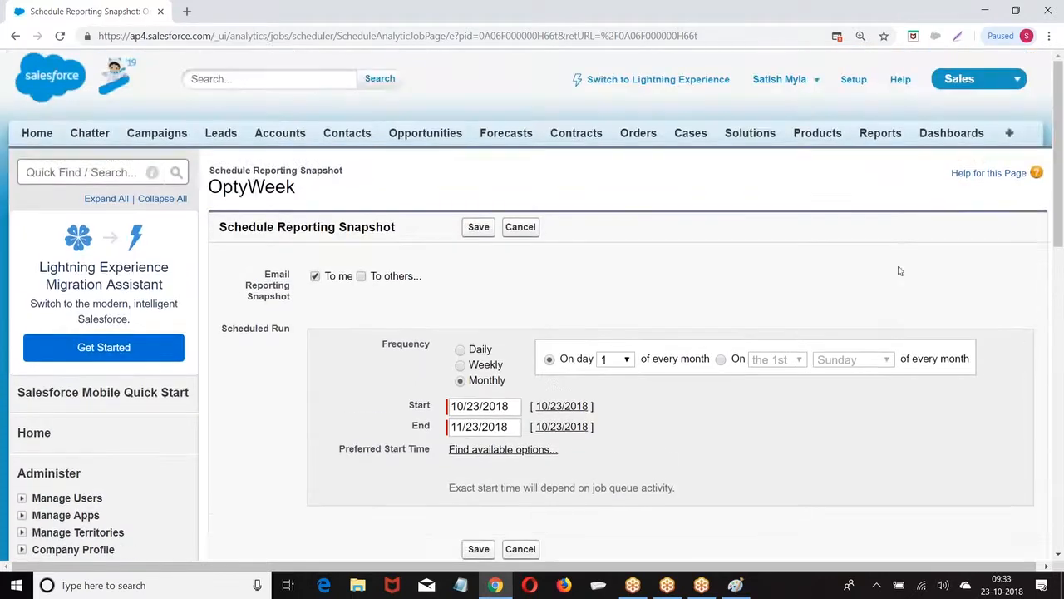
left_click(854, 82)
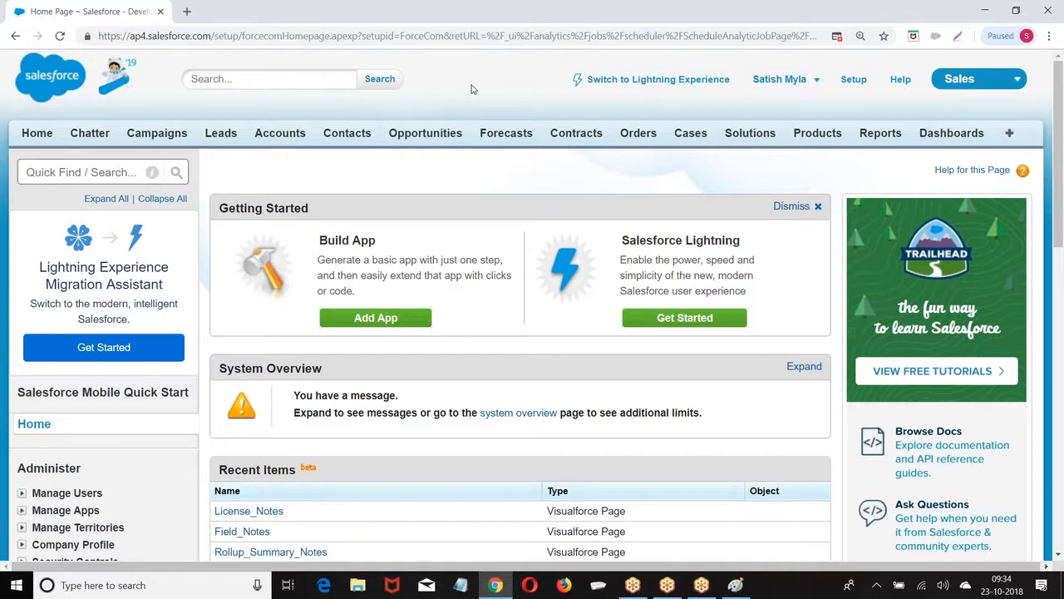
left_click(1044, 34)
Switch to Paint and start a new blank picture without saving the old sketch
left_click(985, 10)
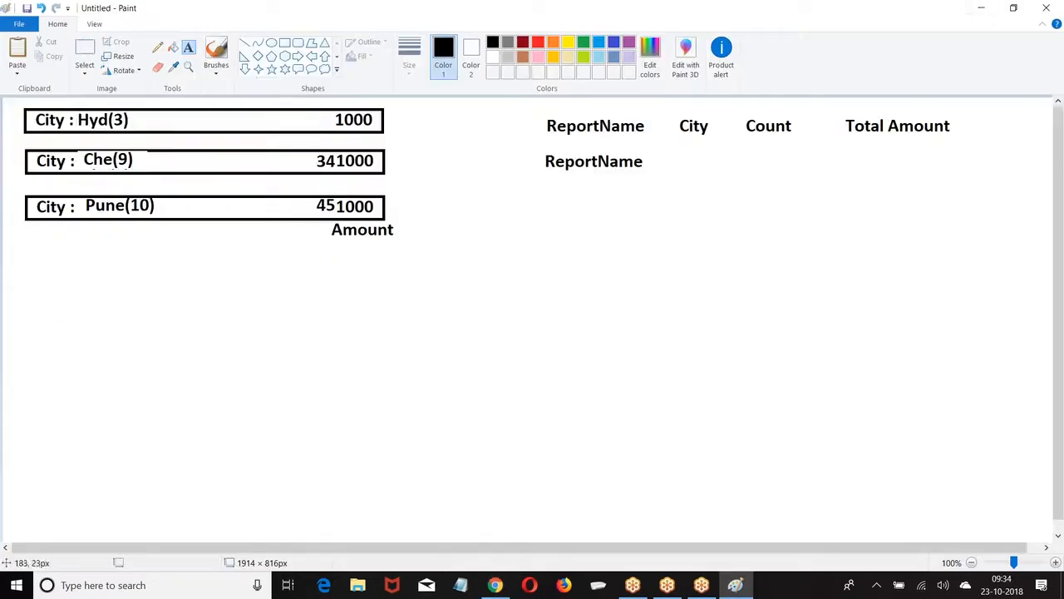
left_click(15, 23)
left_click(25, 46)
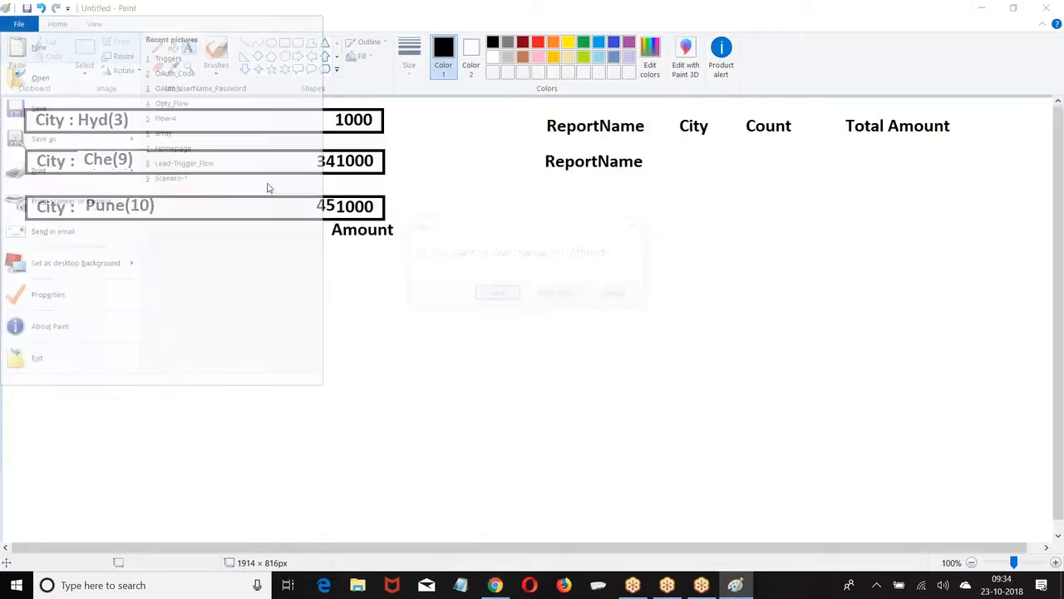
left_click(553, 291)
Draw and reposition a trial rectangle, then undo it
left_click(284, 43)
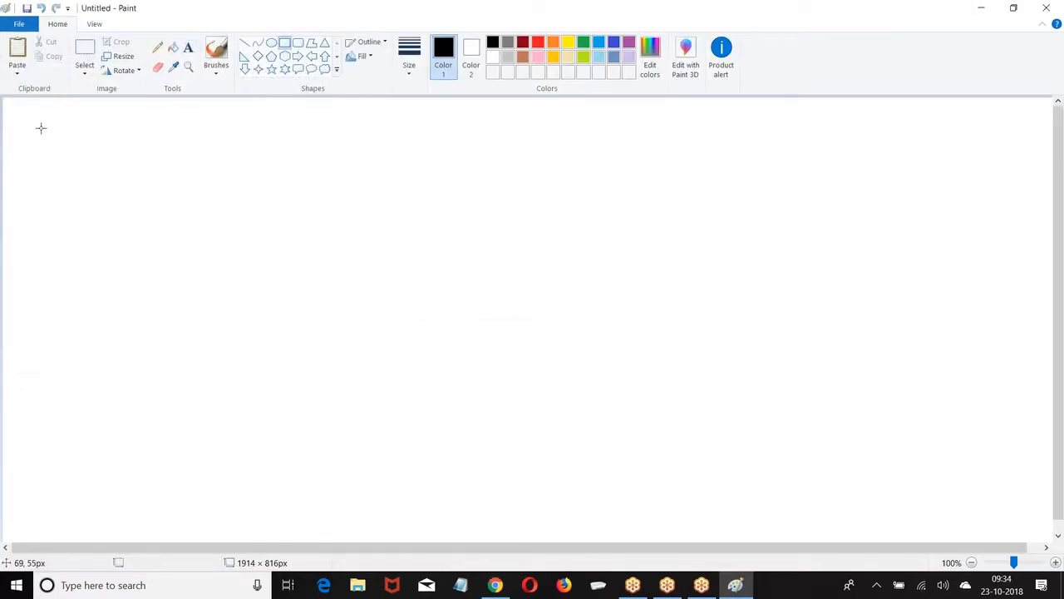
left_click_drag(22, 125, 311, 200)
left_click_drag(205, 176, 202, 236)
left_click(166, 139)
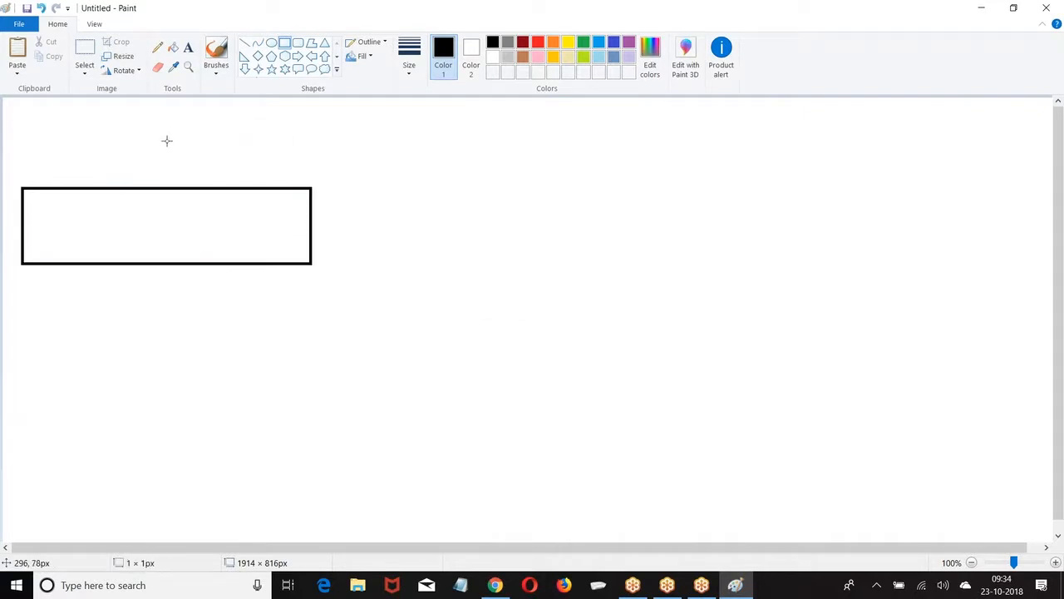
left_click(189, 48)
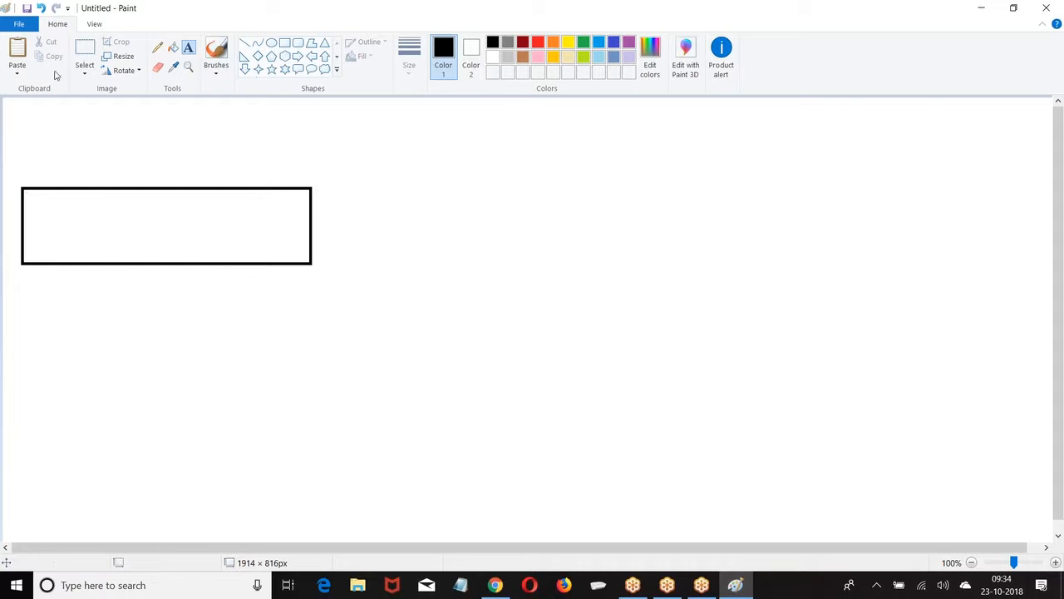
left_click(84, 50)
left_click_drag(11, 177, 338, 281)
left_click_drag(257, 235, 251, 156)
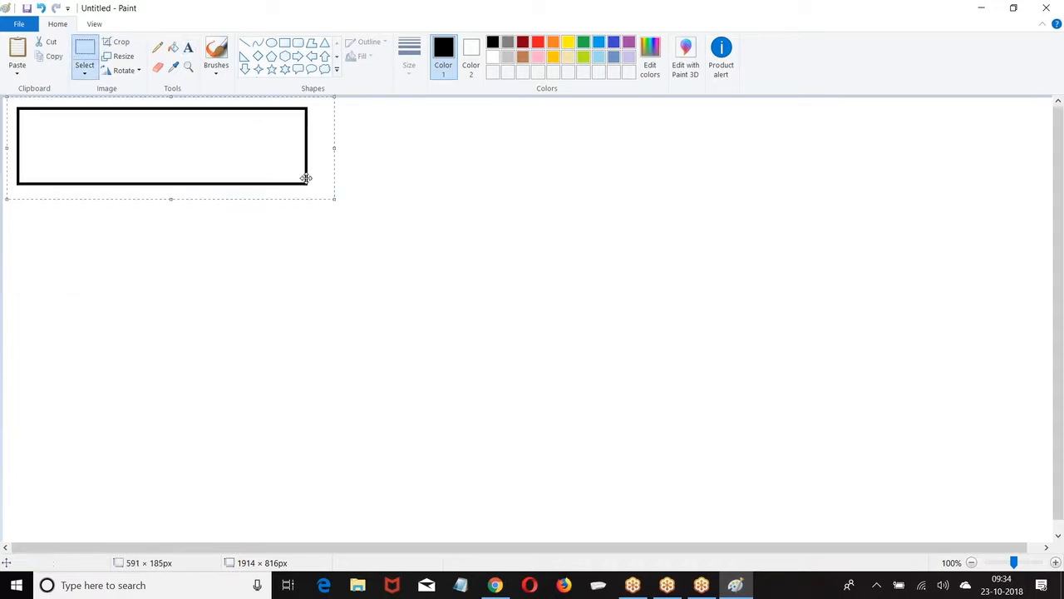
key("ctrl+z")
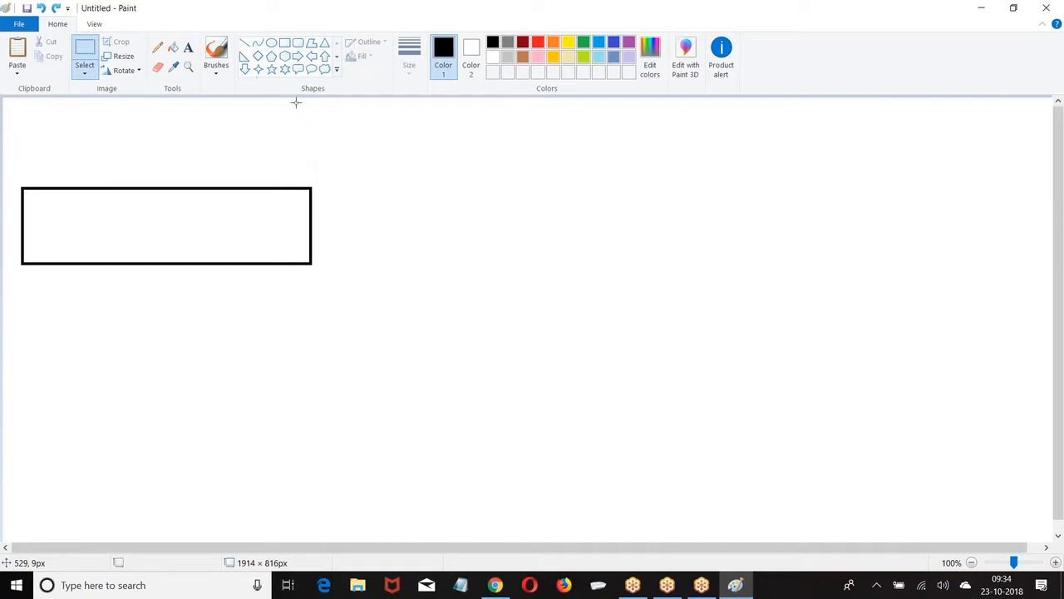
key("ctrl+z")
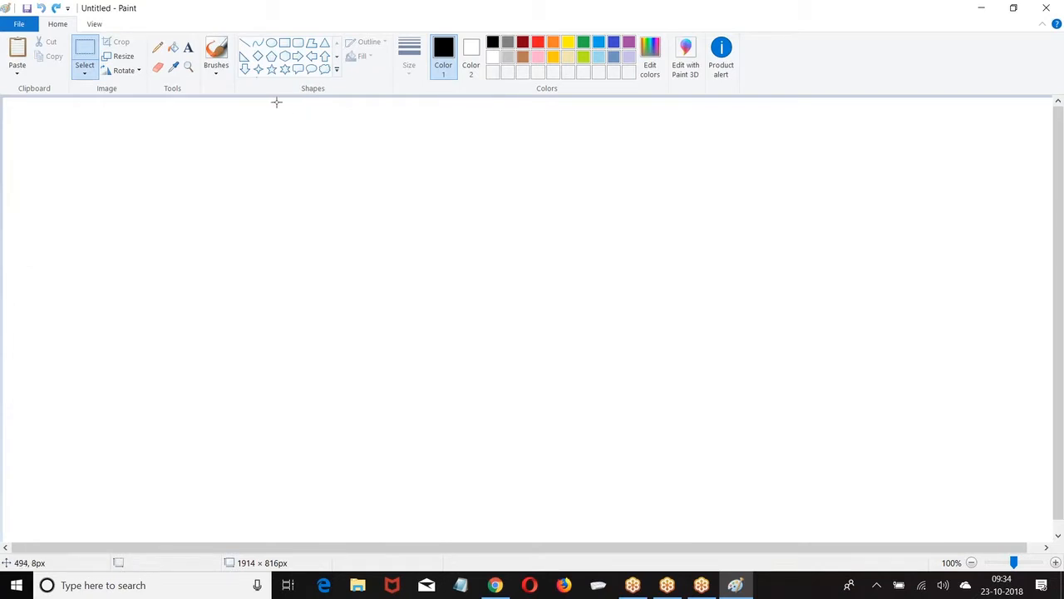
Draw a box near the top centre of the canvas and label it BMW
left_click(285, 45)
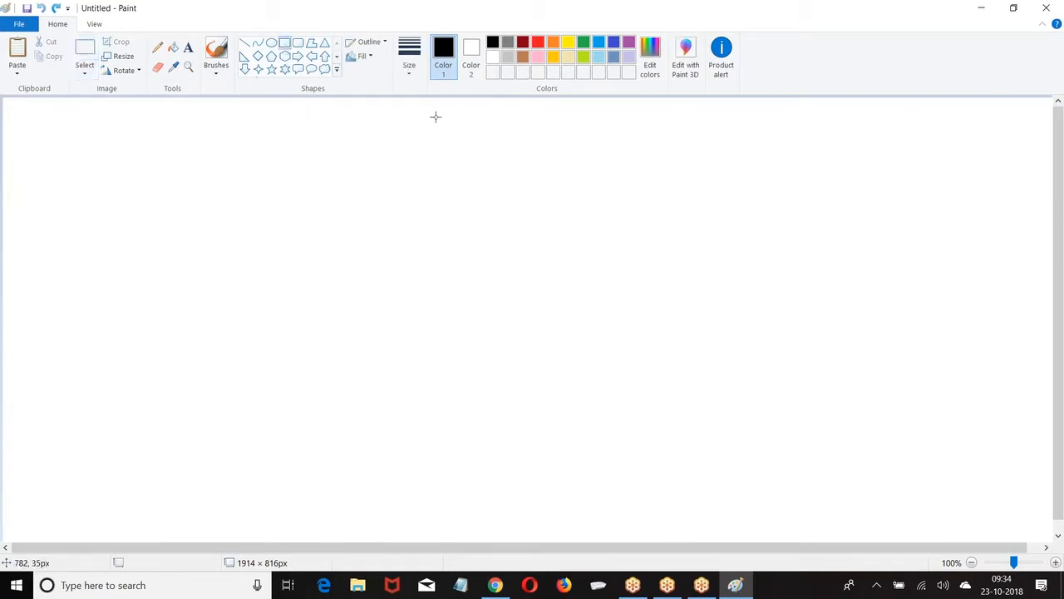
left_click_drag(383, 103, 387, 100)
key("ctrl+z")
left_click_drag(338, 104, 531, 145)
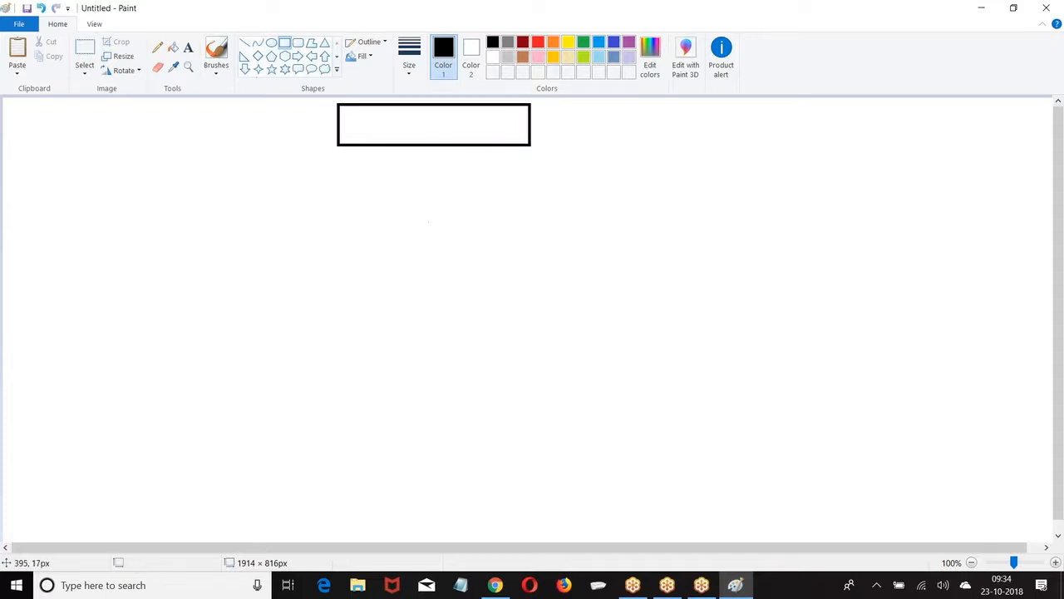
left_click(188, 46)
left_click(386, 120)
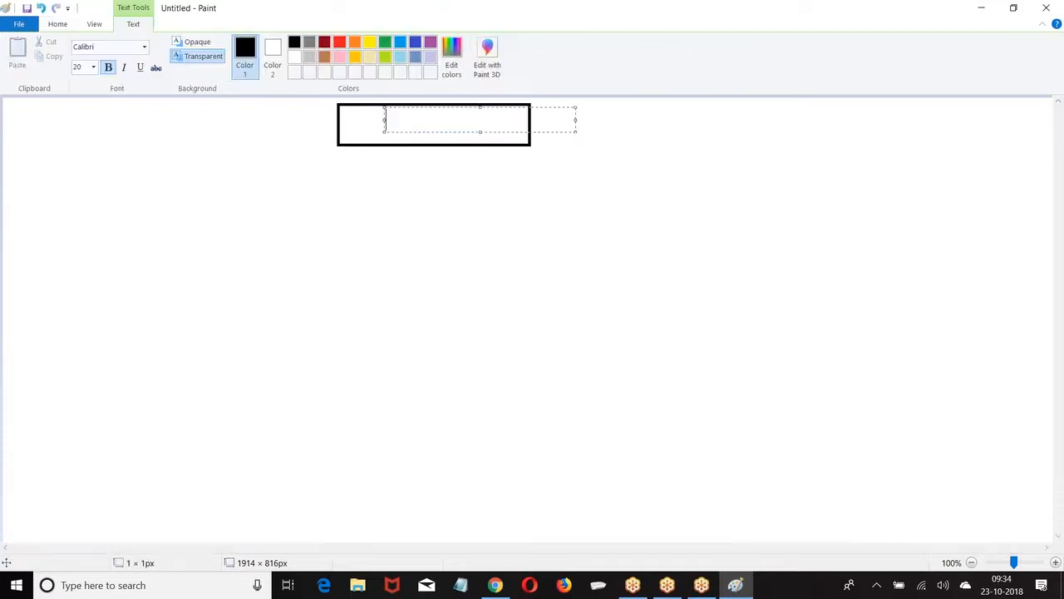
type("BMW")
left_click(495, 138)
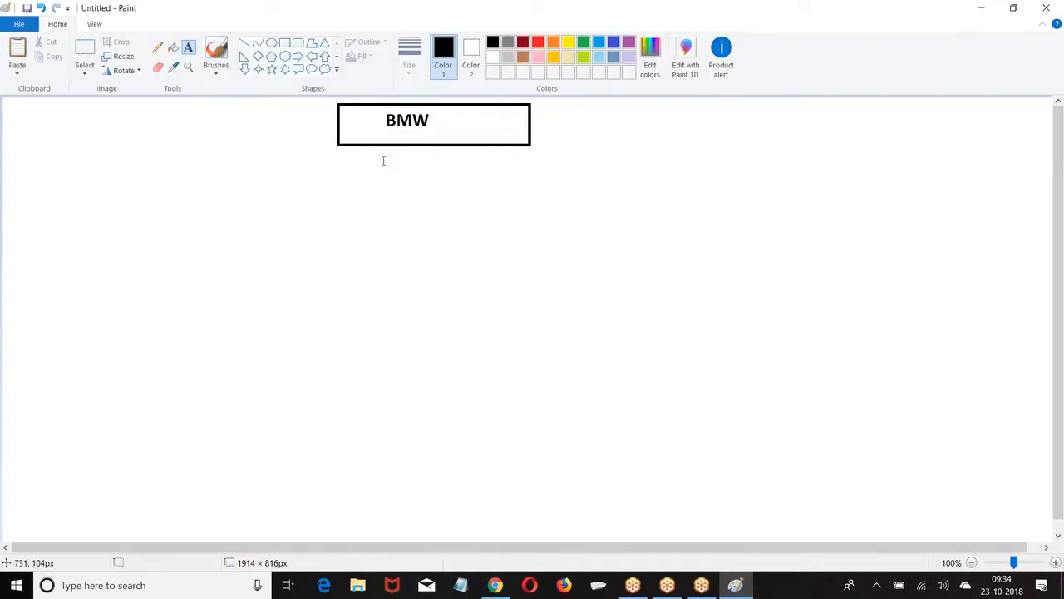
Draw a person figure, an oval head over a rounded body, right of the BMW box
left_click(271, 43)
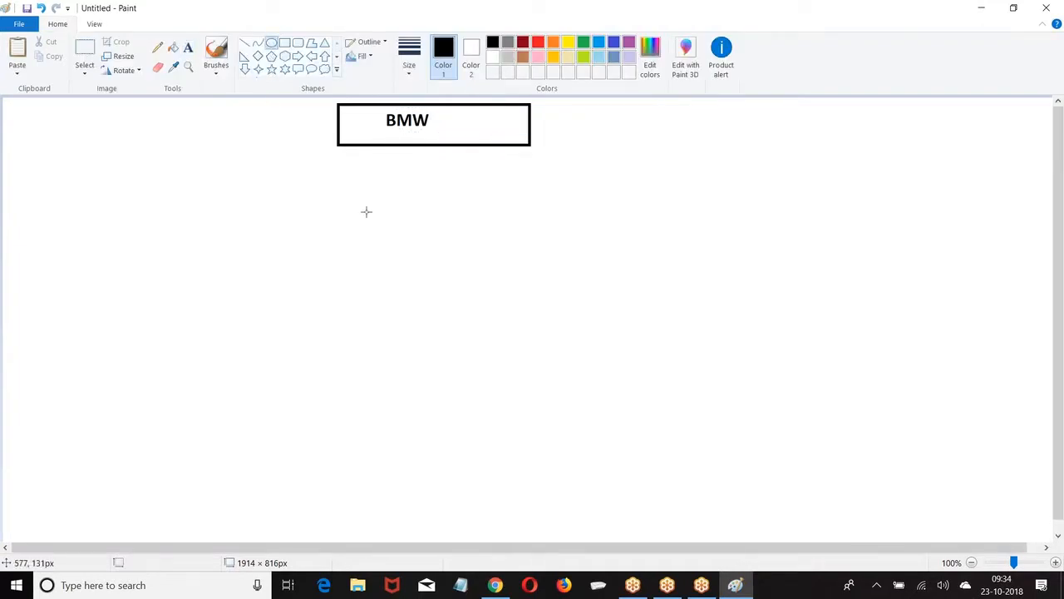
mouse_move(606, 108)
left_mouse_down()
mouse_move(627, 116)
mouse_move(629, 131)
left_mouse_up()
left_click(298, 43)
mouse_move(603, 132)
left_mouse_down()
mouse_move(646, 155)
mouse_move(635, 167)
left_mouse_up()
left_click(551, 205)
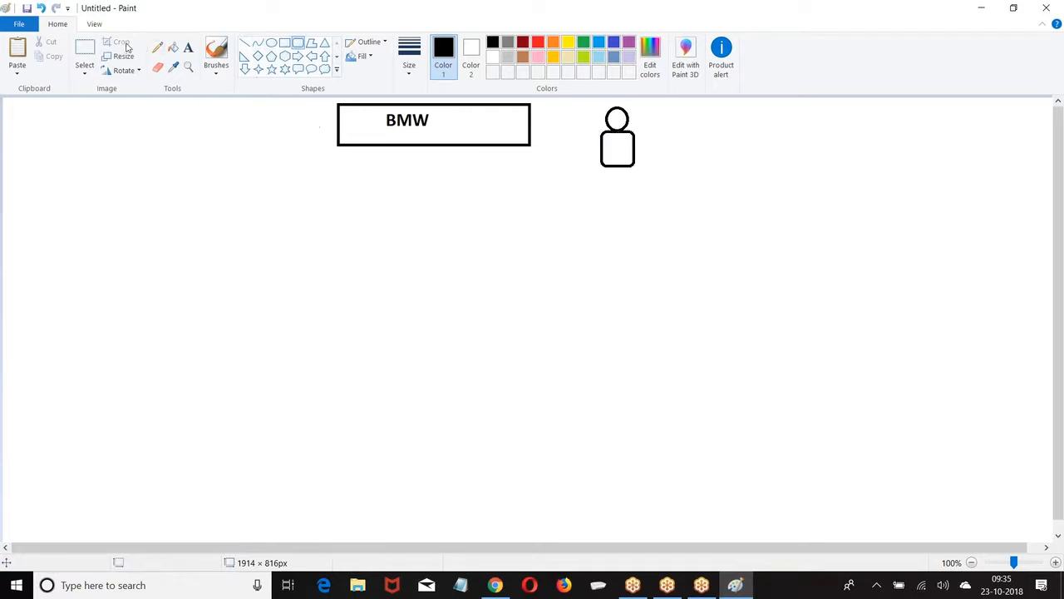
Paste two copies of the person figure stacked below the original
left_click(85, 52)
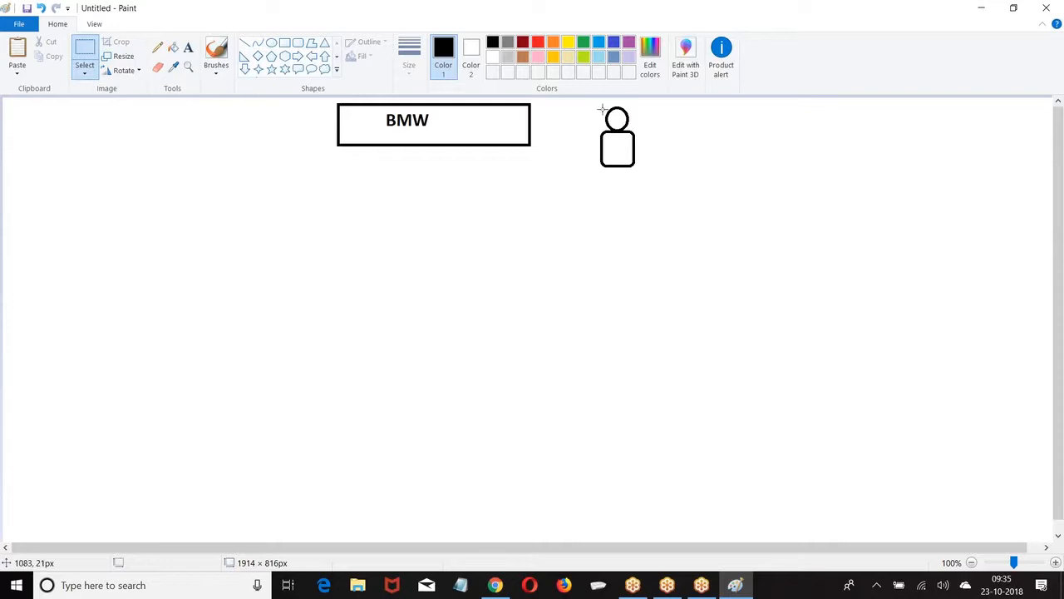
left_click_drag(601, 105, 642, 171)
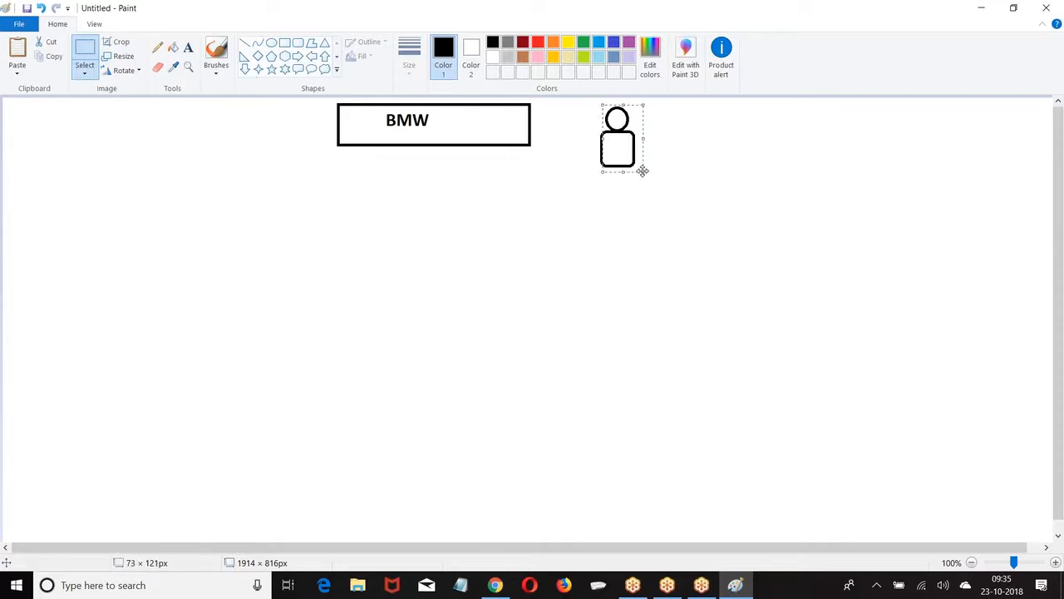
key("ctrl+v")
left_click_drag(15, 123, 718, 211)
left_click(562, 255)
key("ctrl+v")
left_click_drag(23, 123, 601, 214)
left_click(616, 300)
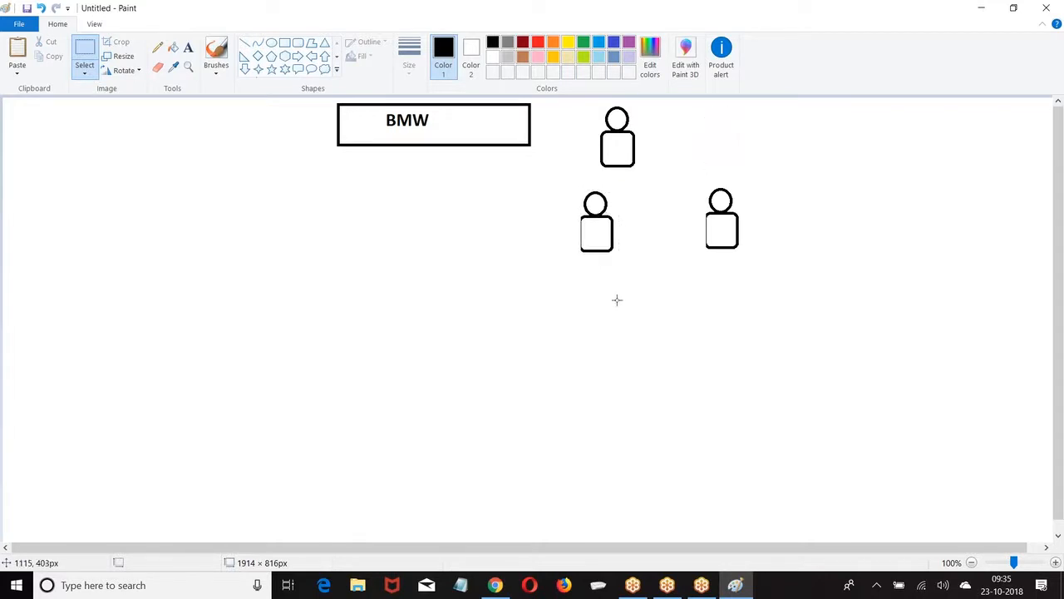
Copy the lower pair of figures and place the duplicates beneath them
left_click_drag(573, 183, 779, 262)
key("ctrl+c")
key("ctrl+v")
left_click_drag(180, 151, 754, 324)
left_click(712, 122)
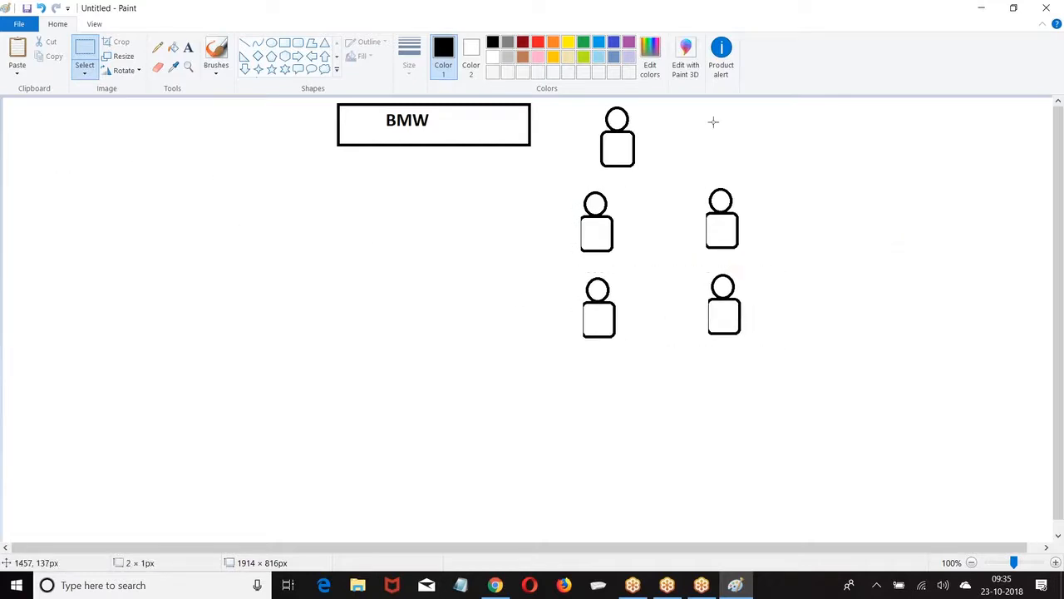
Draw lines linking the BMW box to the top three person figures
left_click(245, 42)
left_click_drag(532, 116, 599, 145)
left_click_drag(530, 142, 578, 217)
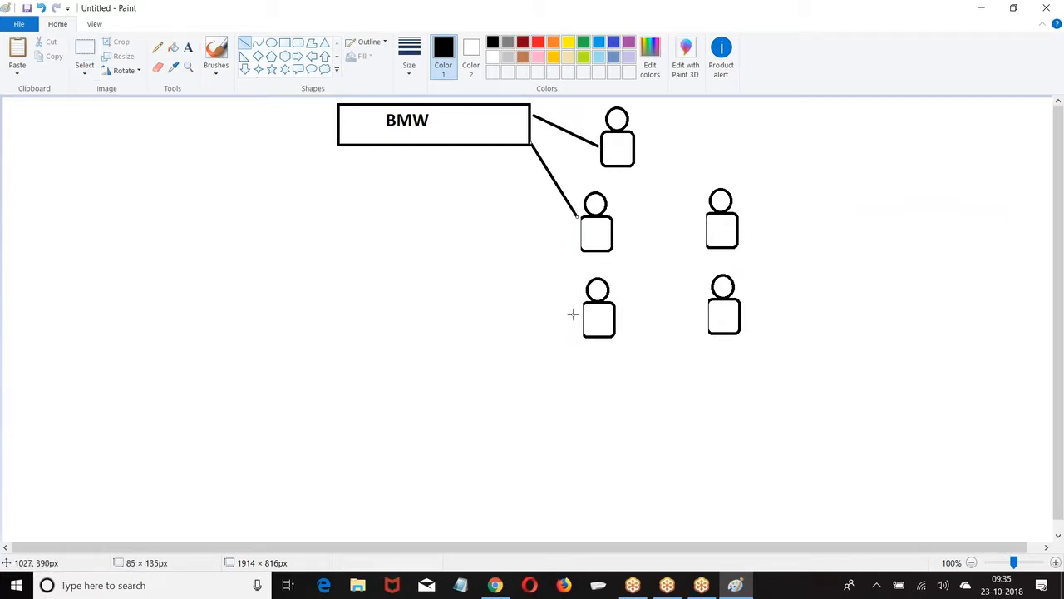
mouse_move(578, 316)
left_mouse_down()
mouse_move(522, 171)
mouse_move(529, 145)
left_mouse_up()
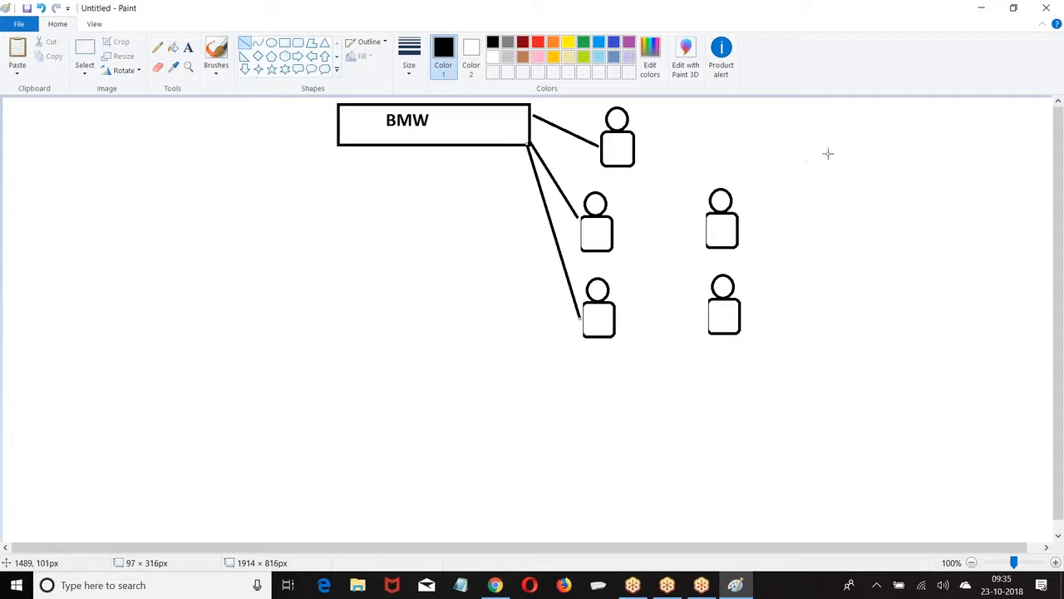
left_click(188, 46)
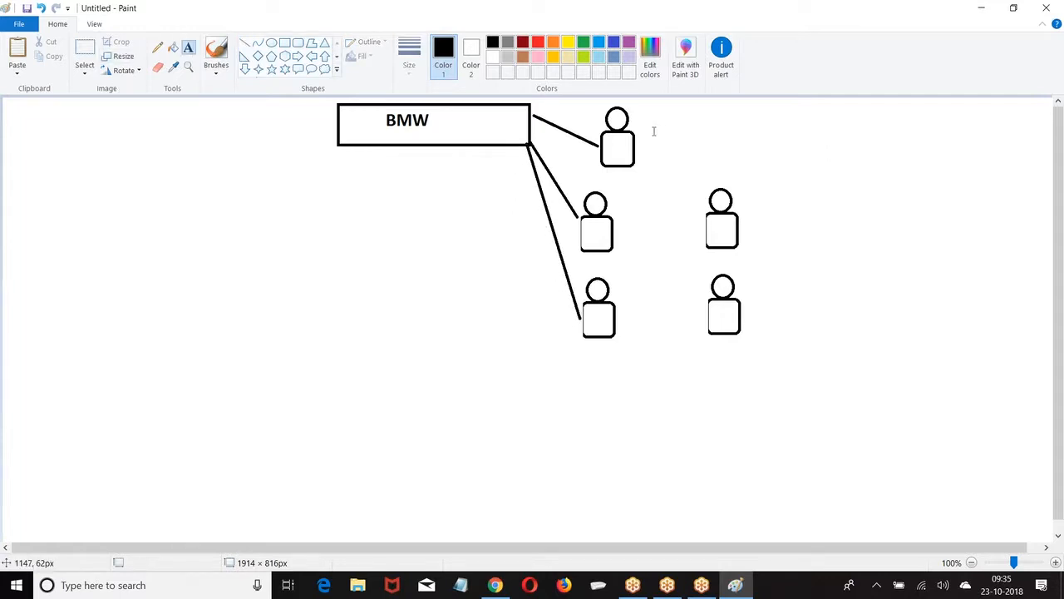
left_click(639, 144)
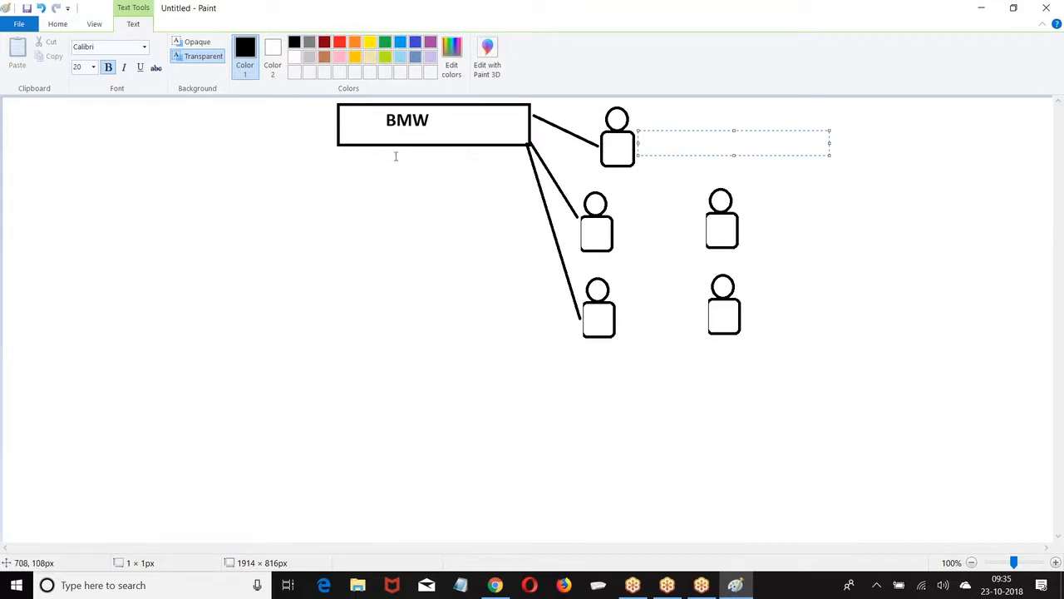
Start a new blank picture, discarding the diagram without saving
left_click(18, 23)
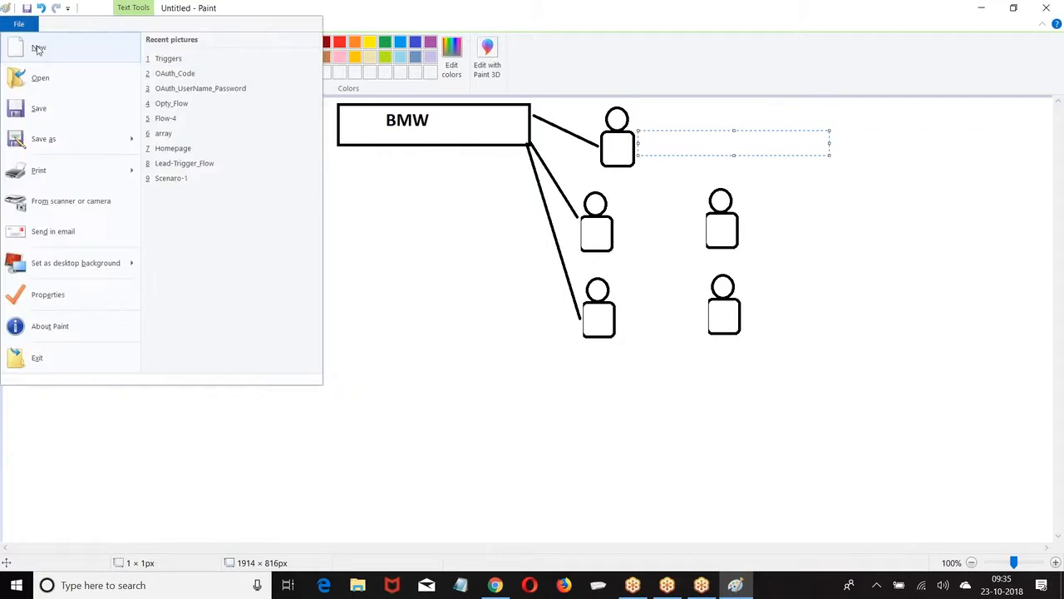
left_click(39, 50)
left_click(556, 294)
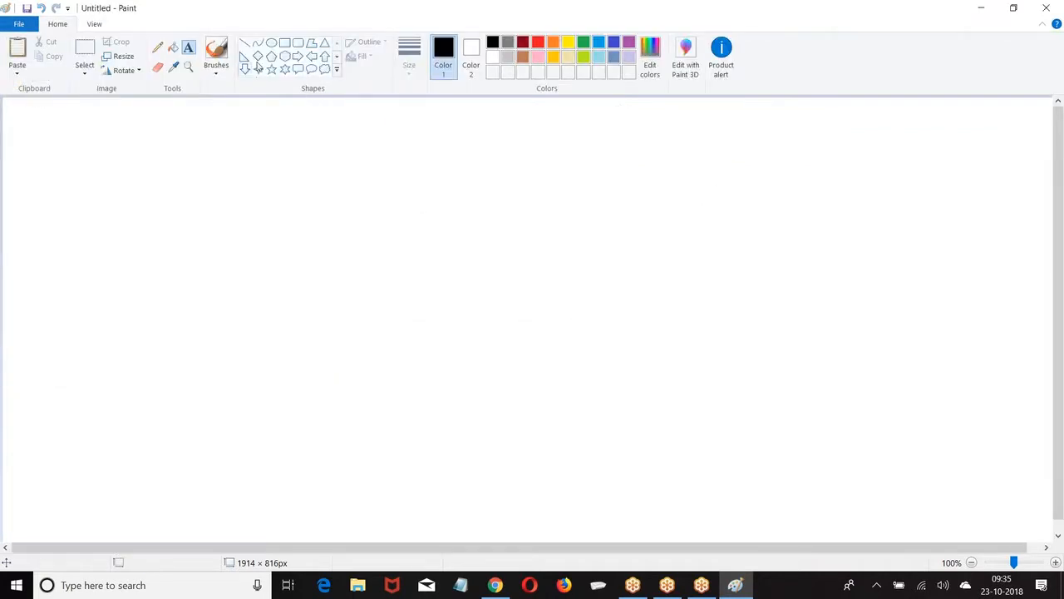
Draw a box at the canvas's left edge and start a text label inside it
left_click(284, 42)
left_click_drag(6, 266, 179, 308)
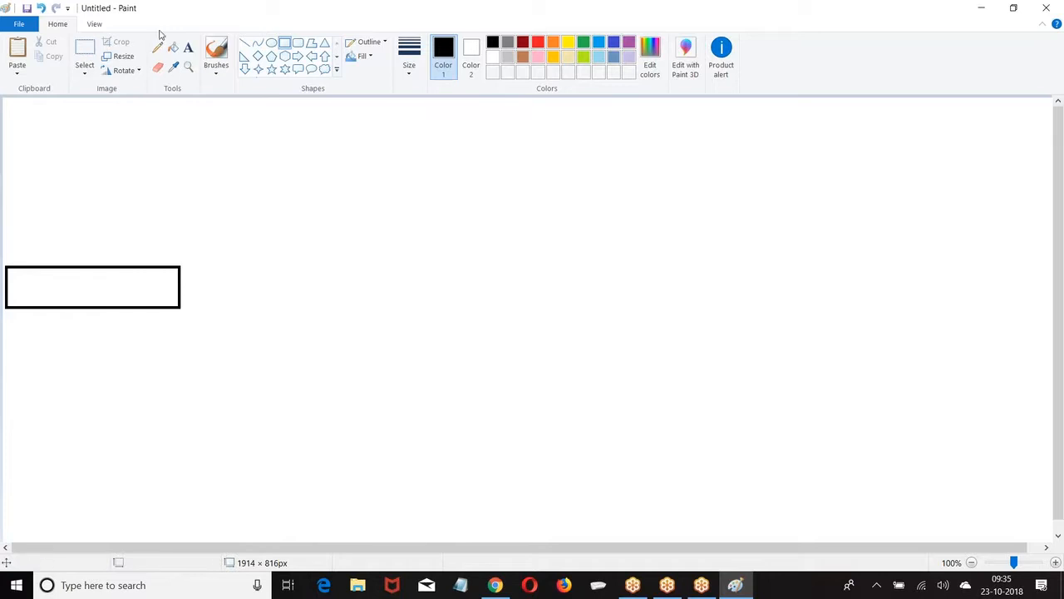
left_click(188, 46)
left_click(47, 285)
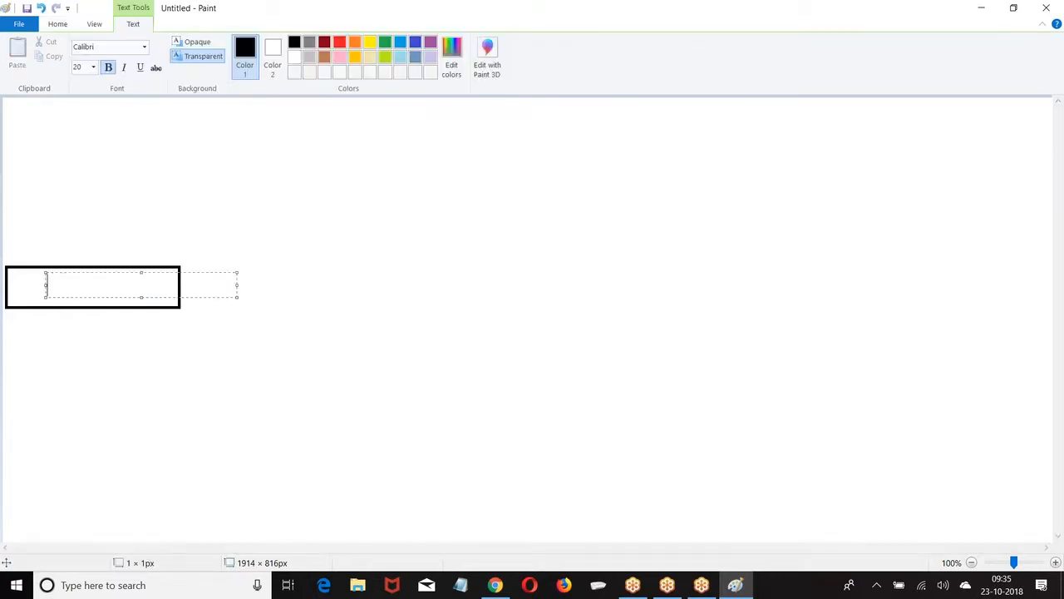
Finish the BMW label and draw a person figure above the box
type("BMW")
left_click(121, 187)
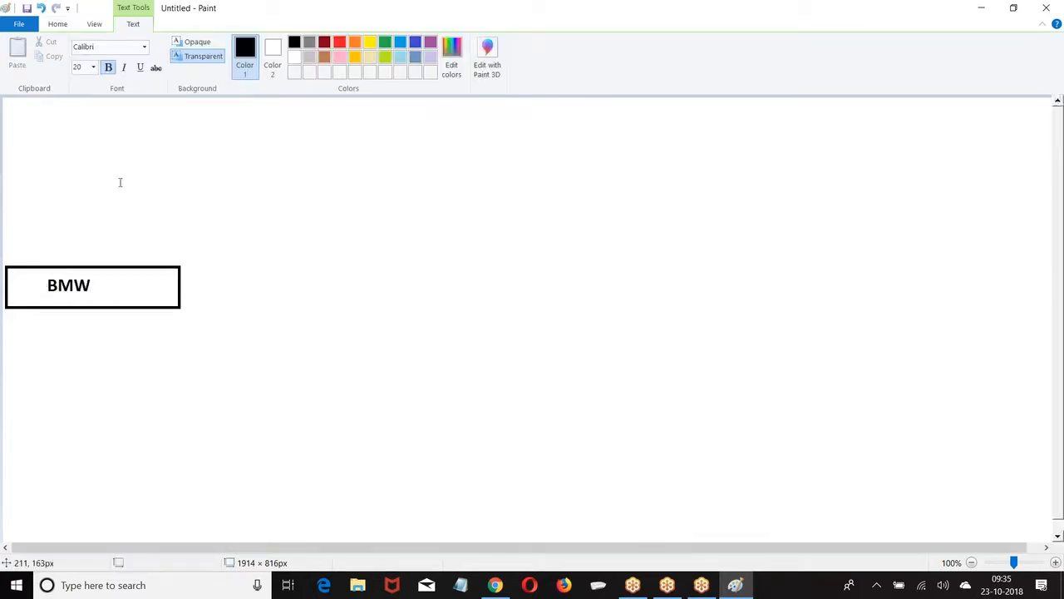
left_click(271, 42)
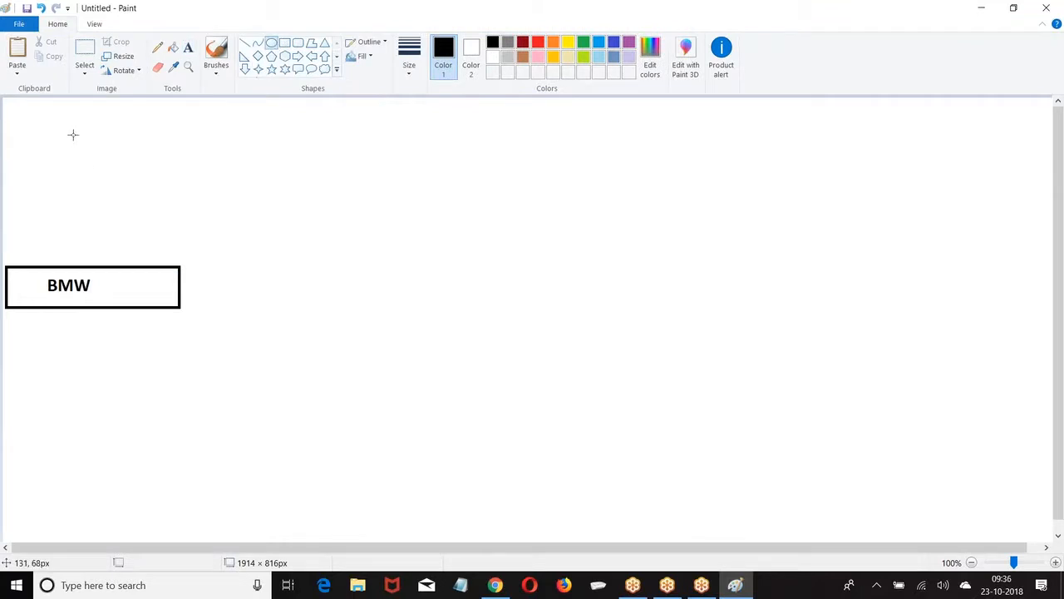
left_click_drag(60, 133, 85, 157)
left_click(297, 42)
left_click_drag(55, 154, 96, 206)
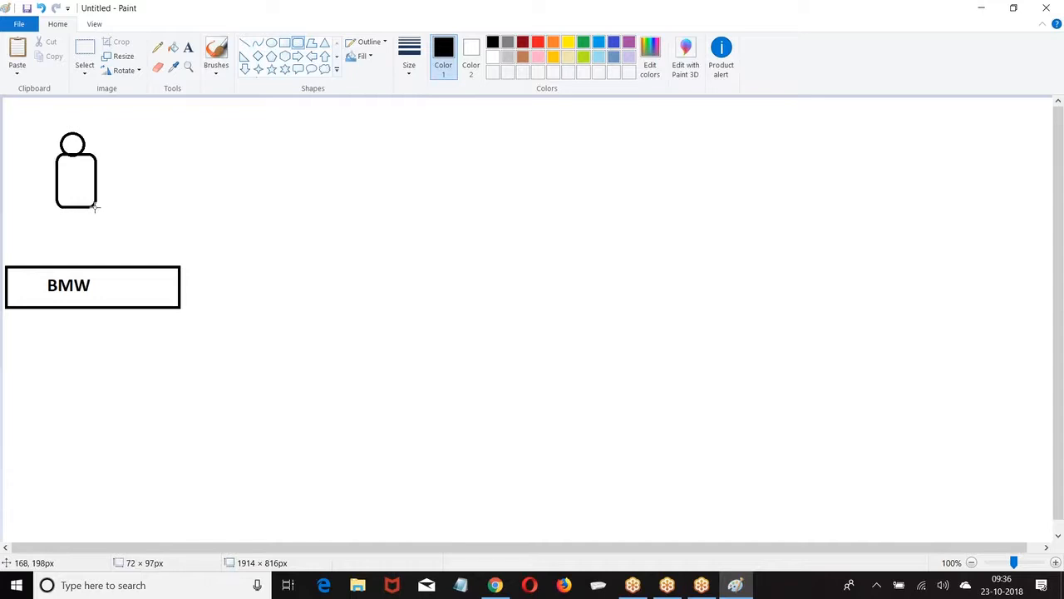
Copy the person figure and place the duplicate below the BMW box
left_click(84, 51)
left_click_drag(52, 120, 108, 208)
key("ctrl+c")
key("ctrl+v")
left_click_drag(25, 136, 76, 385)
left_click(144, 117)
Label the figures VP Sales and VP Service and join each to the BMW box with a line
left_click(188, 47)
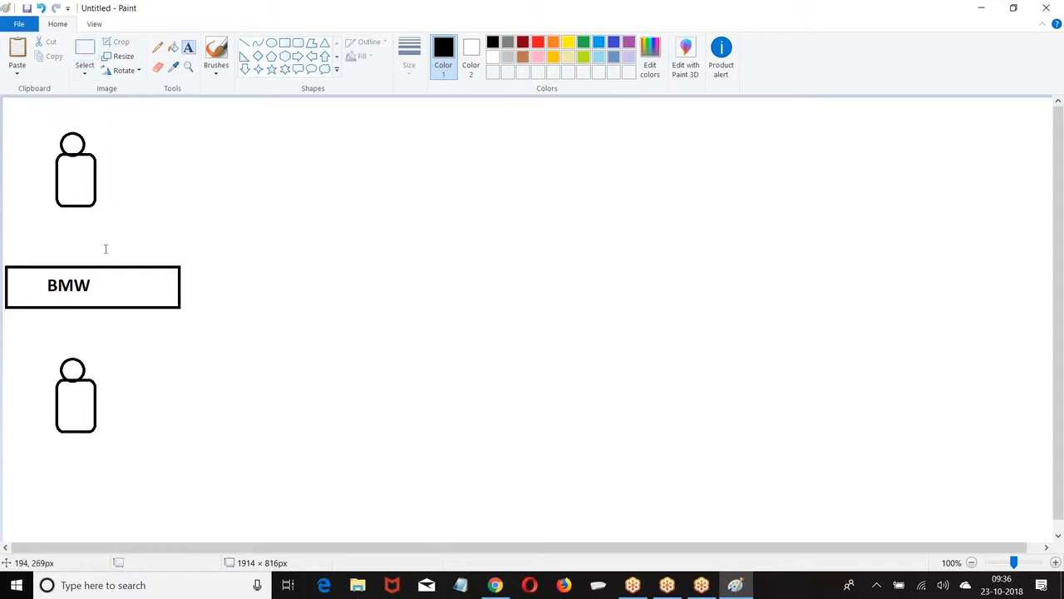
left_click(58, 225)
type("VP Sales")
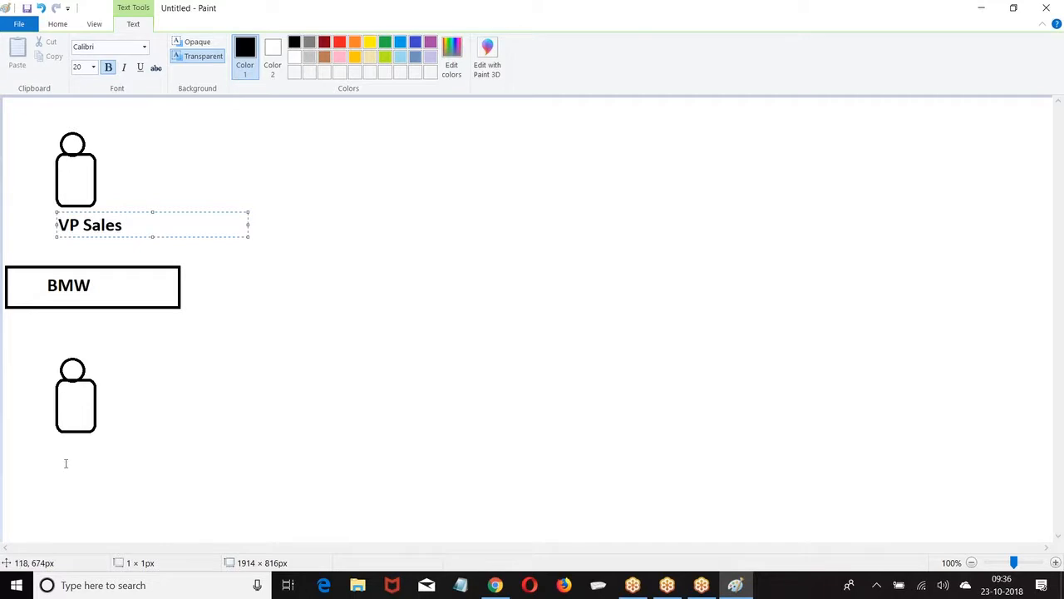
left_click(57, 453)
type("VP Service")
left_click(238, 360)
left_click(244, 42)
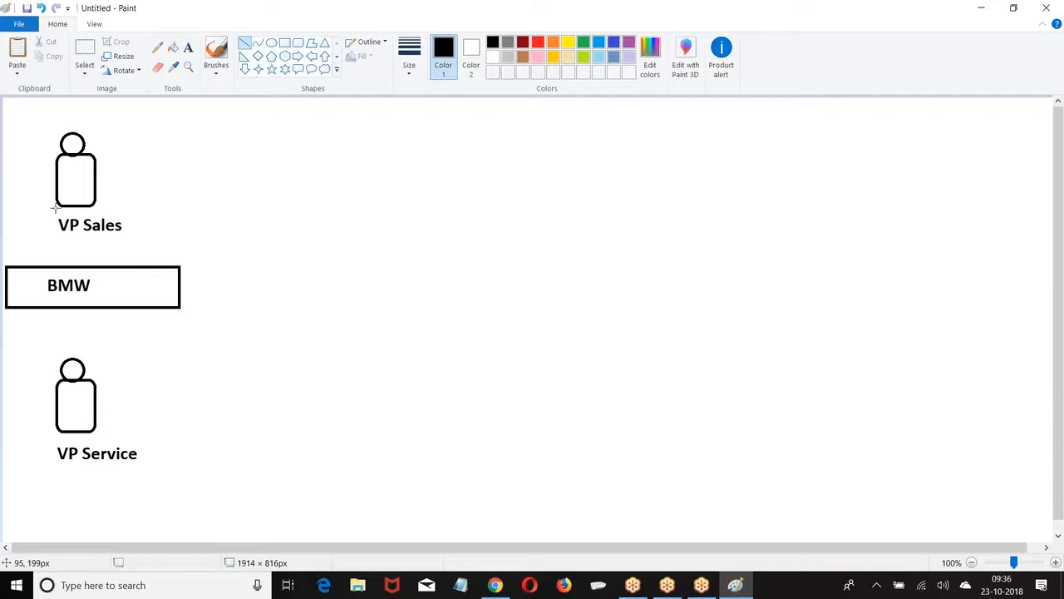
left_click_drag(55, 203, 29, 264)
left_click_drag(65, 357, 31, 308)
Draw the head of a new person figure at the top right
left_click(272, 43)
mouse_move(239, 102)
left_mouse_down()
mouse_move(265, 124)
mouse_move(264, 161)
left_mouse_up()
left_click(296, 44)
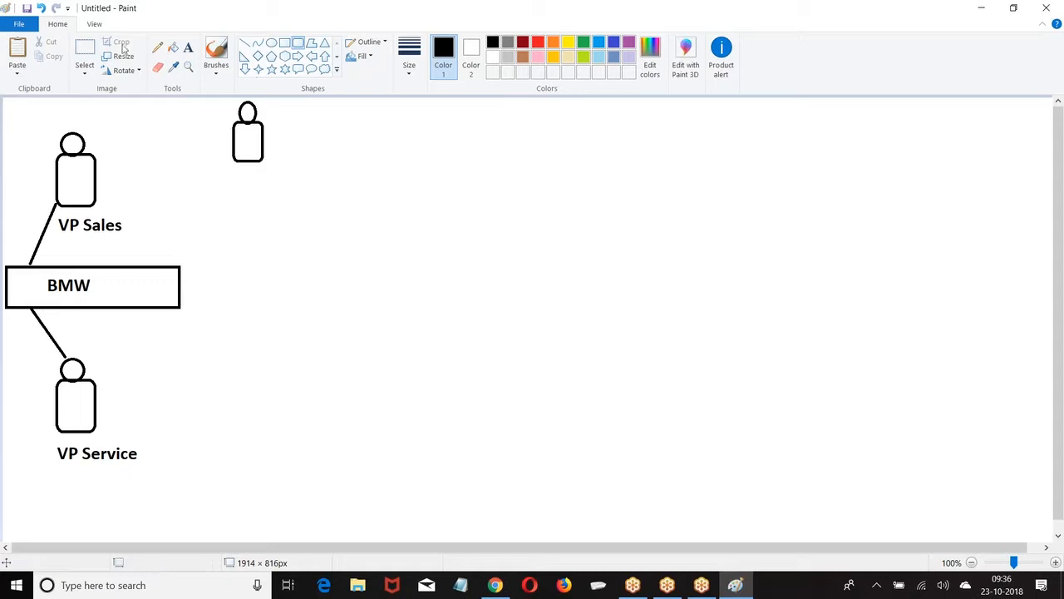
left_click(84, 55)
Duplicate the new person figure directly below itself
left_click_drag(234, 100, 268, 160)
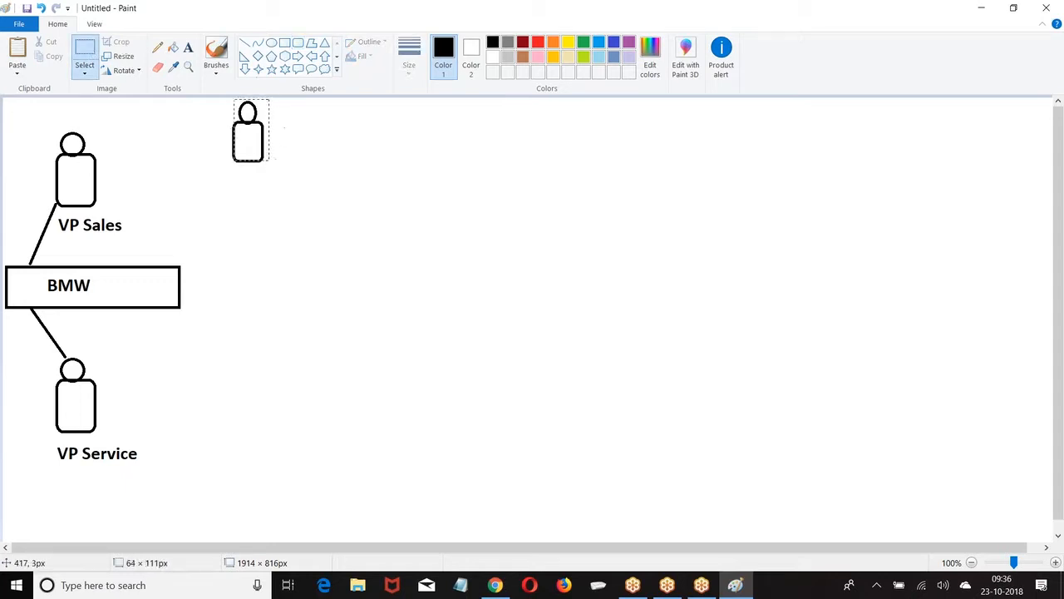
left_click(221, 101)
left_click_drag(225, 99, 271, 164)
key("ctrl+c")
key("ctrl+v")
left_click_drag(39, 124, 267, 202)
left_click_drag(299, 277, 300, 286)
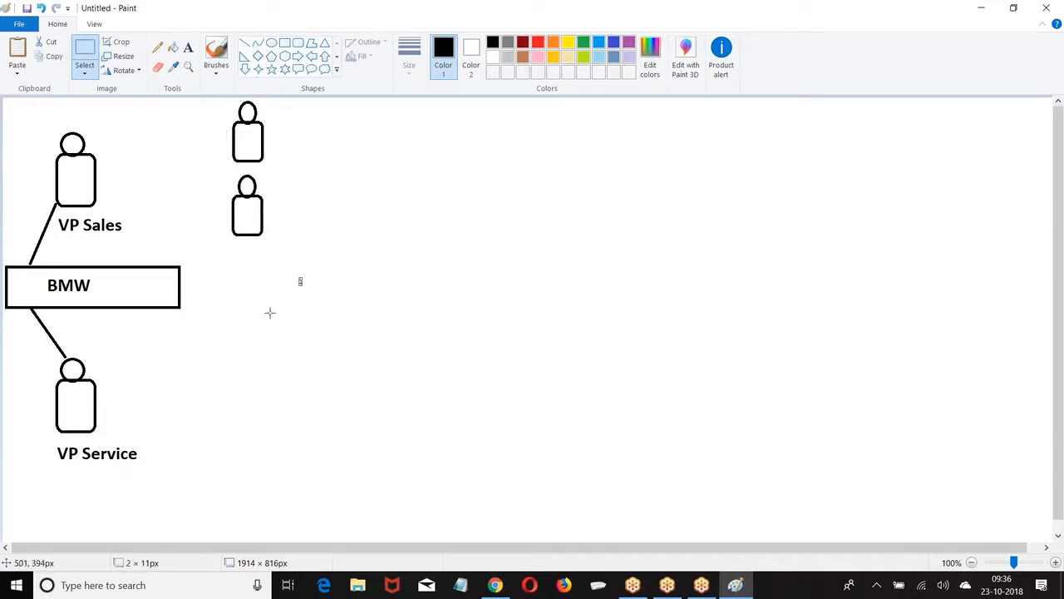
Copy that pair of figures and place the copies to the right of VP Service
left_click_drag(228, 99, 274, 238)
key("ctrl+c")
key("ctrl+v")
left_click_drag(31, 170, 276, 414)
left_click_drag(342, 328, 352, 336)
left_click(347, 241)
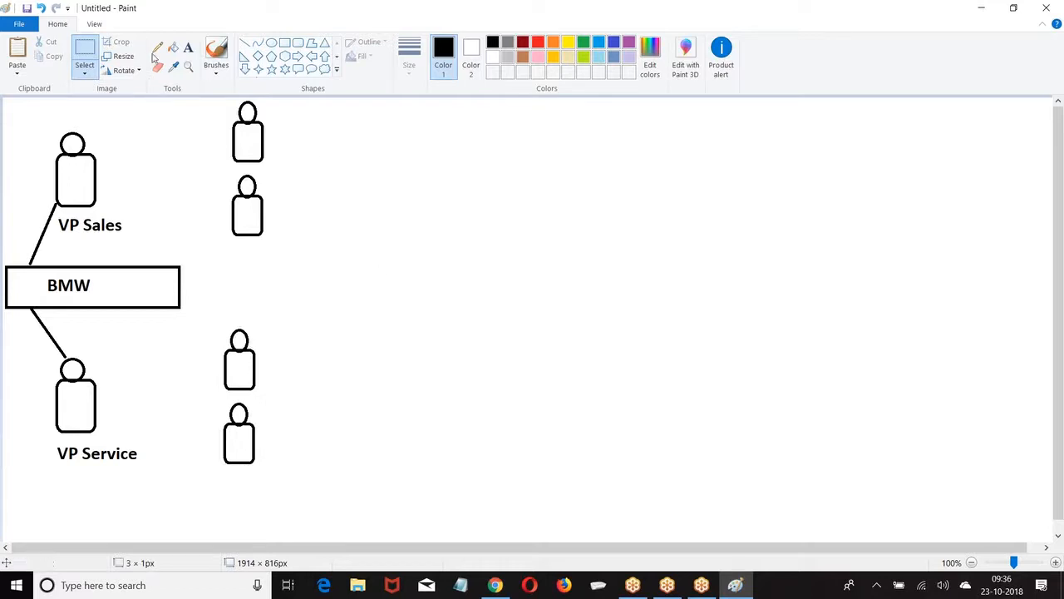
Draw lines linking VP Sales and VP Service each to their two RM figures
left_click(188, 48)
left_click(182, 137)
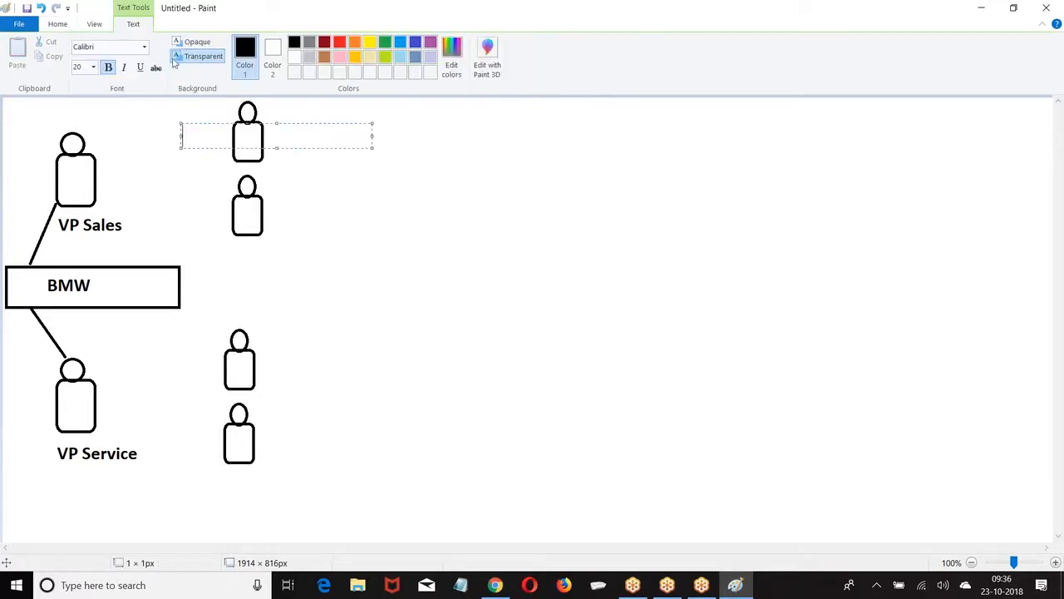
left_click(57, 23)
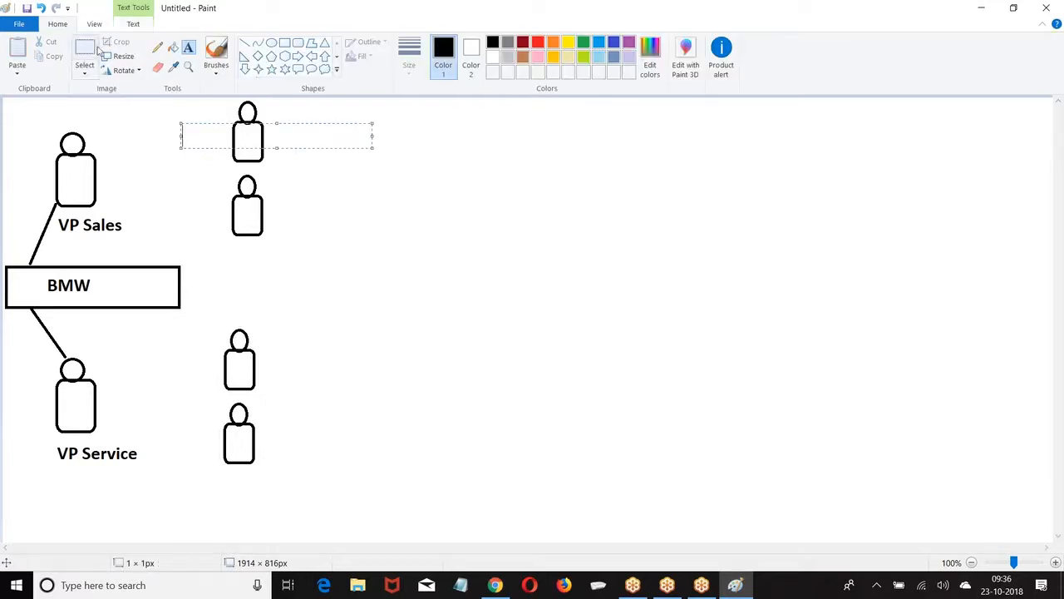
left_click(244, 43)
left_click_drag(97, 164, 232, 130)
left_click_drag(232, 222, 98, 183)
left_click_drag(225, 366, 96, 404)
mouse_move(224, 453)
left_mouse_down()
mouse_move(90, 424)
mouse_move(97, 405)
left_mouse_up()
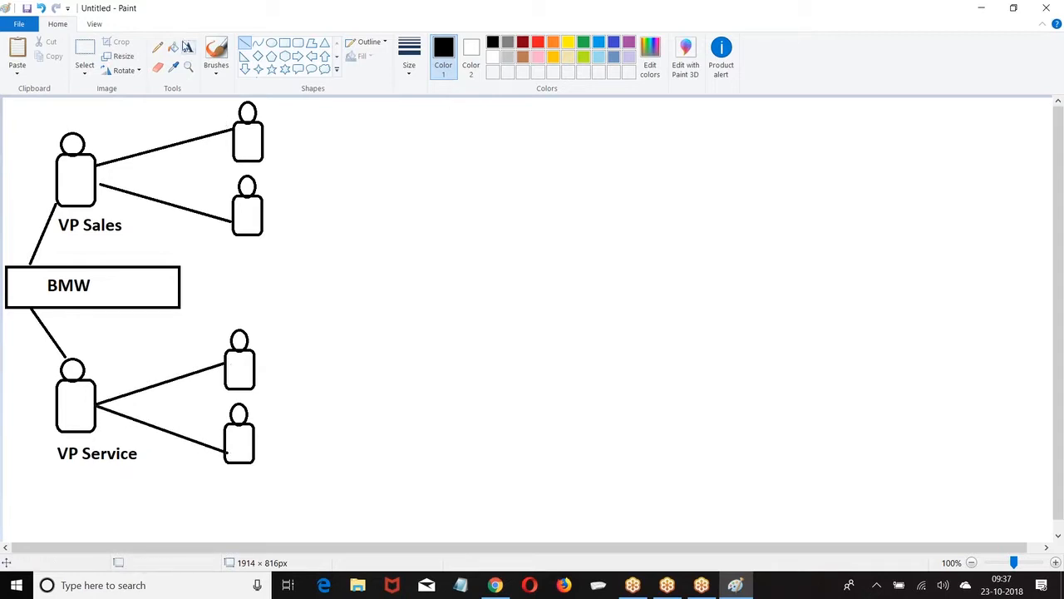
Label the VP Sales branch 'RM Sales' and the VP Service branch 'RM'
left_click(189, 46)
left_click(171, 162)
type("RM")
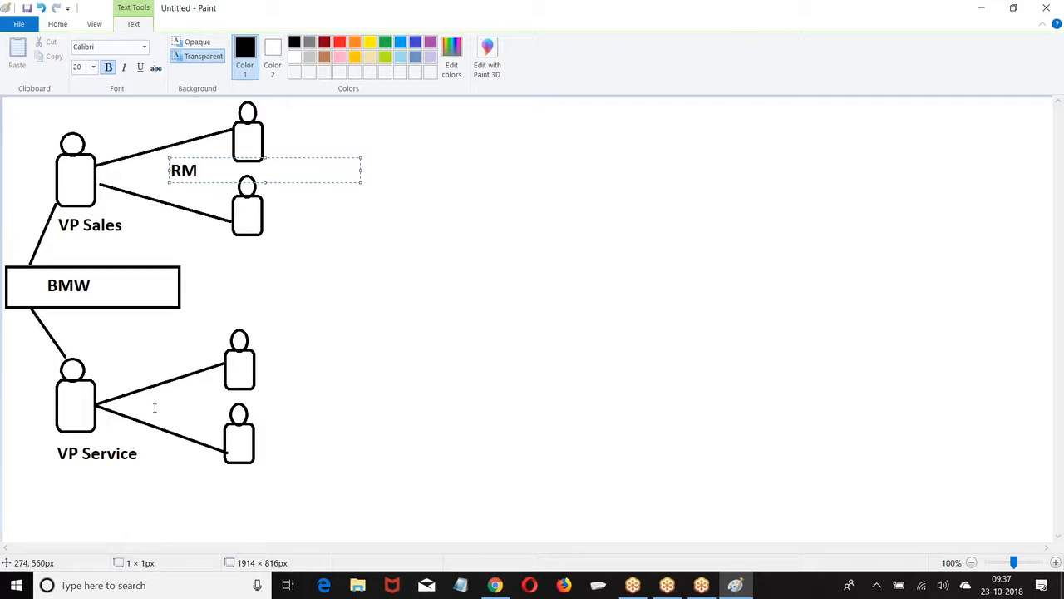
left_click(155, 407)
left_click(422, 215)
left_click(156, 390)
type("RM")
left_click(685, 291)
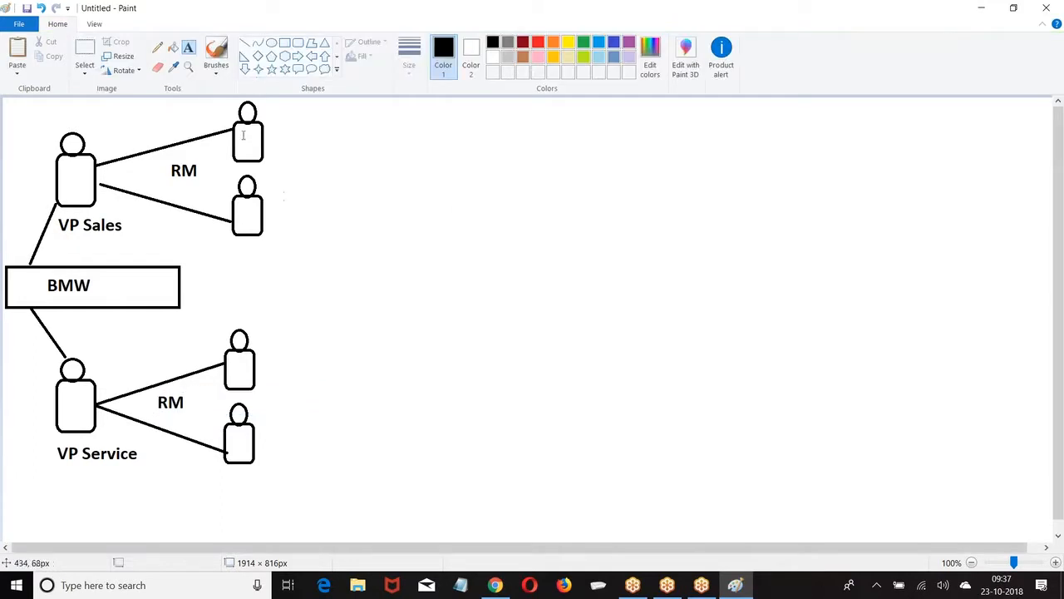
left_click(202, 170)
type("Sals")
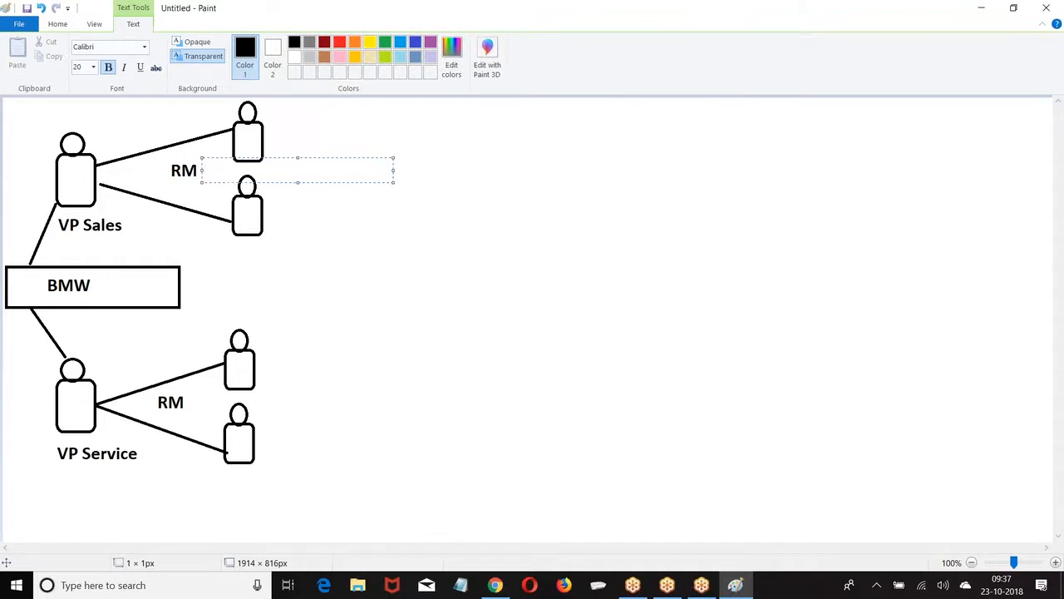
left_click(395, 106)
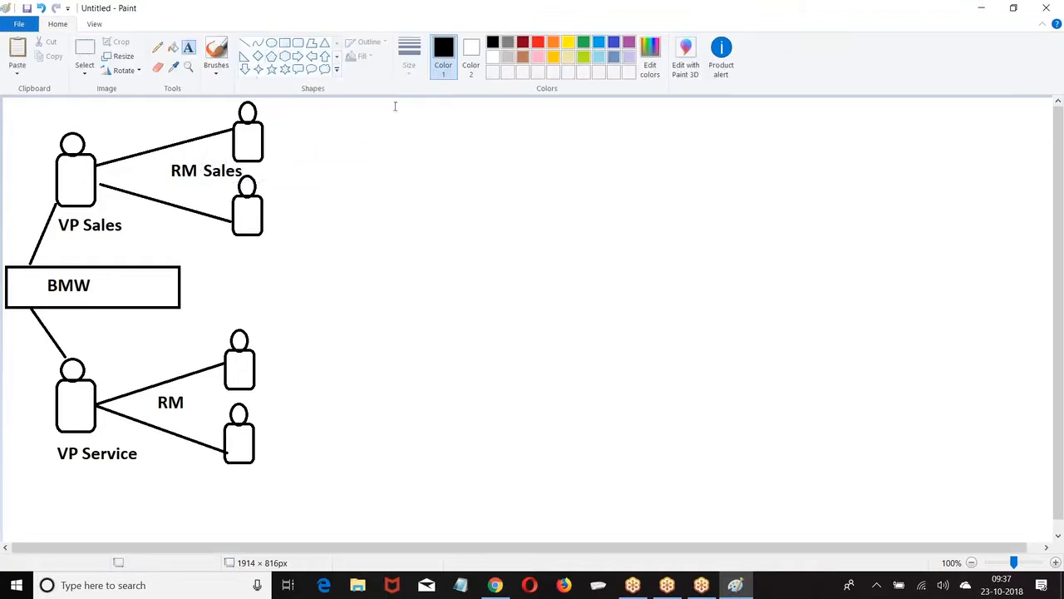
Draw four stacked rectangles to the right of the RM Sales figures
left_click(285, 43)
left_click_drag(388, 105, 544, 147)
left_click(504, 237)
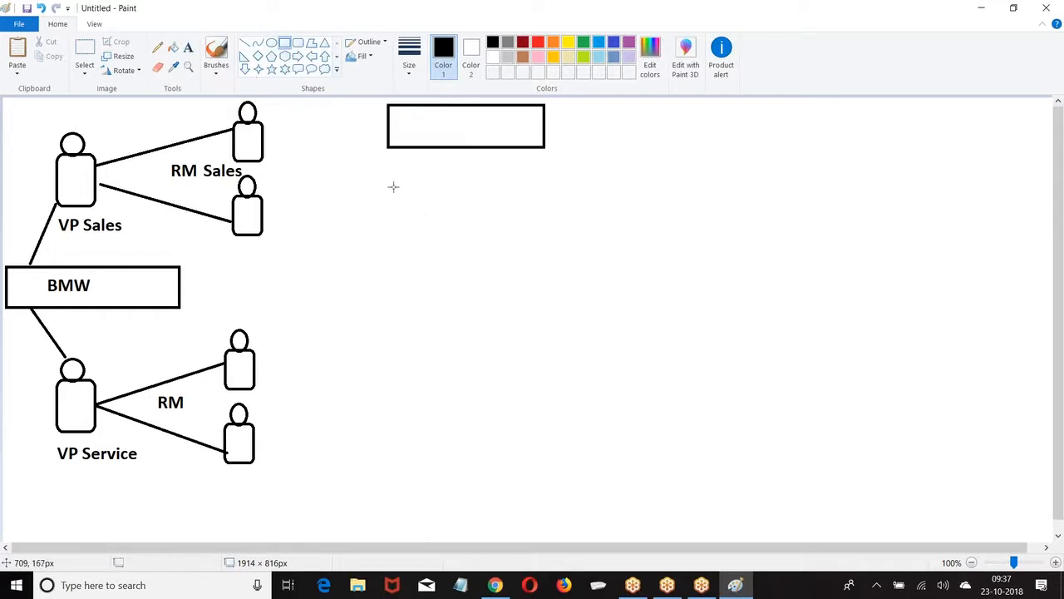
left_click_drag(386, 175, 545, 219)
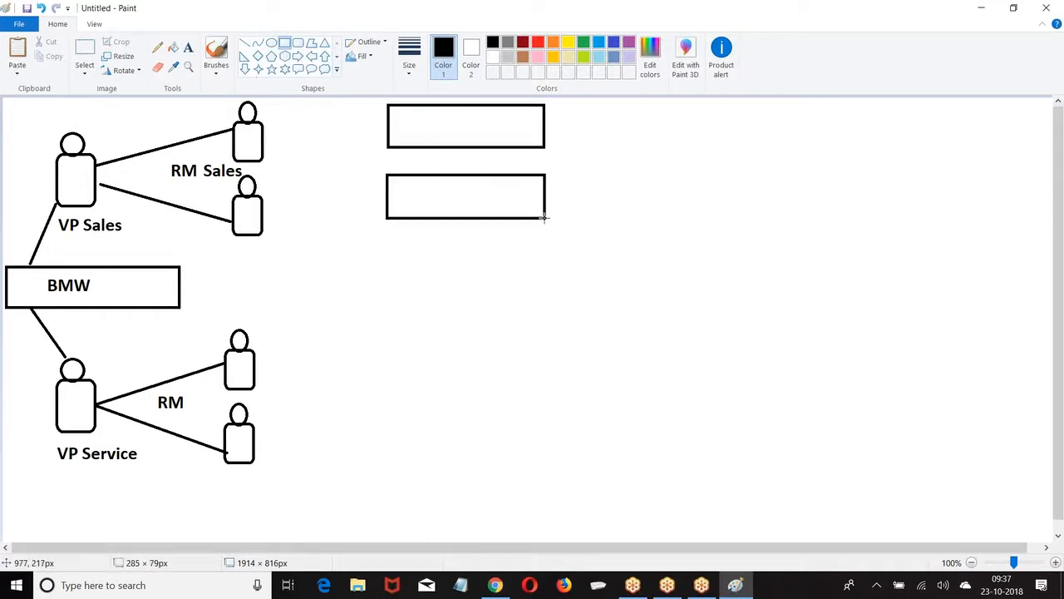
left_click(391, 256)
left_click_drag(385, 233, 544, 276)
left_click(428, 309)
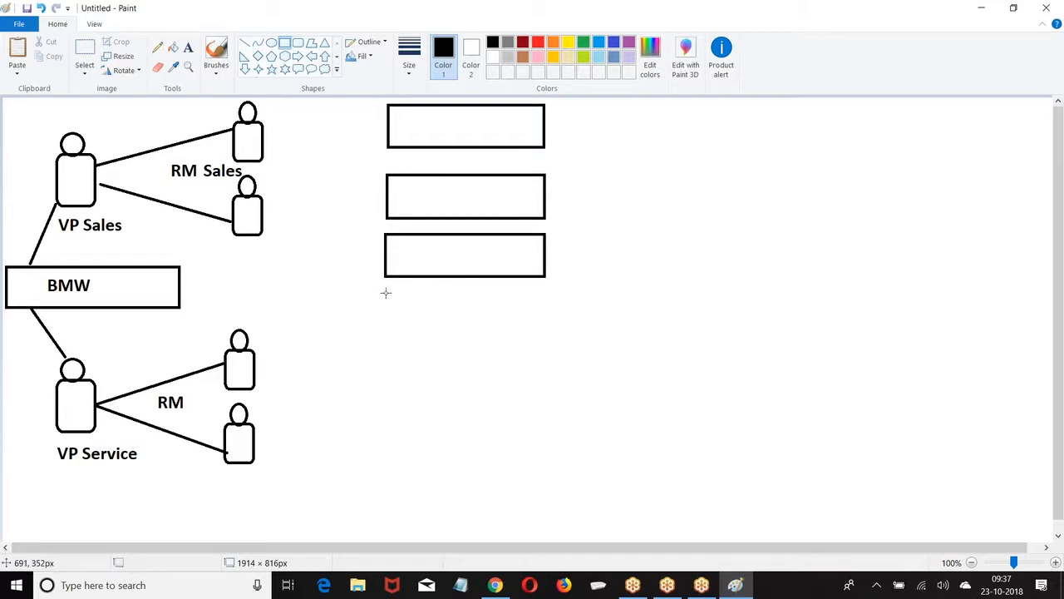
left_click_drag(385, 292, 545, 338)
left_click(662, 305)
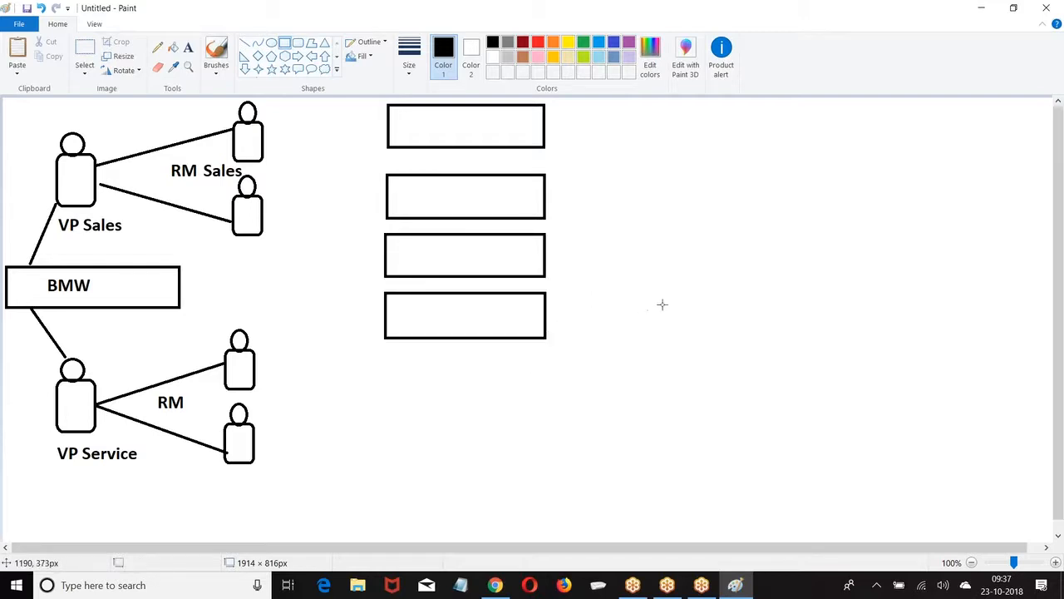
Connect the top two boxes to the upper RM figure and the bottom two to the lower one with lines
left_click(245, 42)
left_click_drag(268, 133, 385, 110)
left_click_drag(387, 184, 266, 135)
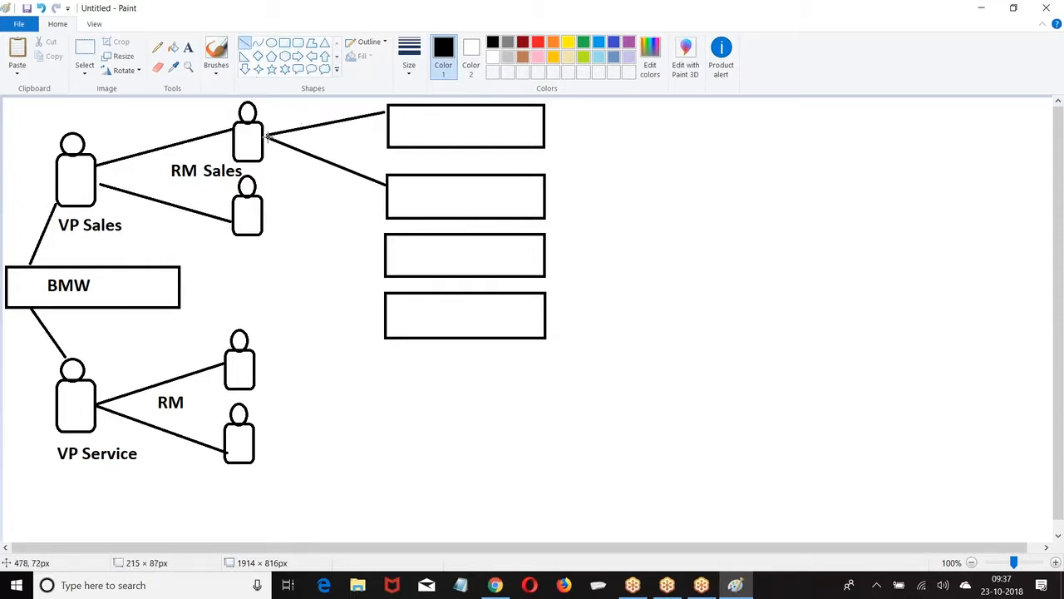
left_click_drag(385, 252, 262, 209)
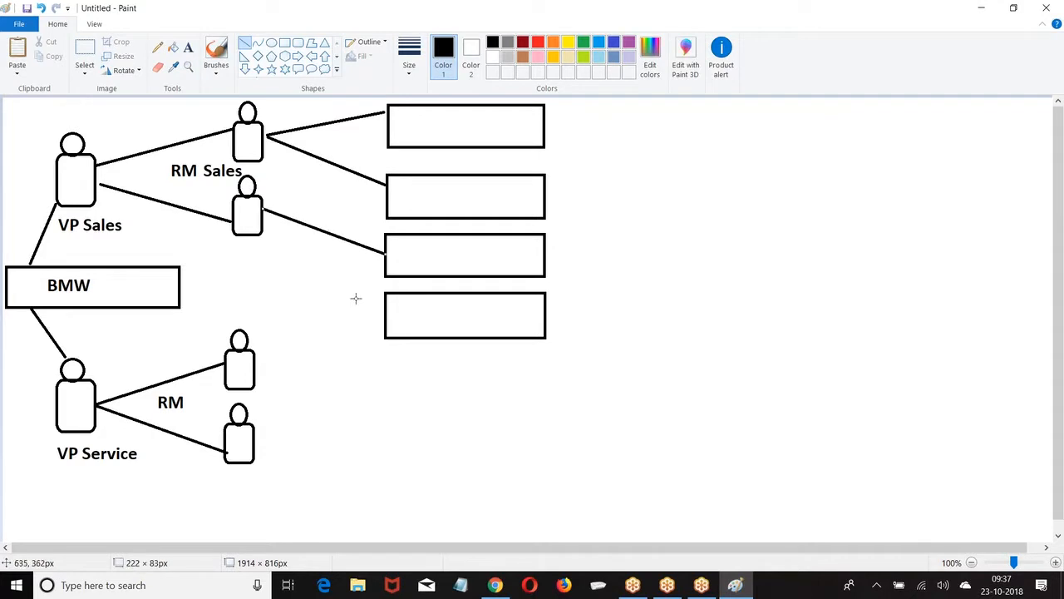
left_click_drag(384, 309, 264, 213)
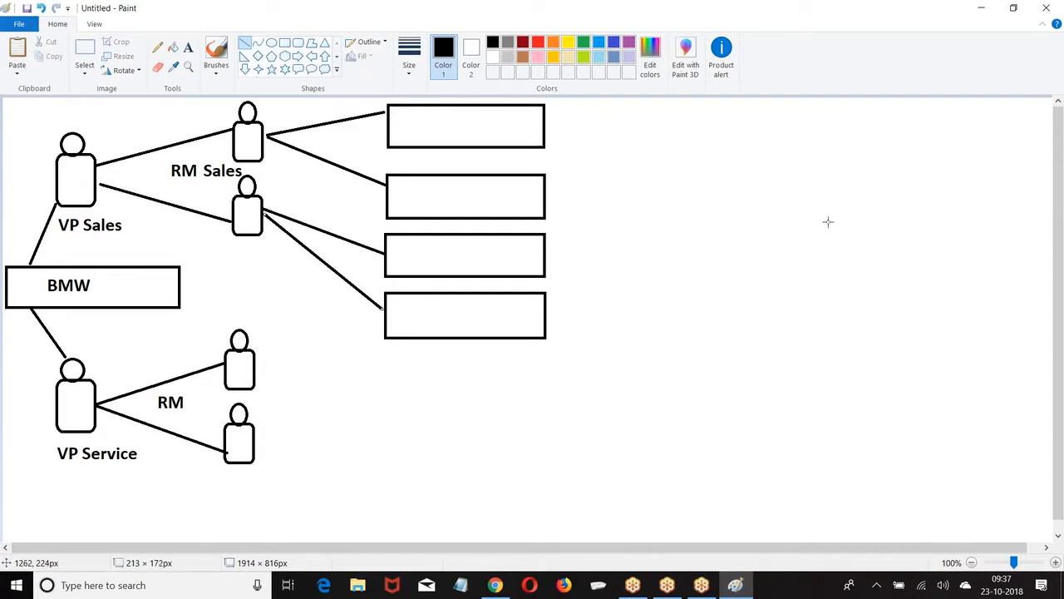
Label the first box 'ABCCorp' and the second box 'Saboo'
left_click(188, 47)
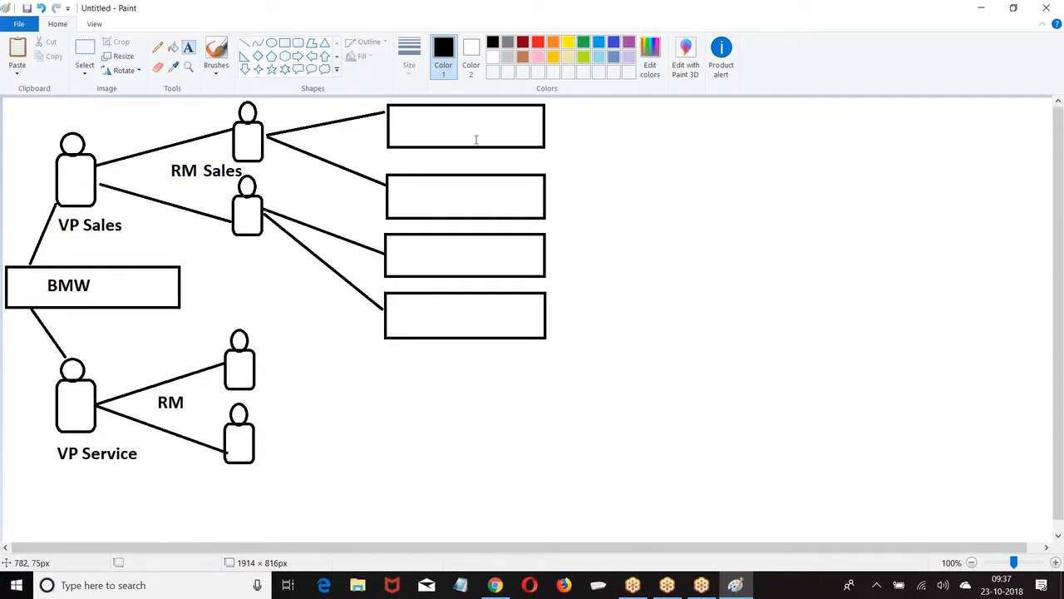
left_click(416, 115)
type("ABCCorp")
left_click(406, 195)
left_click(404, 190)
type("Sano")
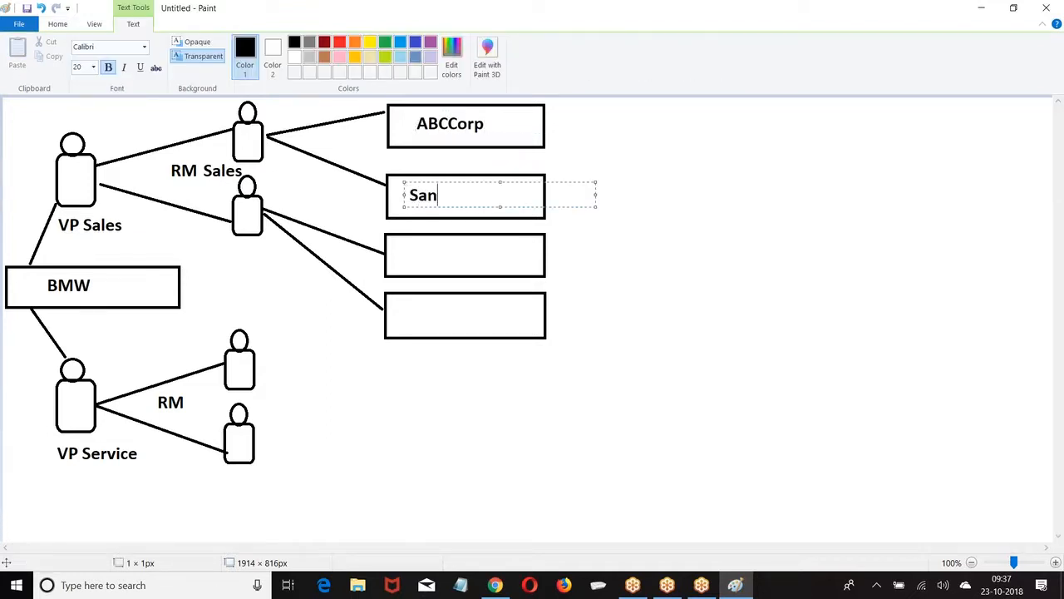
key("BackSpace")
key("BackSpace")
type("boo")
left_click(413, 249)
Label the third box 'Talwar' and the fourth box 'Panji Group'
left_click(413, 248)
type("Taw")
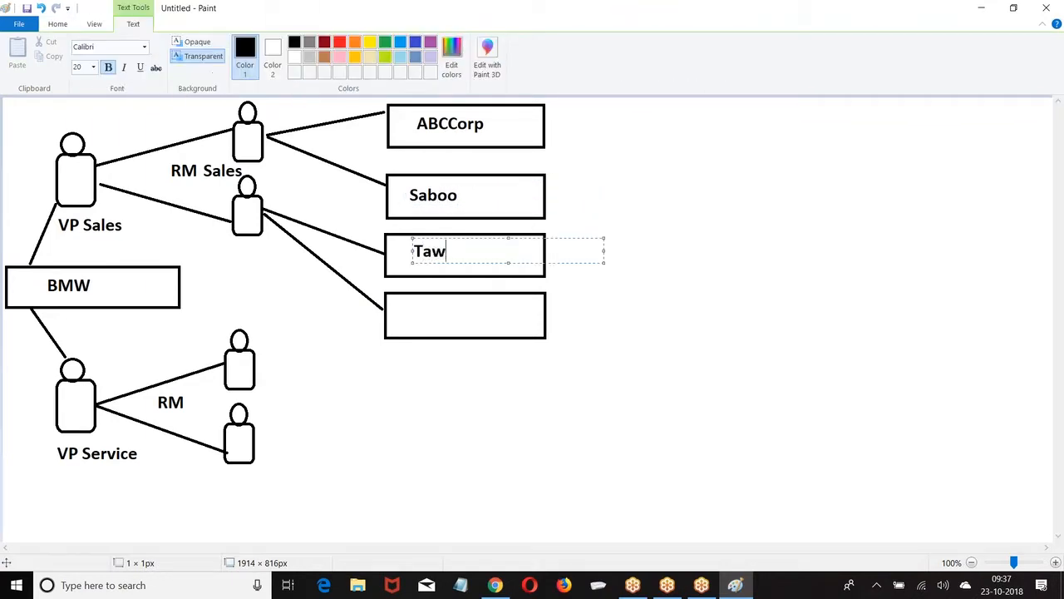
key("BackSpace")
type("lwar")
left_click(413, 309)
type("Panji Group")
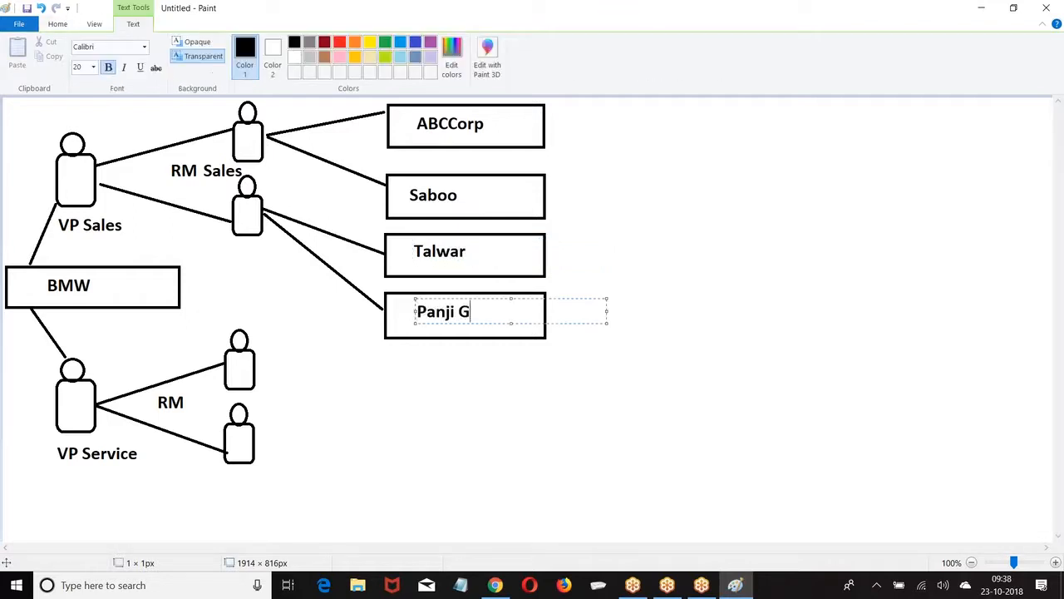
left_click(781, 259)
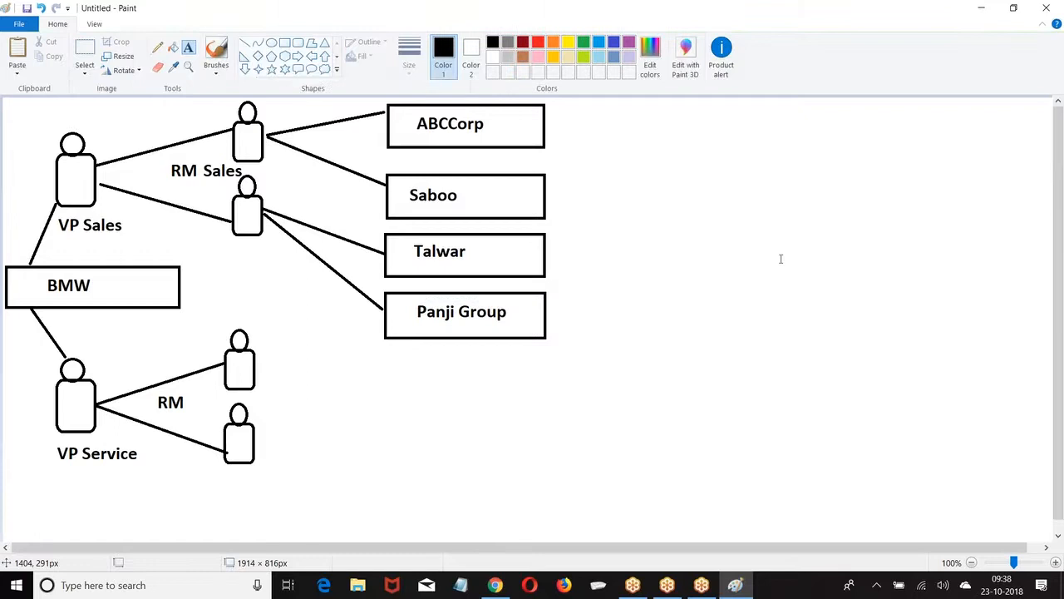
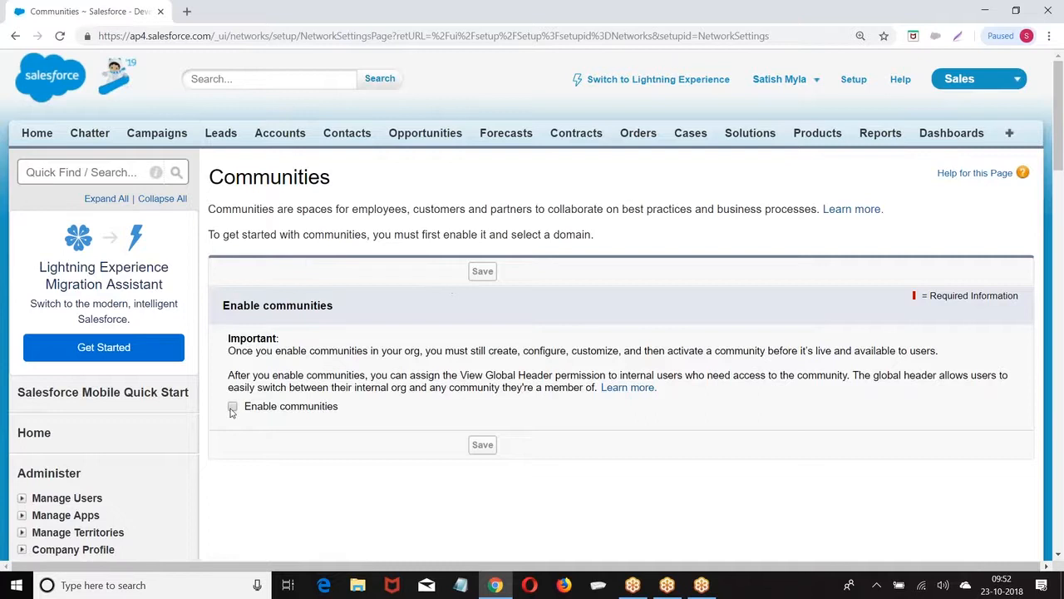
Enable communities with domain admin315 after confirming it is available, and confirm the save
scroll(499, 333, "down", 3)
left_click(331, 331)
type("admin315")
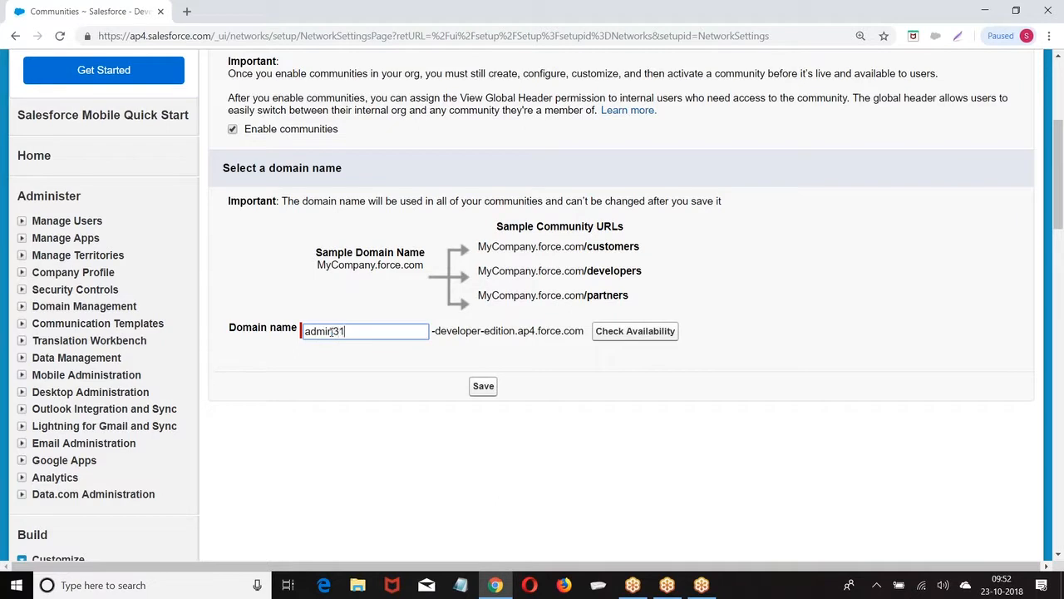
left_click(627, 335)
left_click(484, 401)
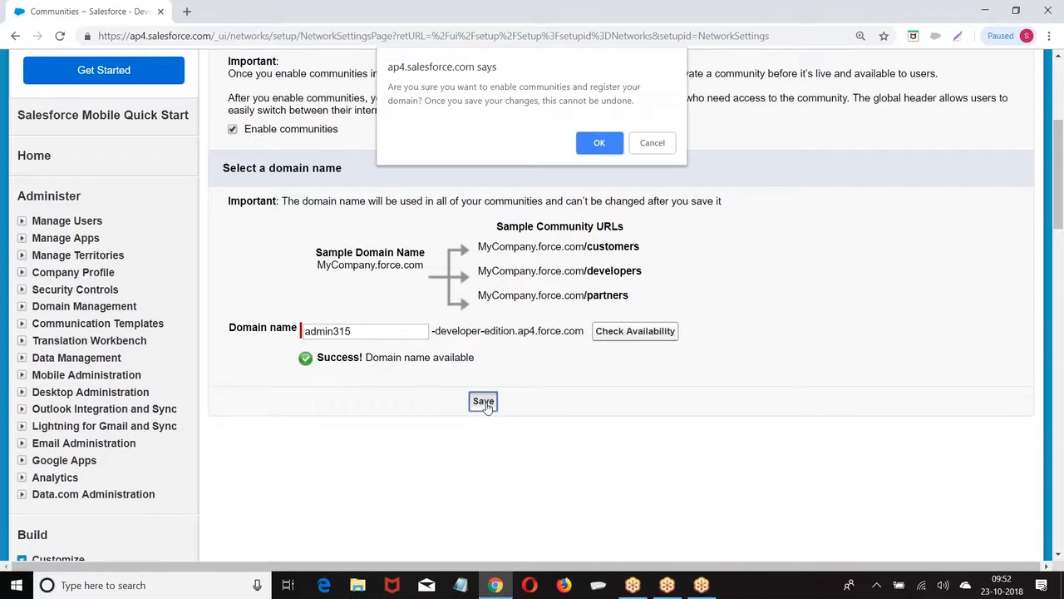
left_click(597, 143)
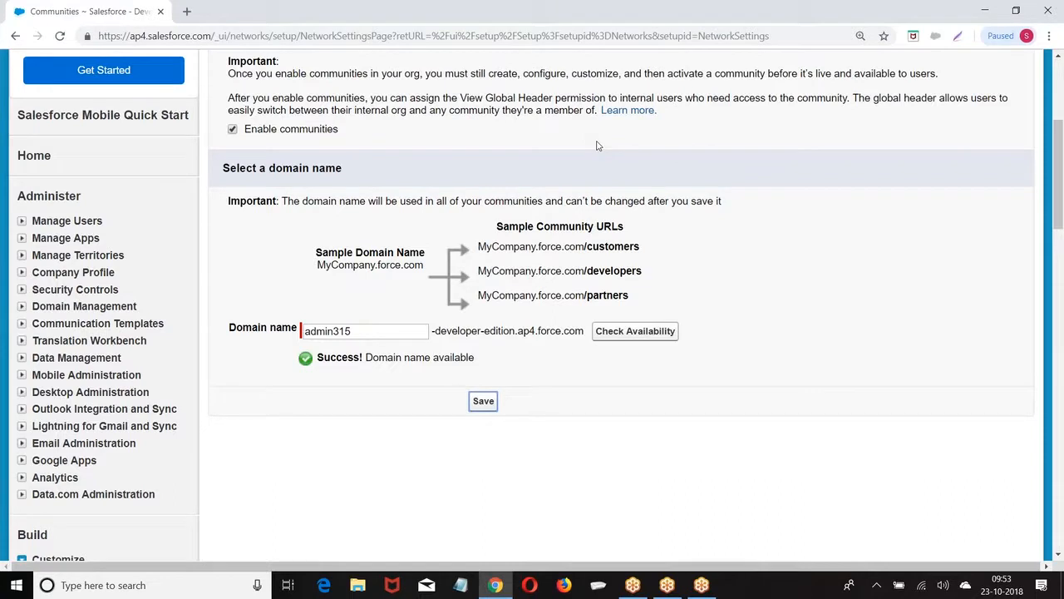
scroll(611, 204, "up", 3)
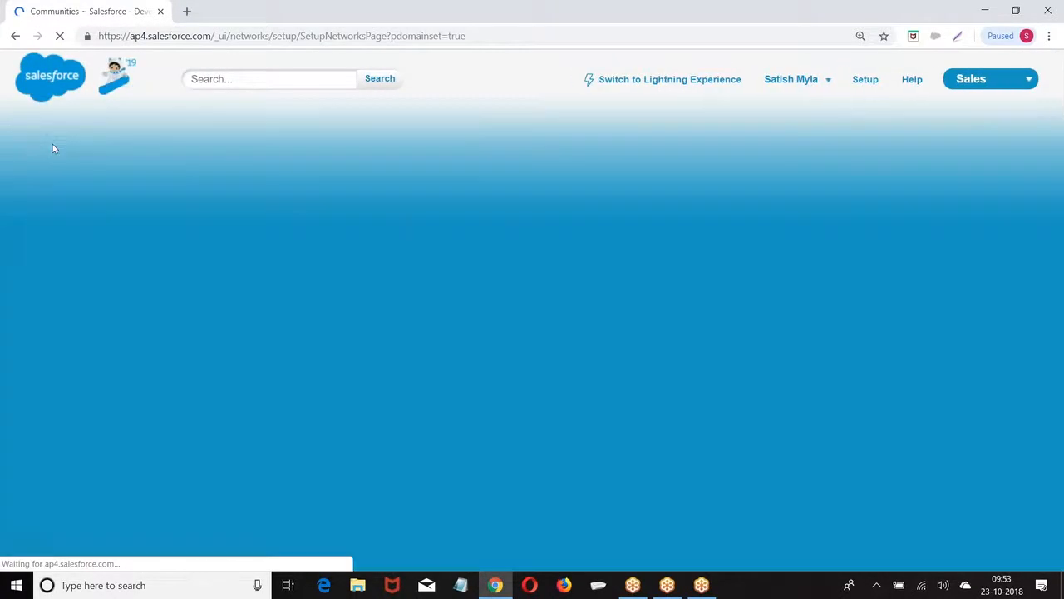
Go to Manage Users > Profiles and start a New Profile on the Clone Profile form
scroll(2, 212, "down", 7)
scroll(2, 211, "down", 1)
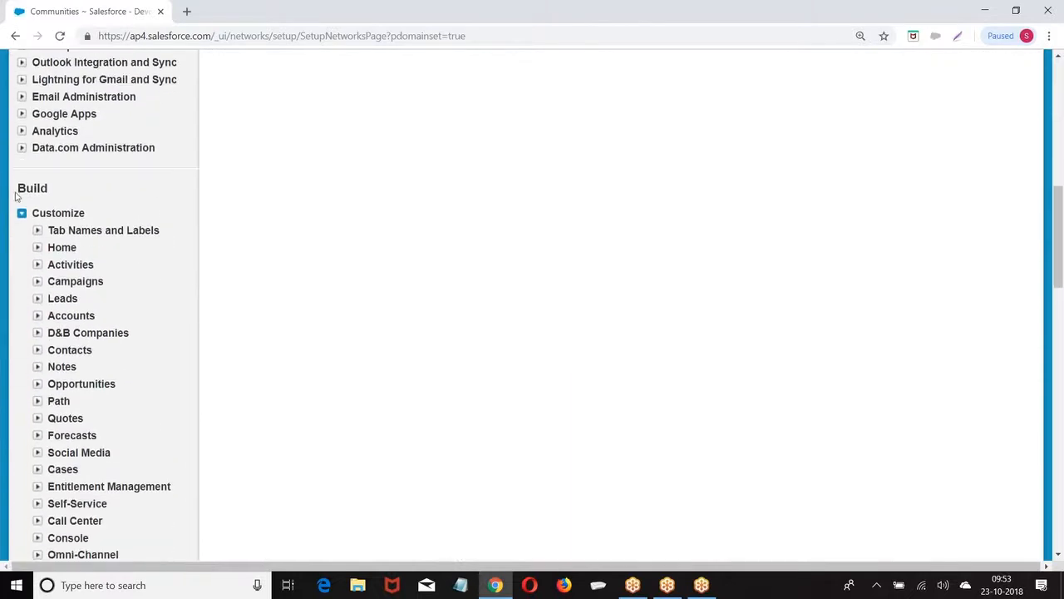
scroll(54, 213, "down", 5)
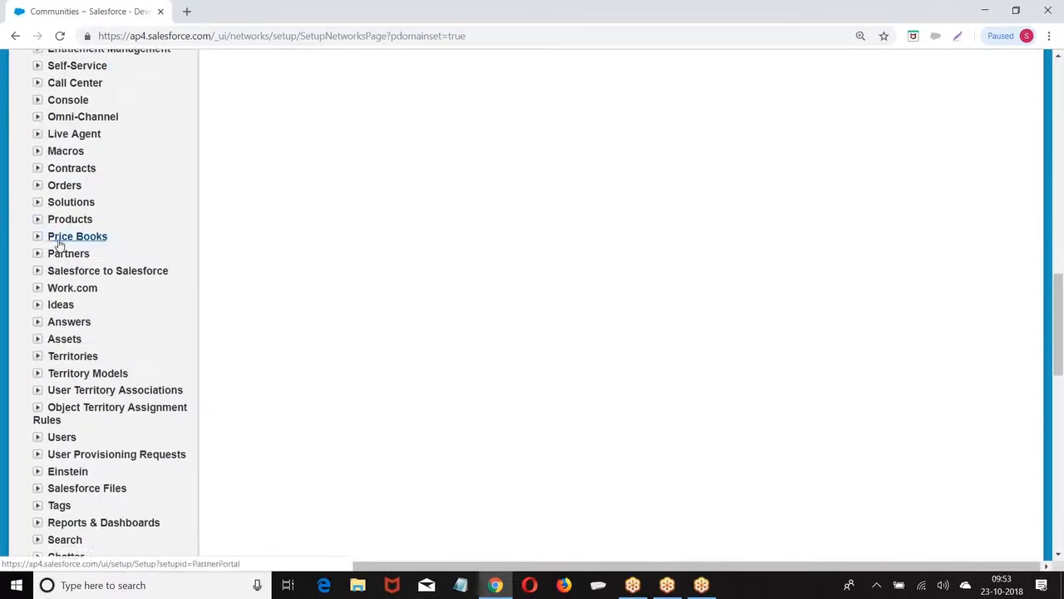
scroll(59, 244, "down", 5)
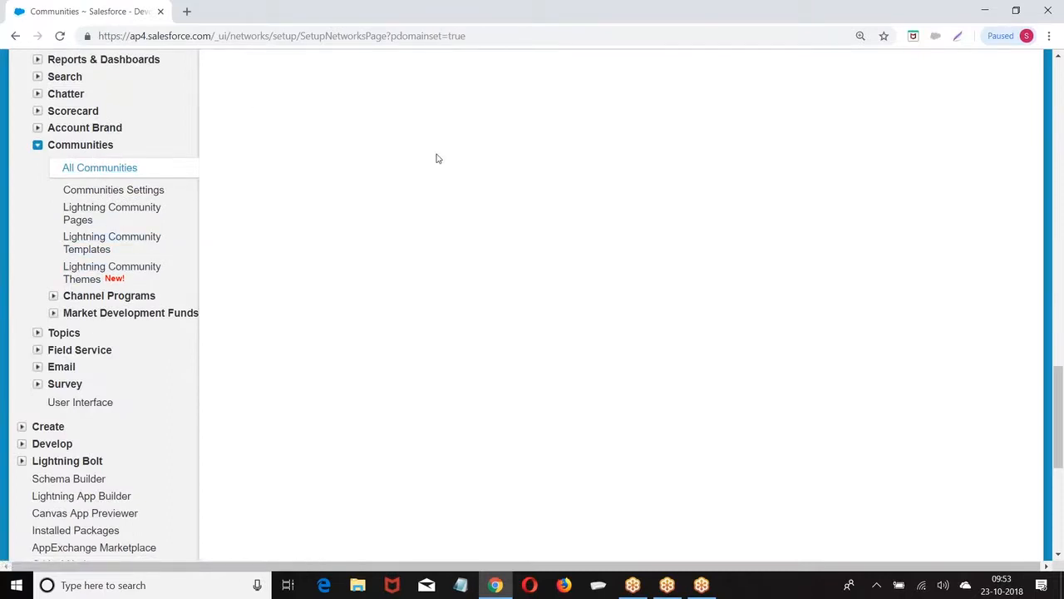
scroll(443, 165, "up", 2)
scroll(349, 274, "up", 15)
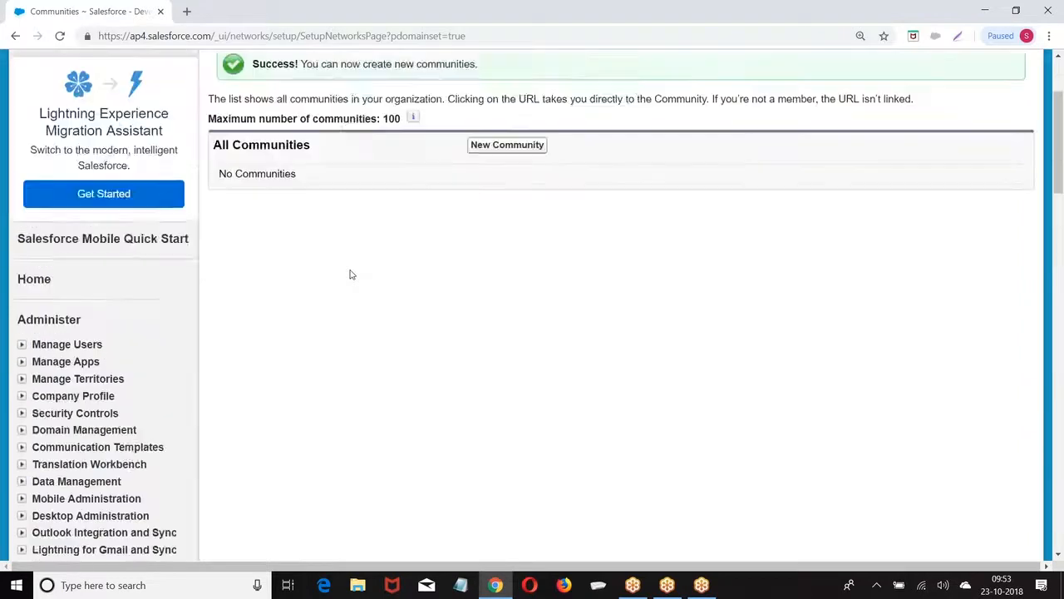
scroll(183, 240, "down", 3)
left_click(21, 219)
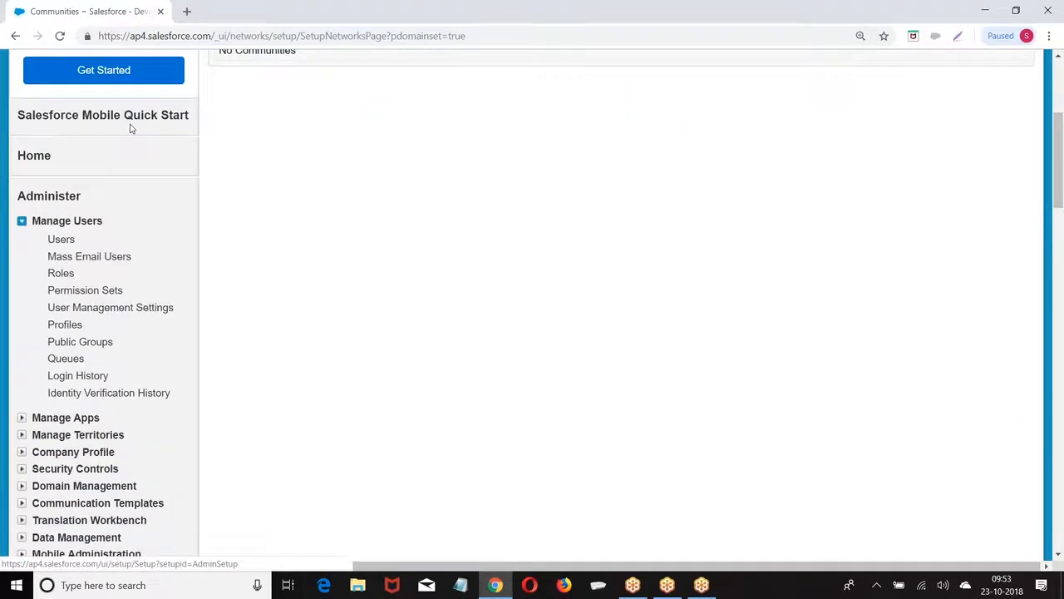
scroll(2, 156, "down", 2)
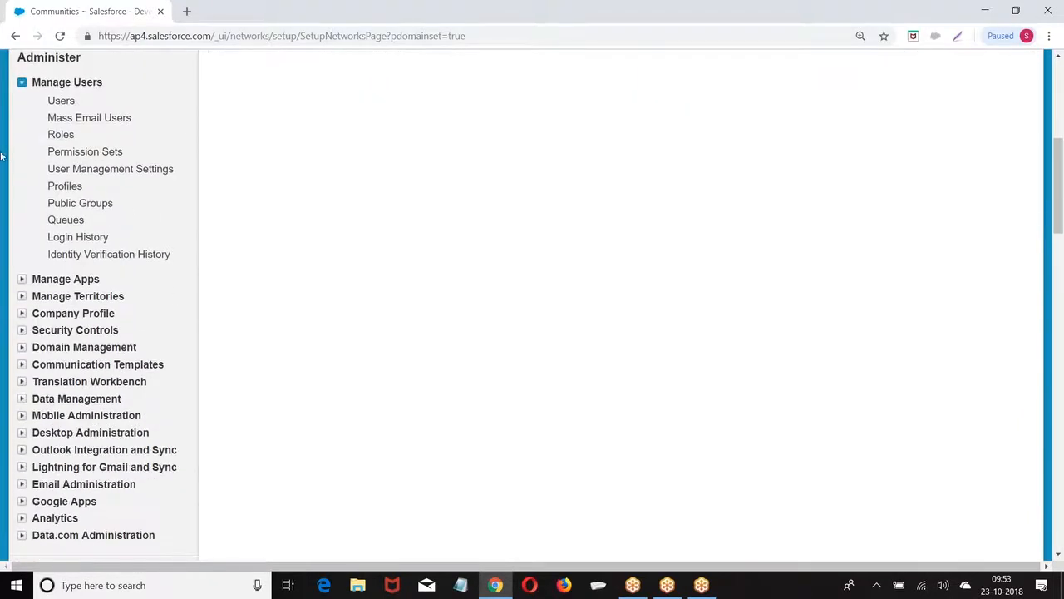
left_click(62, 188)
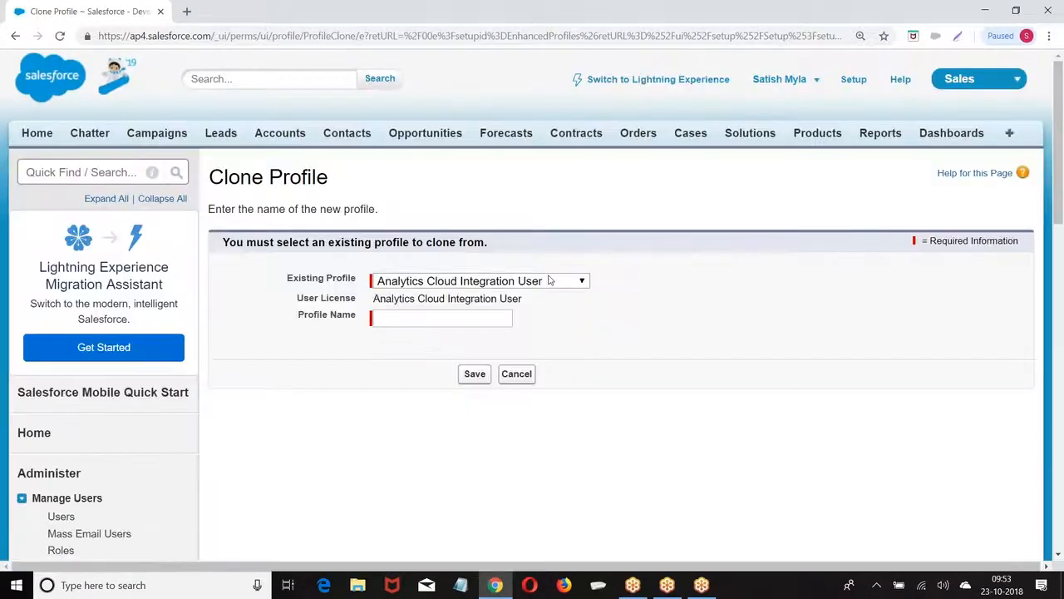
left_click(546, 281)
Clone Customer Community User into a new profile named 'ICICI Customer' and save it
scroll(515, 451, "down", 2)
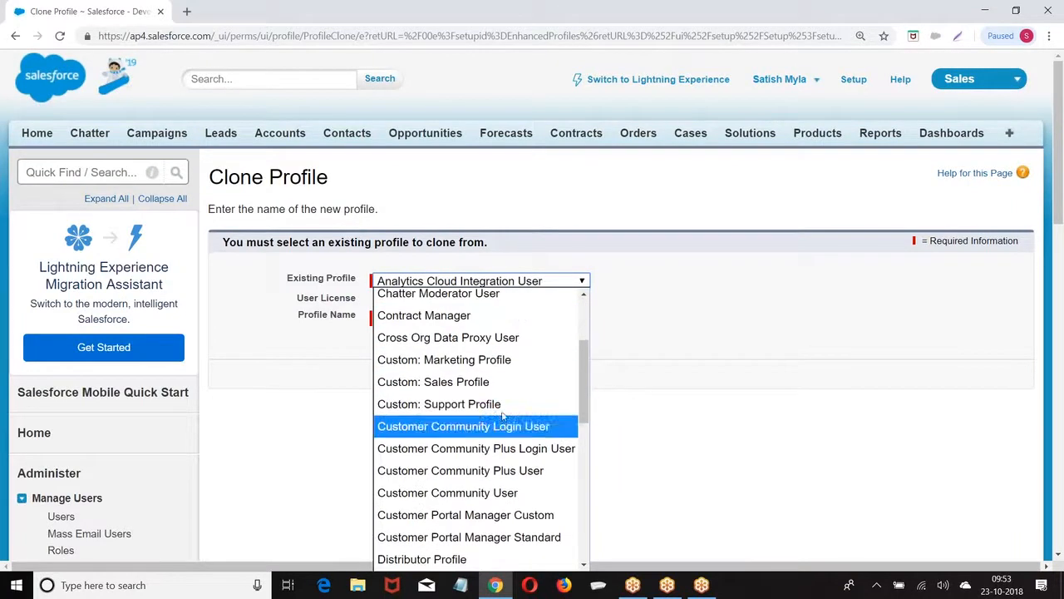
scroll(516, 363, "down", 3)
scroll(499, 359, "up", 2)
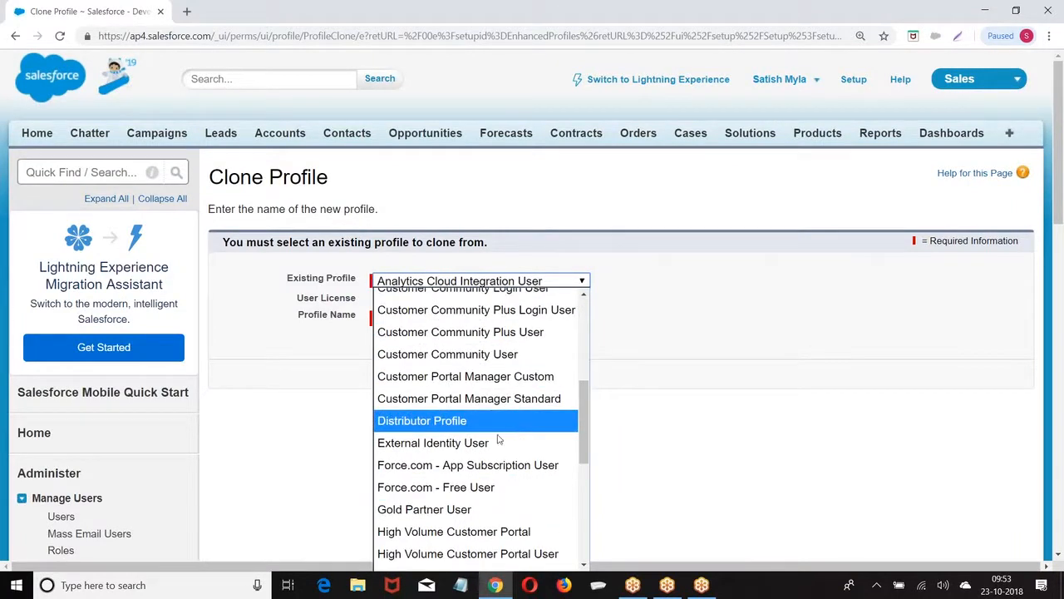
left_click(488, 354)
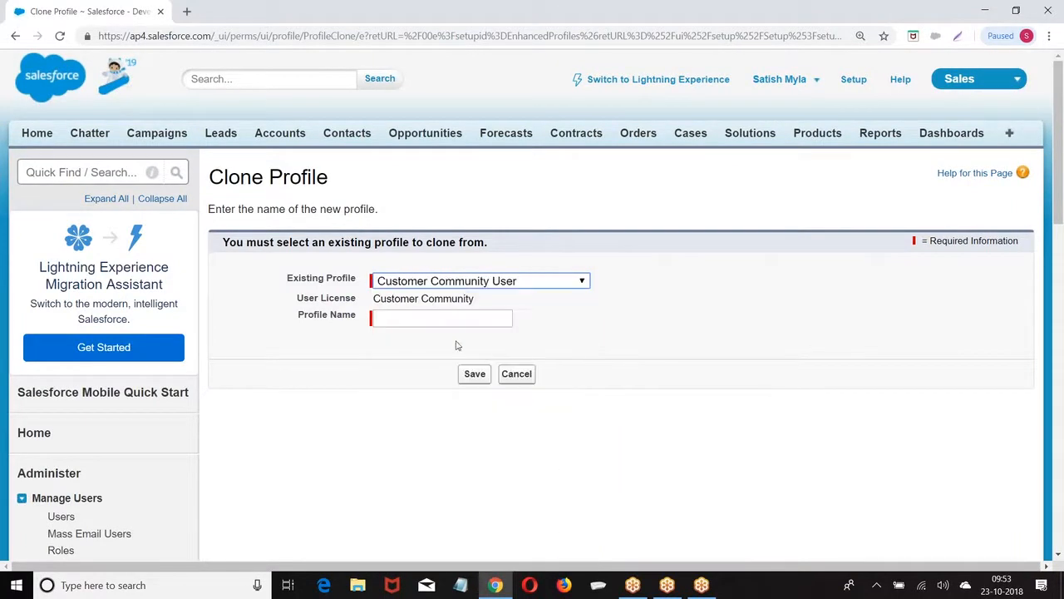
left_click(423, 318)
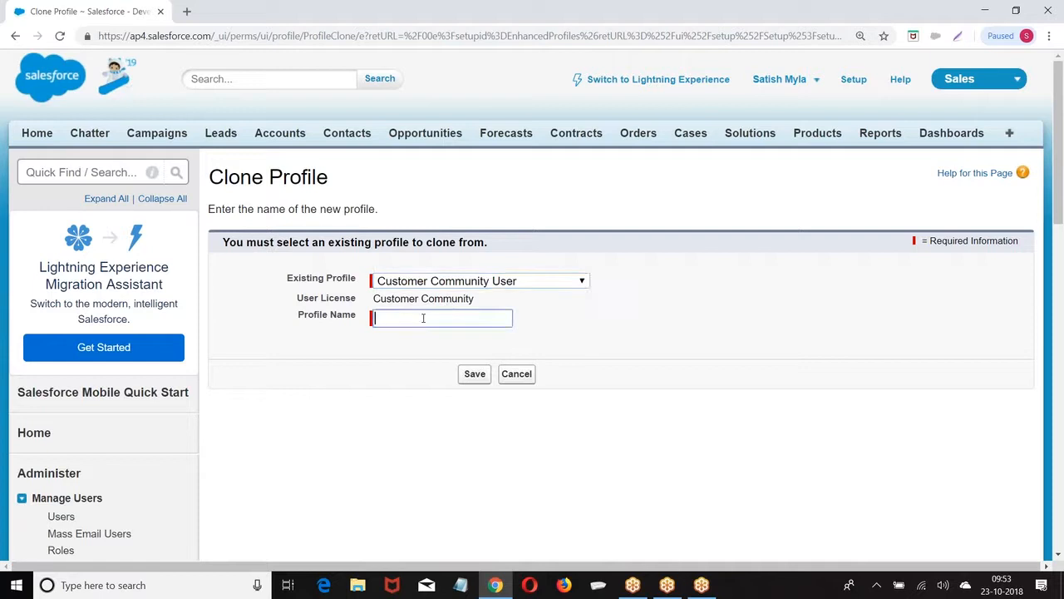
type("ICICI Customer")
left_click(478, 375)
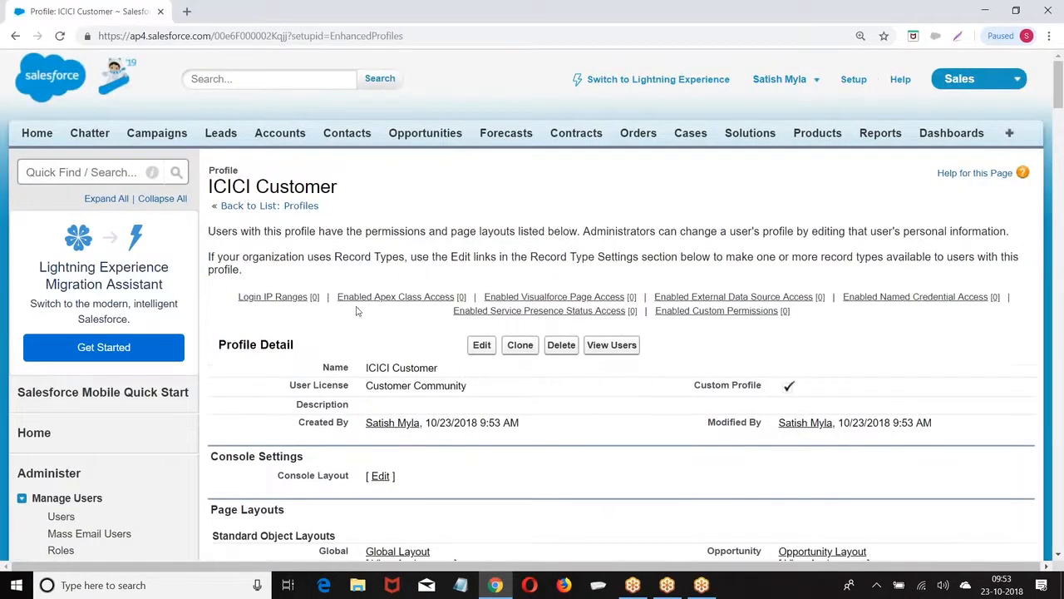
Edit the ICICI Customer profile and scroll to its Custom Object Permissions
scroll(399, 225, "down", 2)
scroll(399, 220, "down", 3)
scroll(483, 212, "up", 2)
left_click(481, 207)
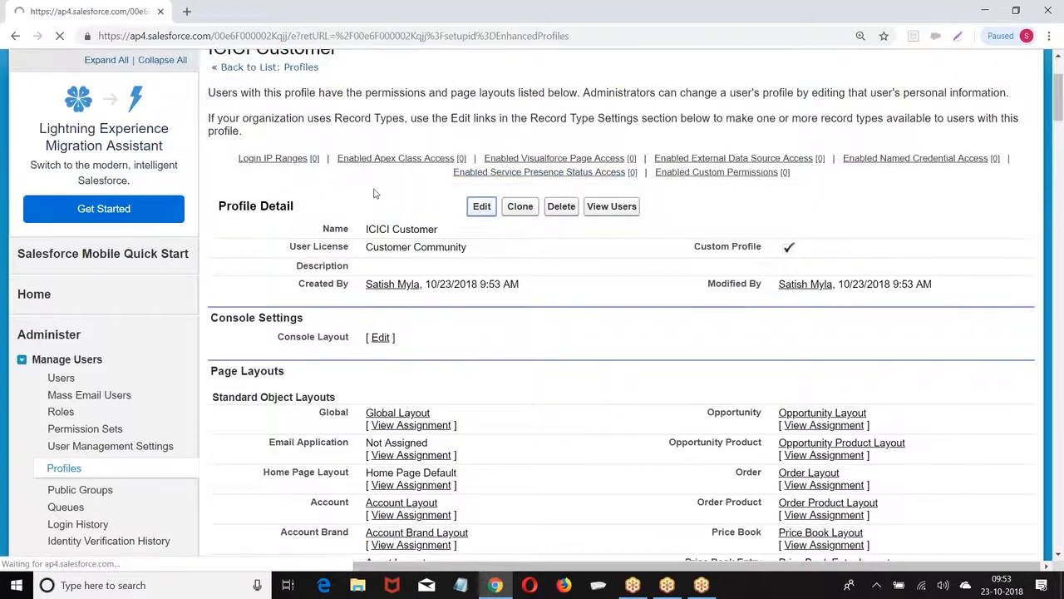
scroll(374, 192, "down", 3)
scroll(374, 193, "down", 10)
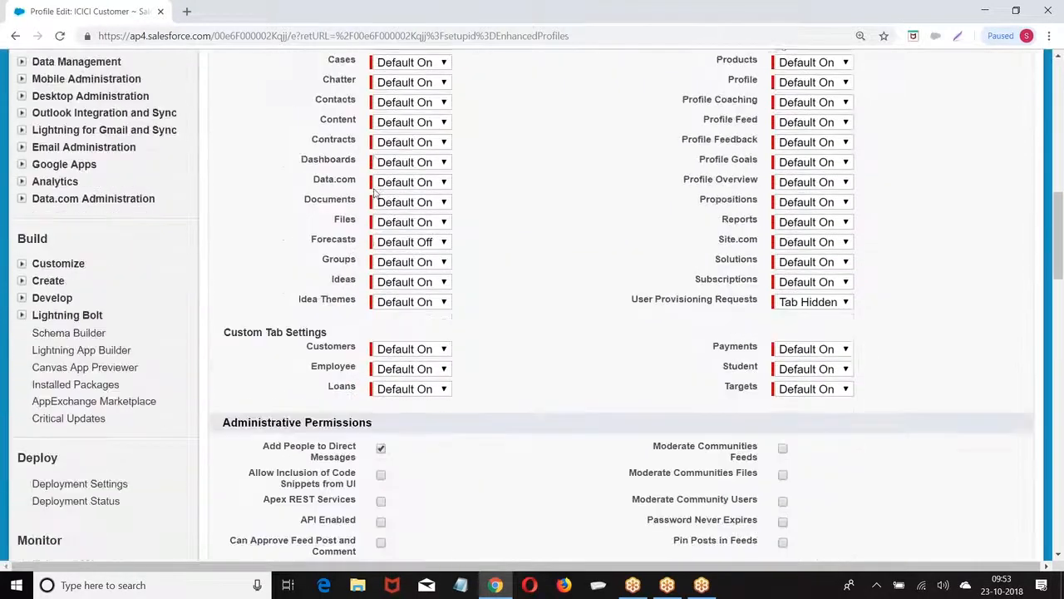
scroll(375, 193, "up", 4)
scroll(374, 193, "up", 8)
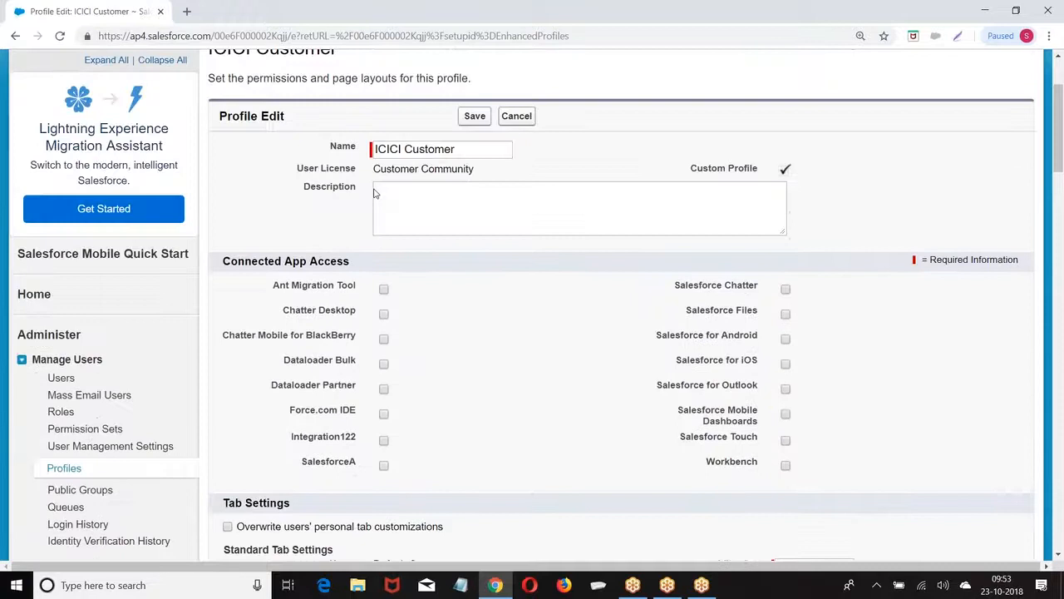
scroll(374, 193, "down", 3)
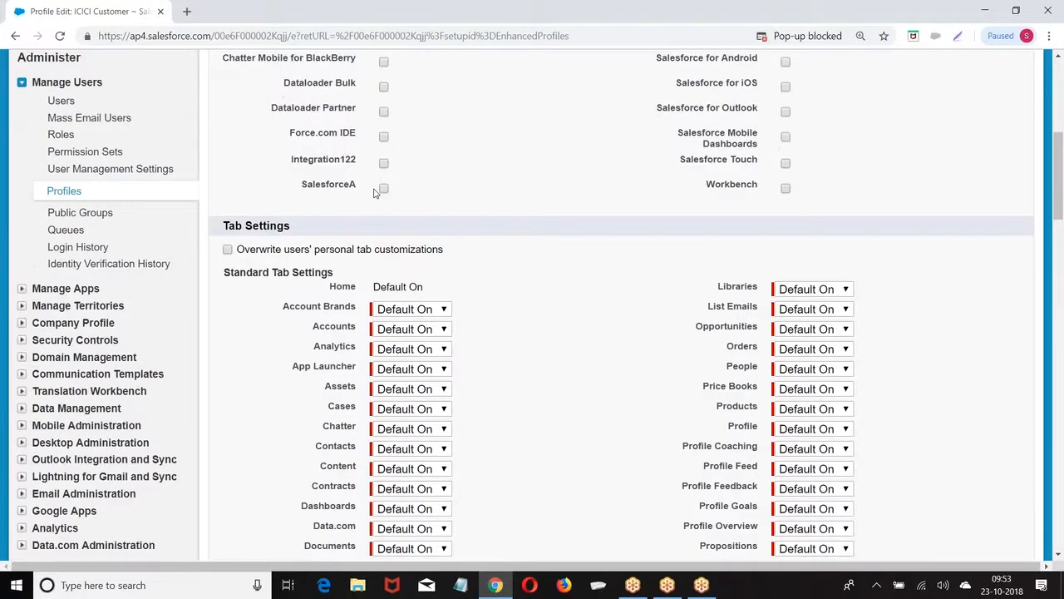
scroll(374, 193, "down", 20)
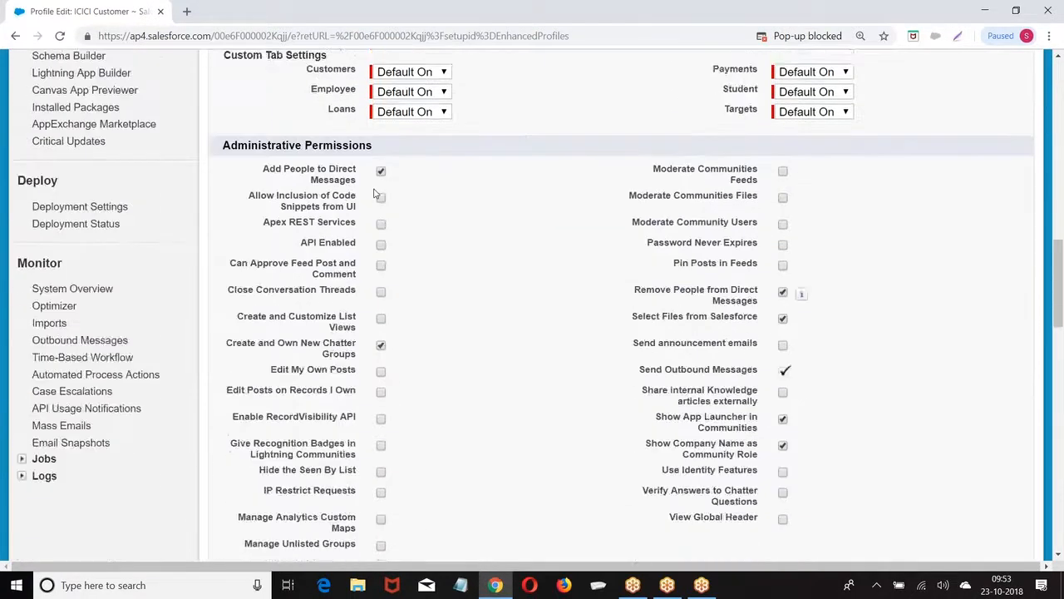
scroll(374, 193, "down", 3)
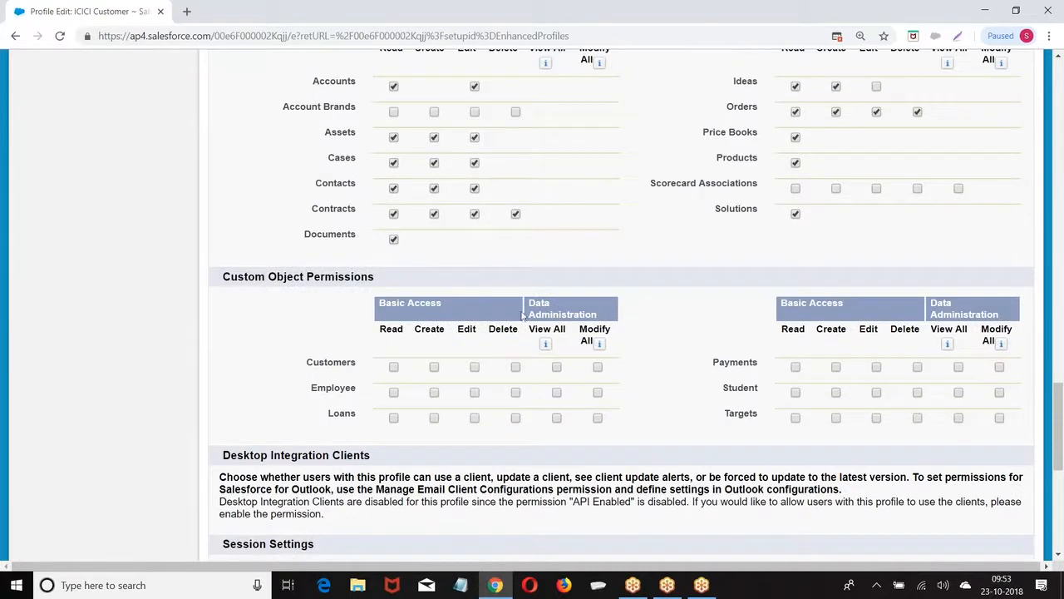
Grant Read, Create, Edit and Delete on Customers, Employee and Loans, without View All/Modify All
left_click(515, 368)
left_click(433, 367)
left_click(597, 366)
left_click(597, 392)
left_click(597, 418)
left_click(434, 393)
left_click(434, 417)
left_click(556, 367)
left_click(556, 392)
left_click(556, 417)
Grant full Read, Create, Edit and Delete on Payments, Student and Targets, then save the profile
left_click(917, 368)
left_click(918, 393)
left_click(918, 418)
left_click(836, 368)
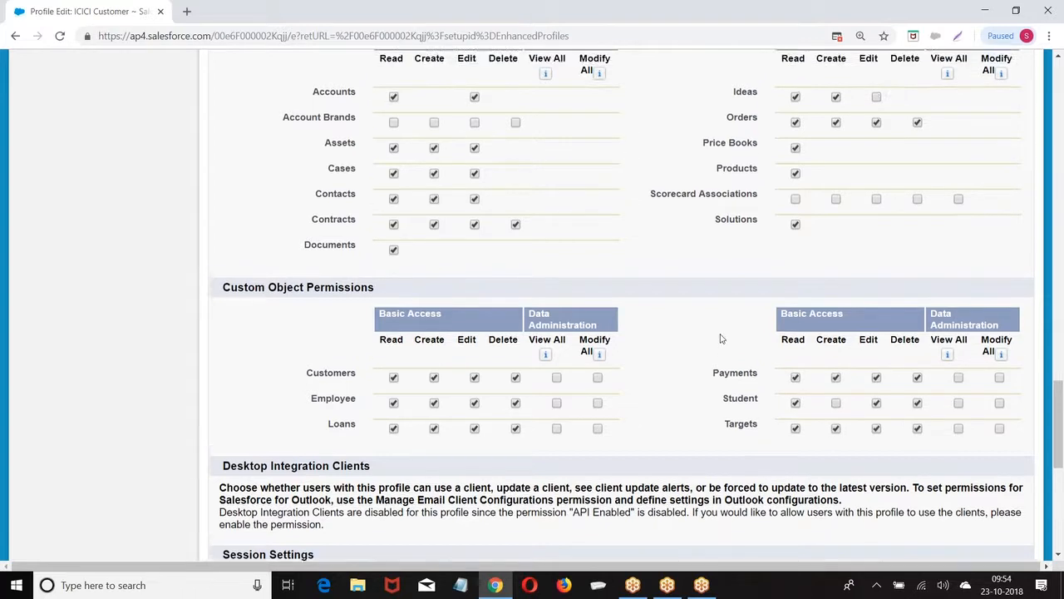
scroll(443, 277, "up", 3)
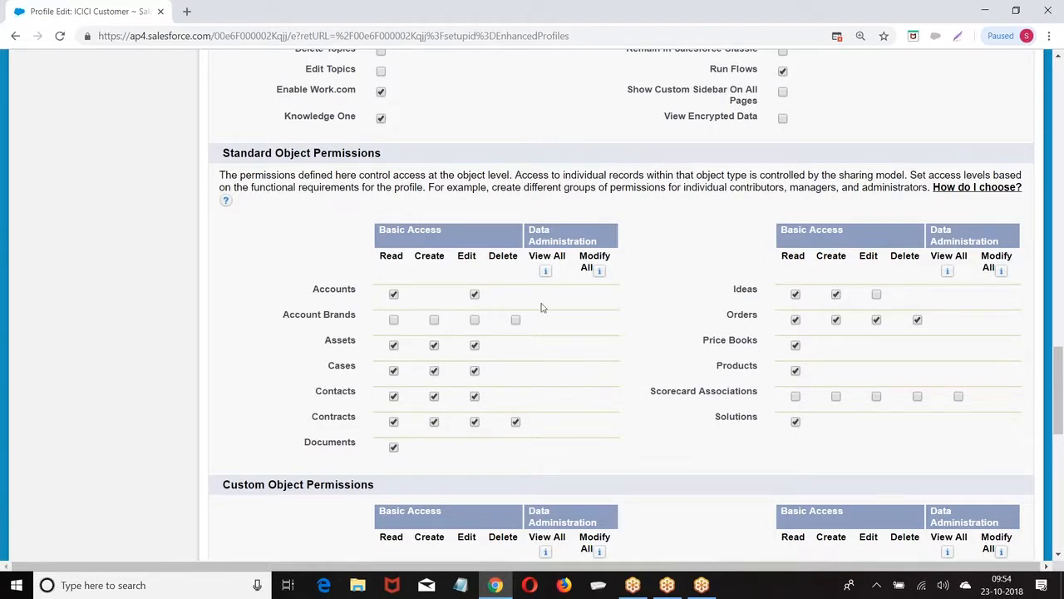
scroll(555, 280, "down", 15)
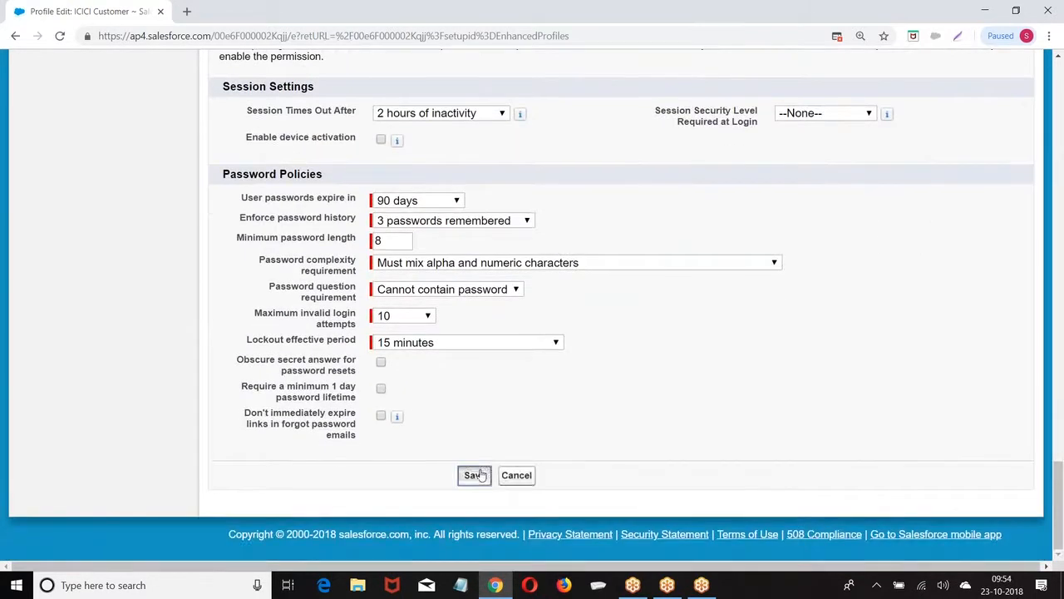
left_click(472, 474)
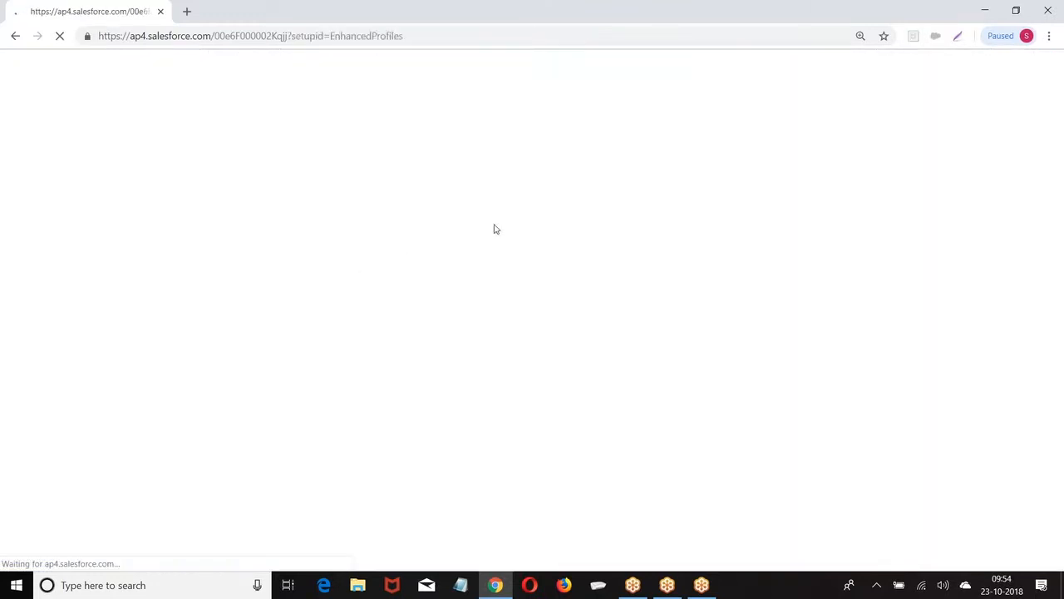
Open Customize > Communities > All Communities from the Setup sidebar
scroll(368, 177, "down", 2)
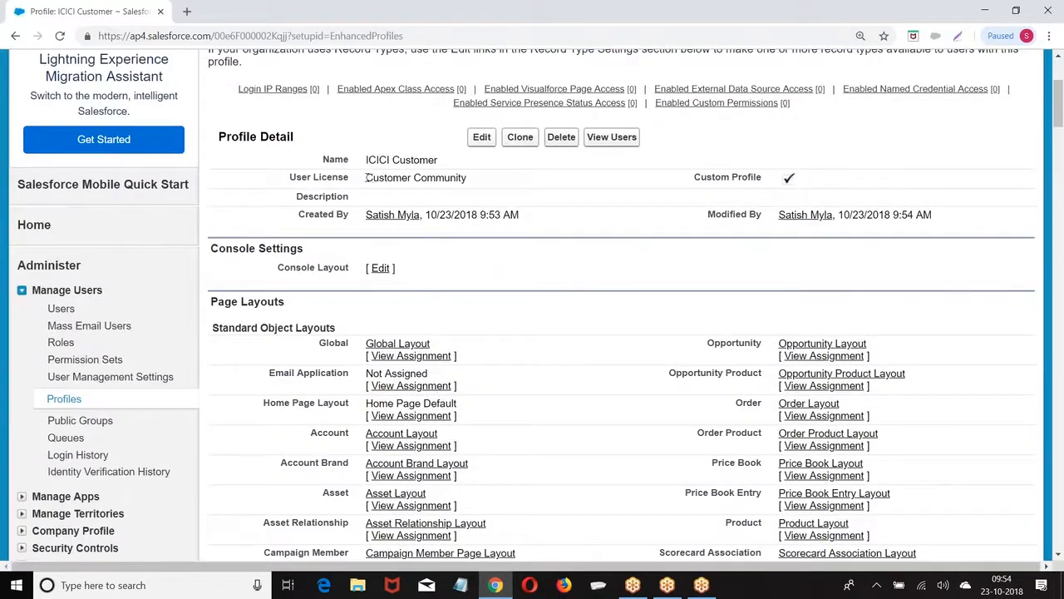
left_click_drag(368, 177, 511, 181)
scroll(508, 181, "down", 3)
scroll(532, 304, "down", 5)
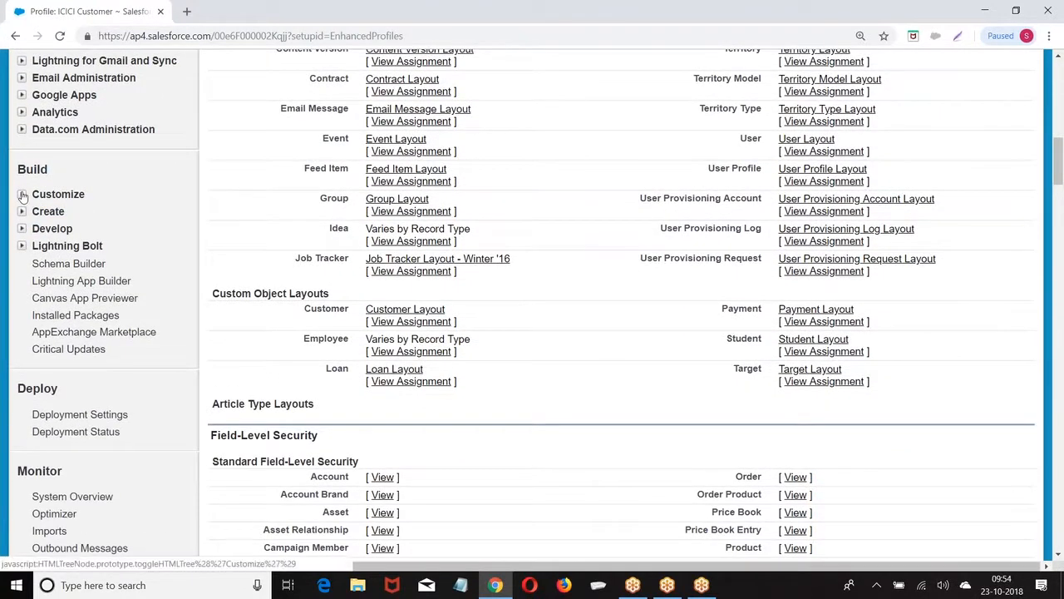
left_click(22, 193)
scroll(23, 208, "down", 6)
scroll(25, 222, "down", 4)
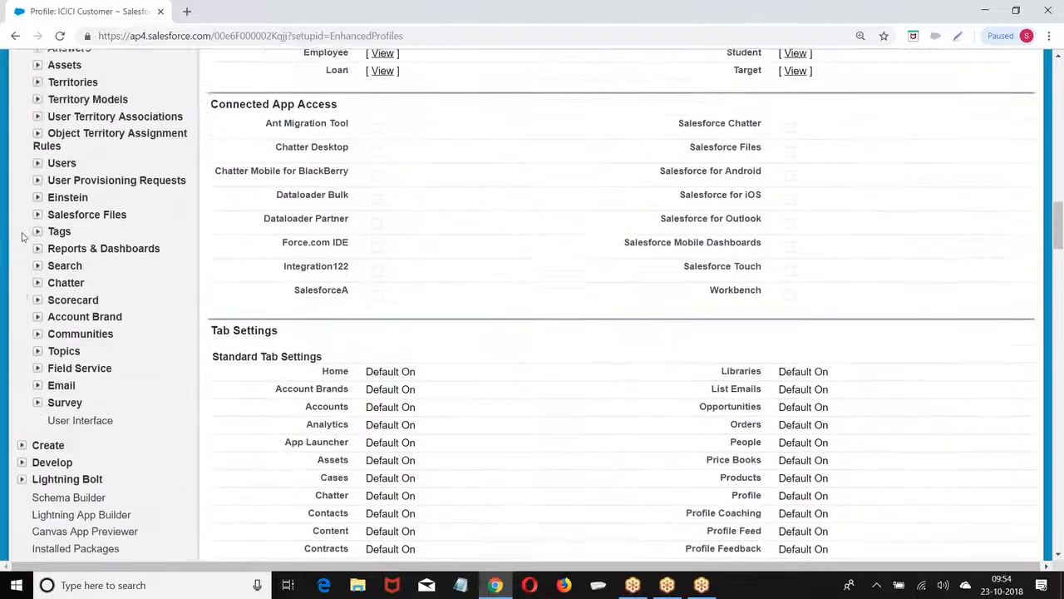
left_click(37, 197)
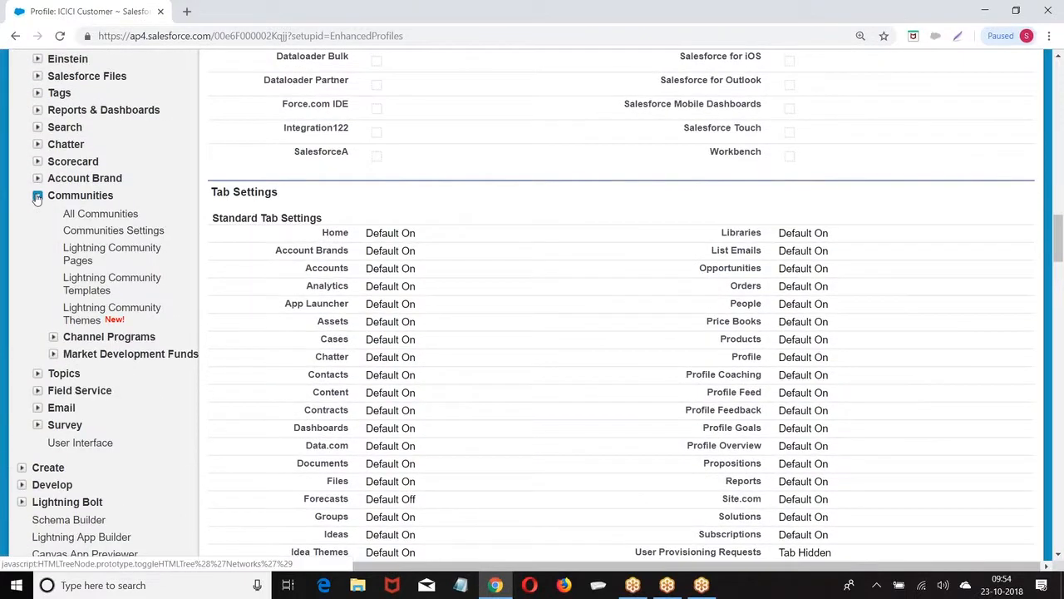
left_click(94, 218)
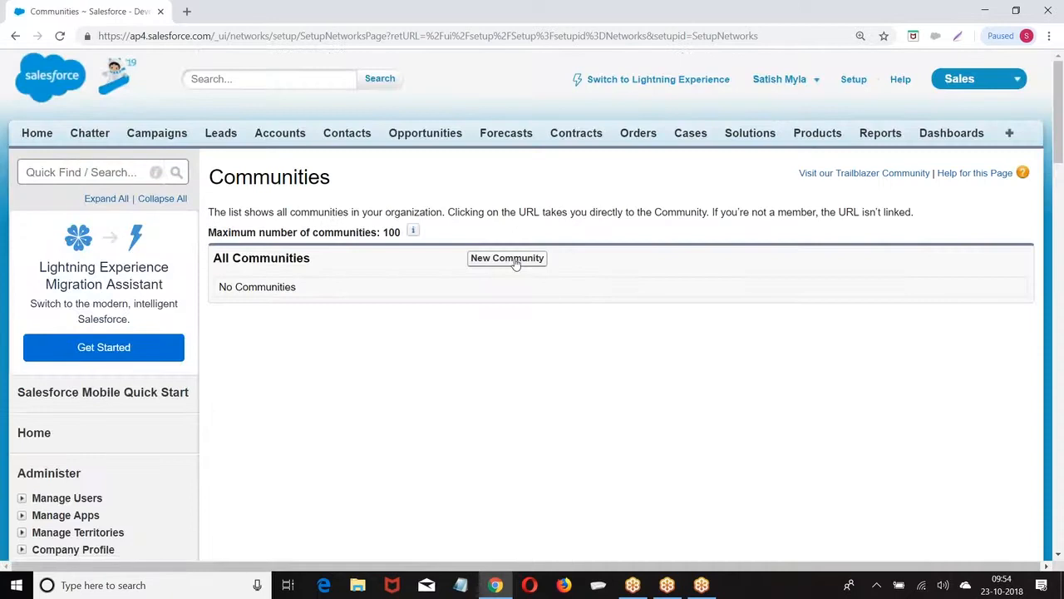
Start a new community from the Salesforce Tabs + Visualforce template
left_click(516, 261)
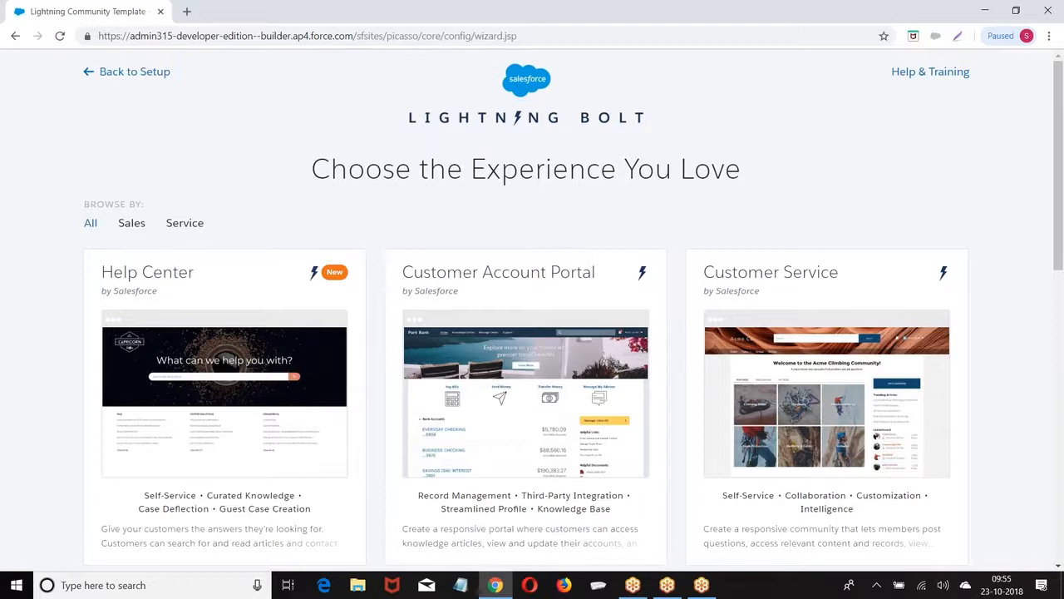
scroll(432, 265, "down", 4)
scroll(253, 341, "down", 5)
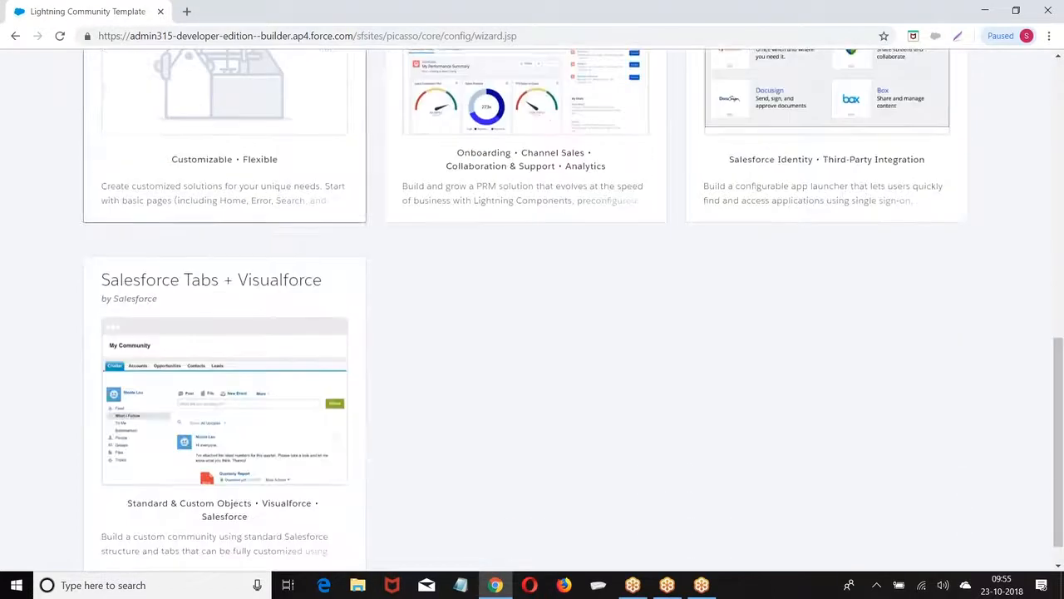
left_click(217, 364)
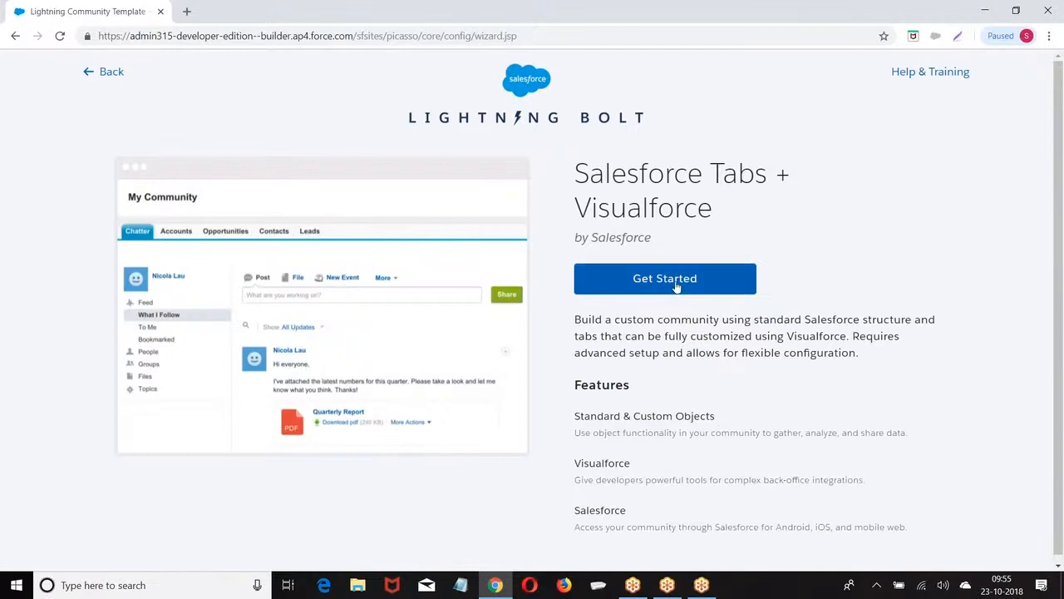
left_click(665, 283)
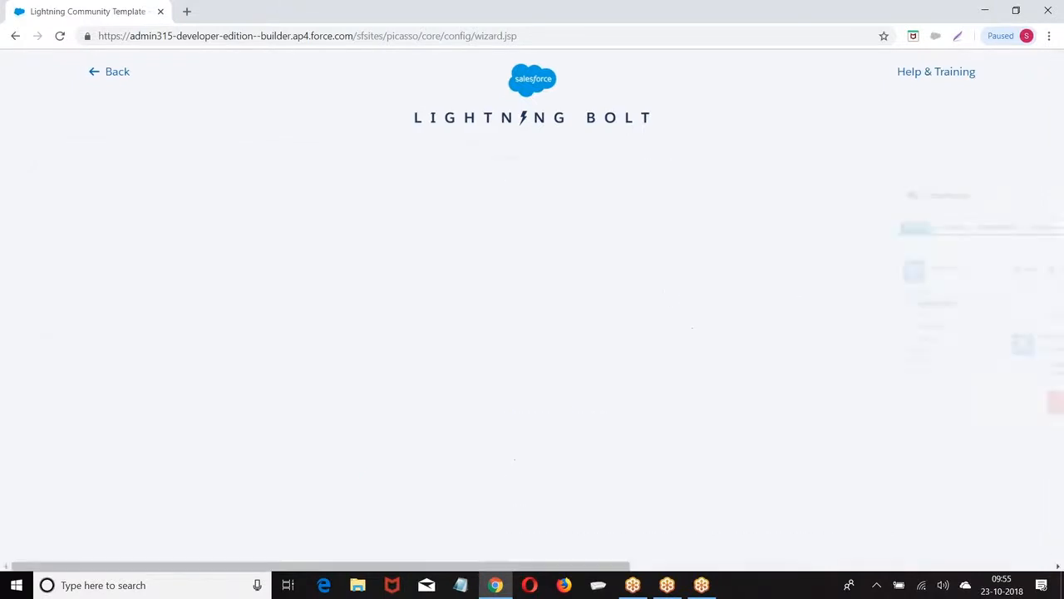
Name the community AdminPortal with URL suffix adminportal and create it
left_click(597, 259)
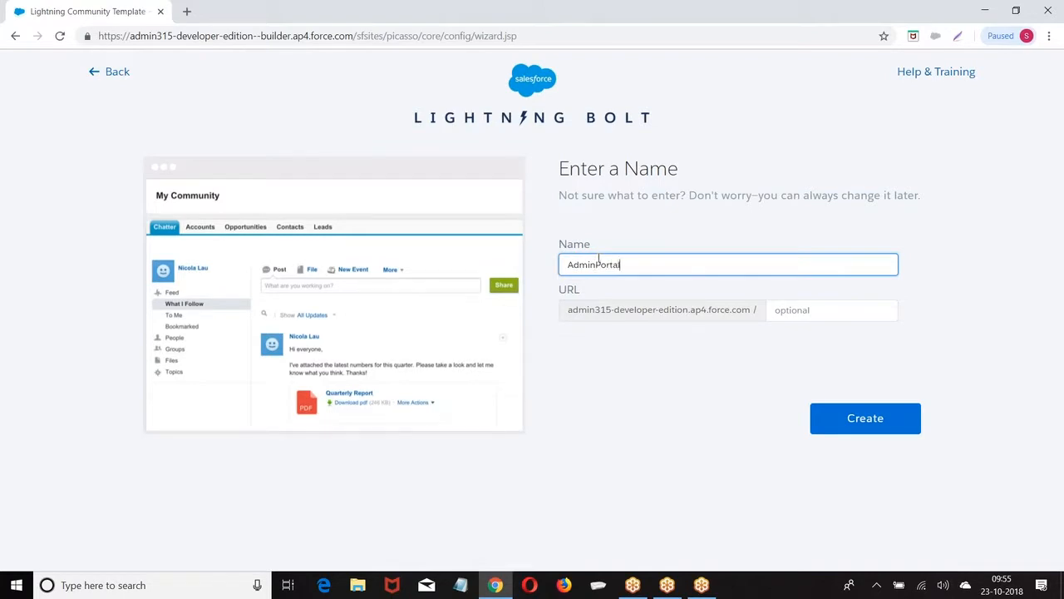
left_click(812, 306)
type("adminportal")
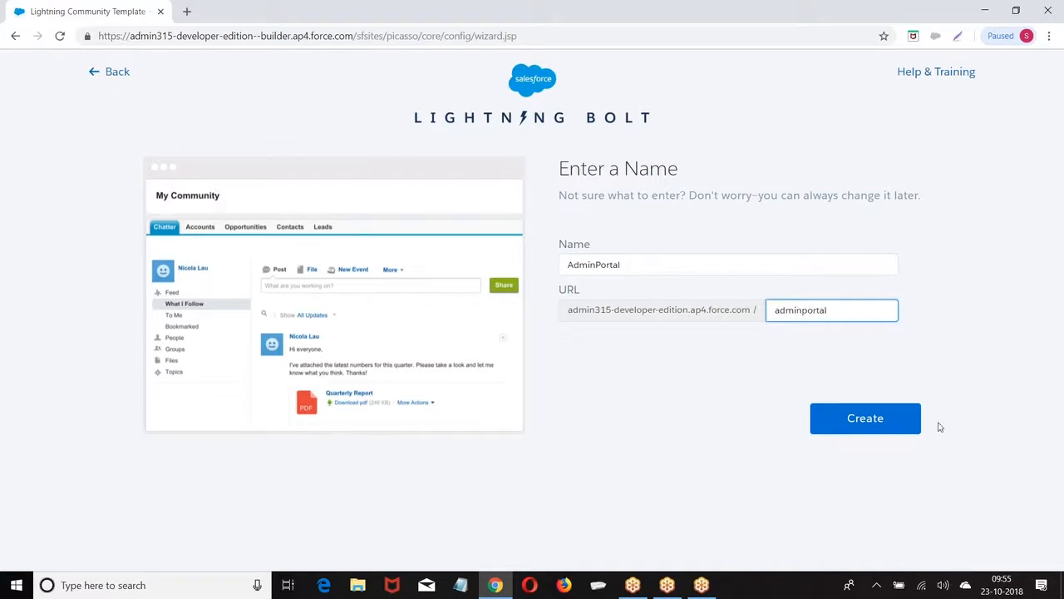
left_click(873, 420)
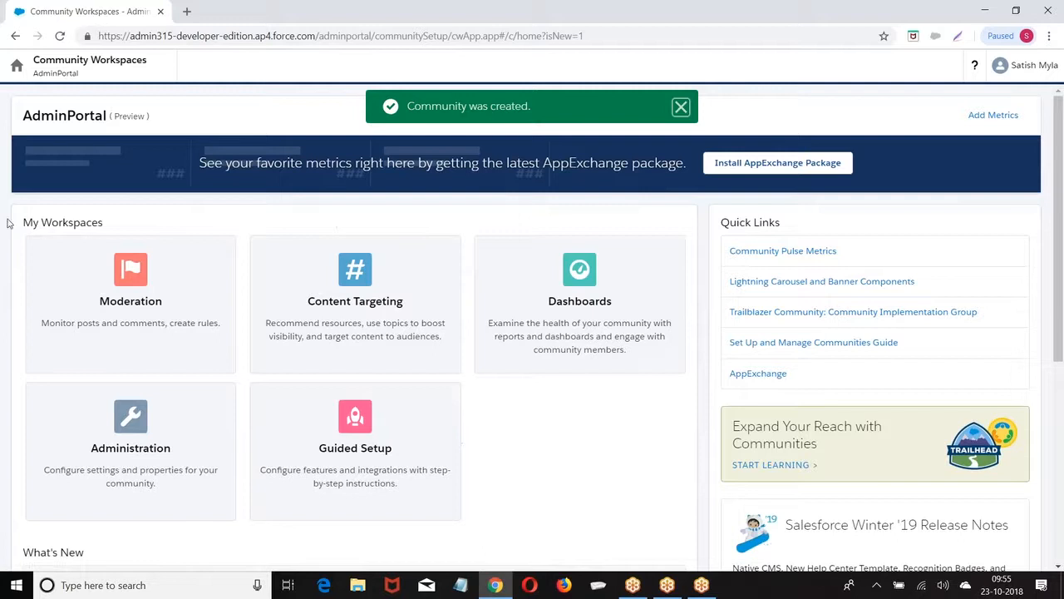
Under Administration > Members, add ICICI Customer to the member profiles with Search set to All, and save
left_click(131, 450)
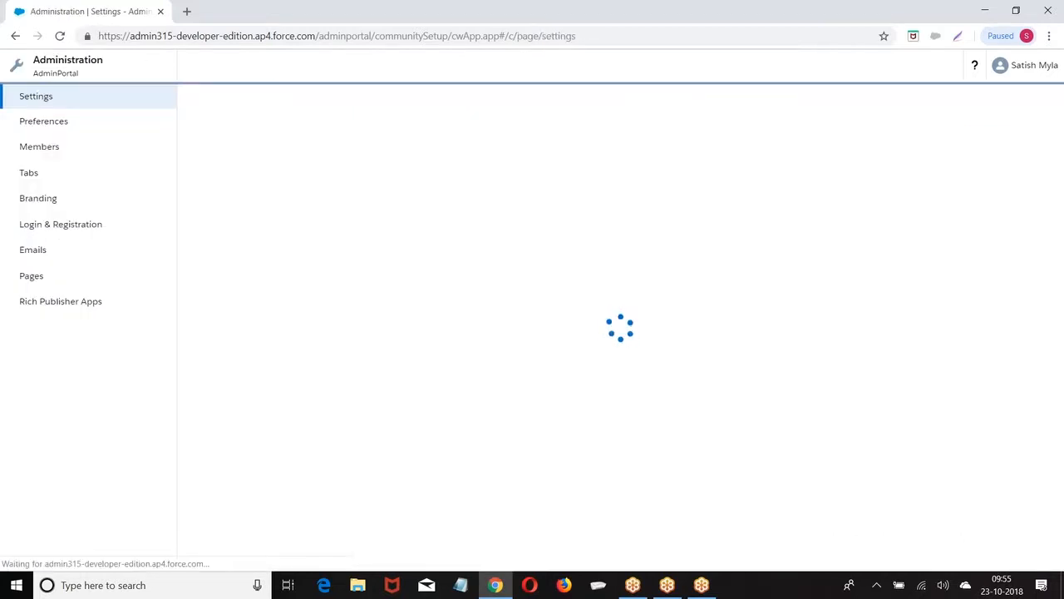
left_click(40, 147)
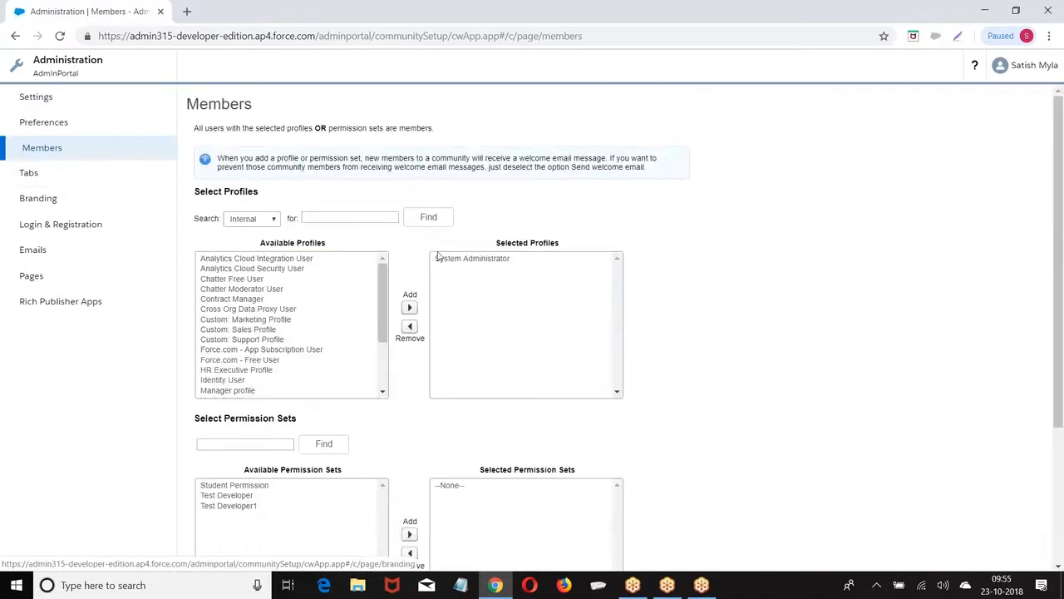
left_click(258, 220)
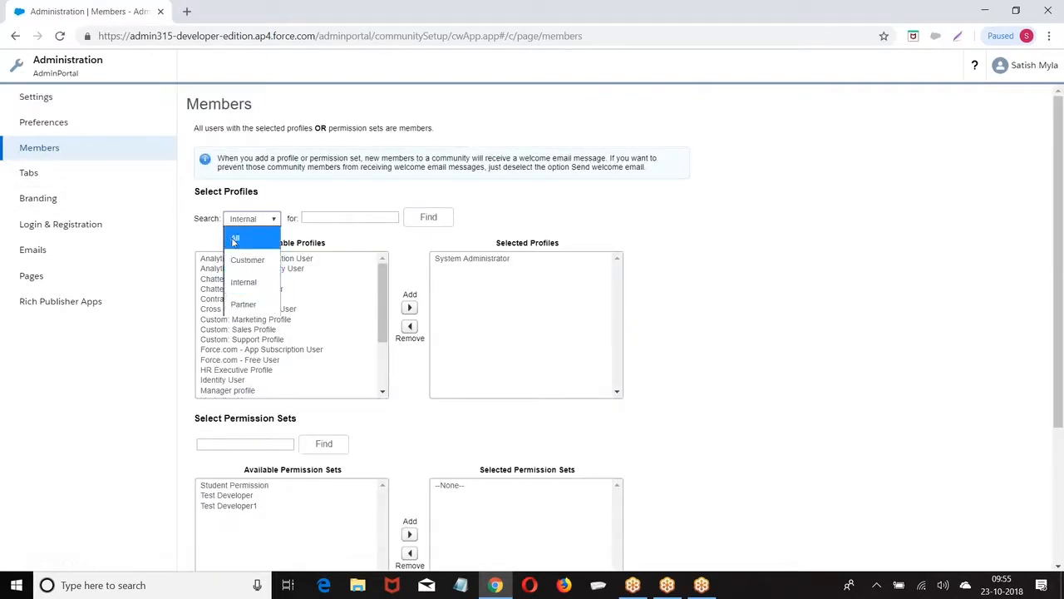
left_click(234, 241)
scroll(293, 340, "down", 5)
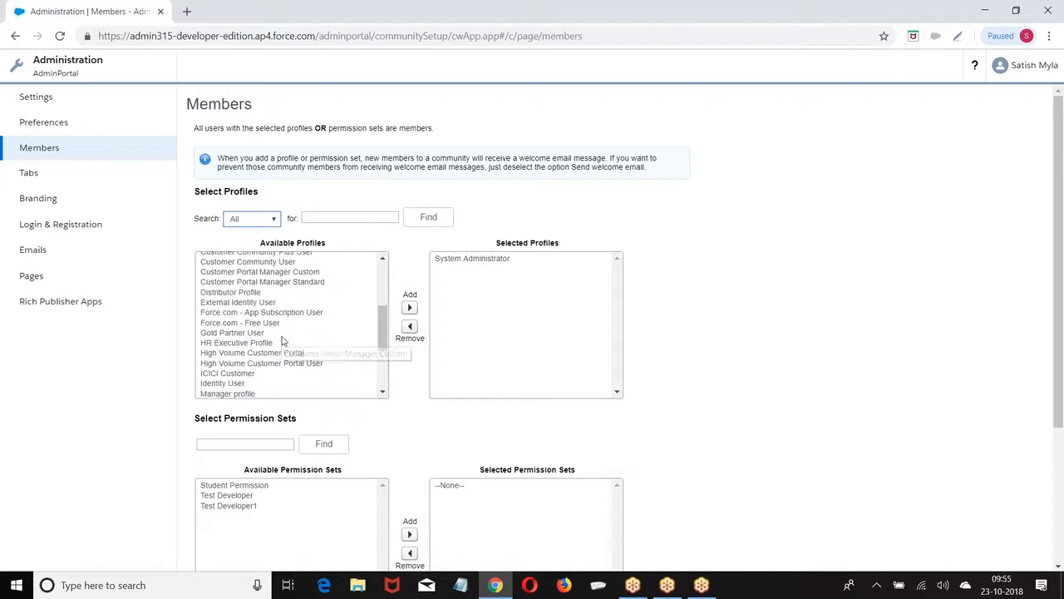
left_click(237, 304)
left_click(409, 308)
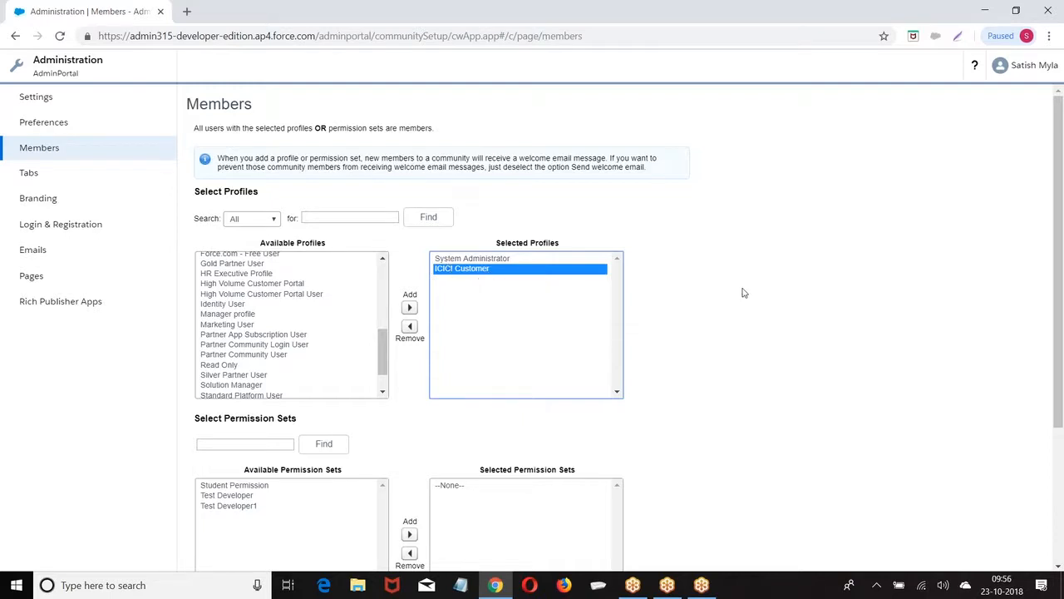
scroll(740, 295, "down", 3)
left_click(374, 549)
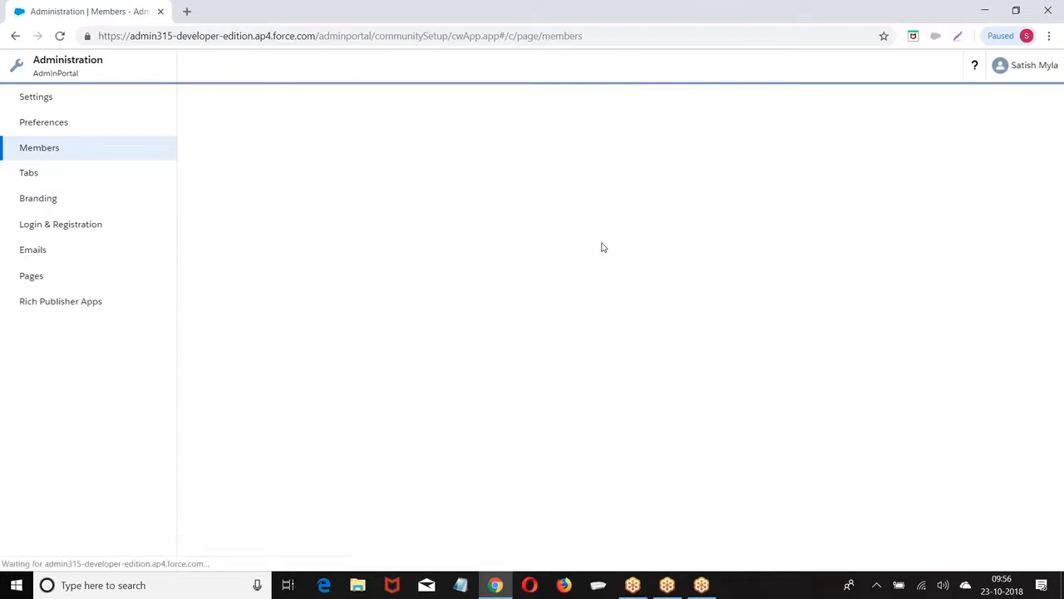
Add Accounts and Customers to the community's Selected Tabs next to Chatter and save
left_click(29, 175)
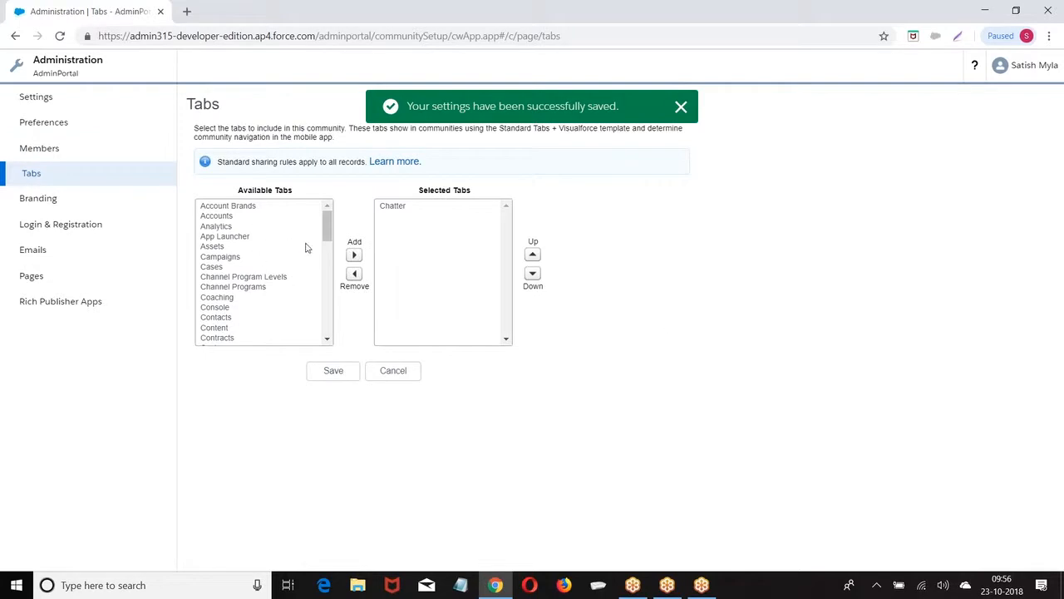
left_click(237, 216)
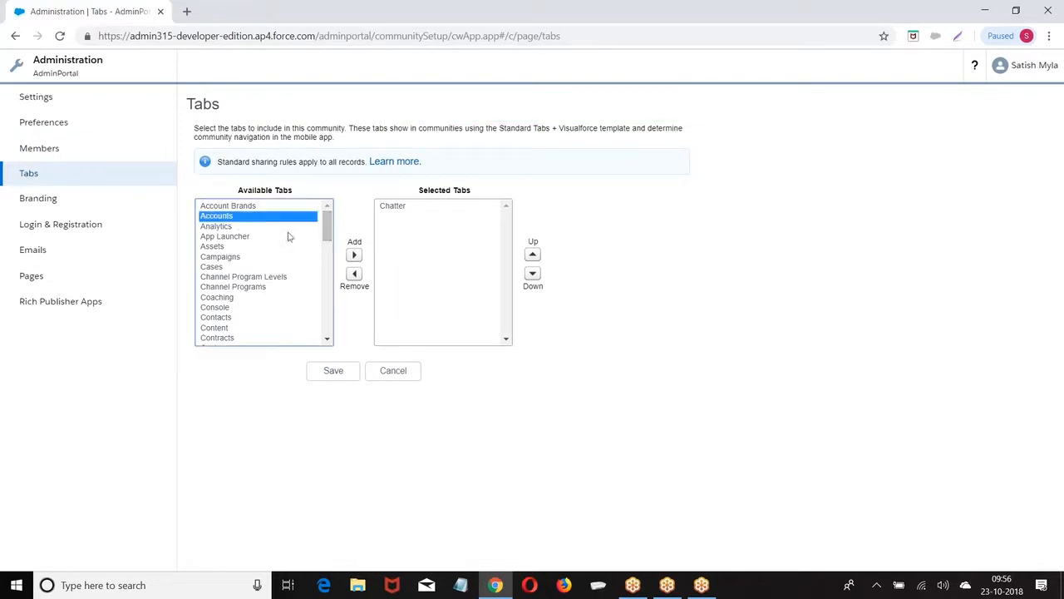
left_click(354, 254)
left_click(230, 337)
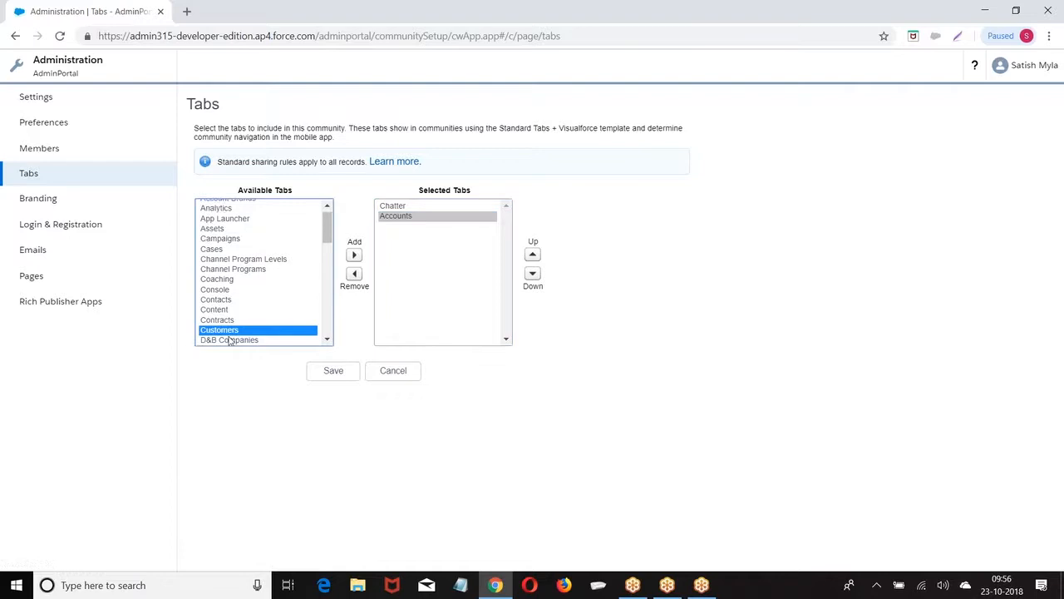
left_click(354, 254)
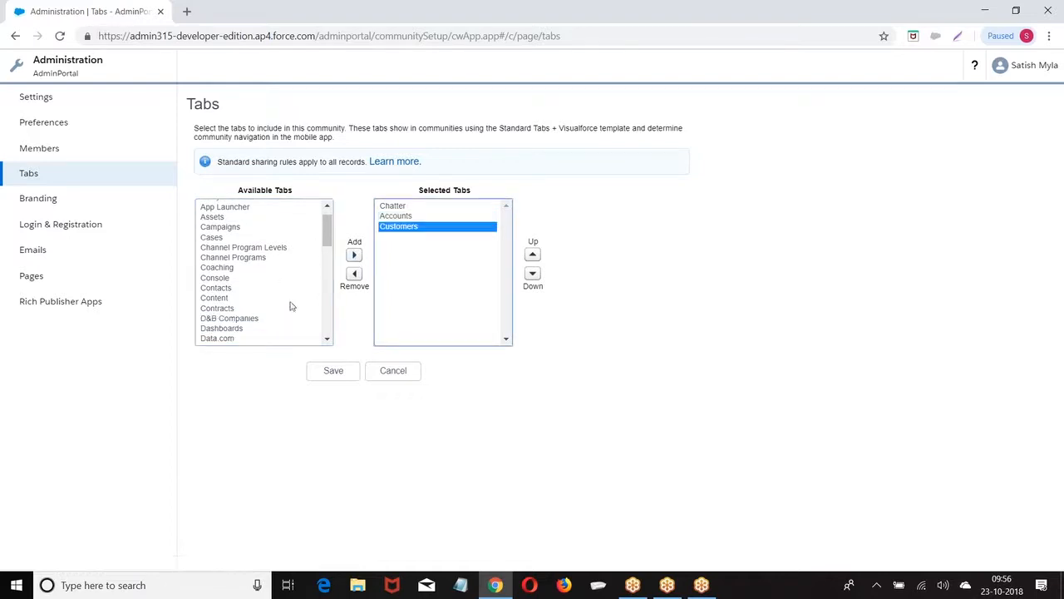
scroll(320, 249, "down", 3)
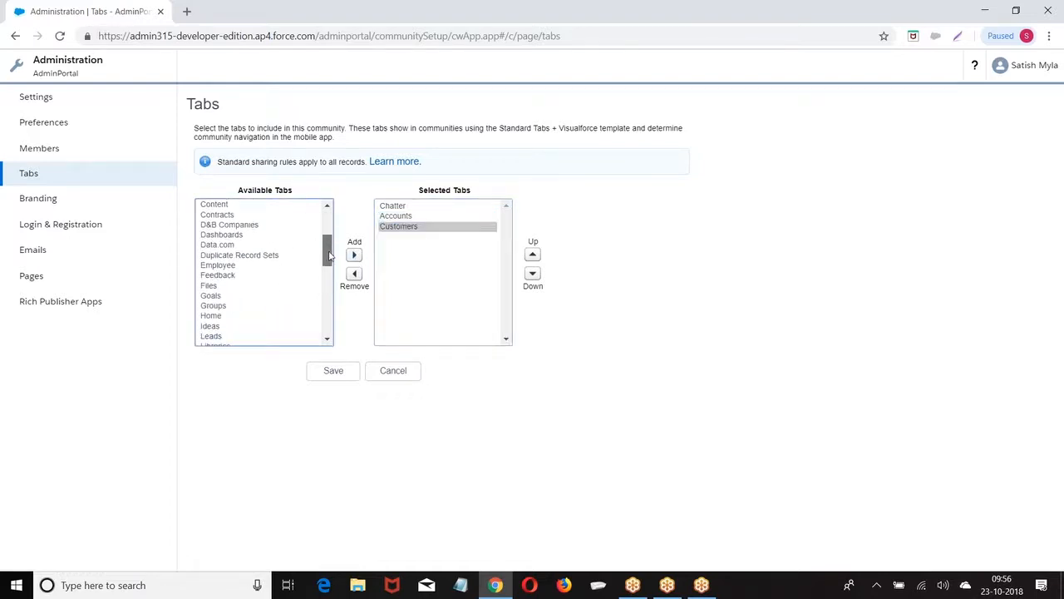
left_click(330, 371)
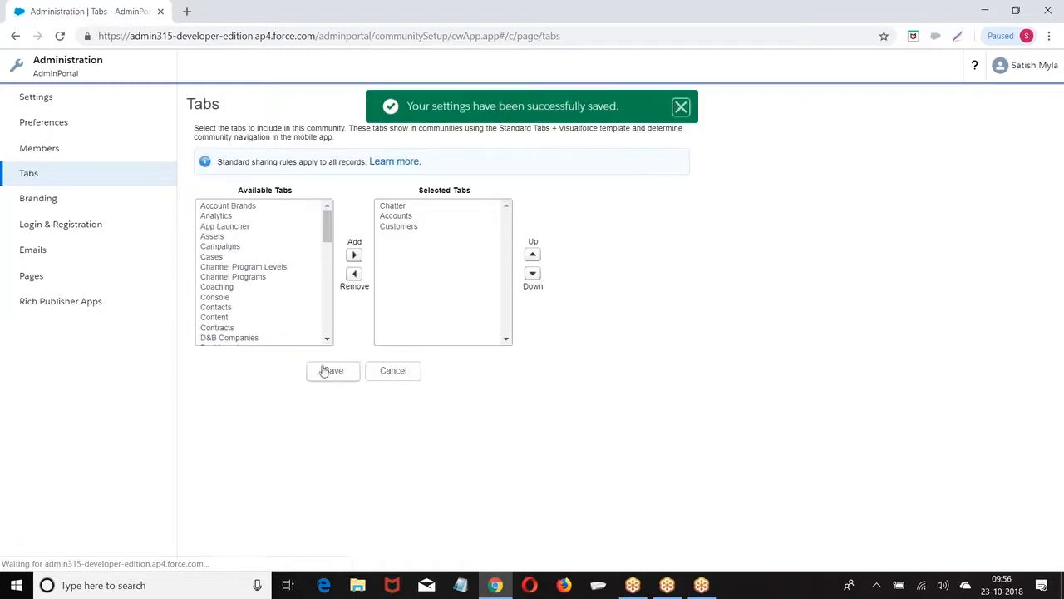
left_click(46, 200)
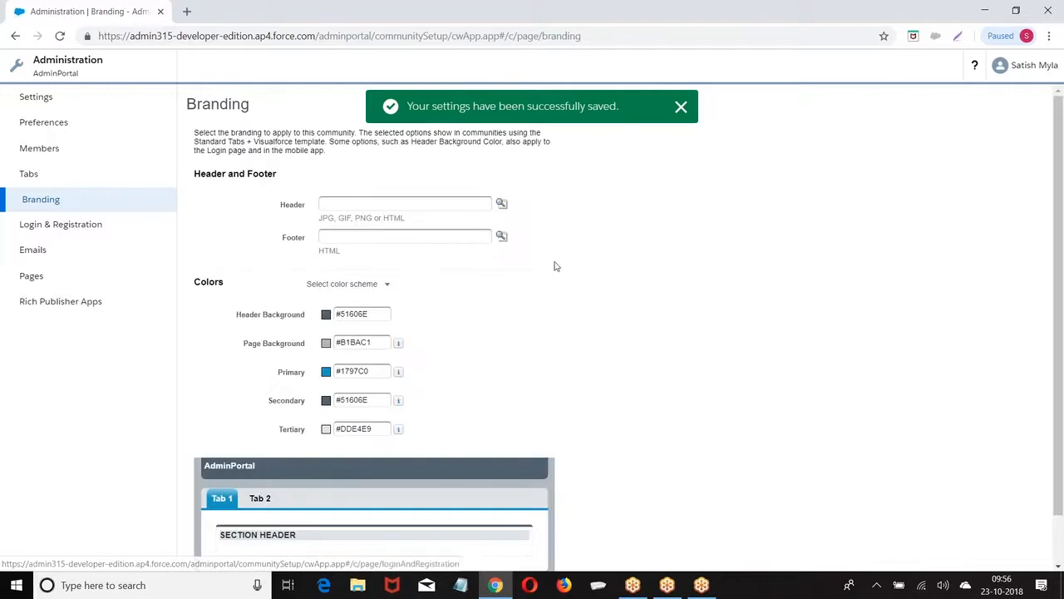
Set the header colour to #D7E6E2 and the page background to #7BB8F5, then save the branding
scroll(352, 238, "down", 2)
left_click(326, 260)
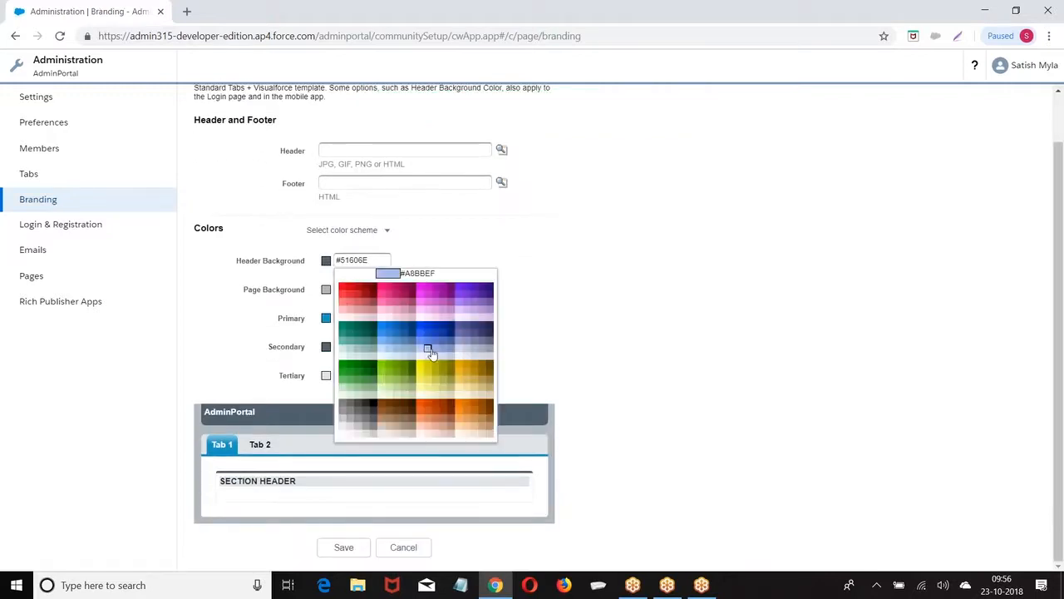
left_click(357, 355)
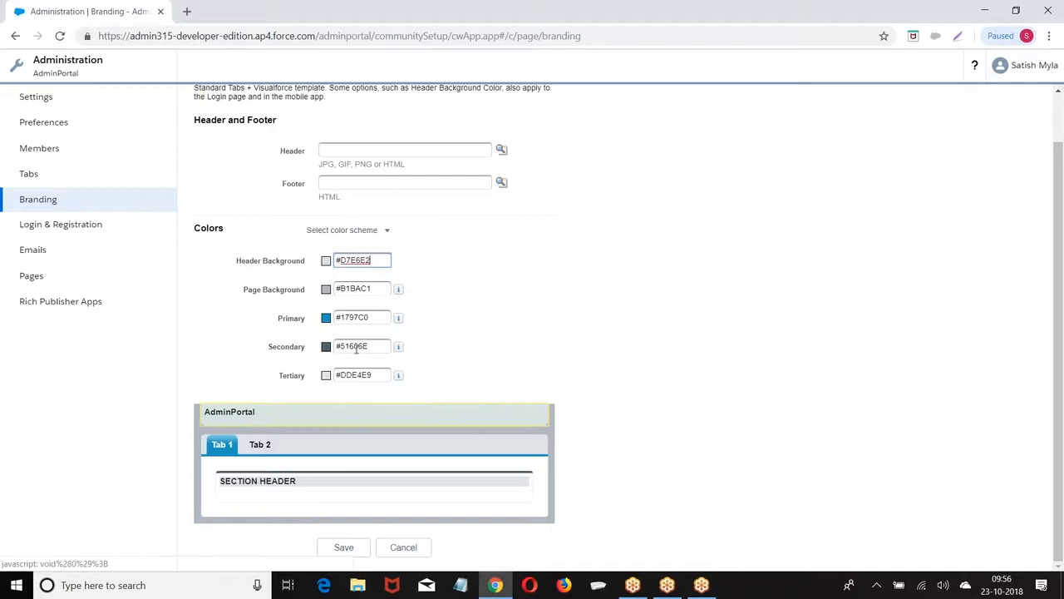
left_click(325, 289)
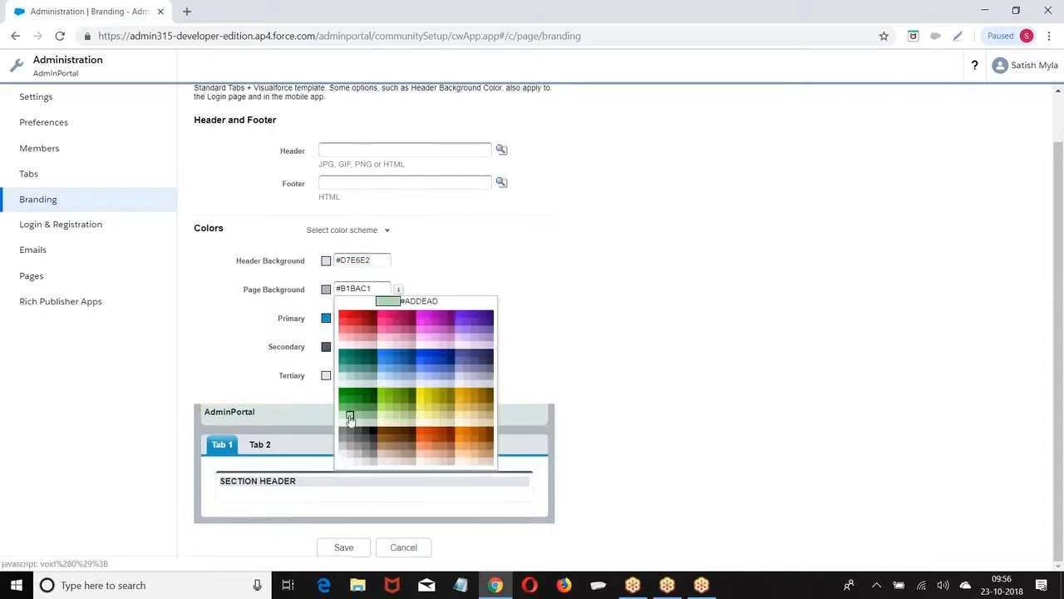
left_click(387, 373)
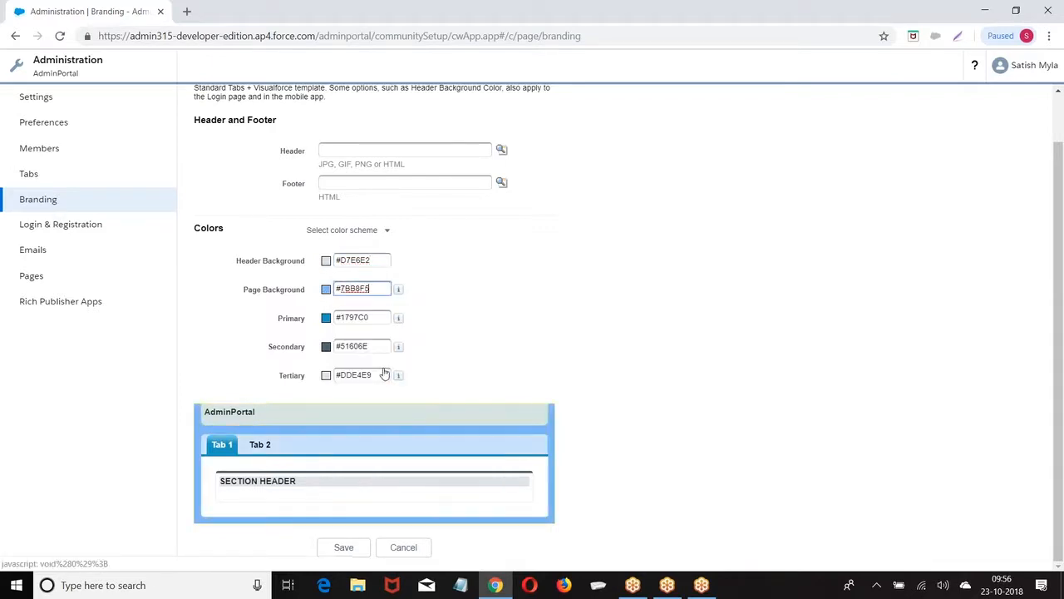
left_click(343, 547)
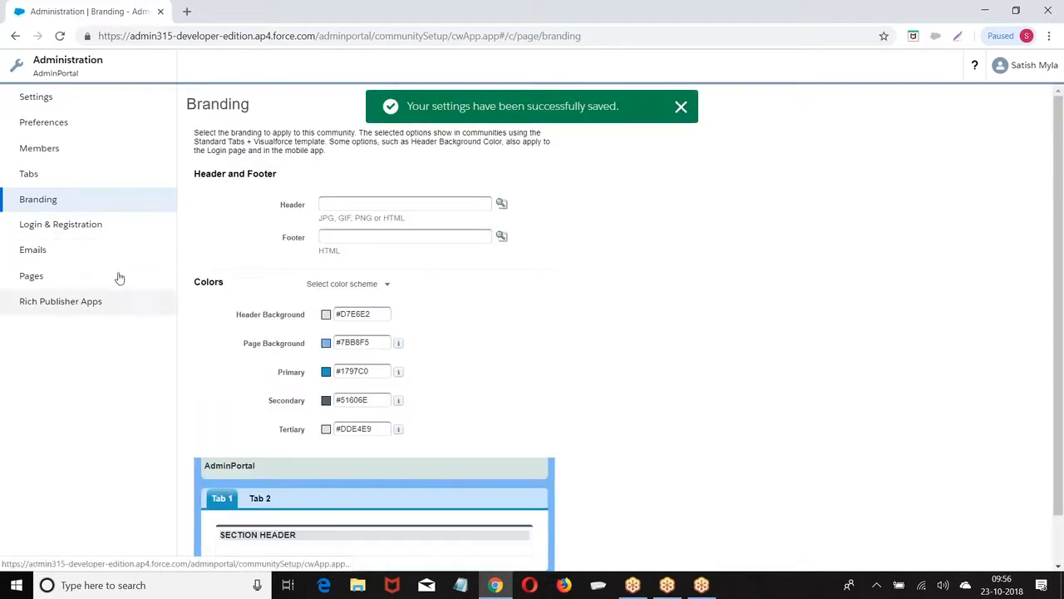
Activate the AdminPortal community from Settings, confirm, and return to My Settings
left_click(37, 97)
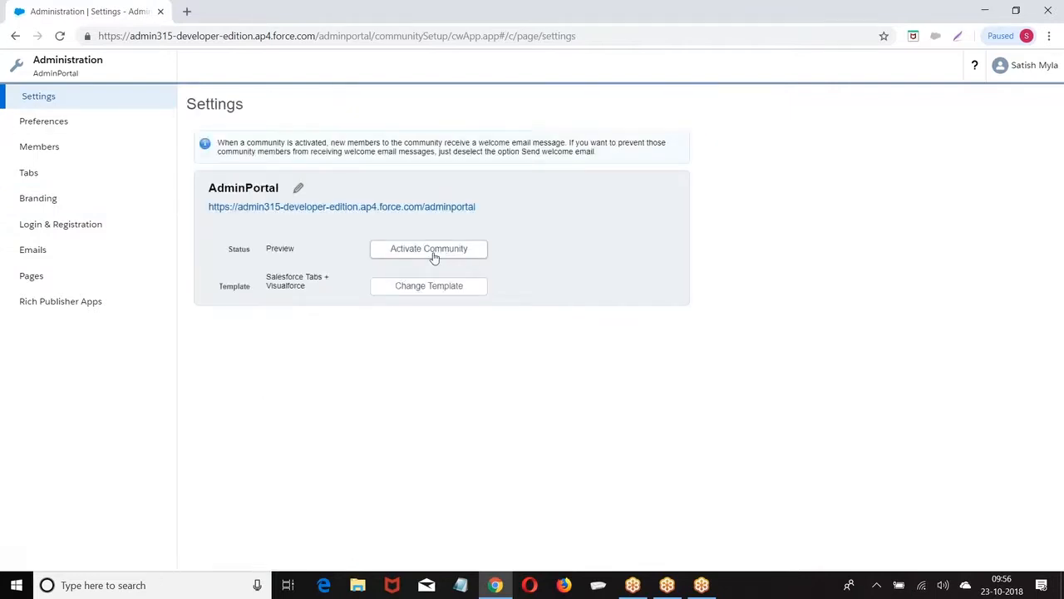
left_click(433, 253)
left_click(594, 135)
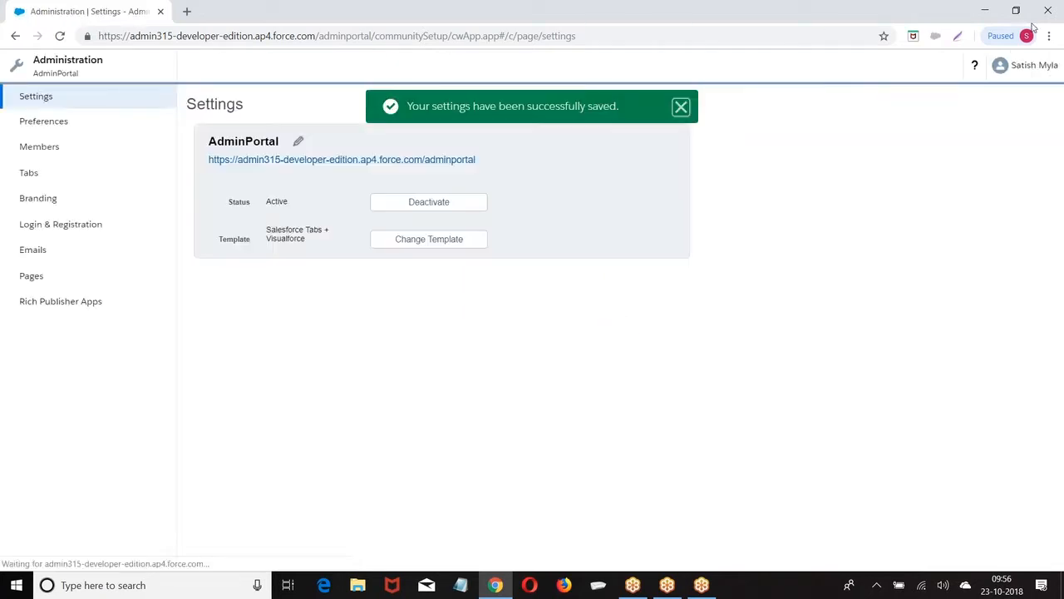
left_click(1037, 66)
left_click(1024, 108)
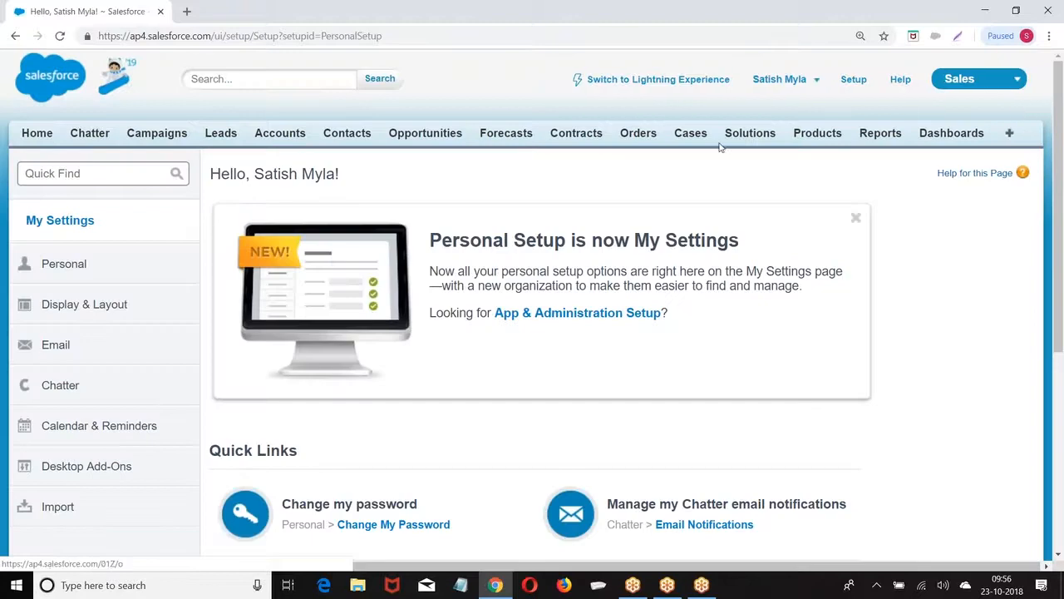
Start a new contact, enter the contact's last name, and set GenePoint as its account
left_click(349, 140)
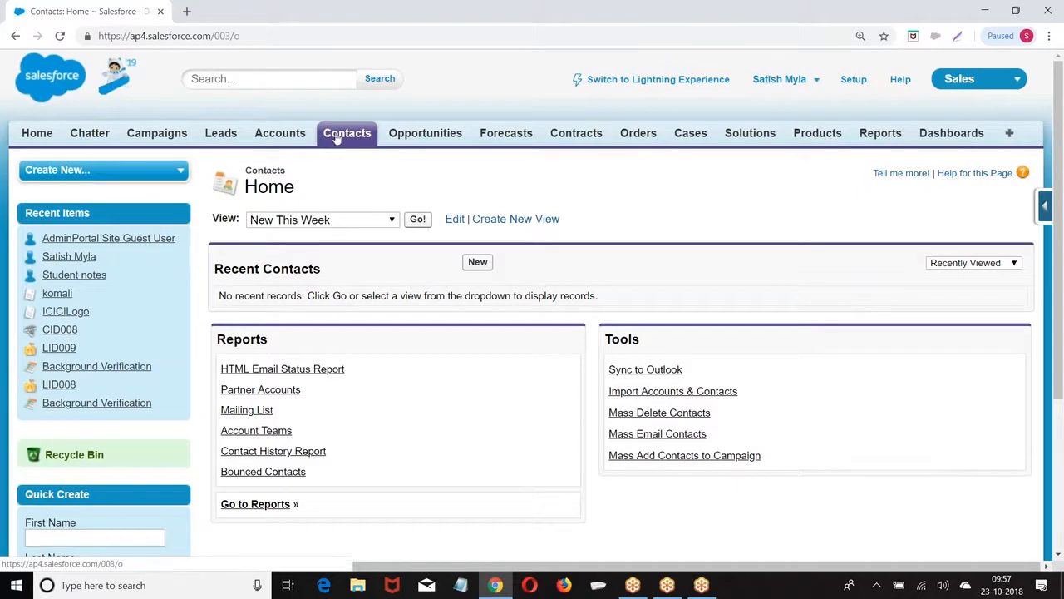
left_click(471, 264)
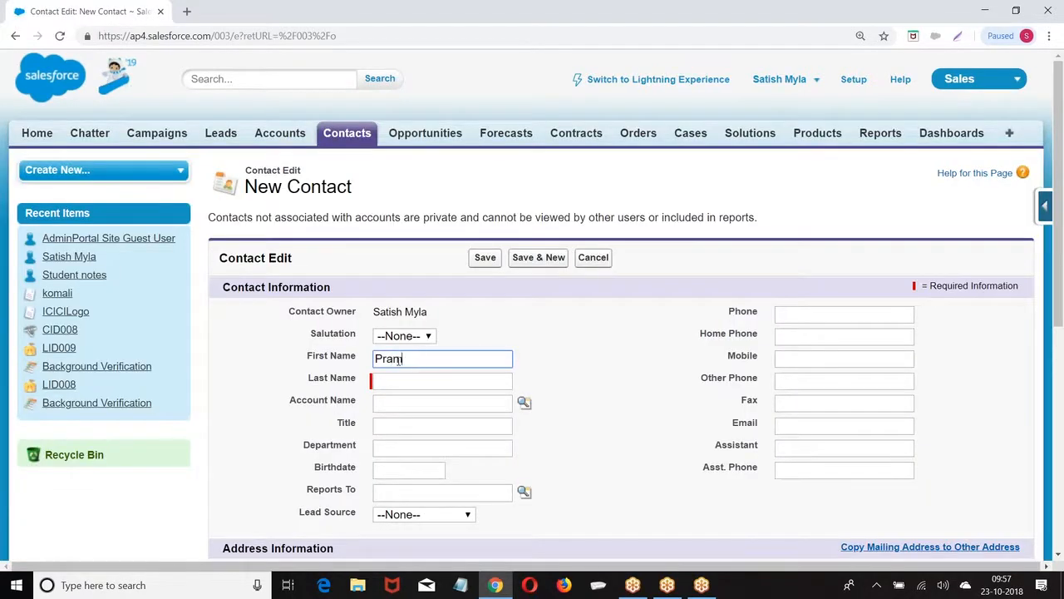
scroll(399, 360, "down", 2)
left_click(396, 244)
type("Yarallaga")
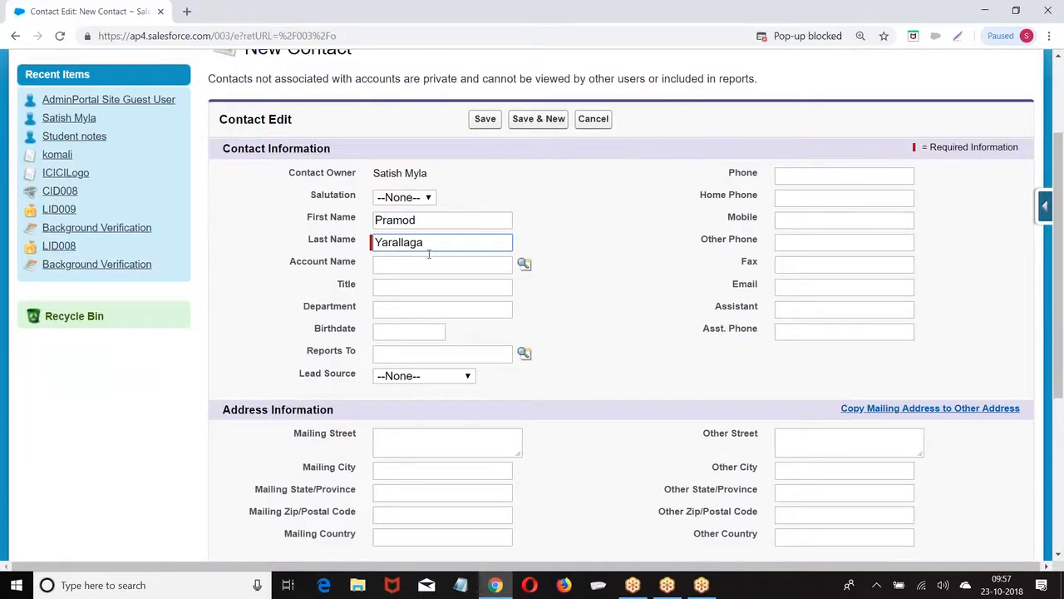
left_click(523, 263)
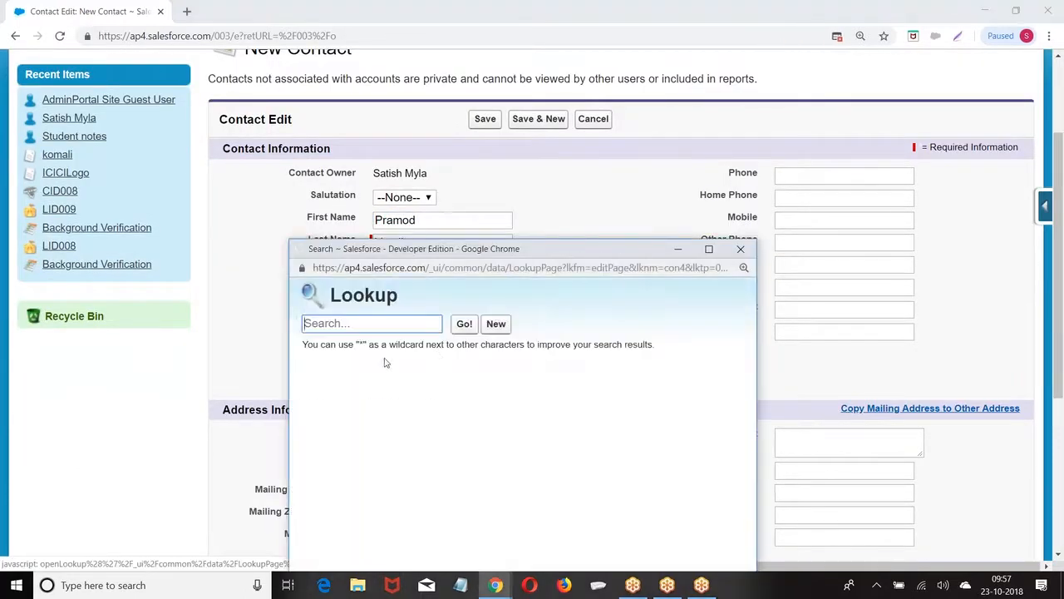
left_click(340, 444)
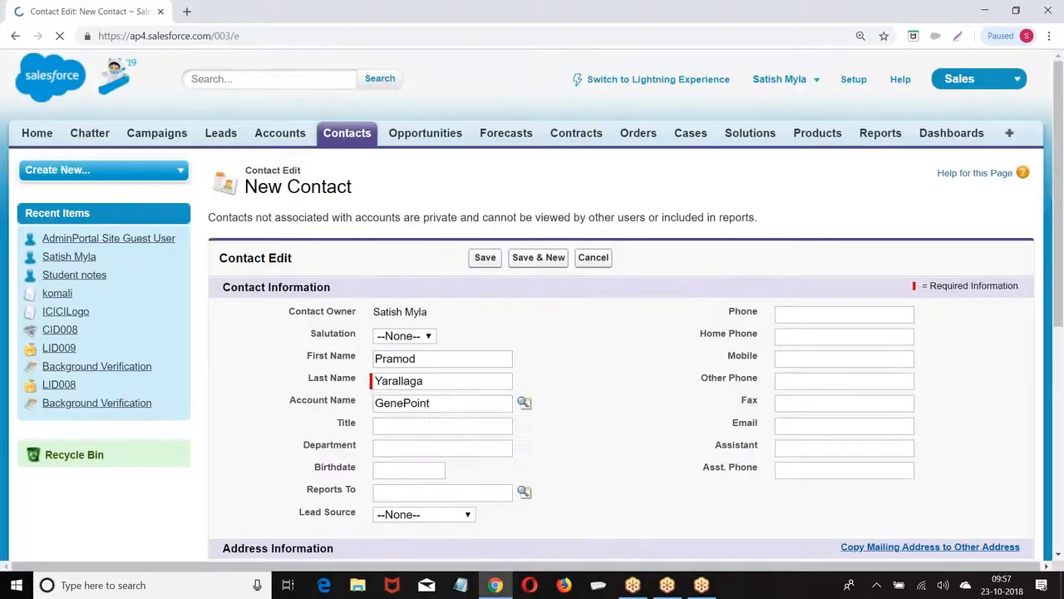
Enter the contact's e-mail address and save the new contact
scroll(615, 355, "down", 2)
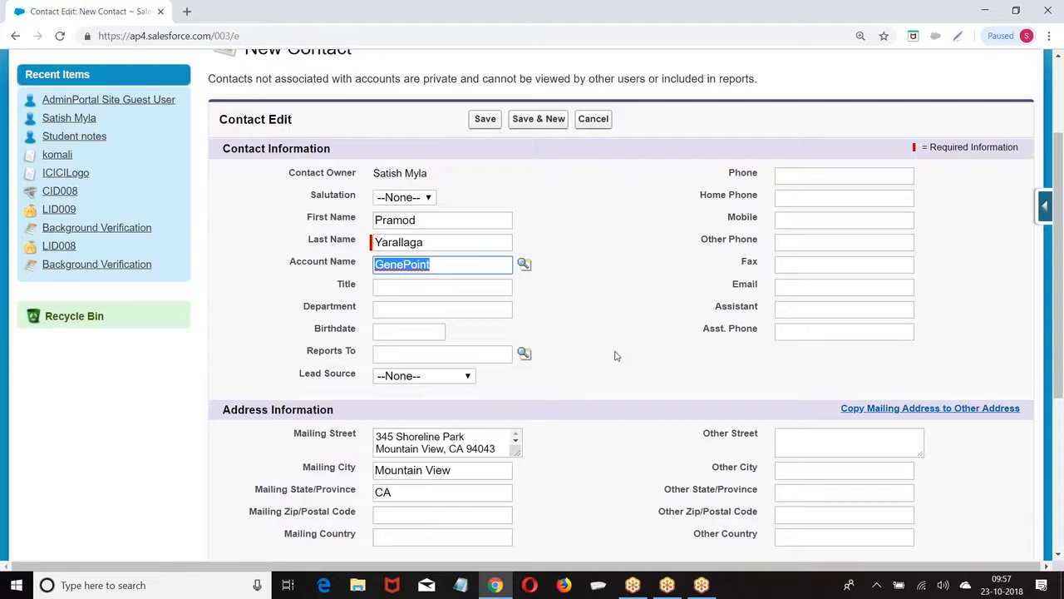
left_click(809, 286)
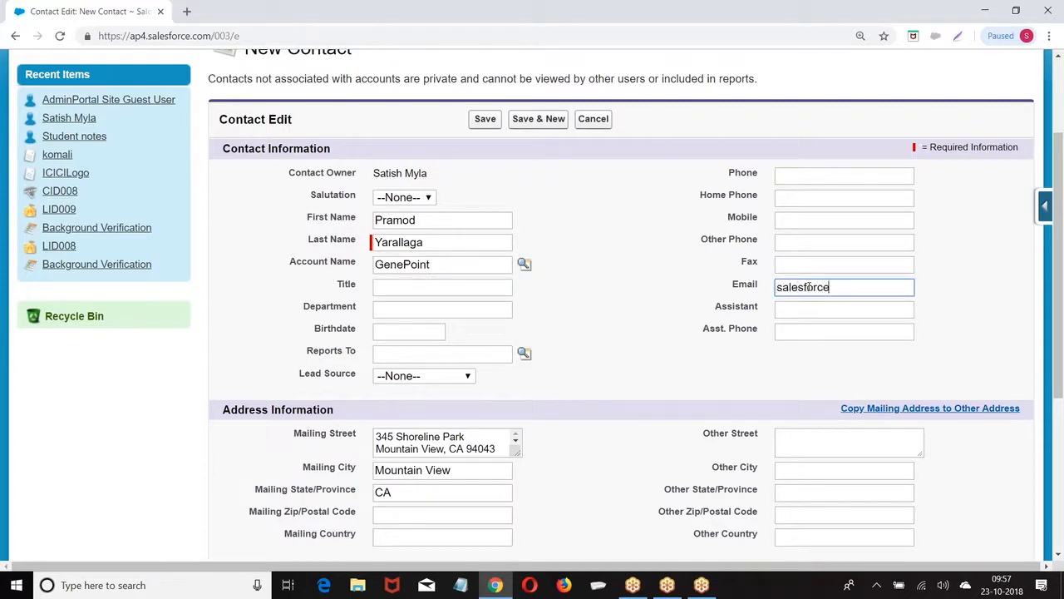
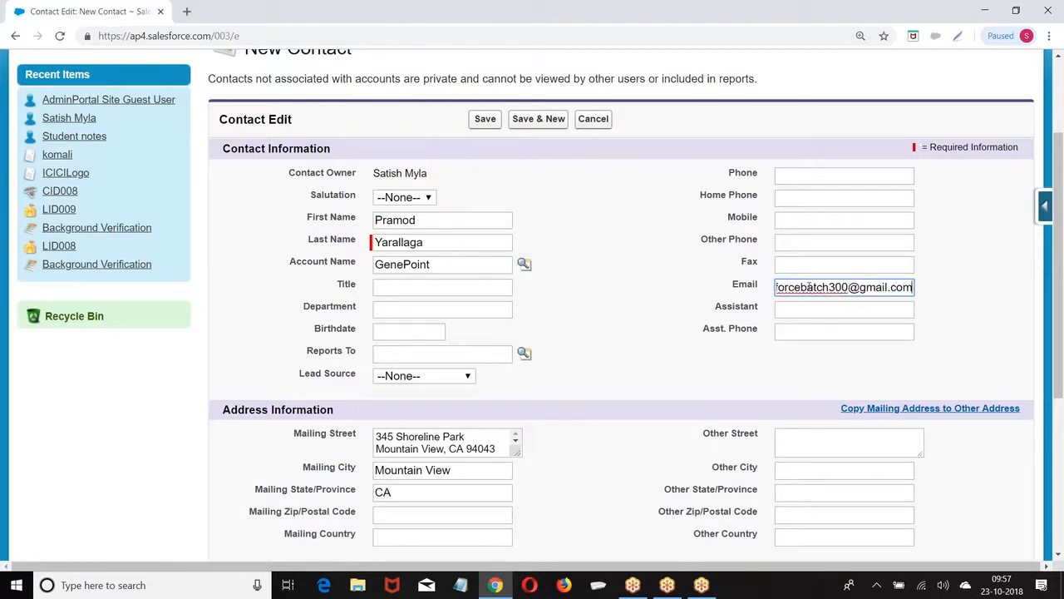
left_click(486, 121)
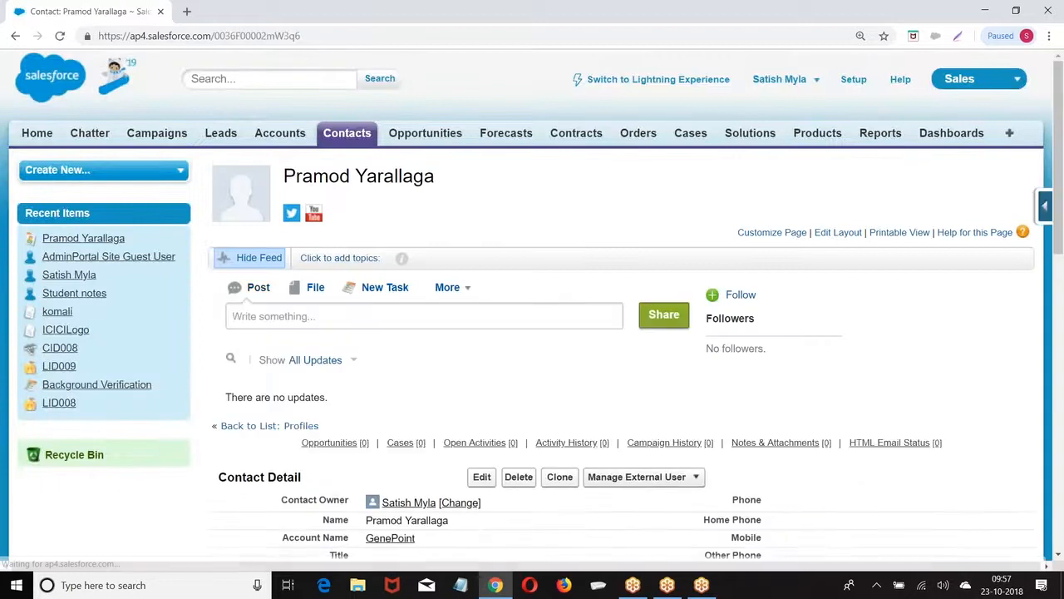
Enable the contact as a customer user and replace the prefilled username with a new one
scroll(515, 180, "down", 4)
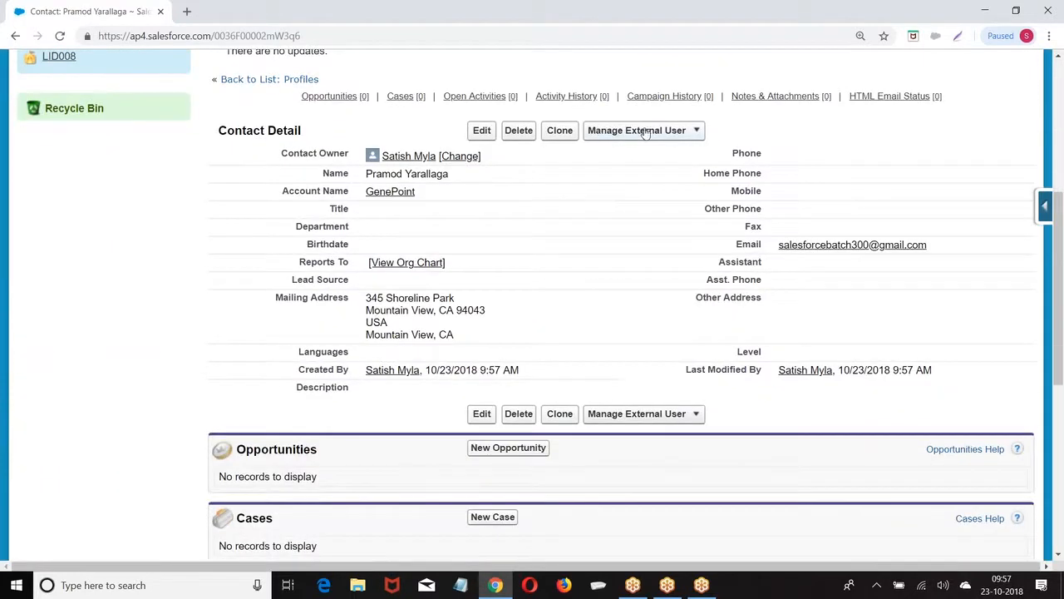
left_click(688, 133)
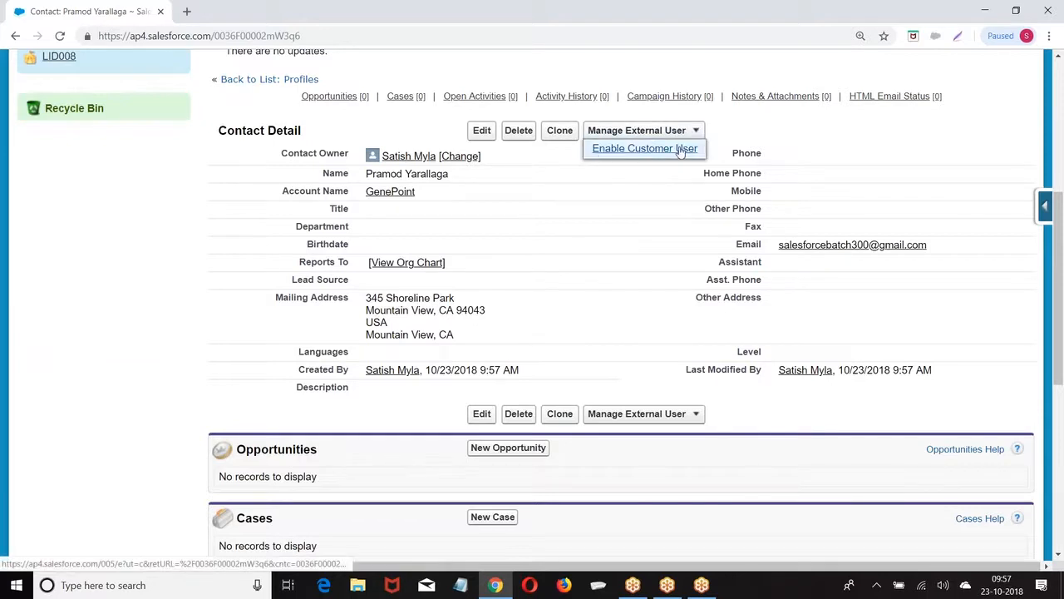
left_click(656, 150)
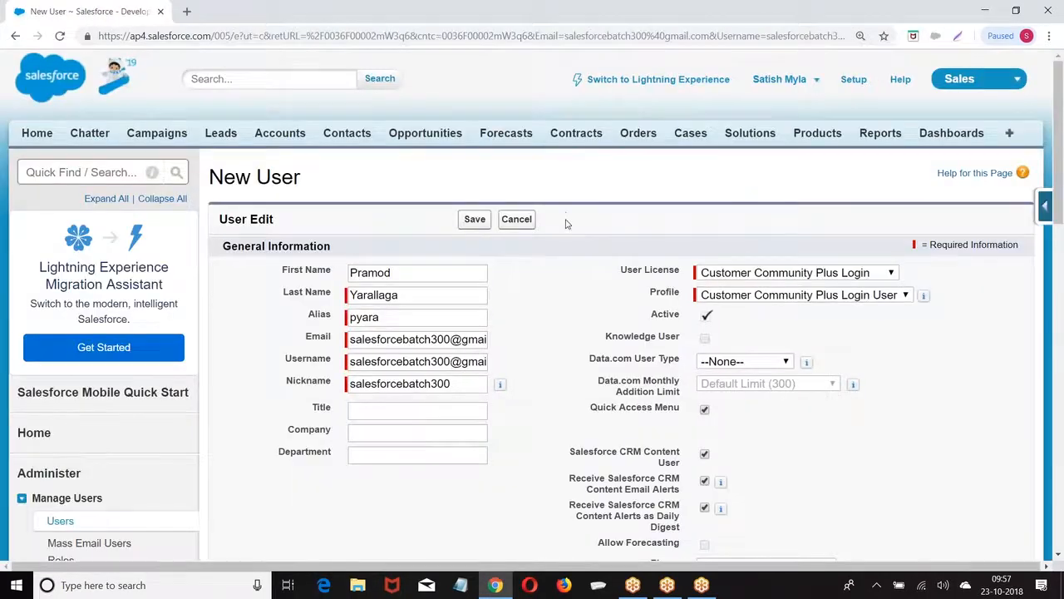
scroll(415, 193, "down", 1)
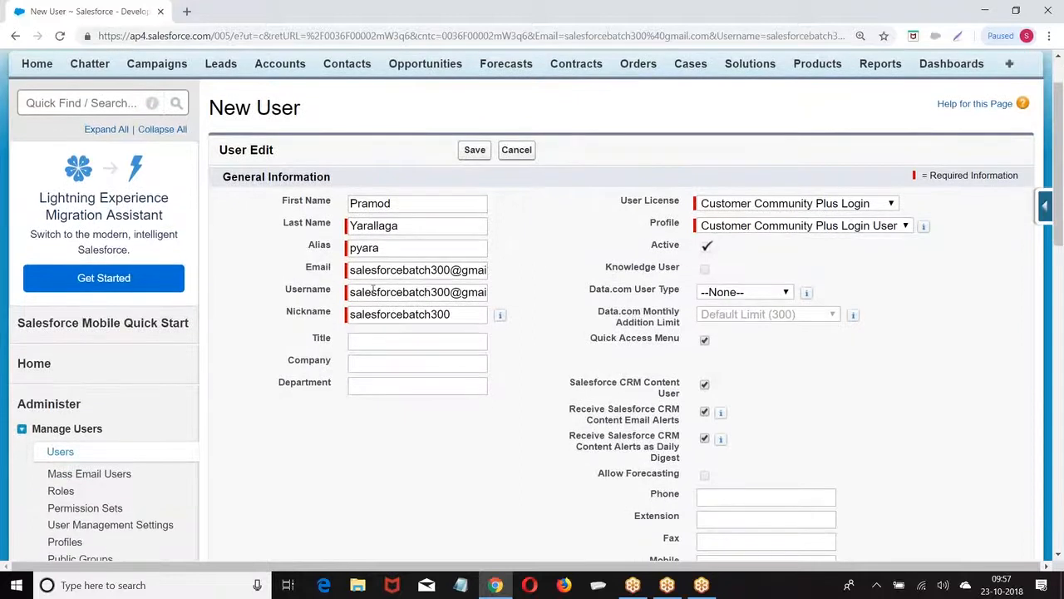
left_click_drag(352, 292, 545, 295)
key("BackSpace")
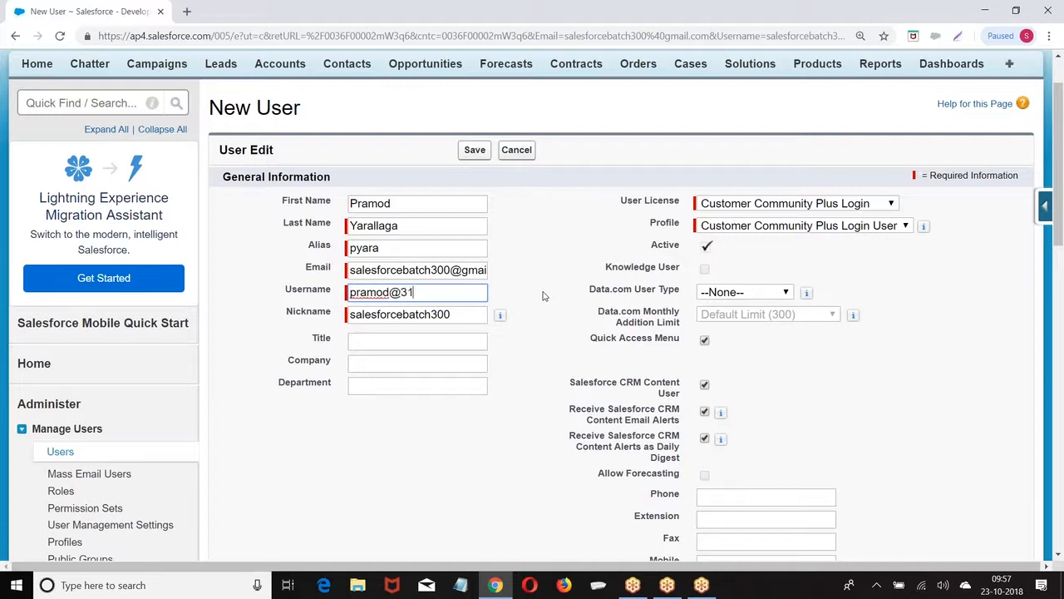
Assign the Customer Community licence and ICICI Customer profile, then save the user
left_click(844, 208)
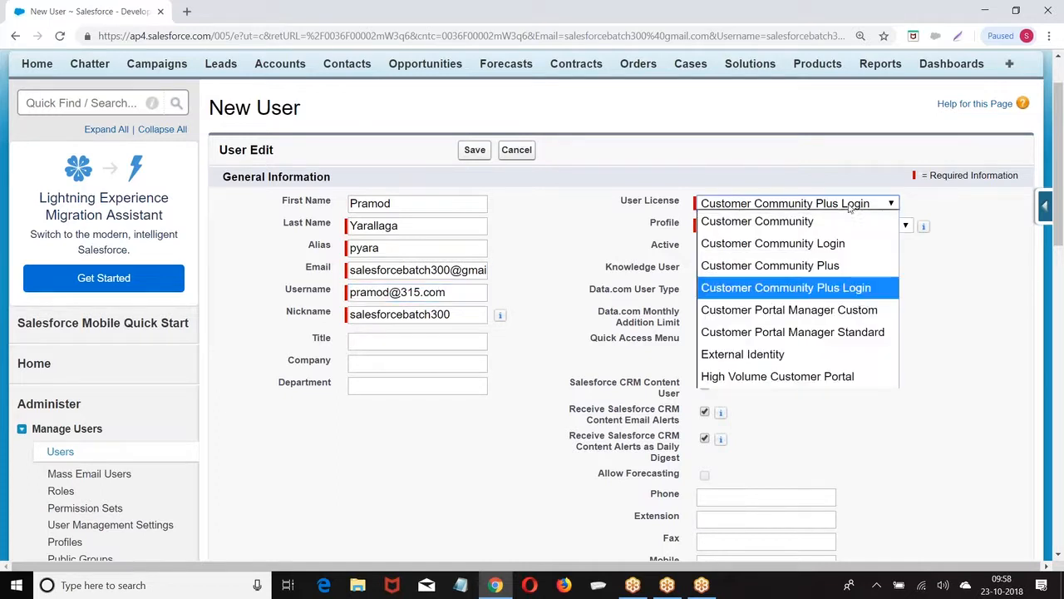
left_click(791, 222)
left_click(788, 229)
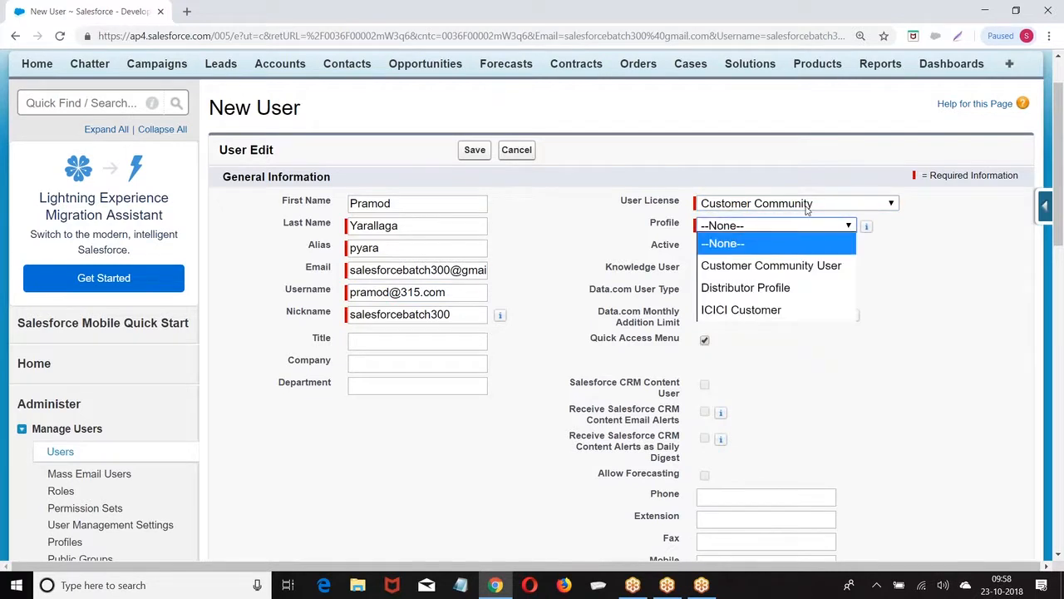
left_click(757, 309)
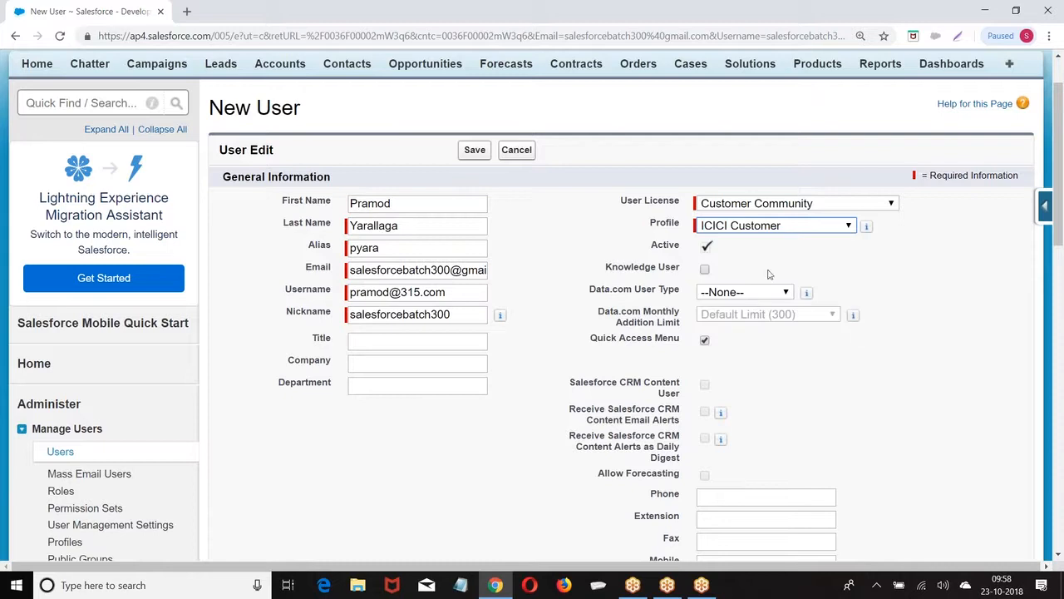
left_click(475, 150)
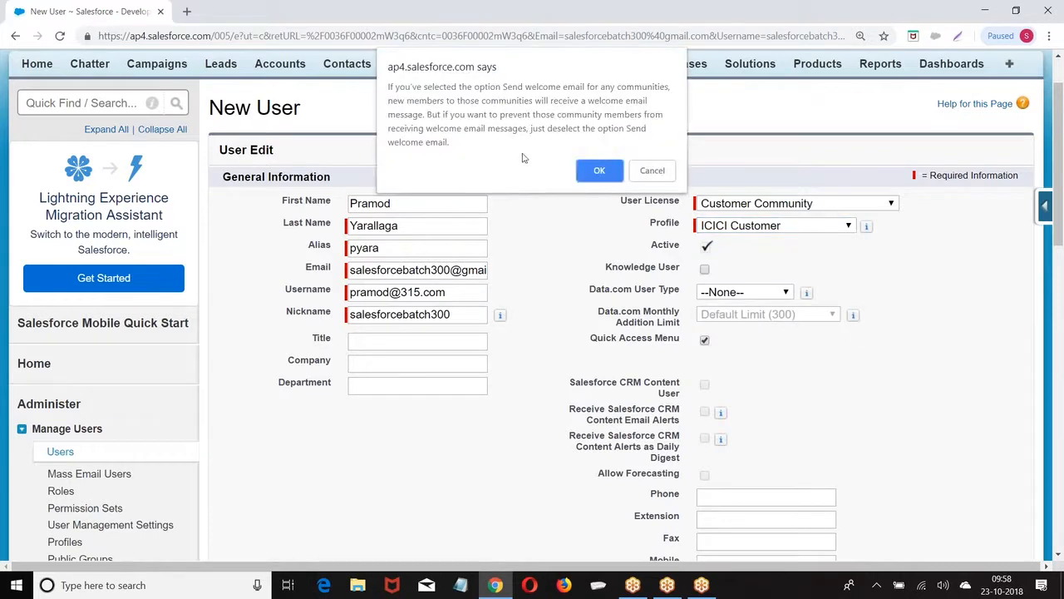
left_click(599, 172)
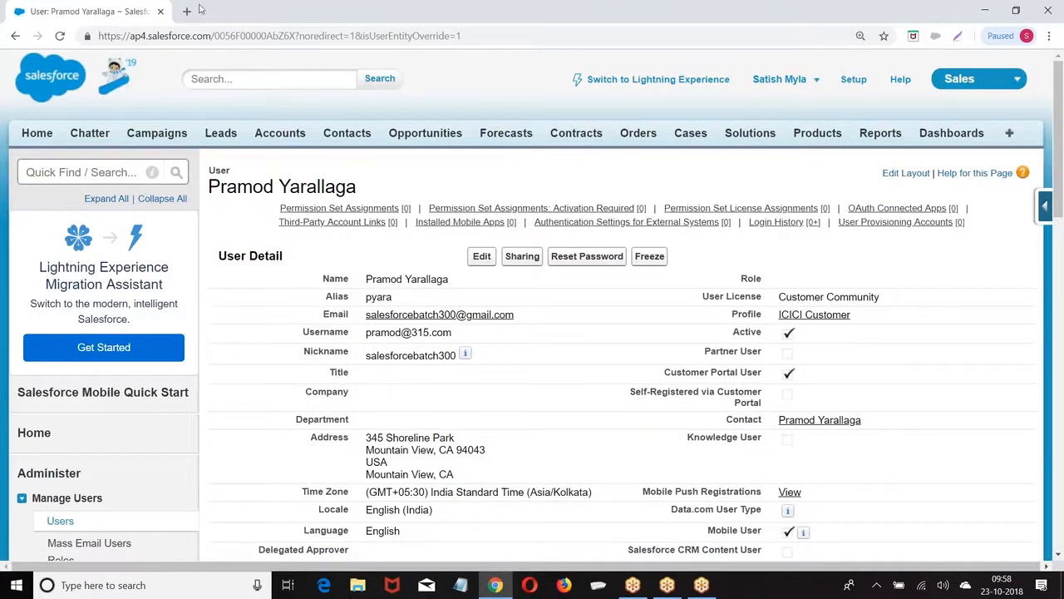
Load Gmail in a new tab and start signing in to the signed-out second account
left_click(186, 10)
type("gma")
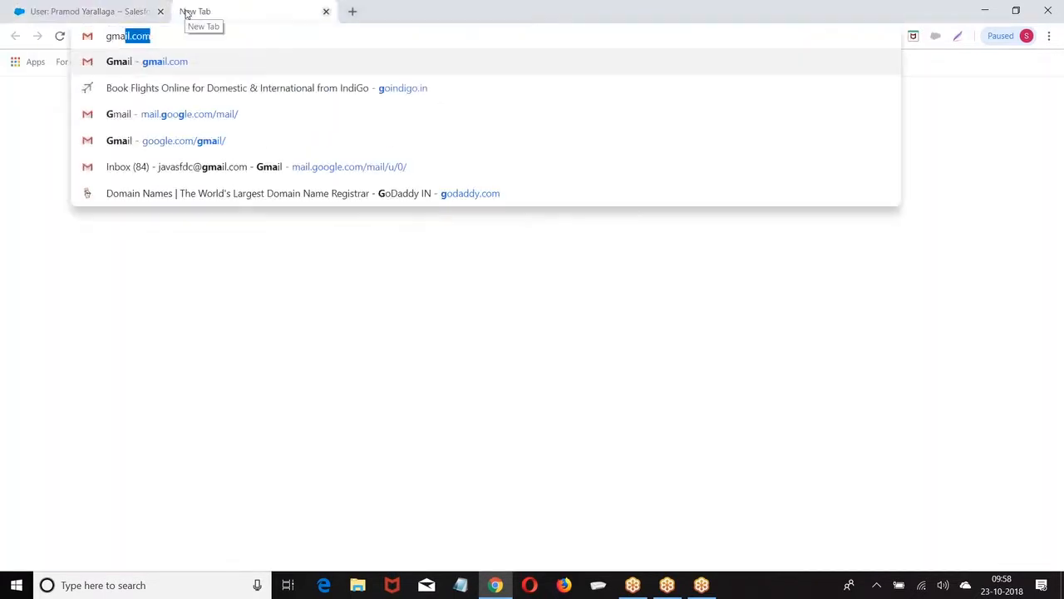
type("il.")
key("Return")
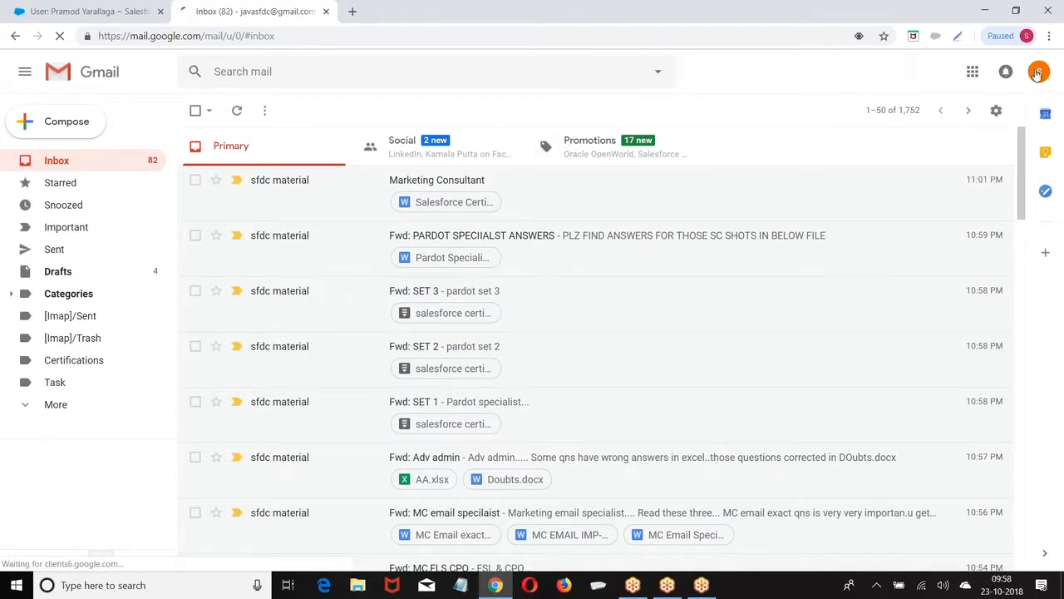
left_click(1038, 71)
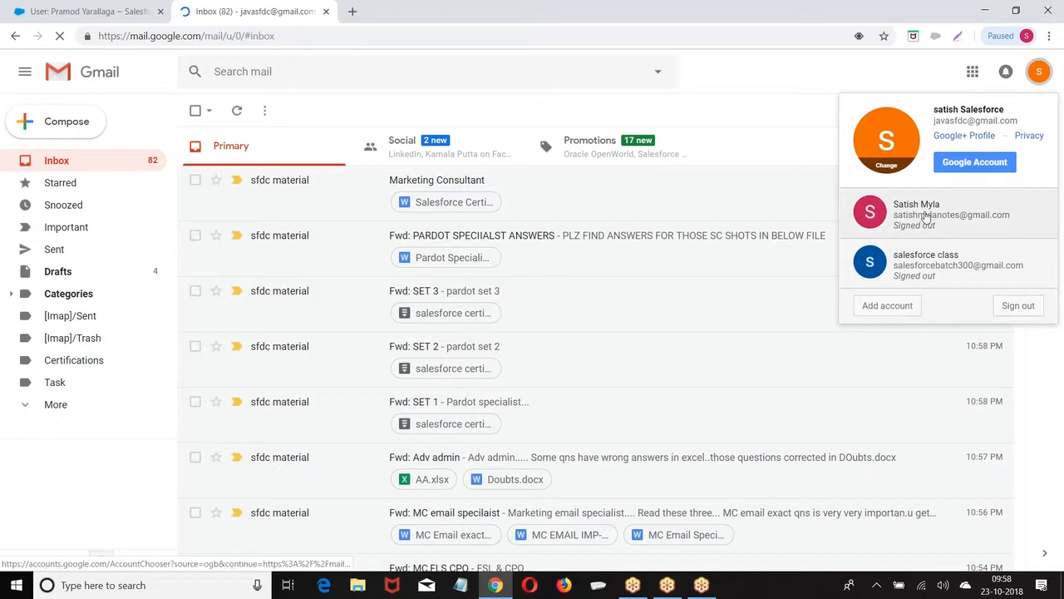
mouse_move(927, 270)
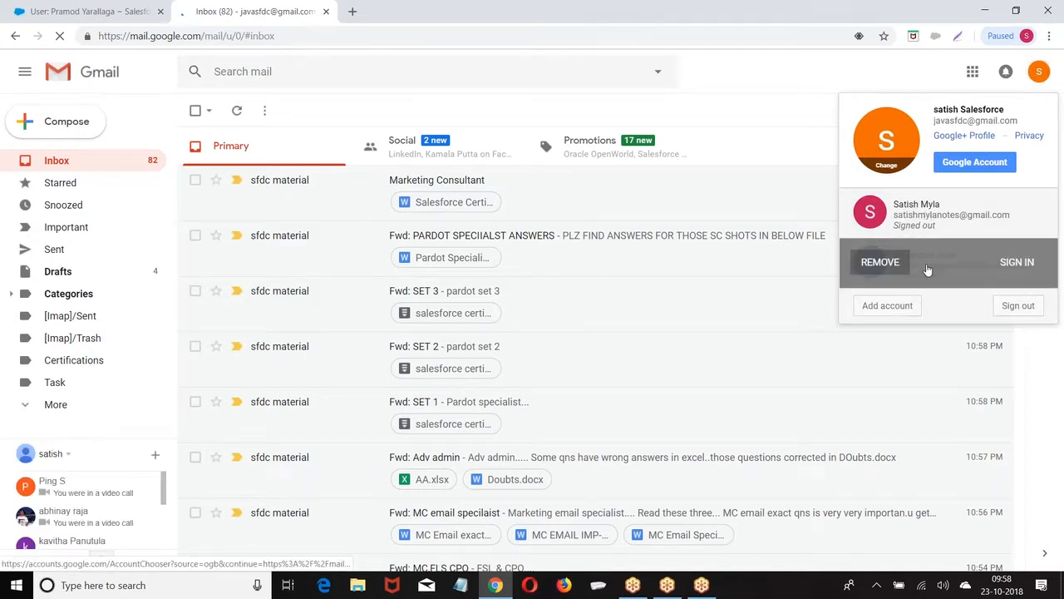
left_click(1010, 263)
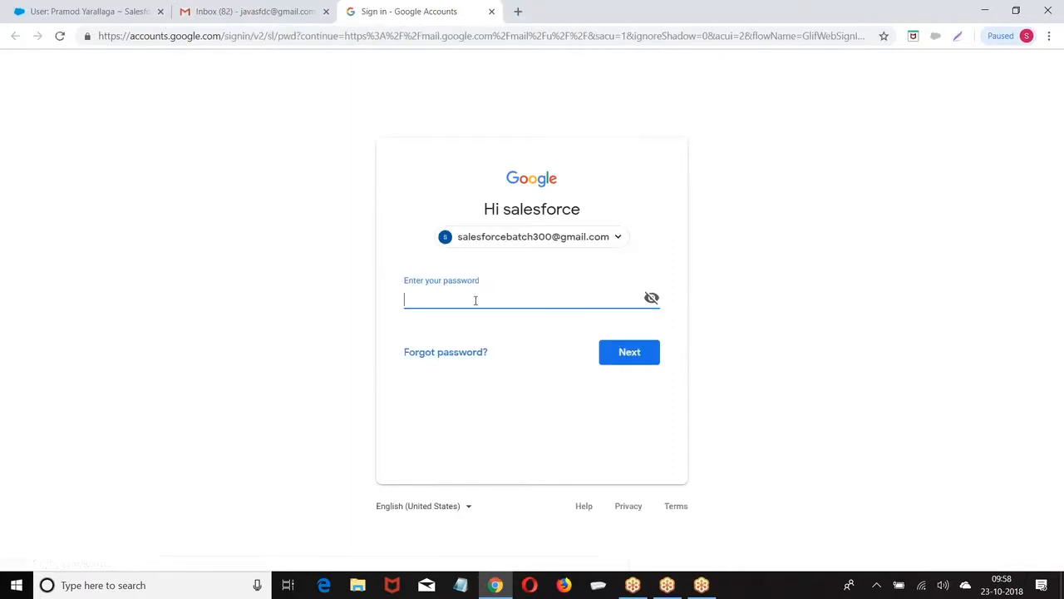
Sign in, open the Welcome to AdminPortal e-mail, follow its login link and enter a new password
type("••")
left_click(610, 350)
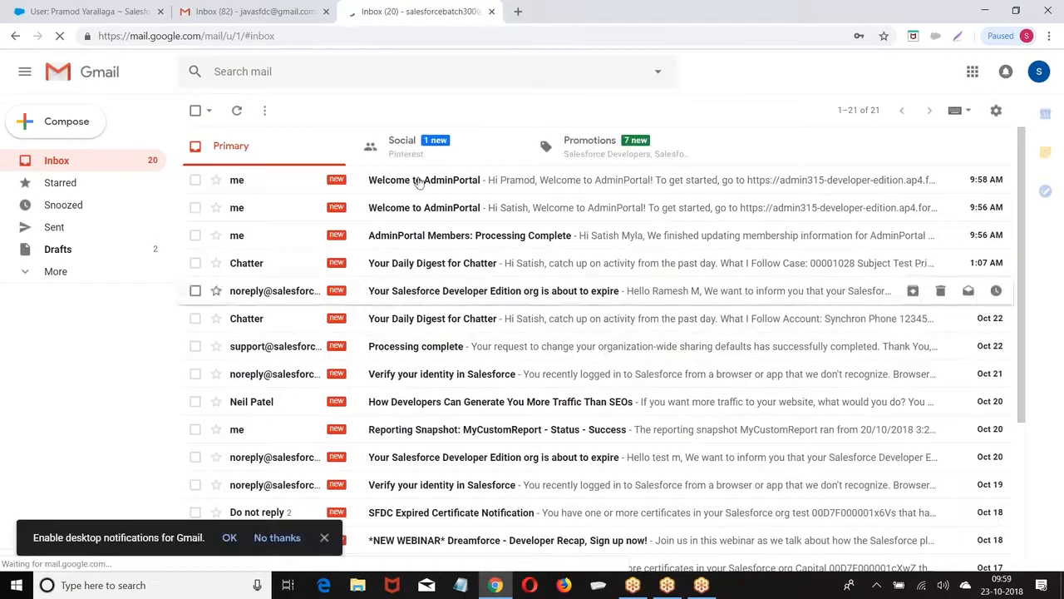
left_click(414, 181)
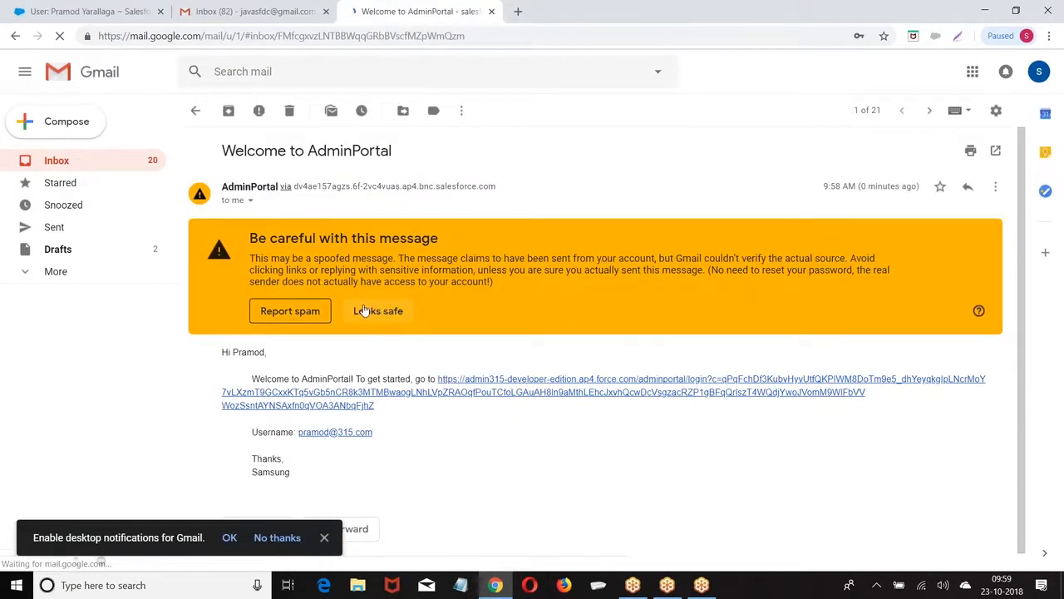
left_click(379, 311)
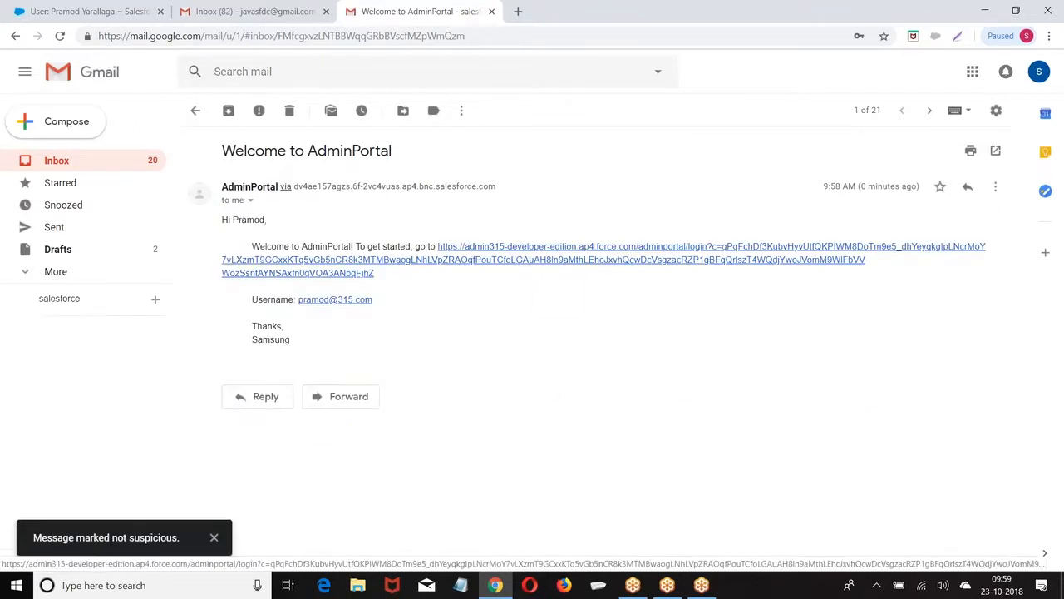
left_click(566, 250)
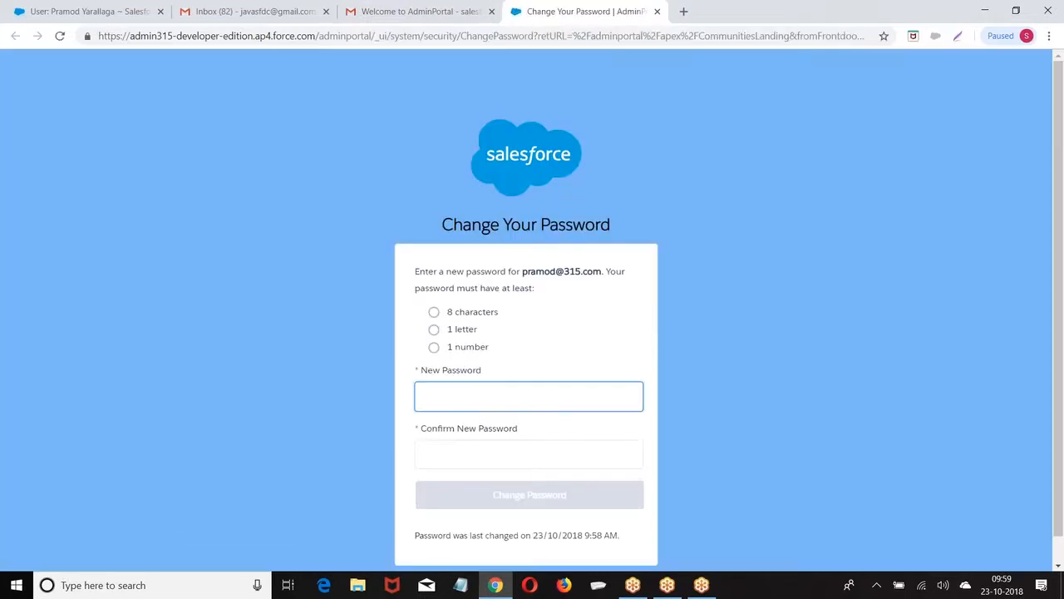
type("••")
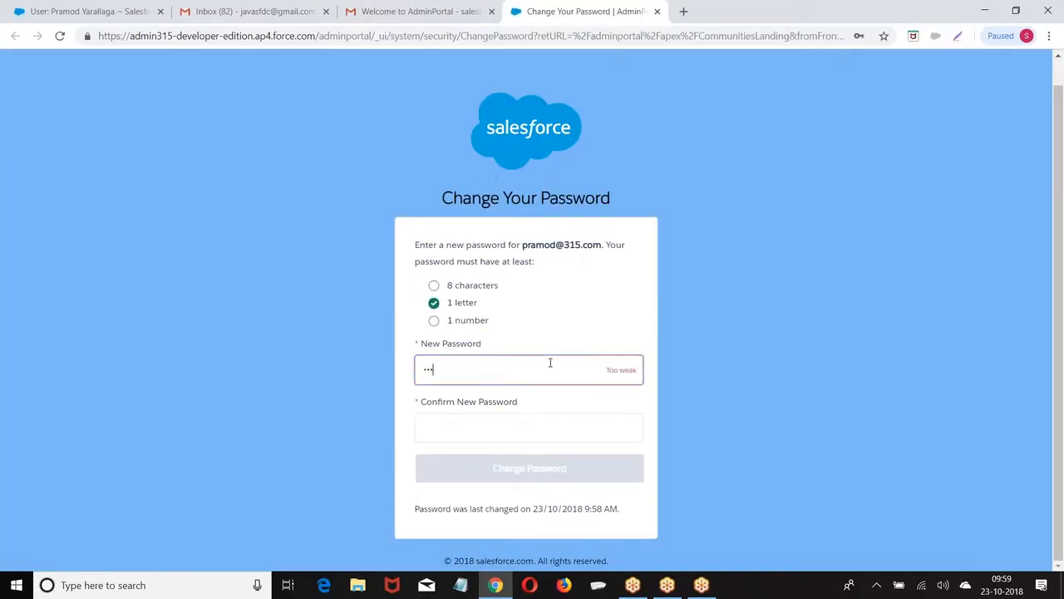
type("••••••••••")
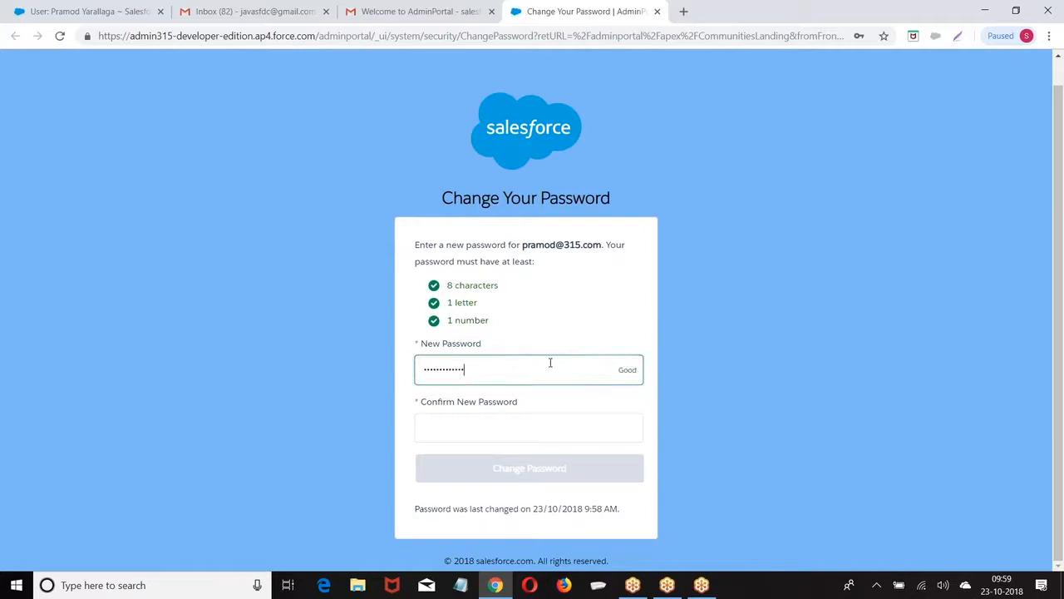
type("•")
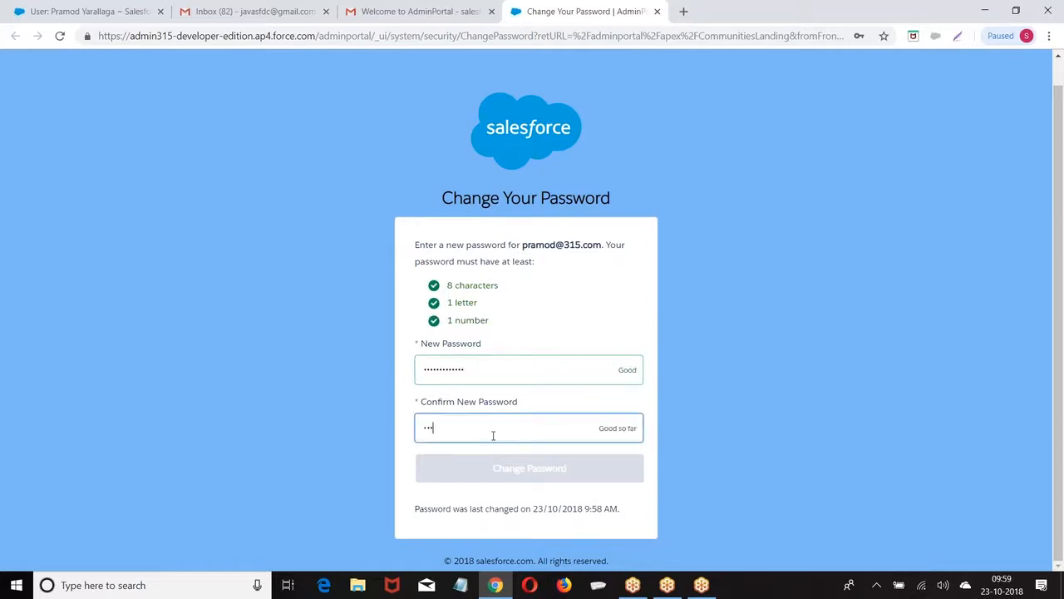
type("••••••••••••")
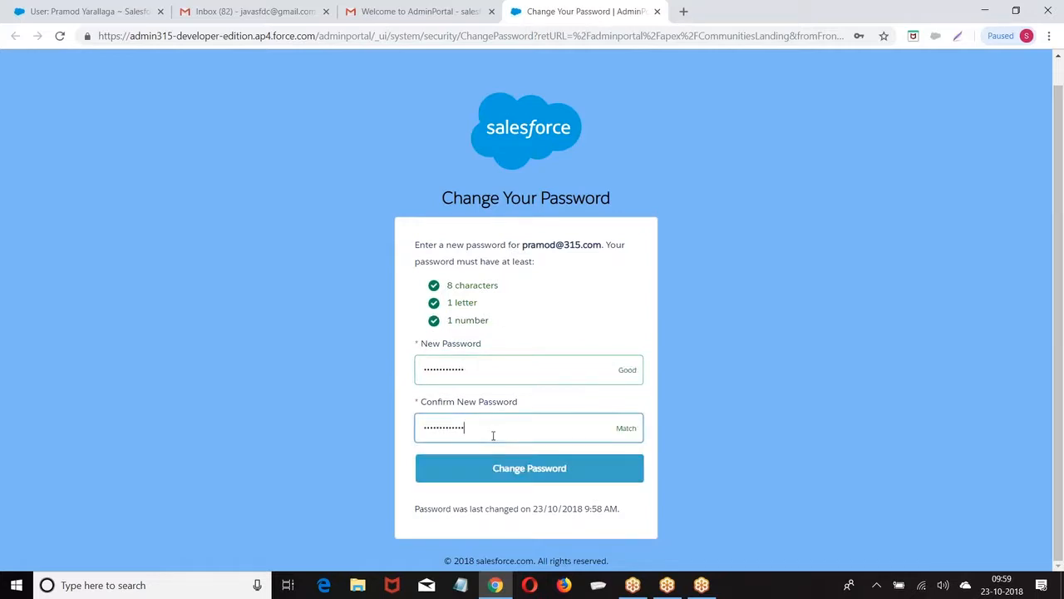
Set the new portal password, list all AdminPortal Customers records (none), then return to the user record
left_click(526, 467)
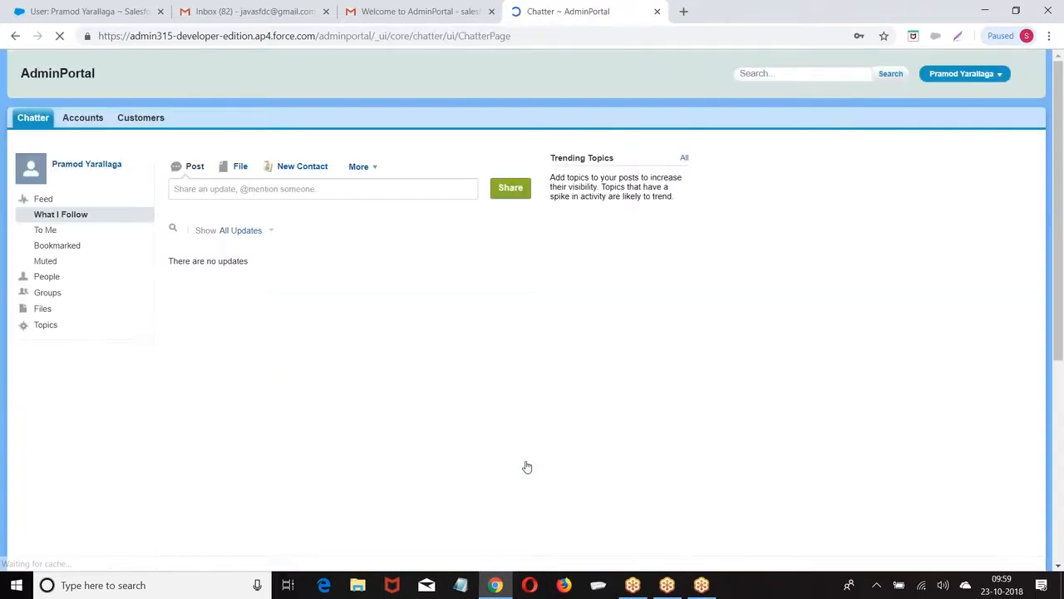
left_click(884, 56)
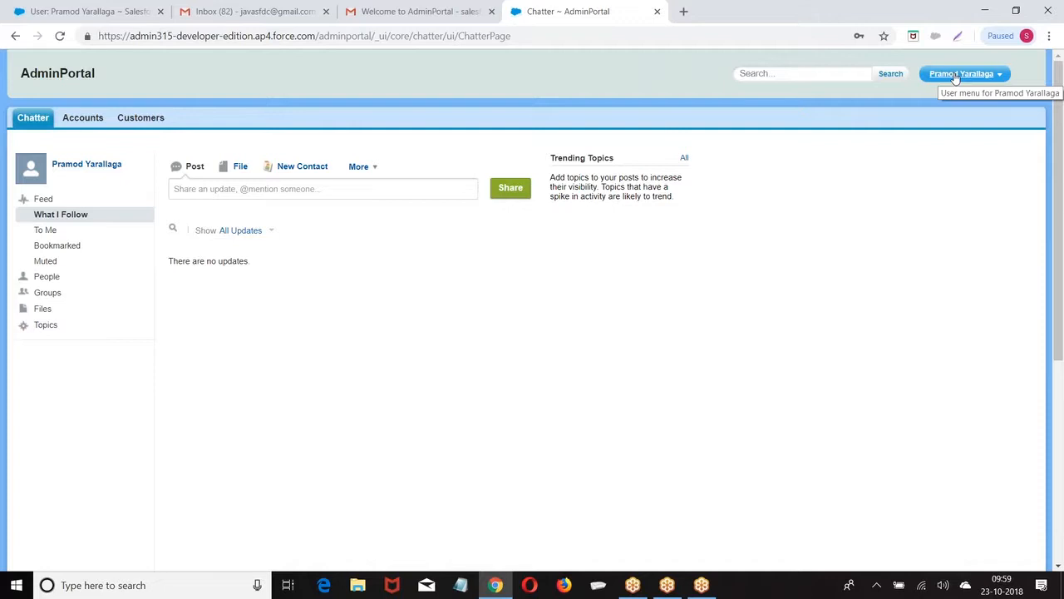
left_click(141, 118)
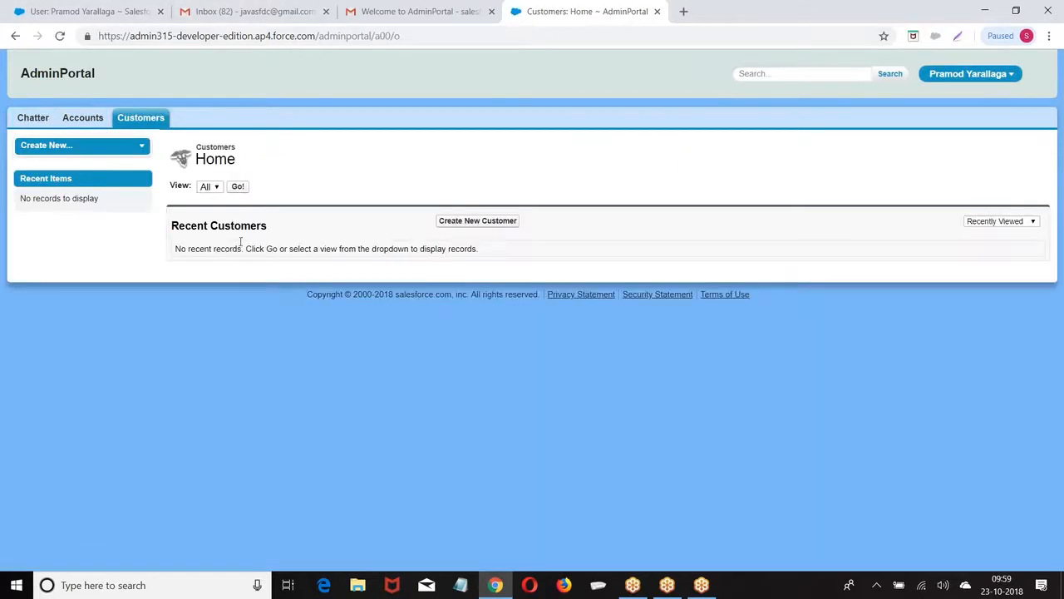
left_click(237, 187)
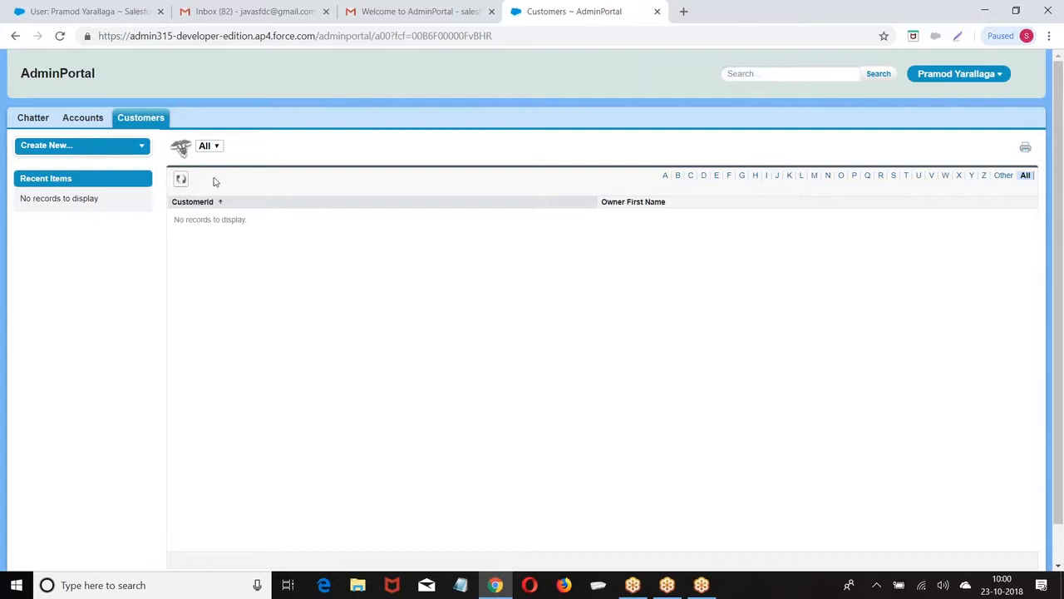
left_click(102, 8)
Enable the external sharing model in Security Controls > Sharing Settings
scroll(93, 391, "down", 3)
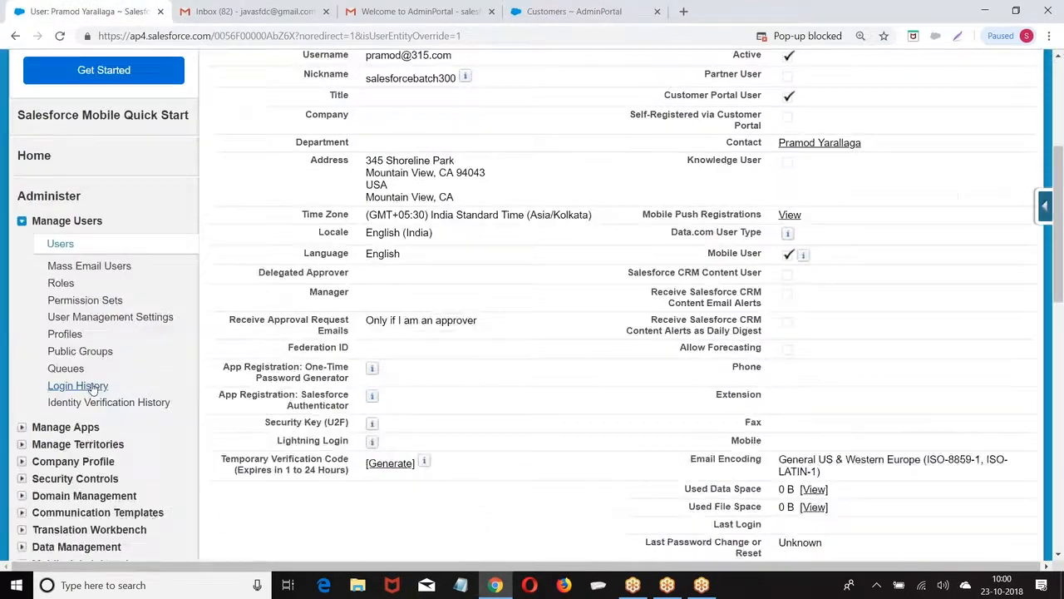
scroll(93, 391, "down", 3)
left_click(25, 271)
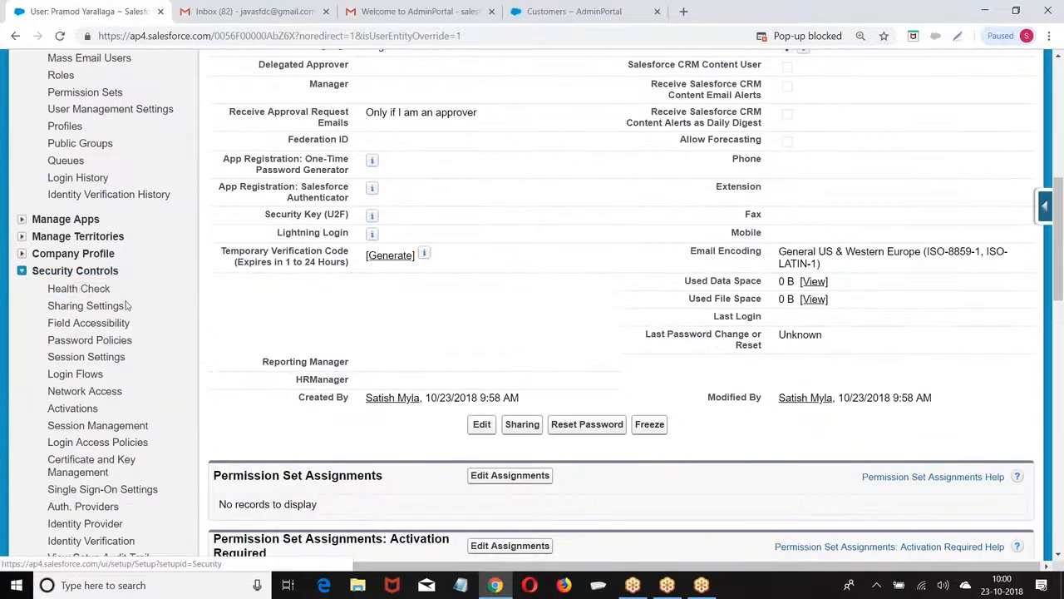
left_click(85, 305)
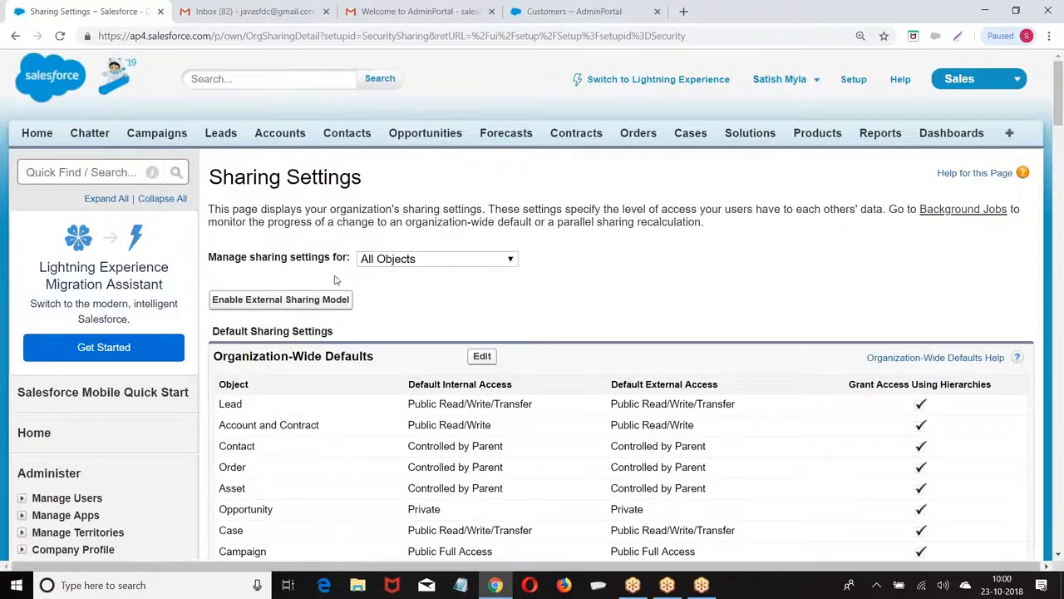
scroll(335, 280, "down", 3)
left_click_drag(407, 176, 533, 181)
left_click_drag(612, 176, 737, 180)
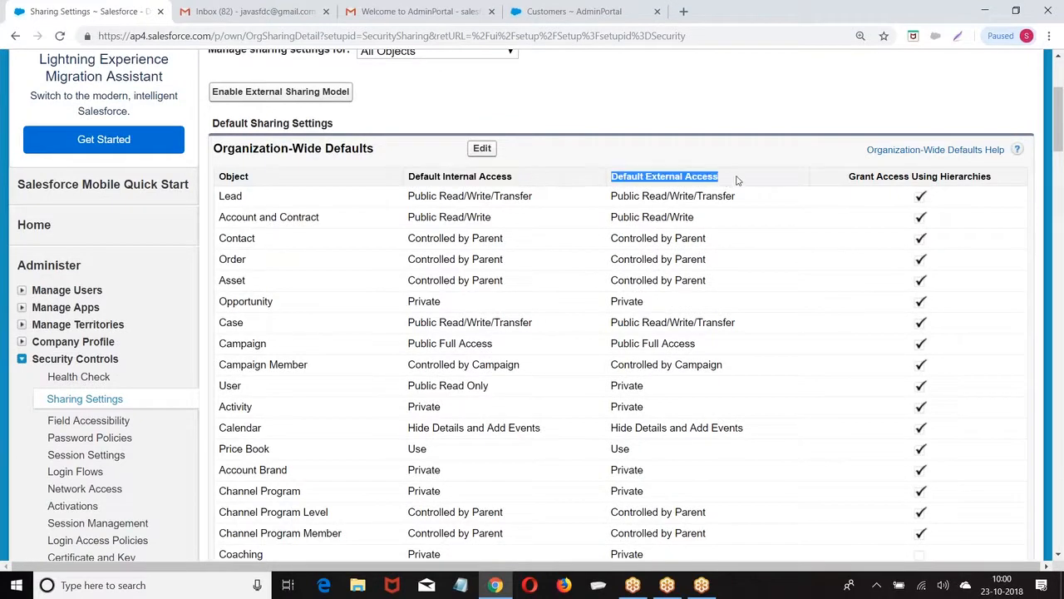
left_click(298, 97)
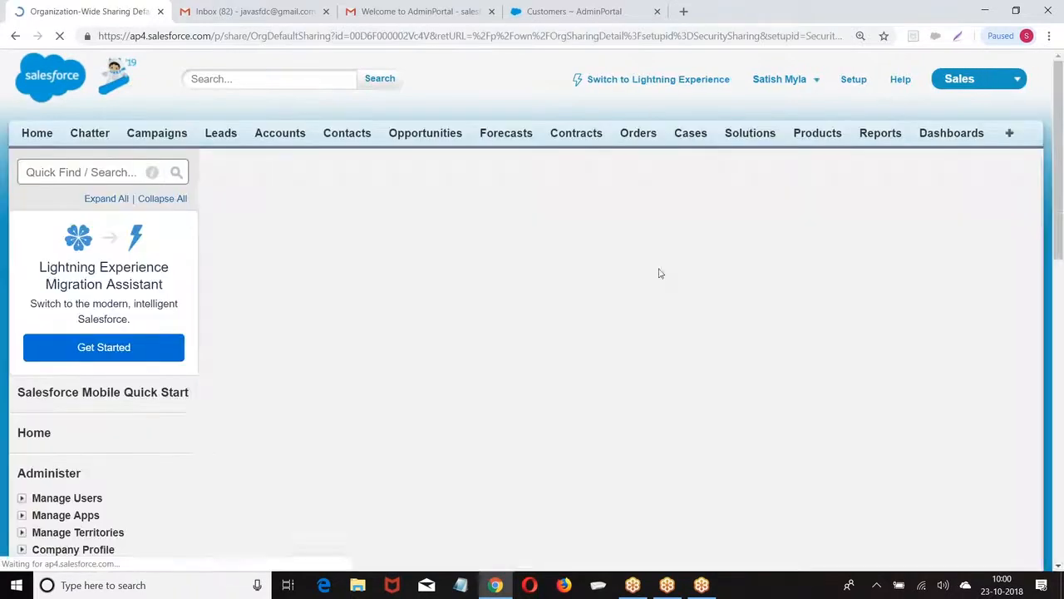
Set Customer default internal and external access to Public Read/Write and save
scroll(660, 274, "down", 10)
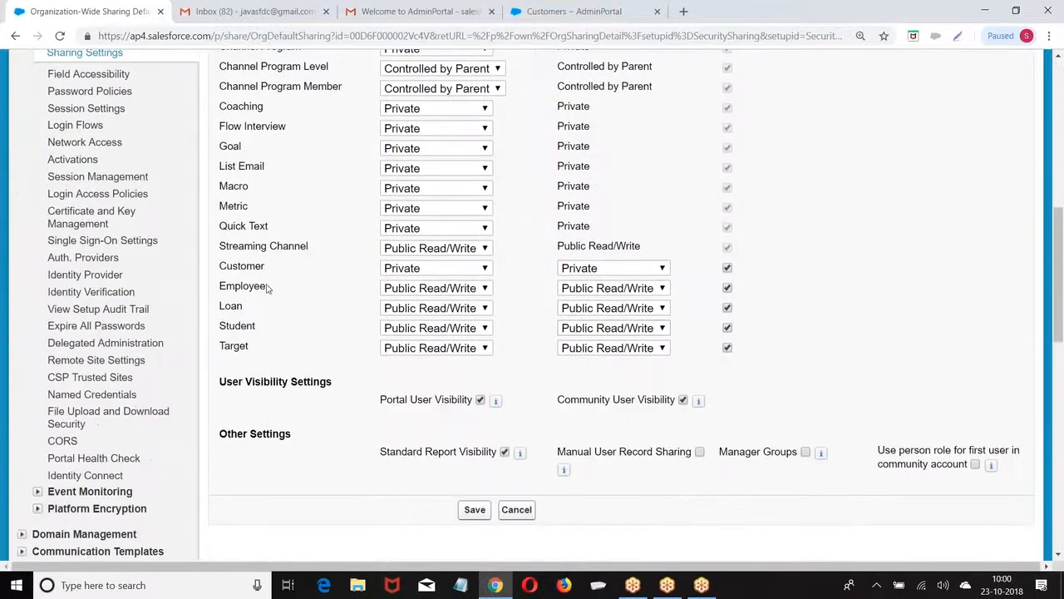
left_click(436, 268)
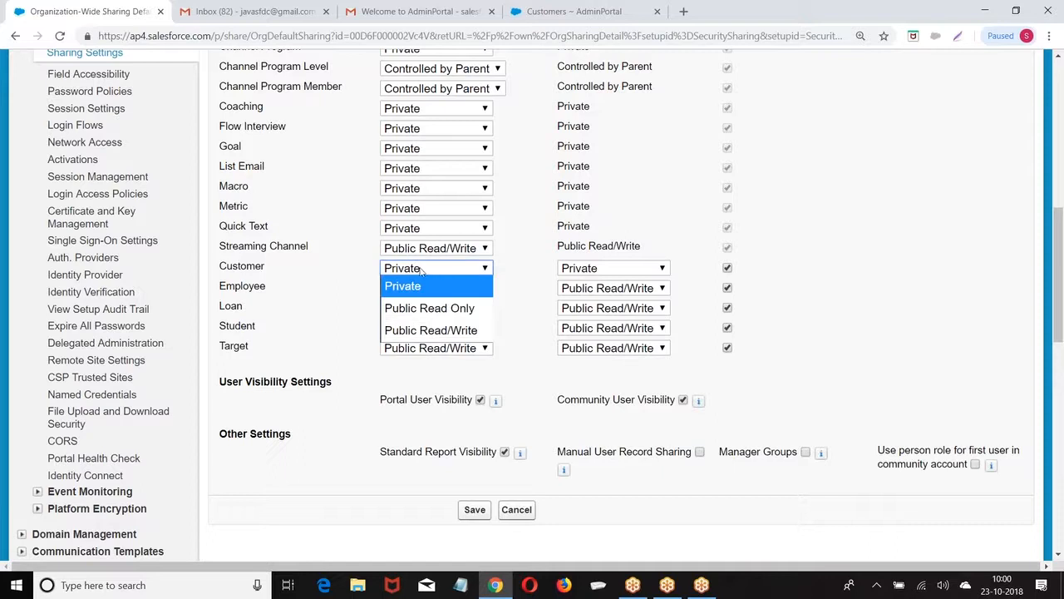
left_click(429, 330)
left_click(570, 269)
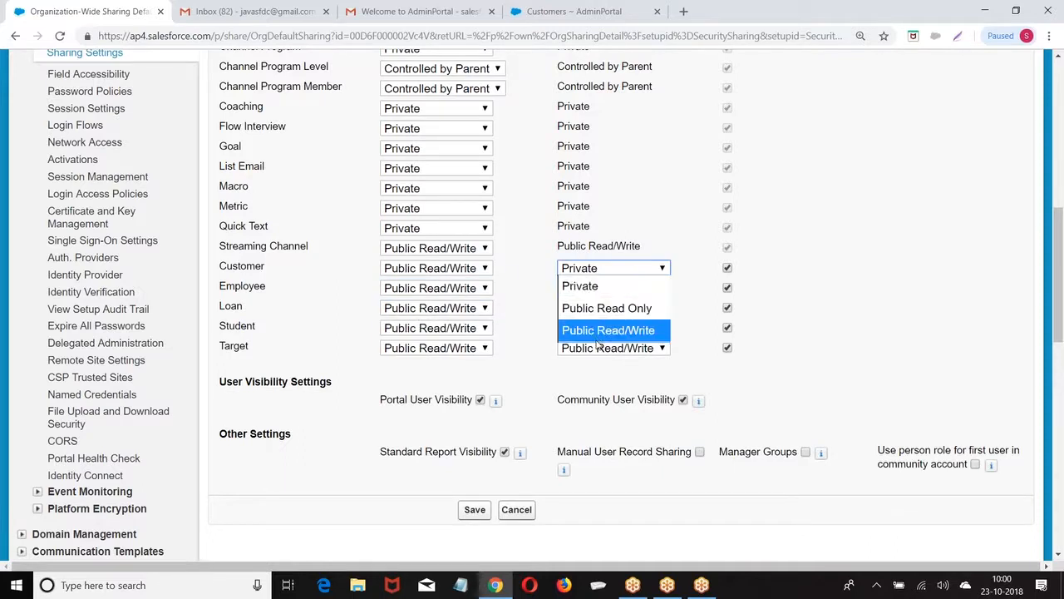
left_click(596, 333)
left_click(477, 510)
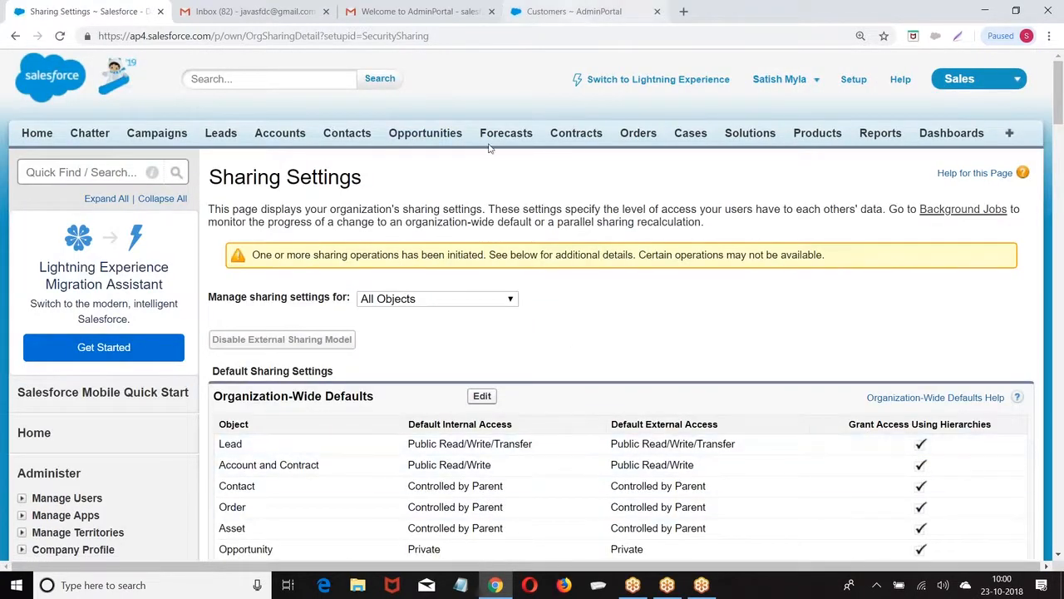
Reload the Sharing Settings page repeatedly until the sharing recalculation finishes
left_click(480, 36)
key("Return")
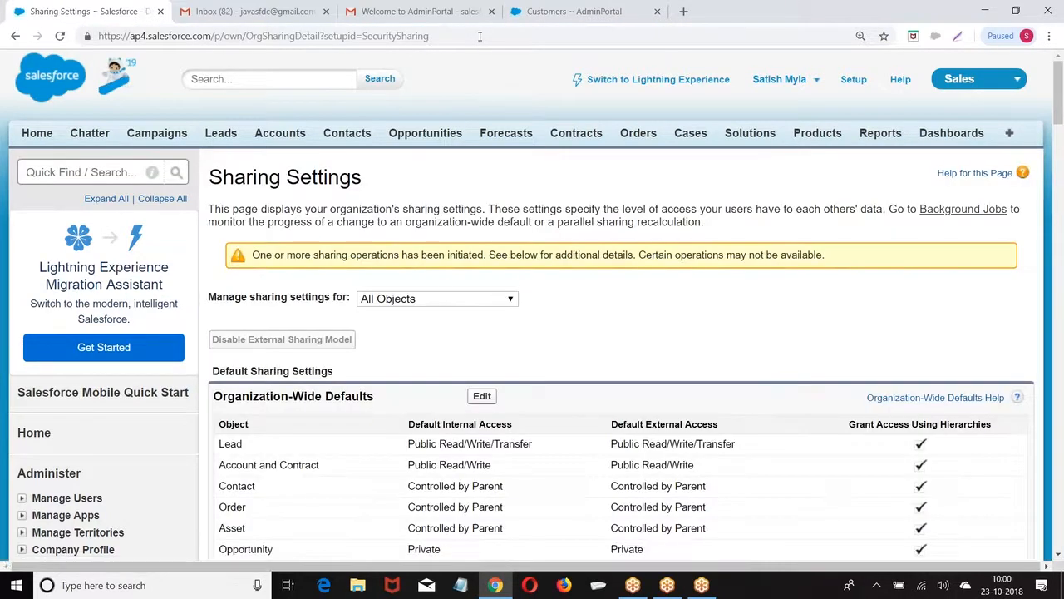
left_click(479, 36)
key("Return")
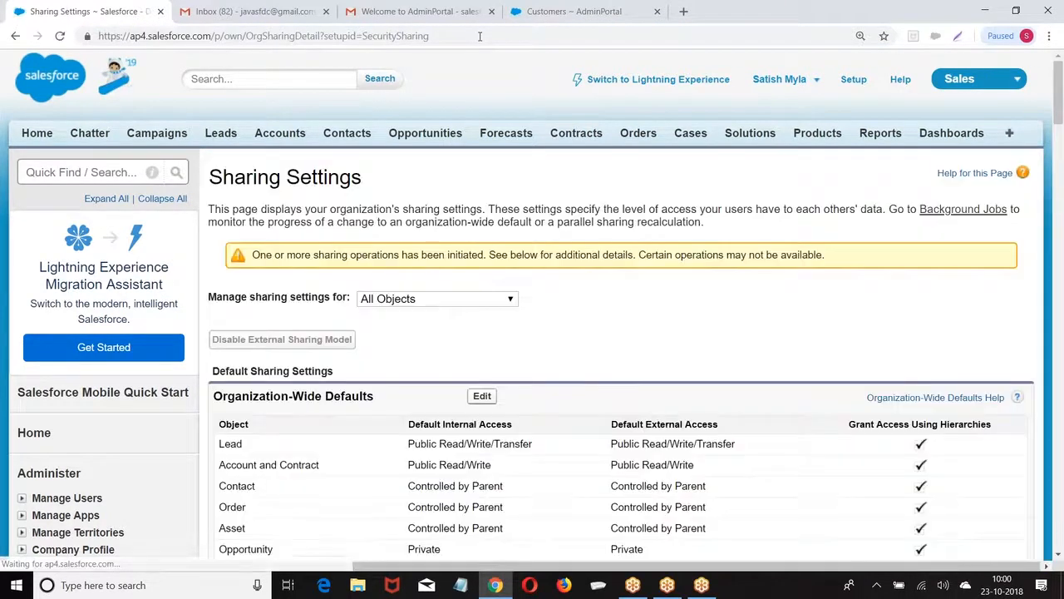
left_click(479, 35)
key("Return")
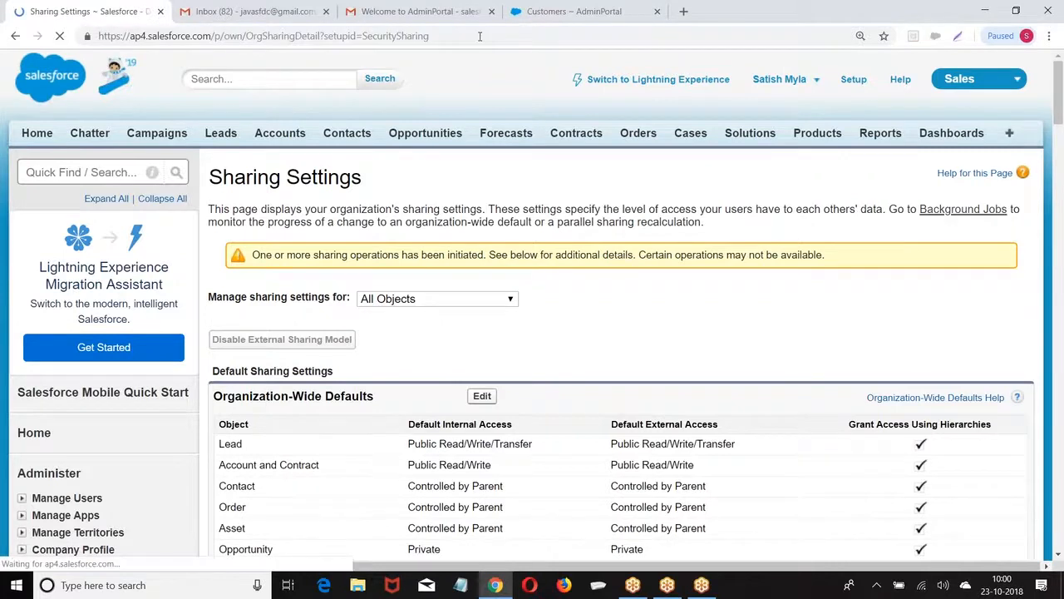
left_click(479, 36)
key("Return")
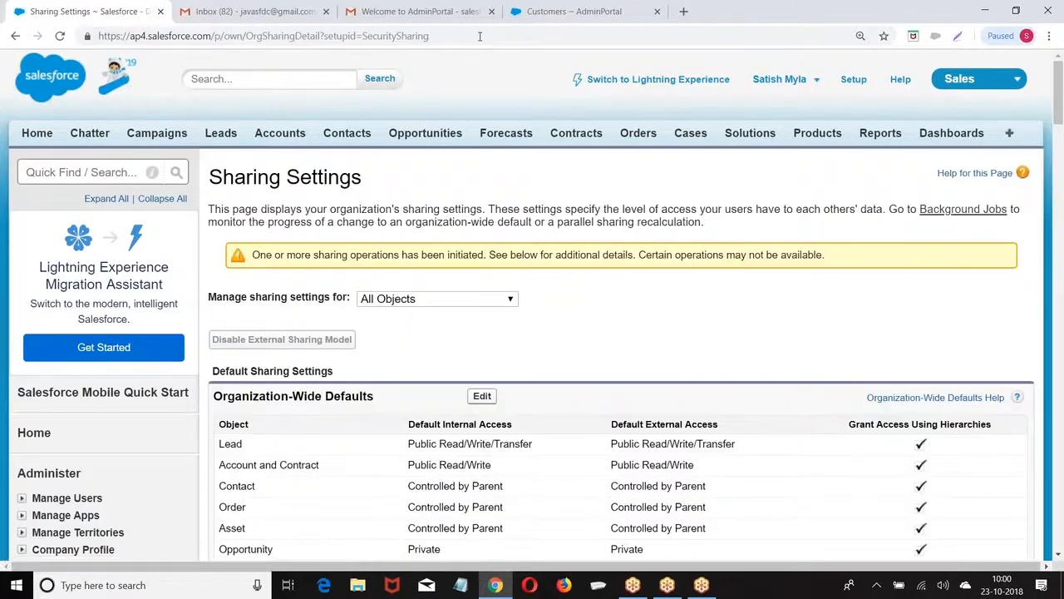
left_click(480, 36)
key("Return")
left_click(480, 36)
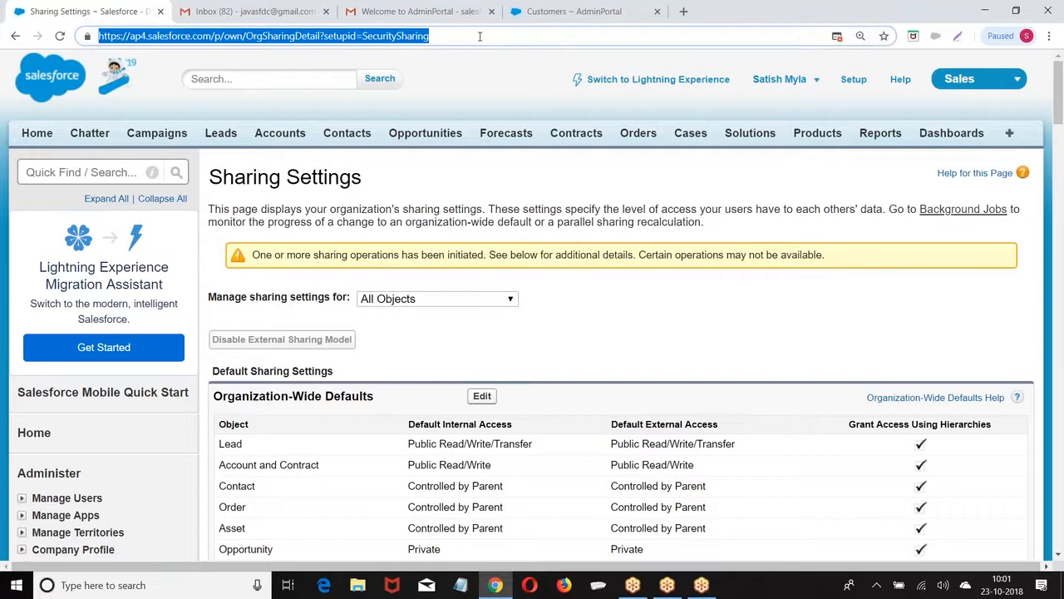
key("Return")
left_click(480, 36)
key("Return")
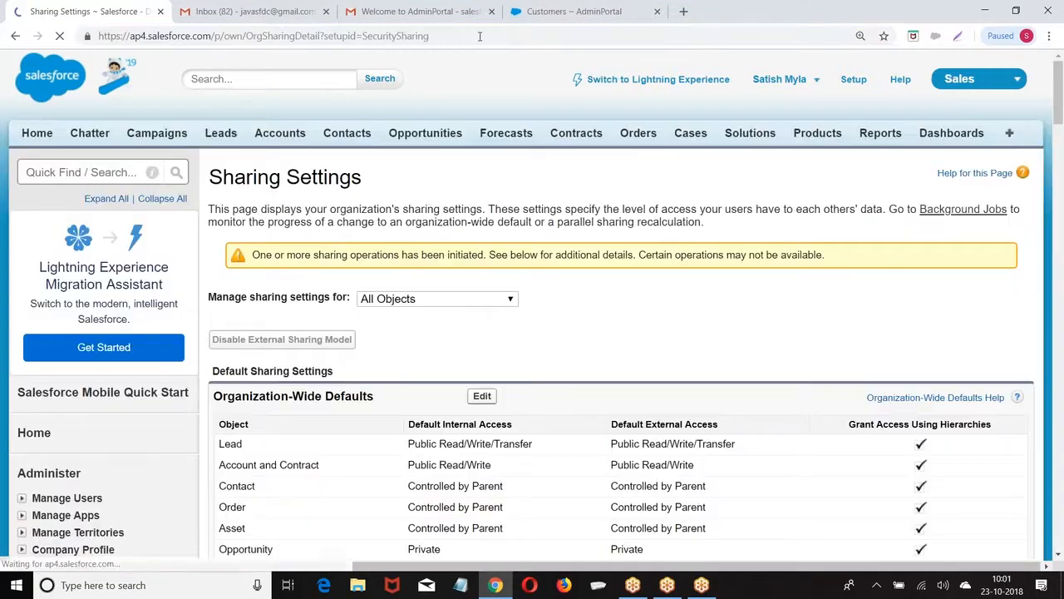
Log the portal user out of the AdminPortal community from its user menu
left_click(573, 8)
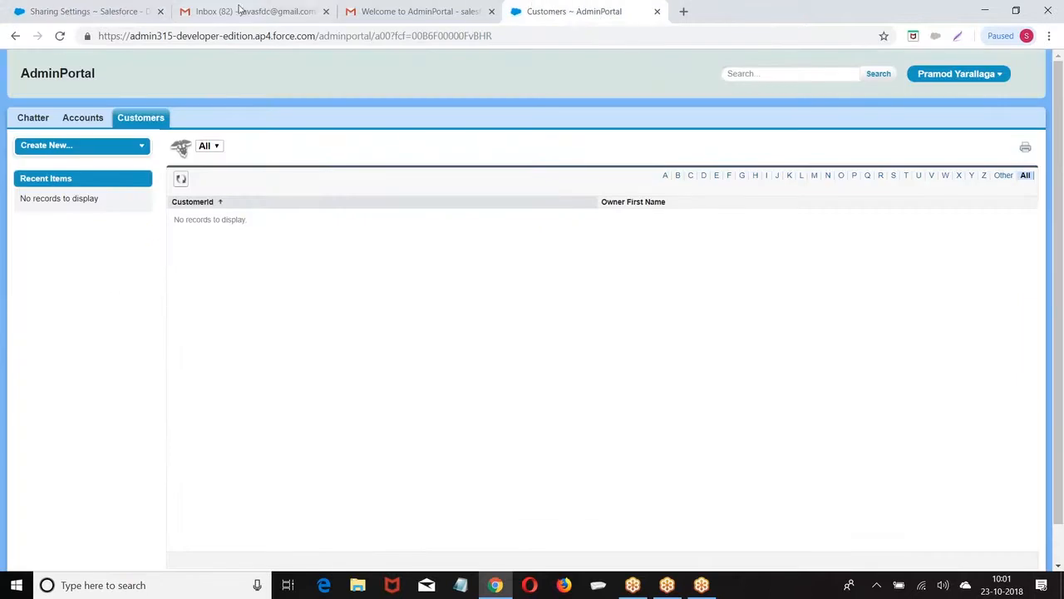
left_click(100, 10)
left_click(579, 8)
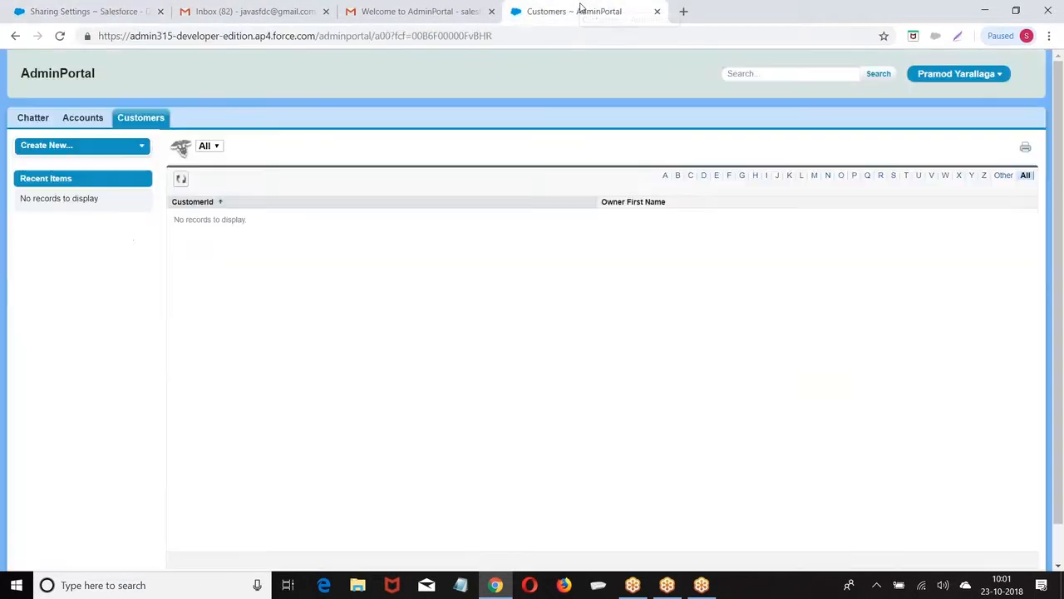
left_click(1006, 74)
left_click(943, 116)
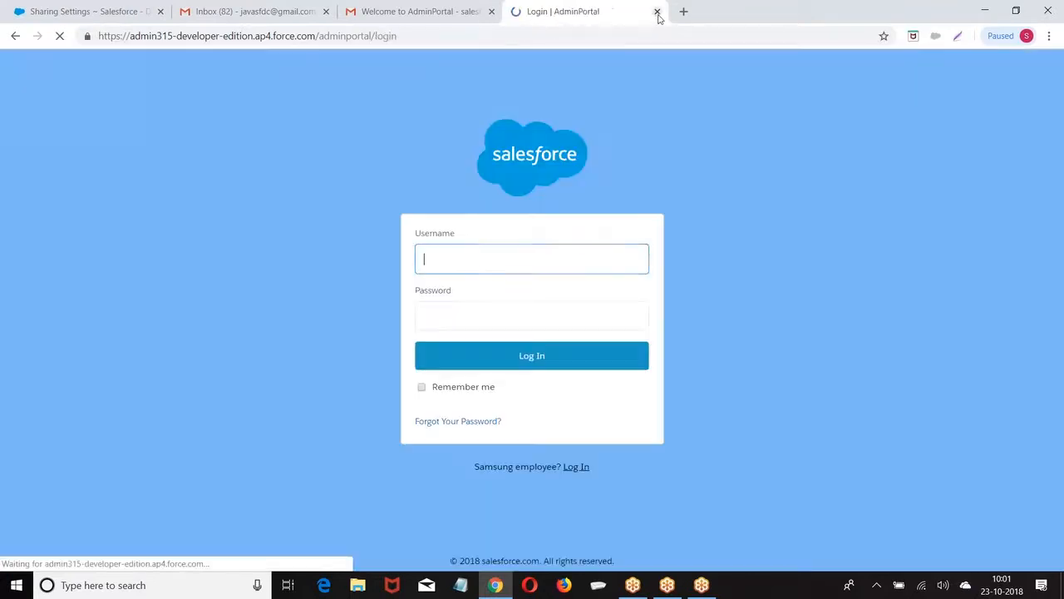
Close the login tab and open Setup > Communities > All Communities
left_click(657, 11)
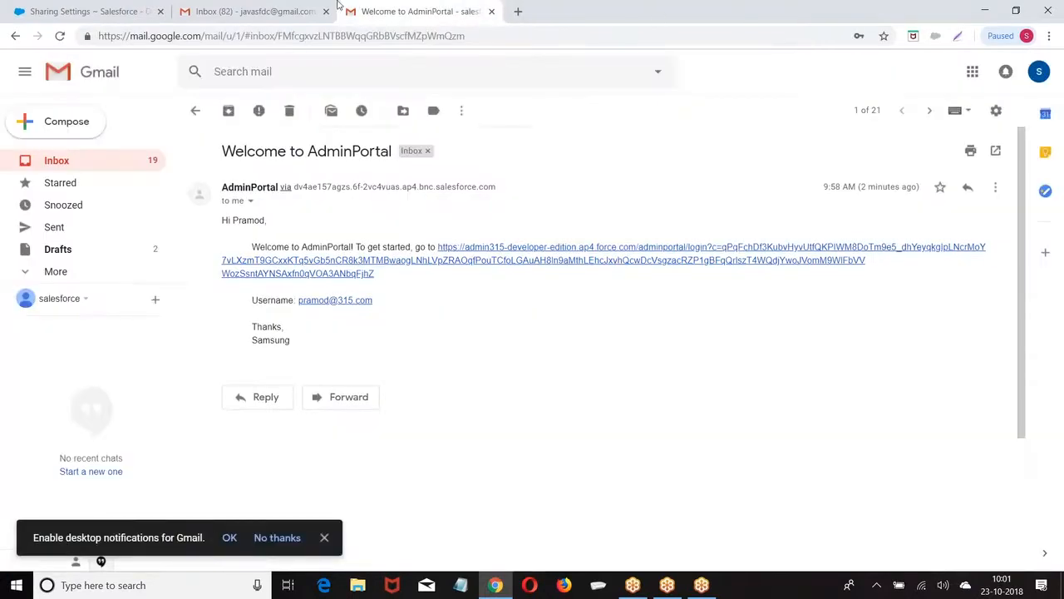
left_click(72, 12)
scroll(175, 227, "down", 1)
scroll(176, 227, "down", 10)
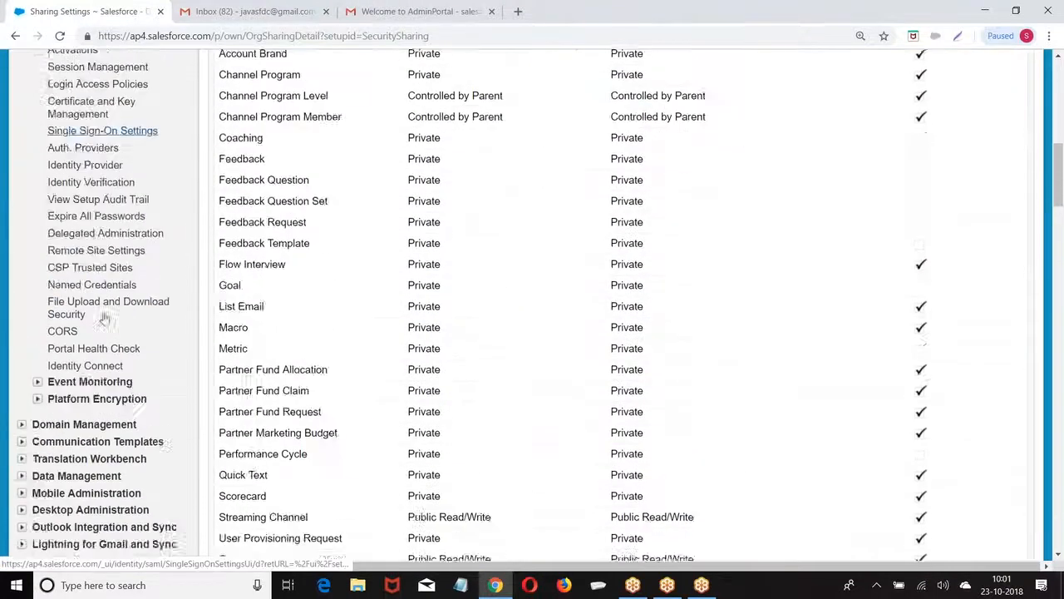
scroll(21, 308, "down", 2)
left_click(22, 302)
scroll(108, 282, "down", 2)
scroll(108, 282, "down", 8)
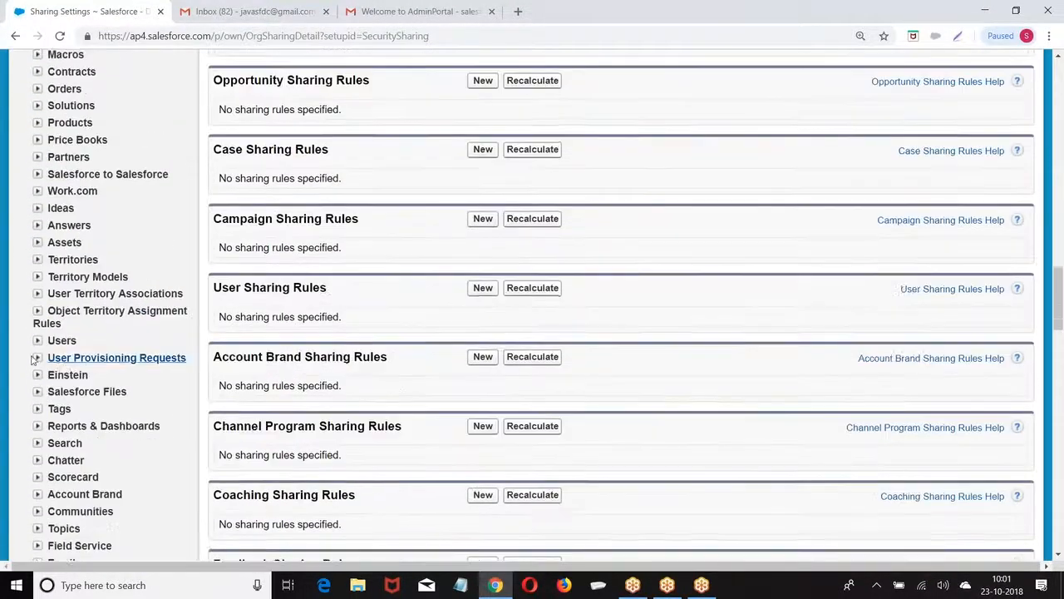
left_click(37, 304)
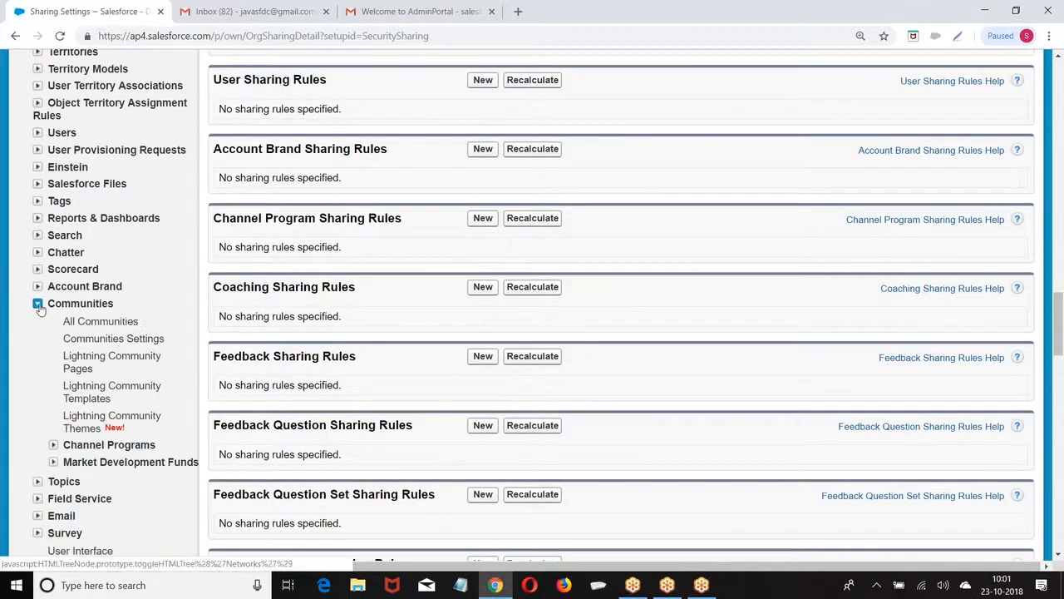
left_click(100, 322)
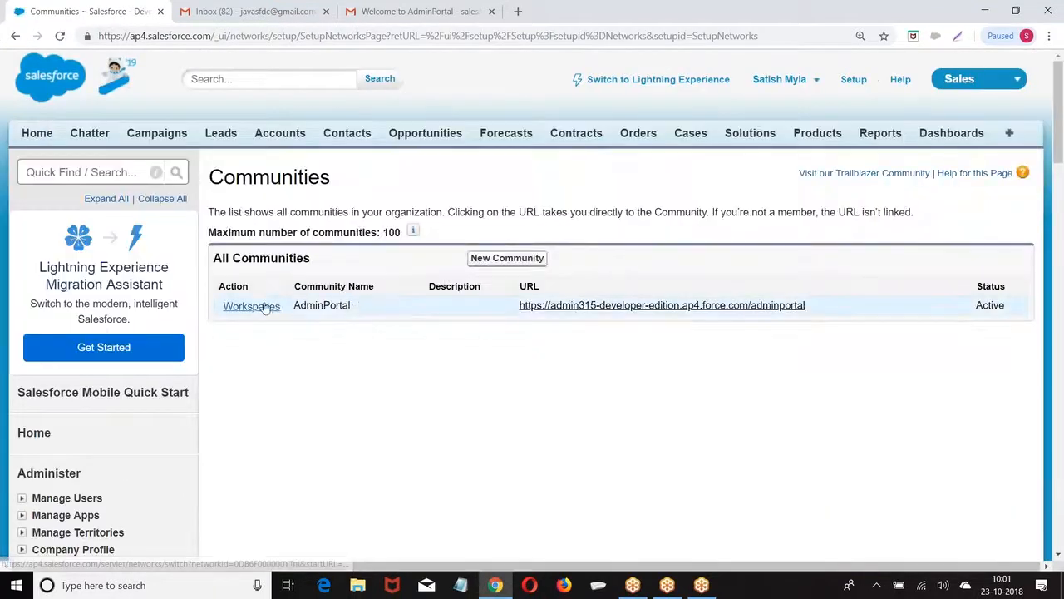
Deactivate AdminPortal from its Workspaces Administration Settings, confirm, and return to the communities list
left_click(264, 307)
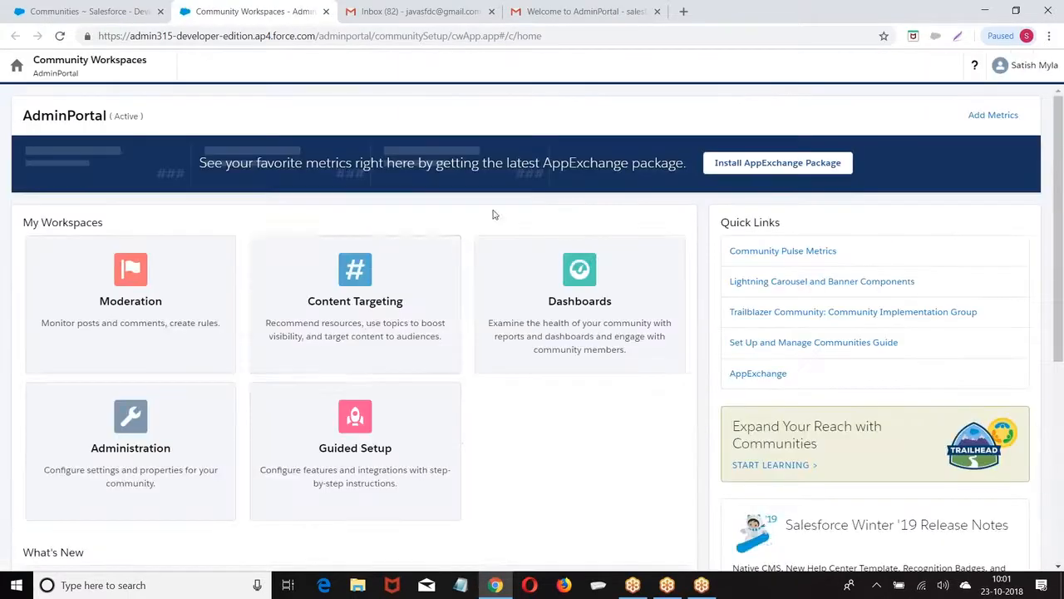
left_click(136, 451)
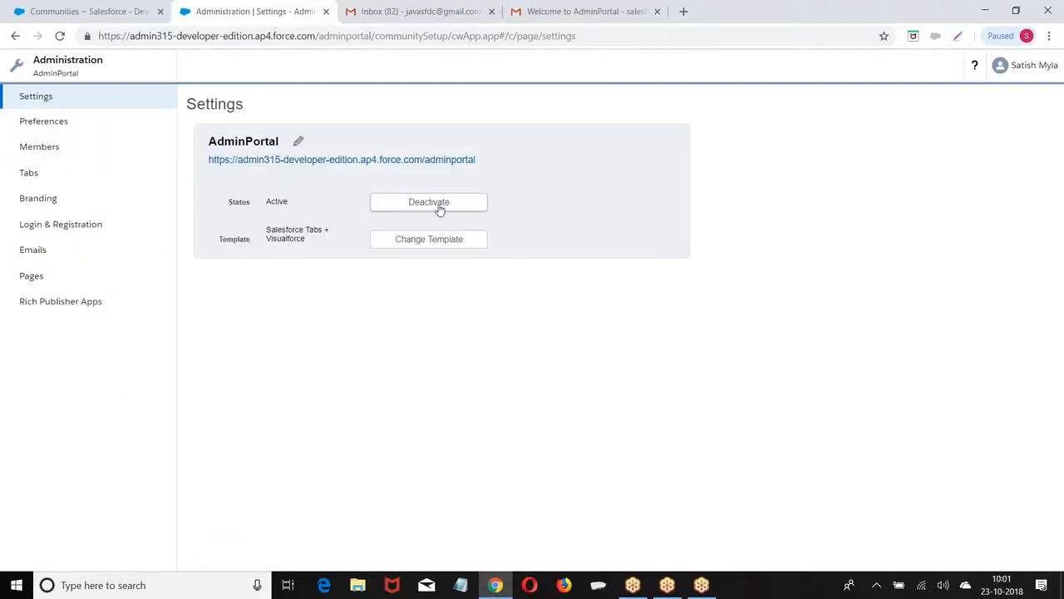
left_click(439, 206)
left_click(600, 137)
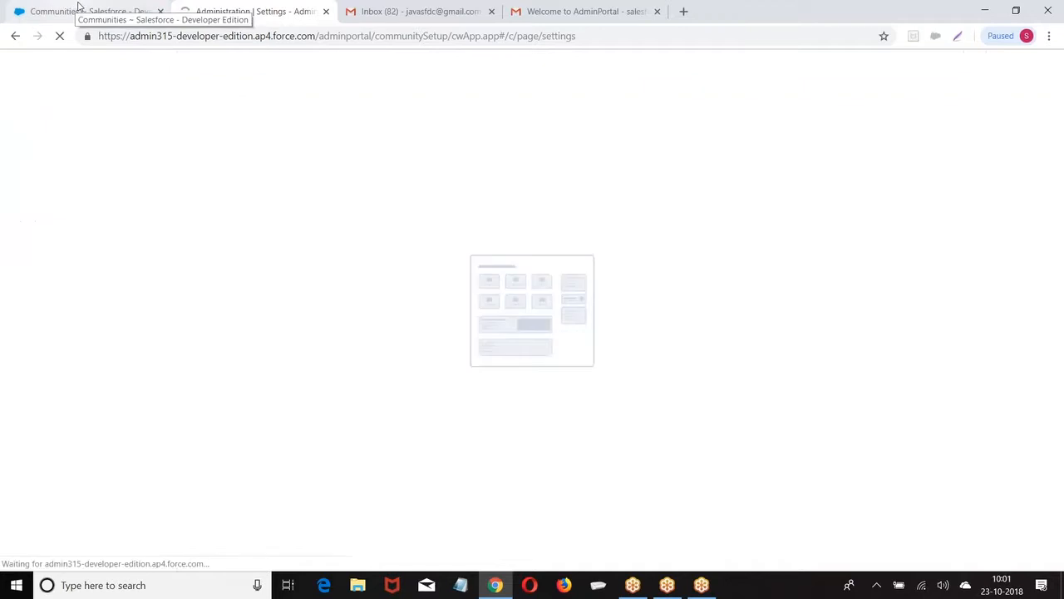
left_click(79, 7)
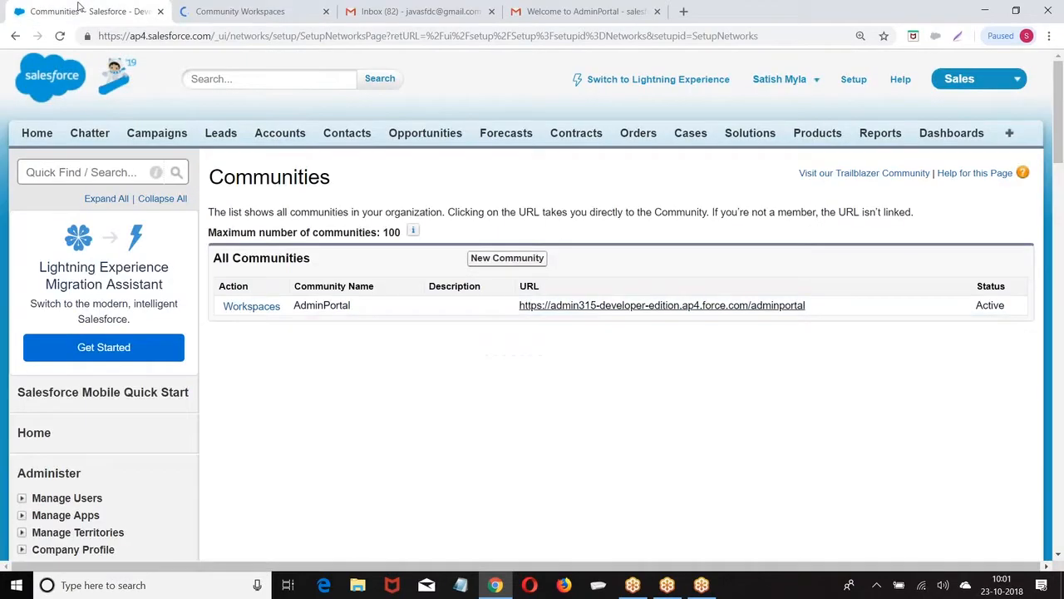
Clone the Customer Community User profile as ICICI Agent and save it
left_click(846, 81)
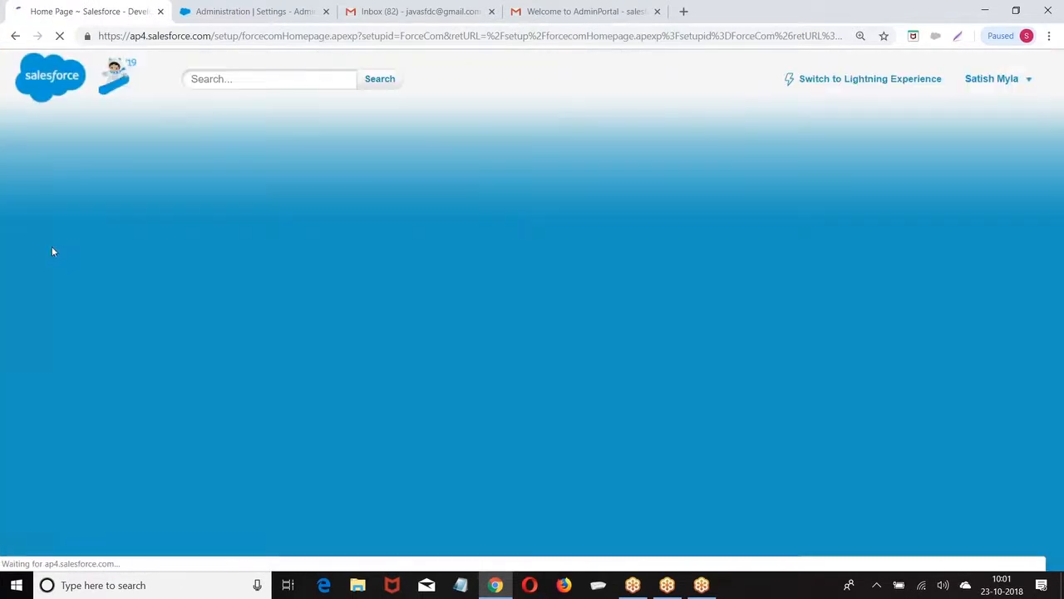
scroll(48, 341, "down", 4)
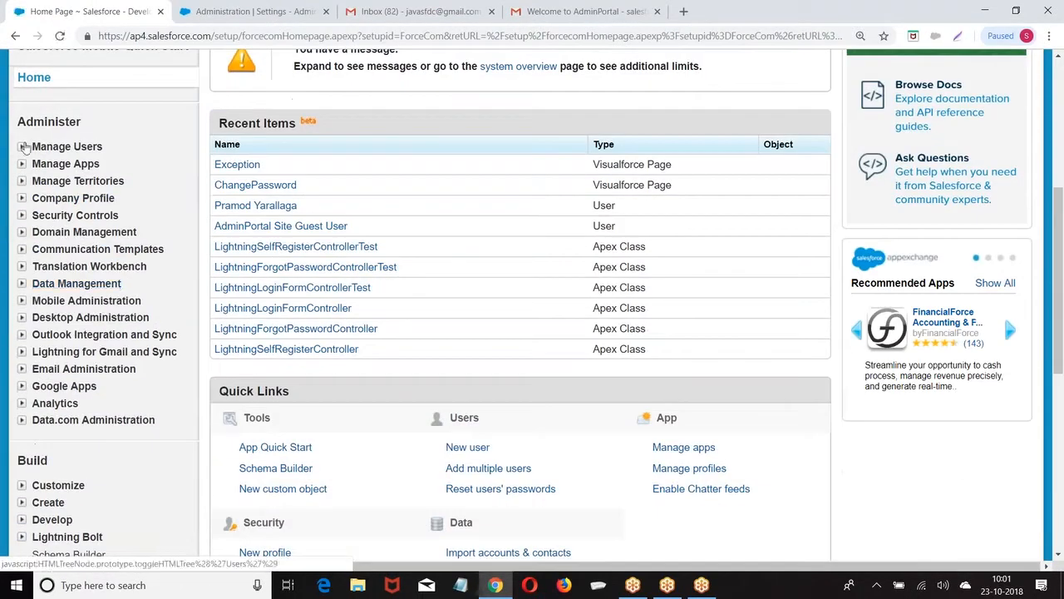
left_click(21, 146)
left_click(66, 251)
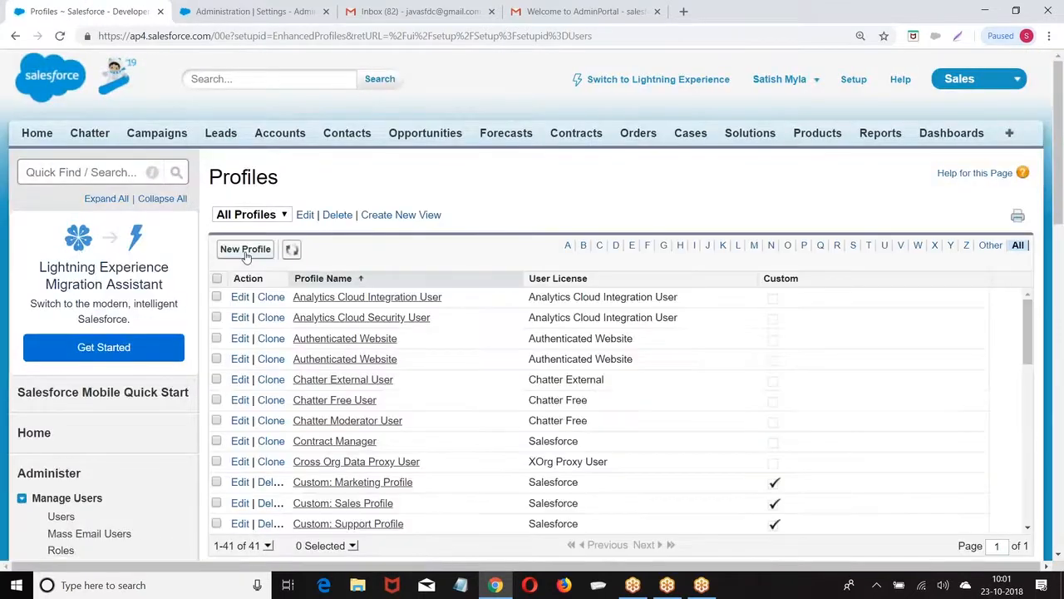
left_click(245, 248)
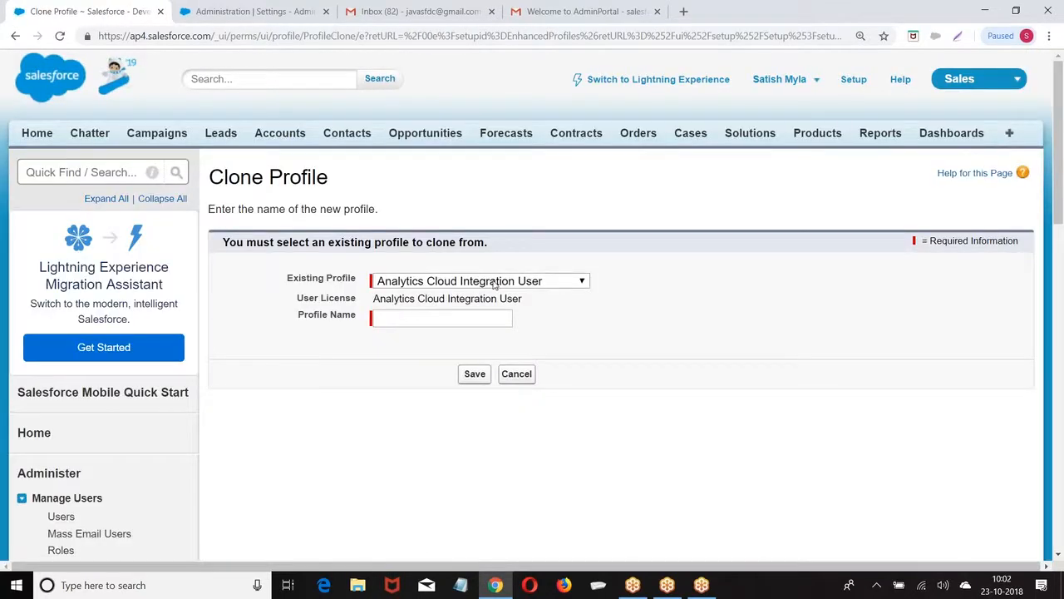
left_click(494, 281)
scroll(506, 316, "down", 5)
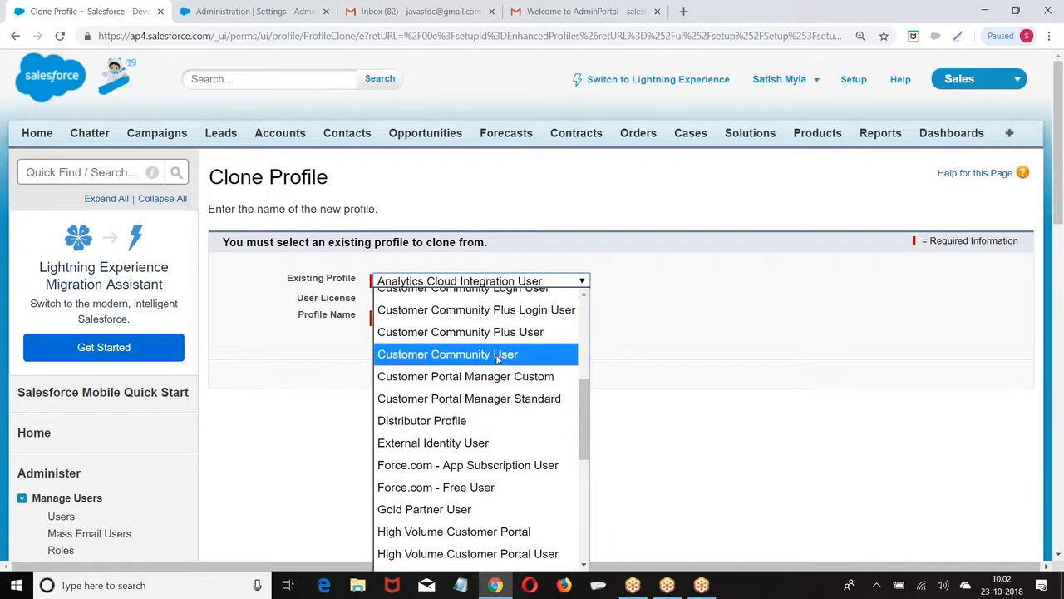
left_click(498, 355)
left_click(409, 317)
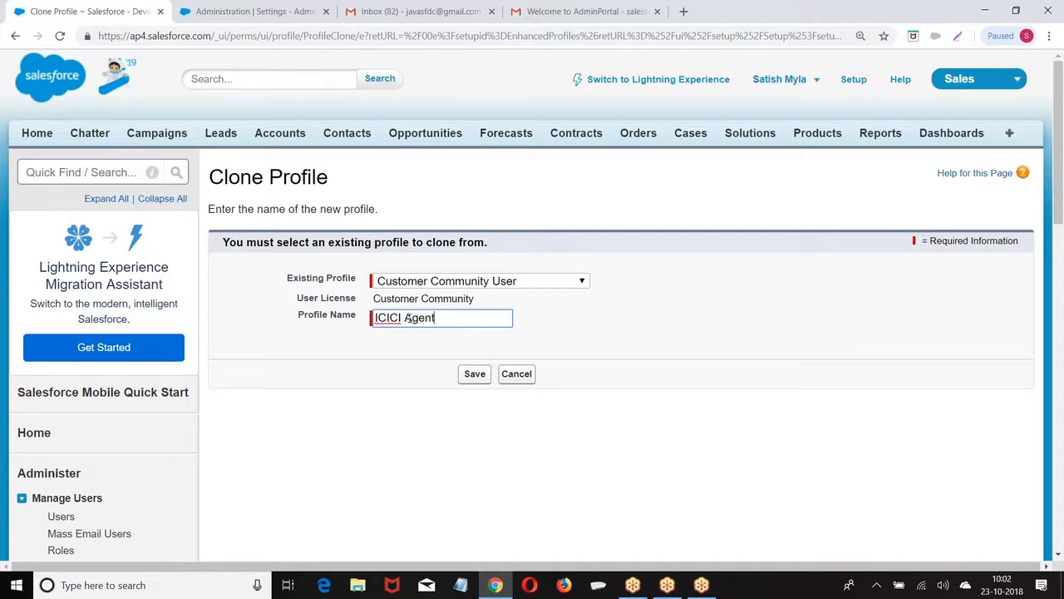
left_click(475, 373)
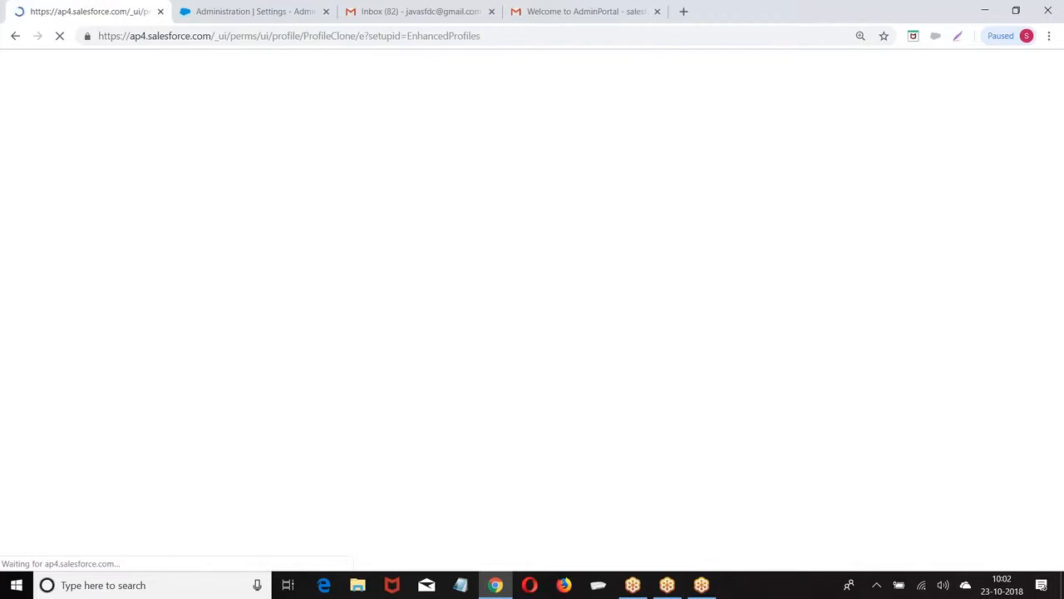
Grant Read/Create/Edit/Delete on Customers, Employee, Loans, Payments and Student, then save the profile
scroll(499, 236, "down", 2)
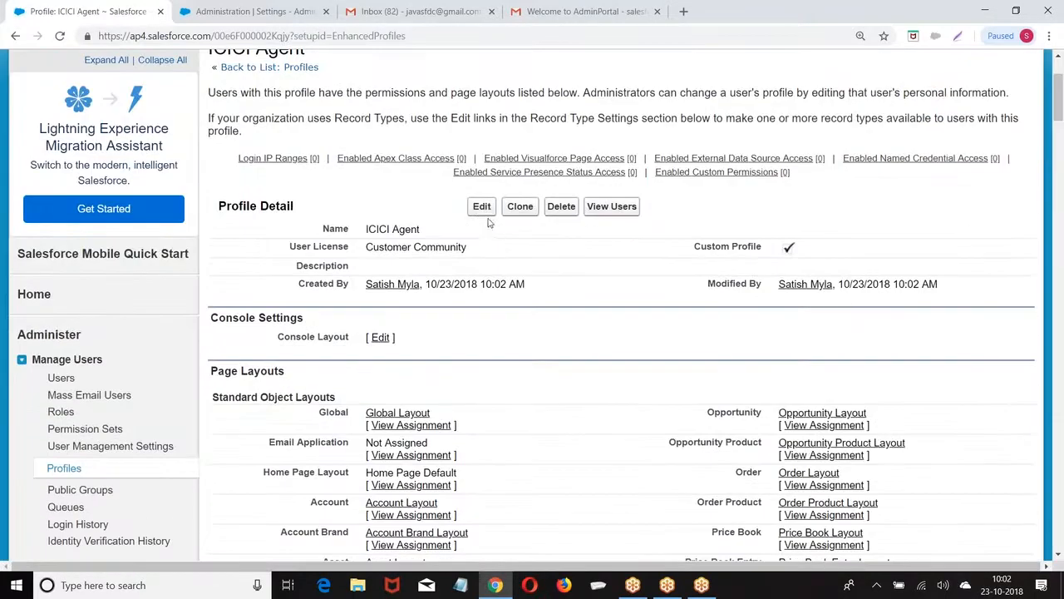
left_click(481, 207)
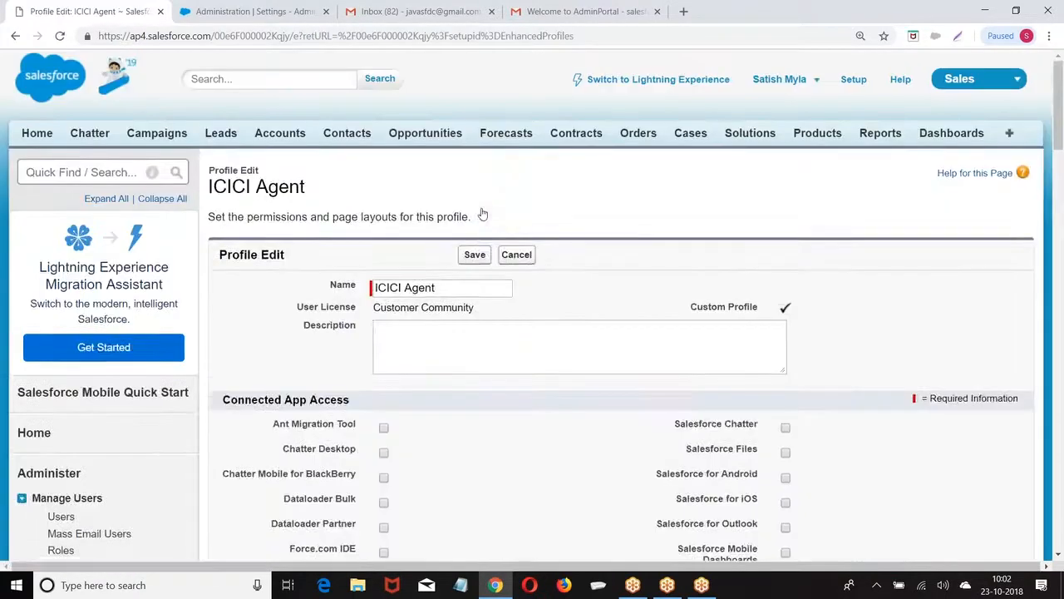
scroll(482, 214, "down", 3)
scroll(482, 214, "down", 20)
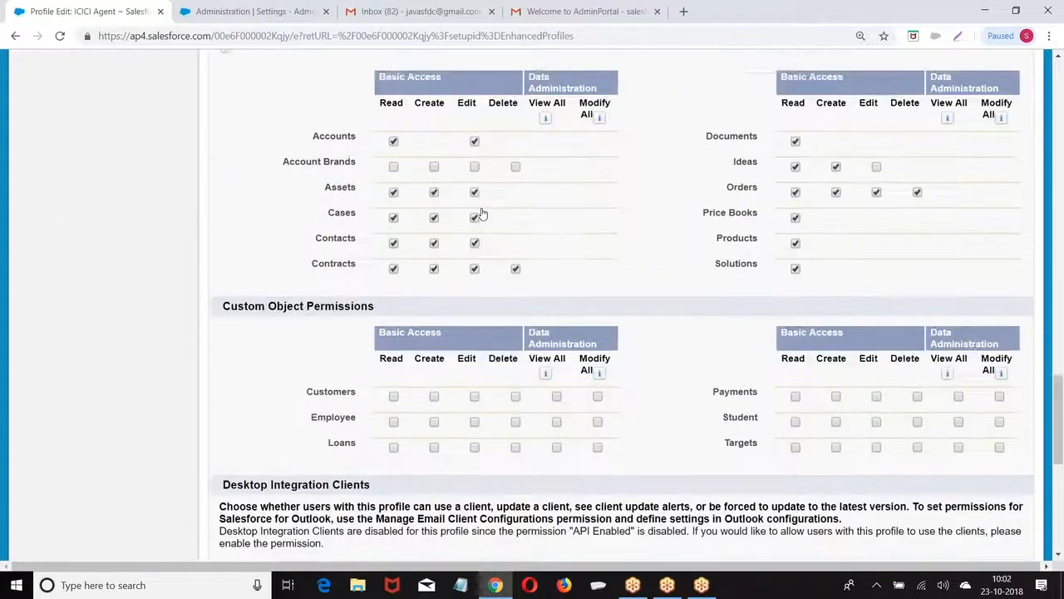
scroll(482, 214, "up", 2)
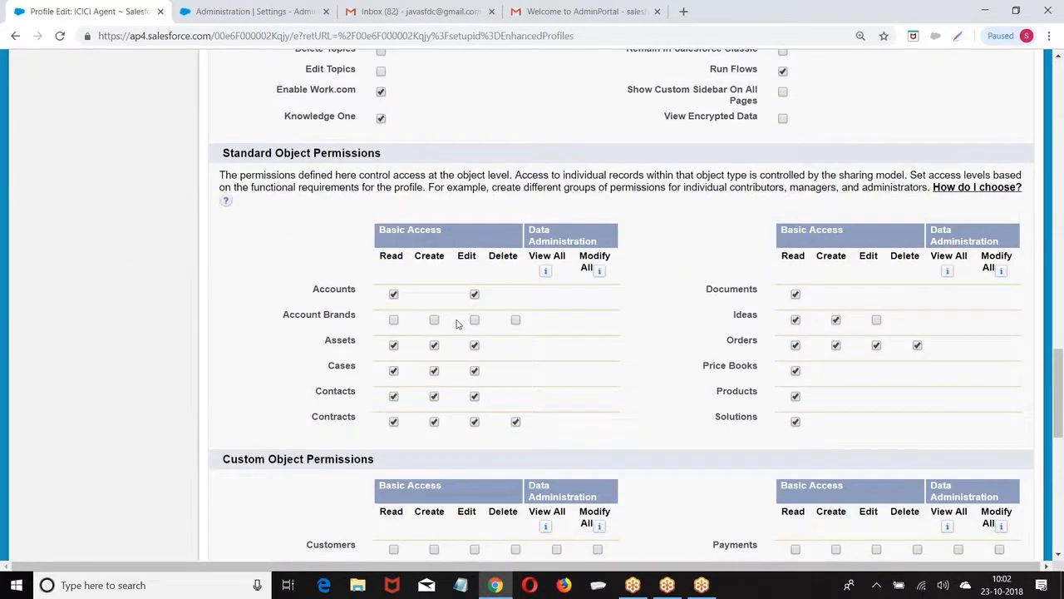
scroll(454, 374, "down", 3)
left_click(515, 341)
left_click(516, 368)
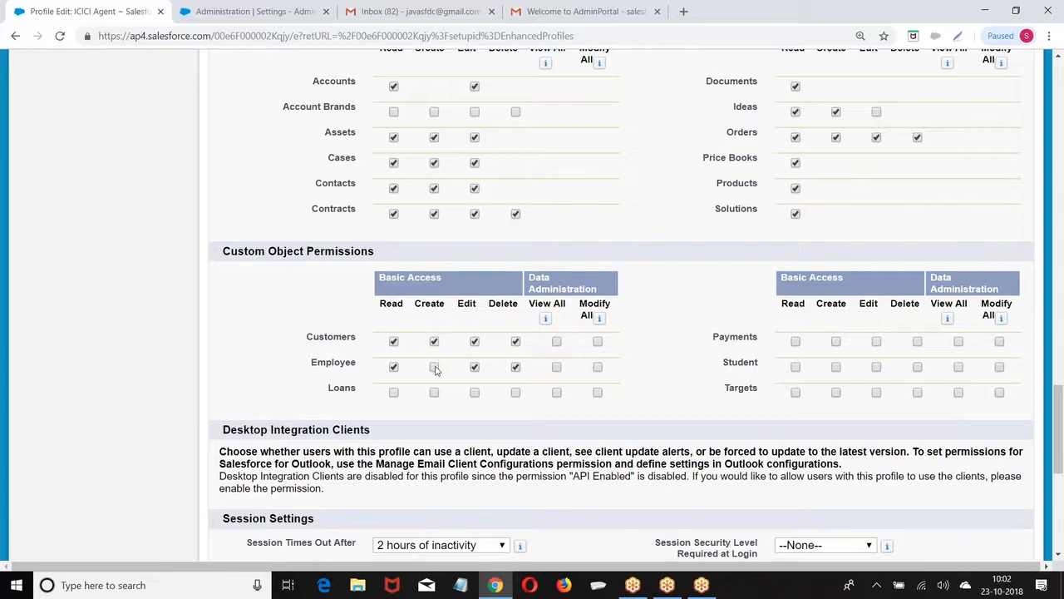
left_click(434, 366)
left_click(434, 392)
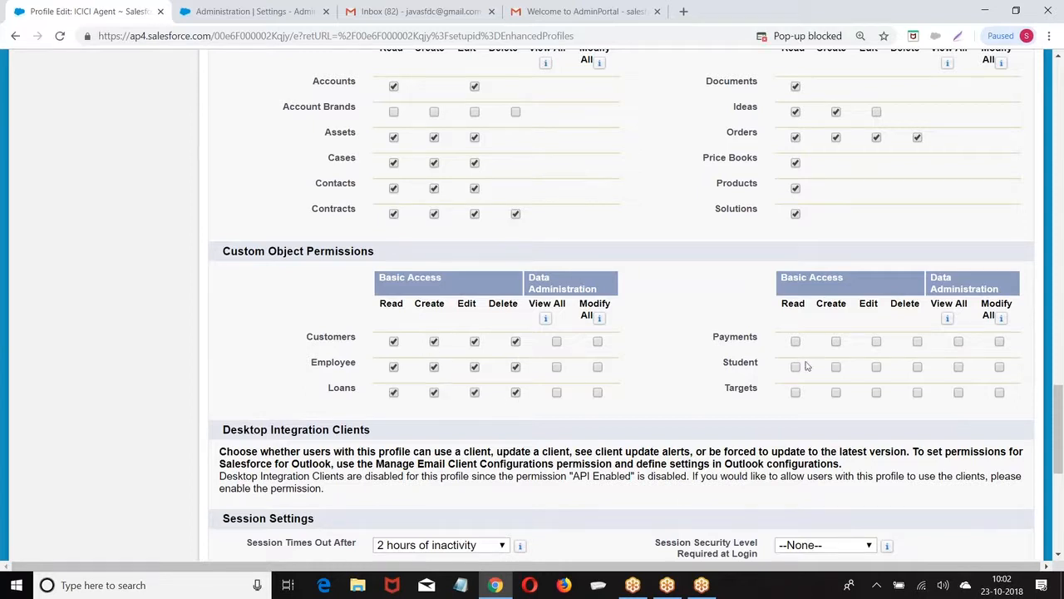
left_click(917, 342)
left_click(835, 341)
left_click(917, 367)
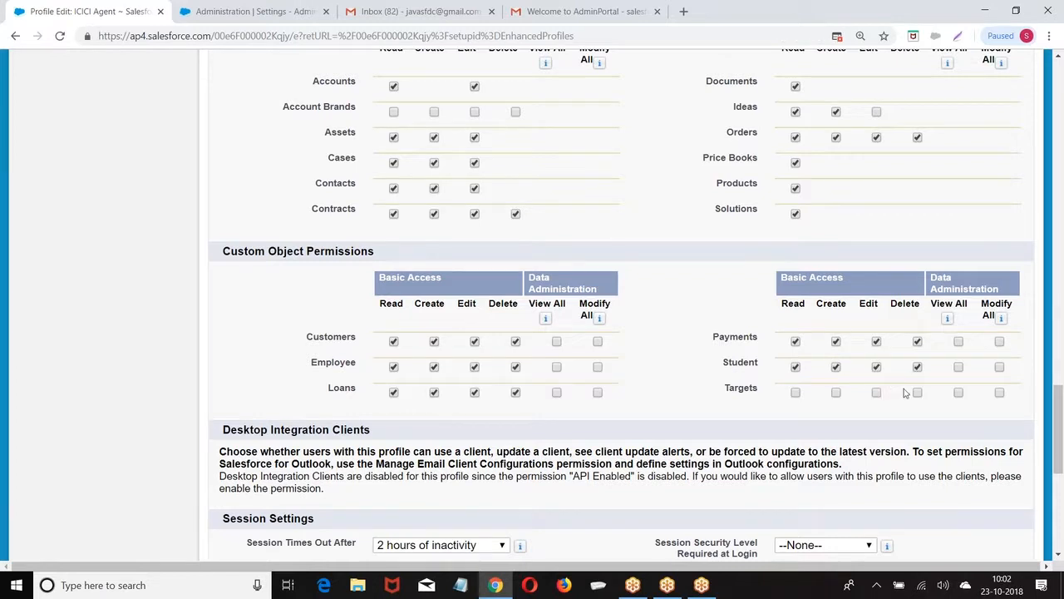
scroll(634, 351, "up", 20)
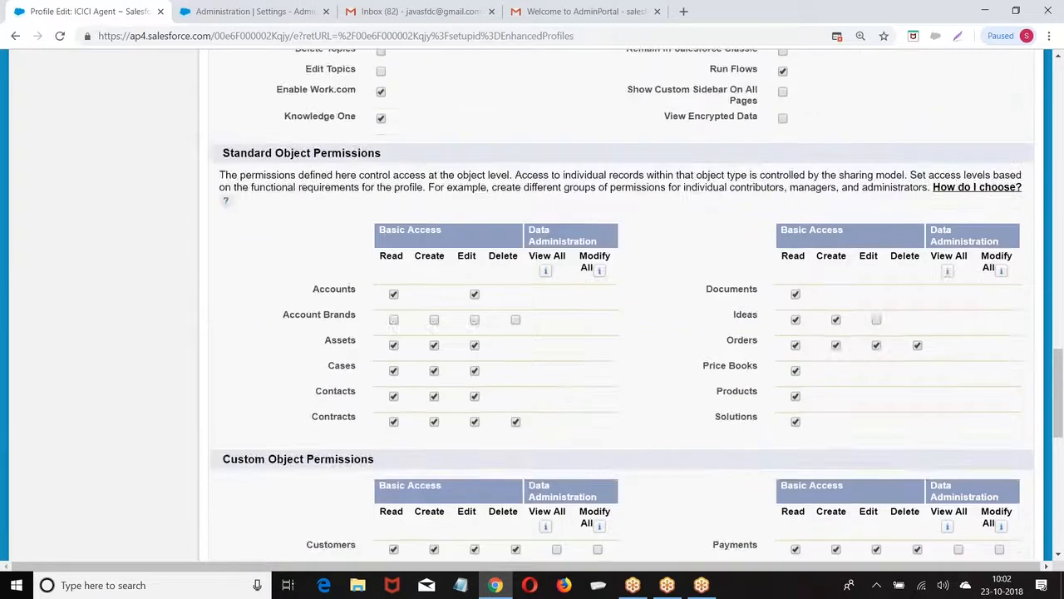
scroll(463, 255, "up", 1)
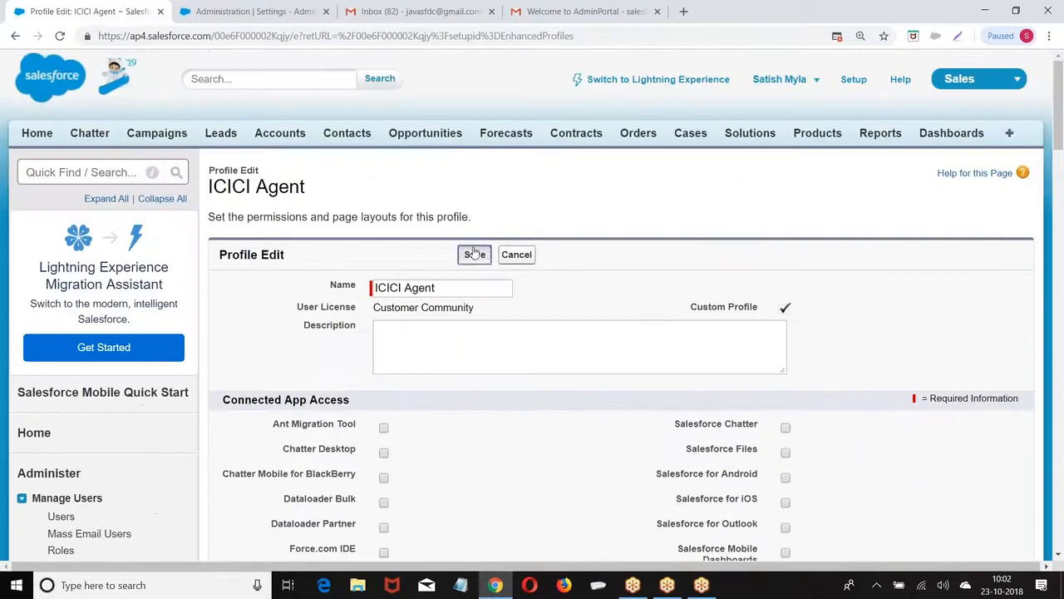
left_click(474, 254)
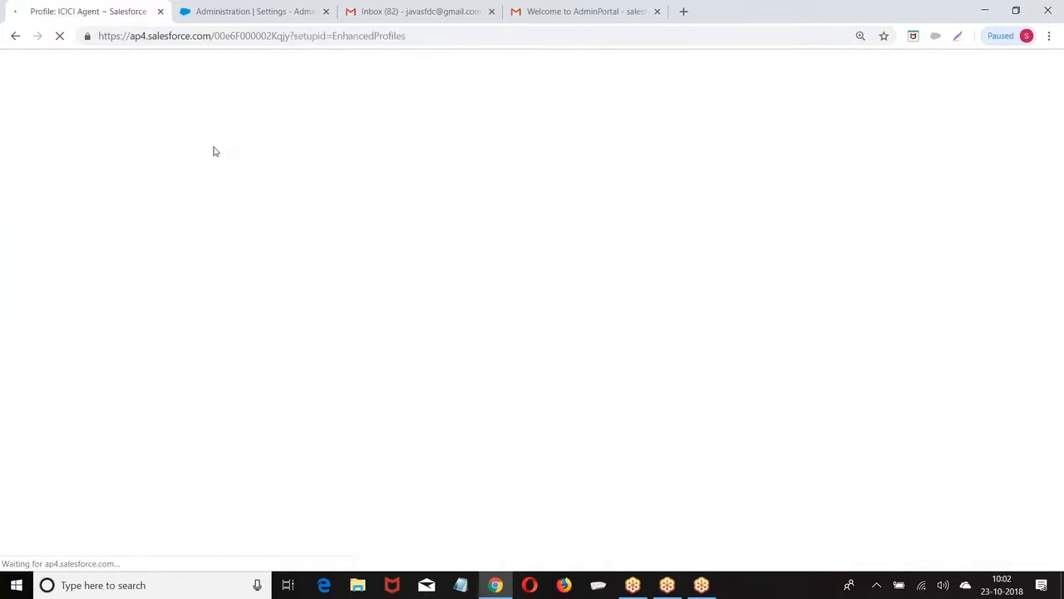
Start a new community from All Communities using the Salesforce Tabs + Visualforce template
scroll(620, 316, "down", 3)
scroll(23, 201, "down", 10)
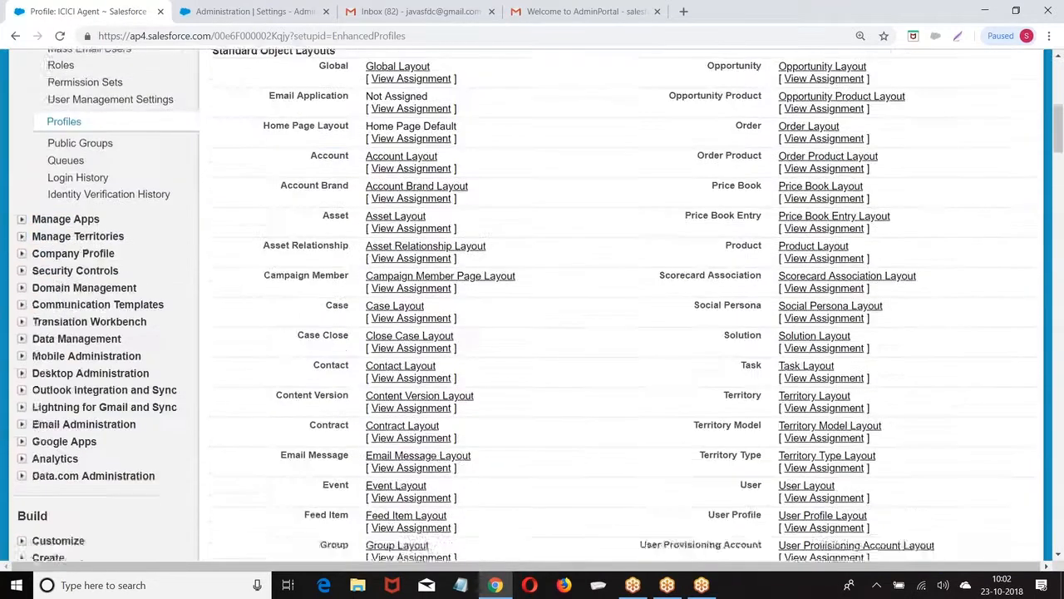
scroll(23, 201, "up", 2)
left_click(22, 196)
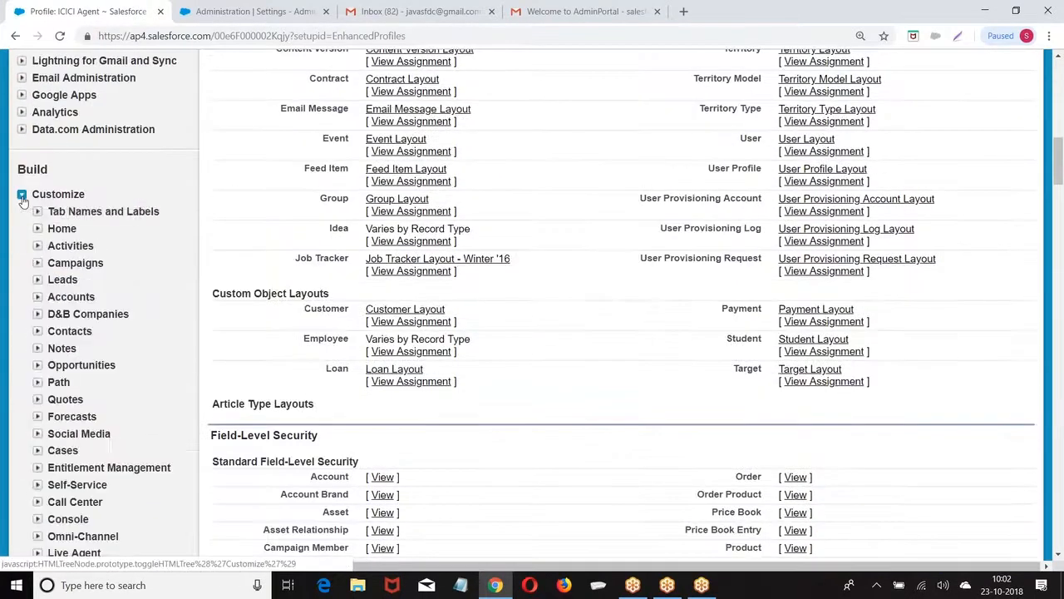
scroll(50, 199, "down", 6)
scroll(26, 199, "down", 3)
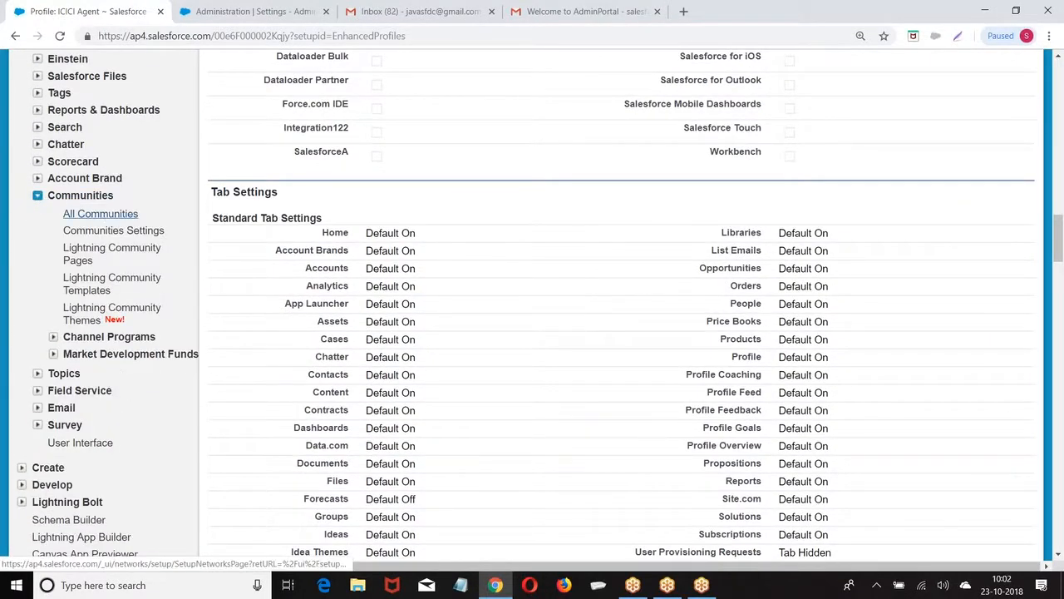
left_click(107, 215)
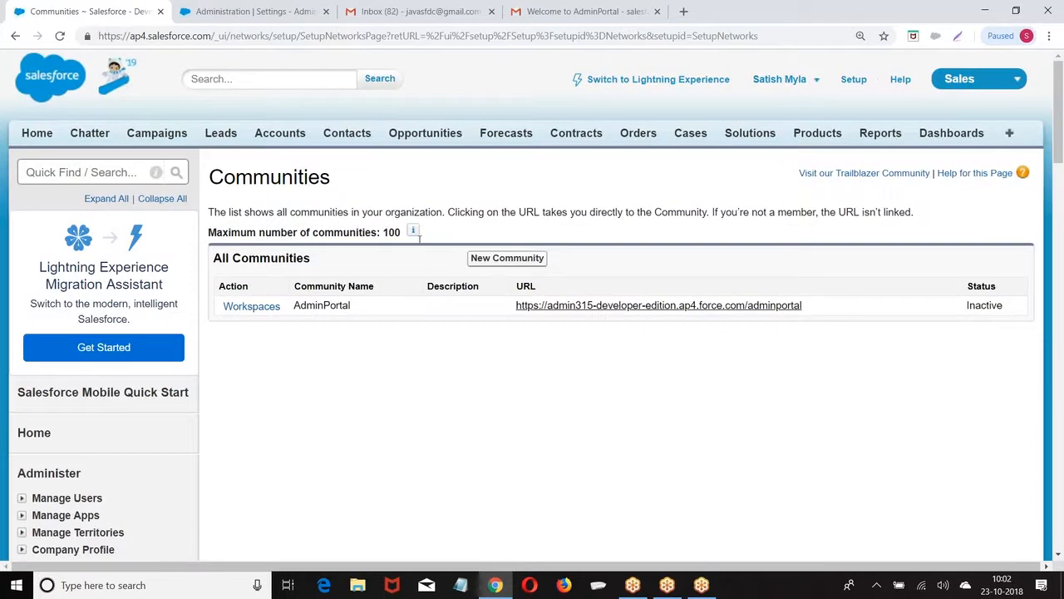
left_click(502, 259)
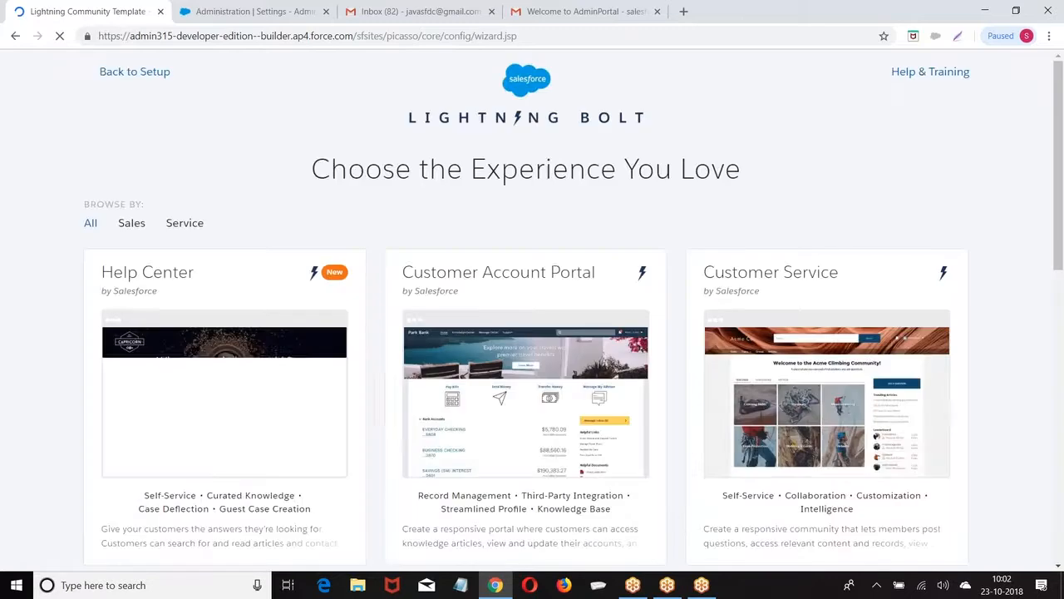
scroll(265, 194, "down", 2)
scroll(265, 195, "down", 2)
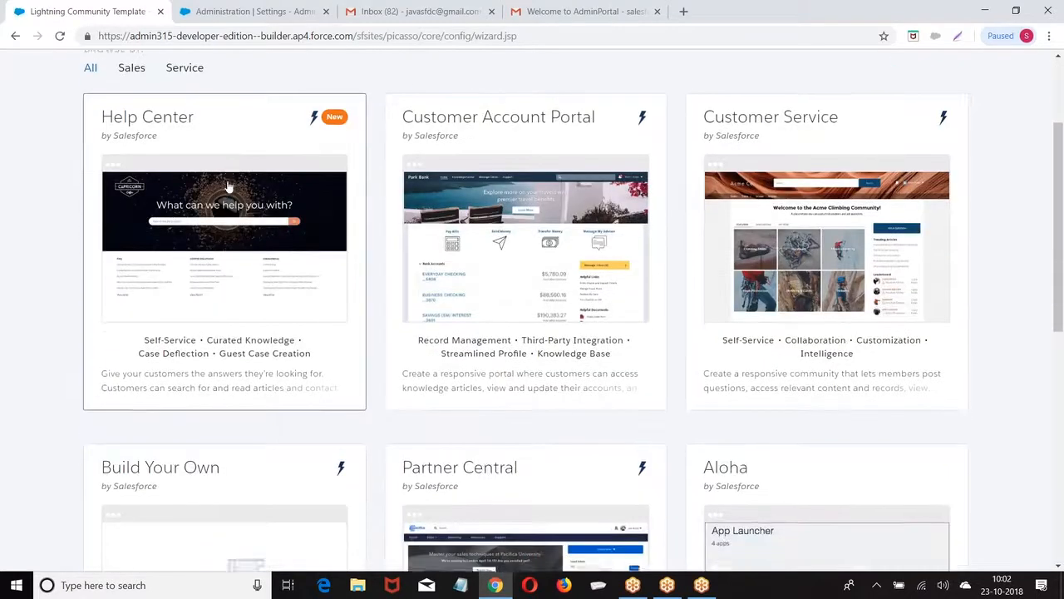
scroll(229, 187, "down", 1)
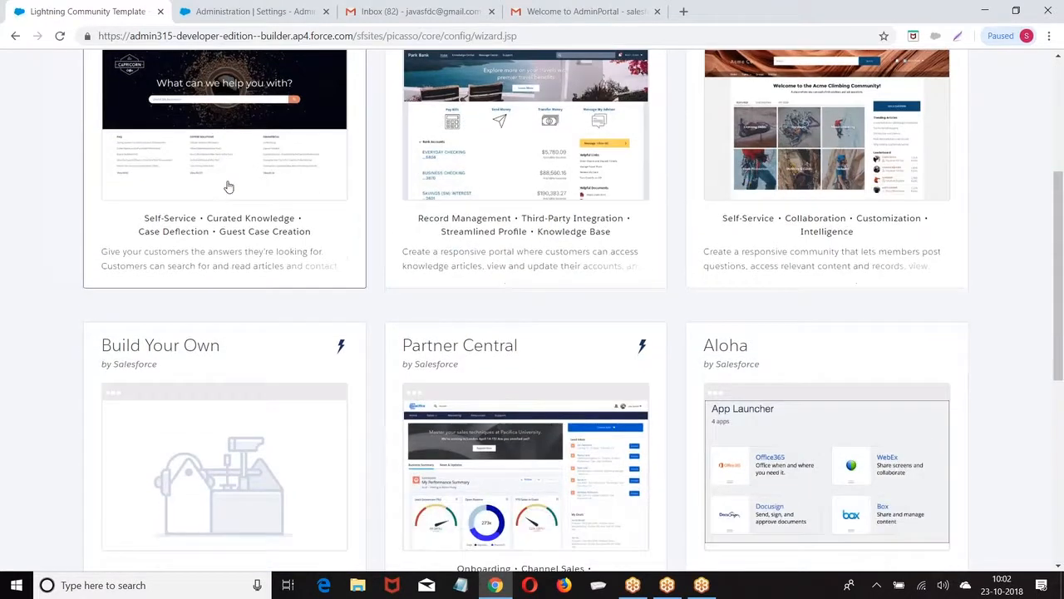
scroll(228, 187, "down", 4)
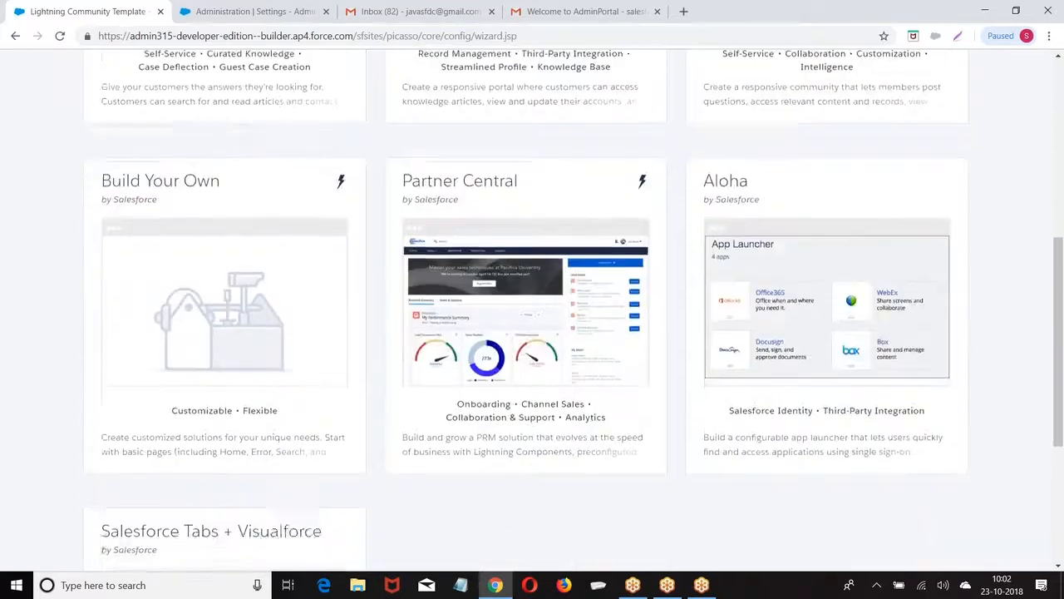
scroll(499, 324, "down", 2)
scroll(204, 374, "down", 1)
left_click(200, 354)
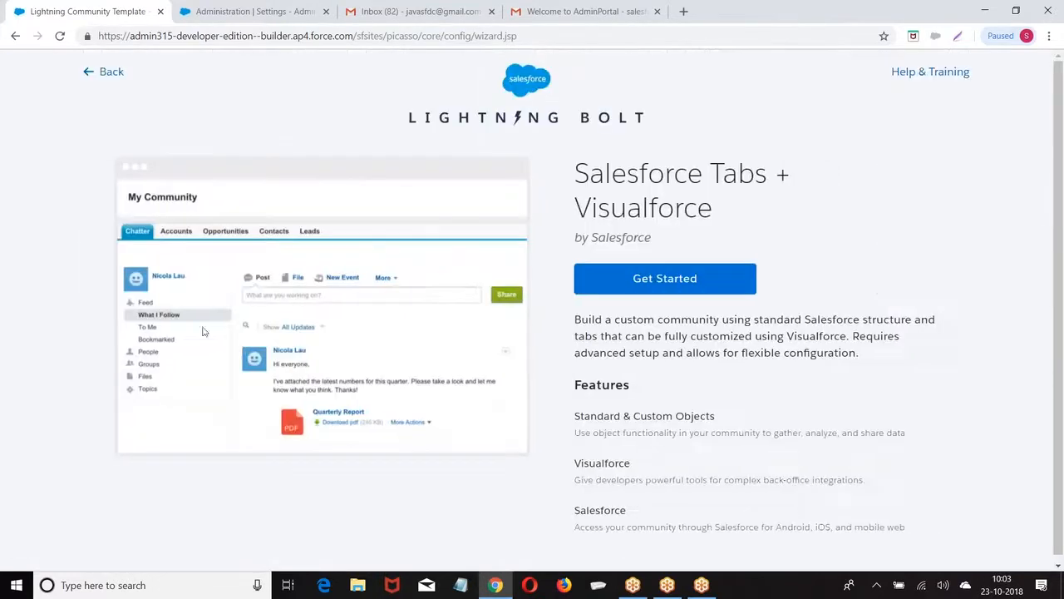
left_click(659, 279)
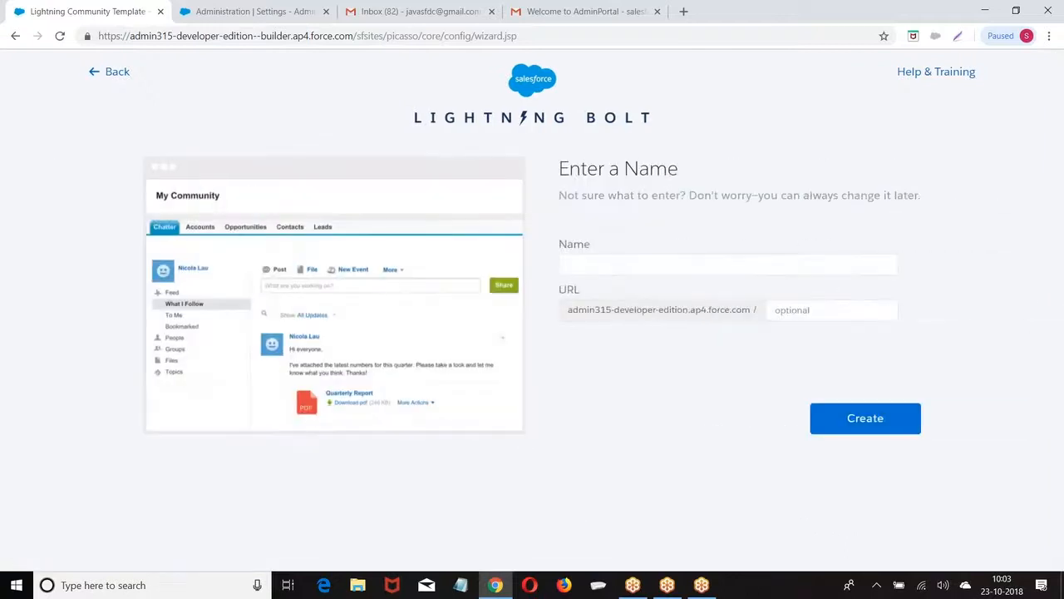
Name the community Development with URL suffix development and create it
left_click(617, 269)
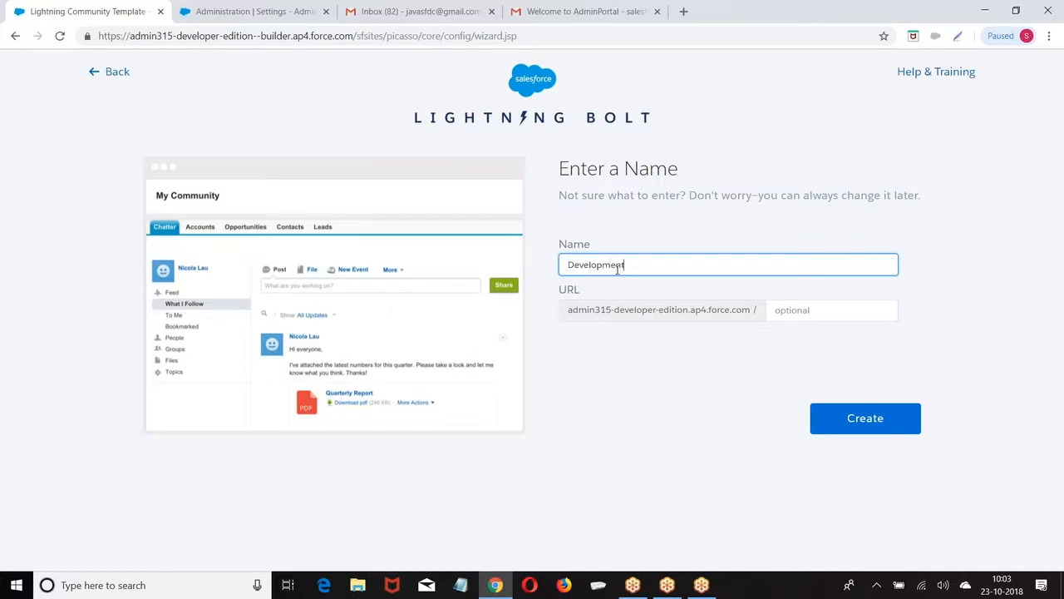
left_click(811, 314)
type("development")
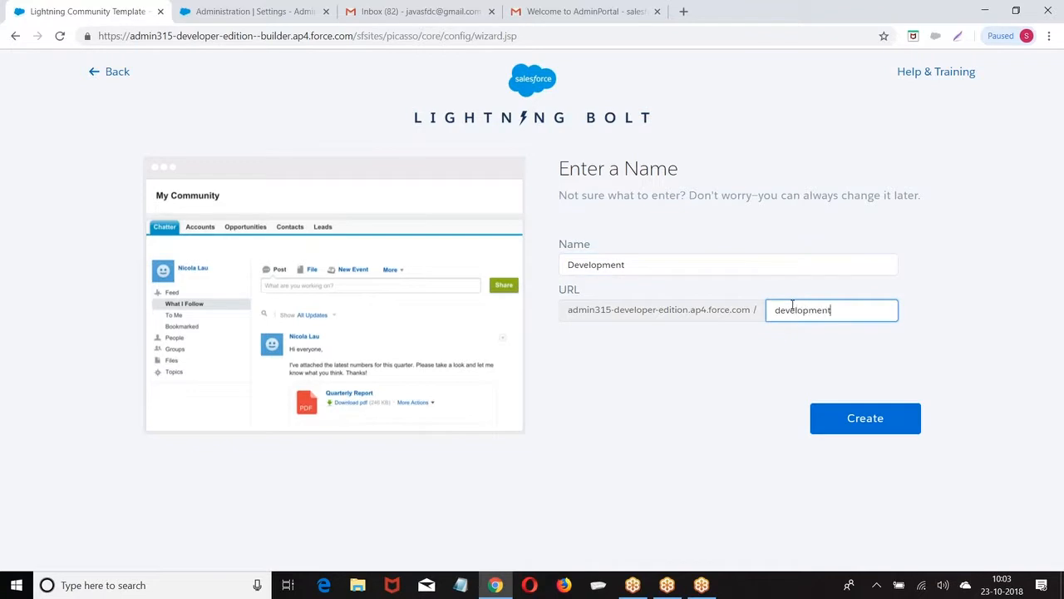
left_click(876, 421)
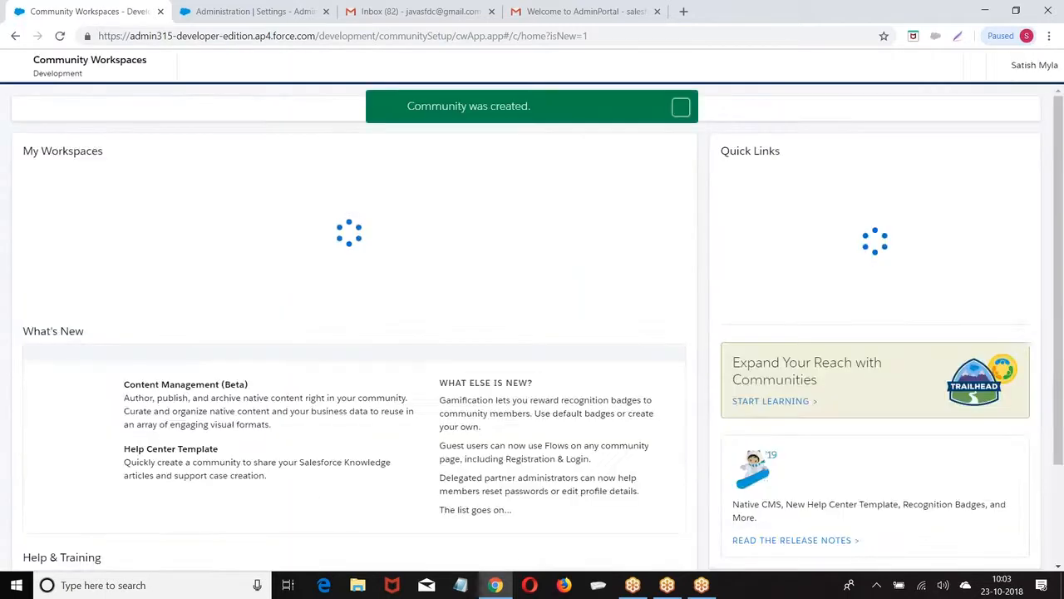
scroll(226, 213, "down", 2)
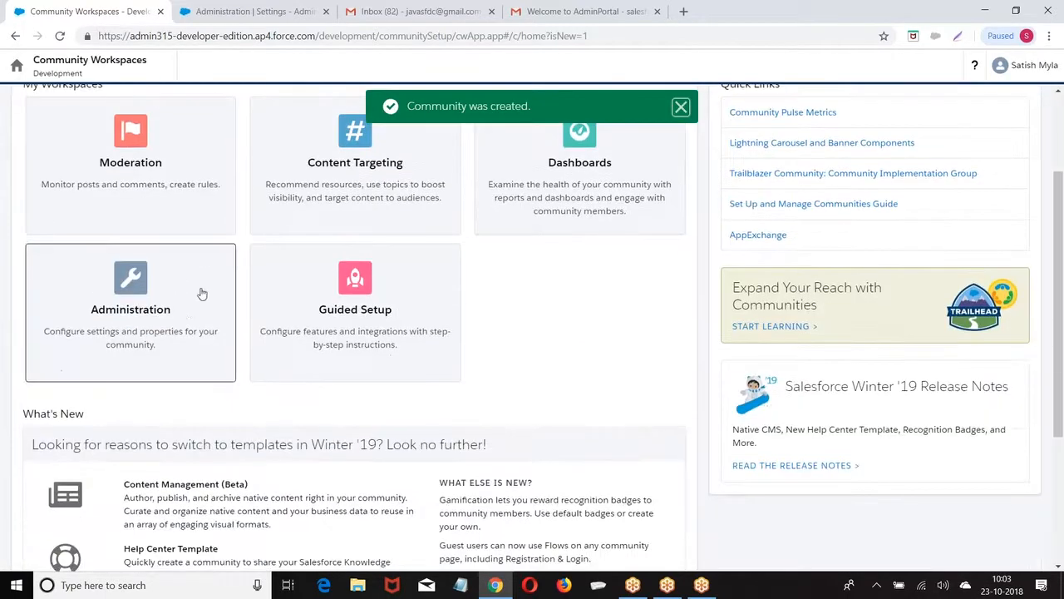
Add the ICICI Agent profile to the Development community's member profiles and save
left_click(113, 316)
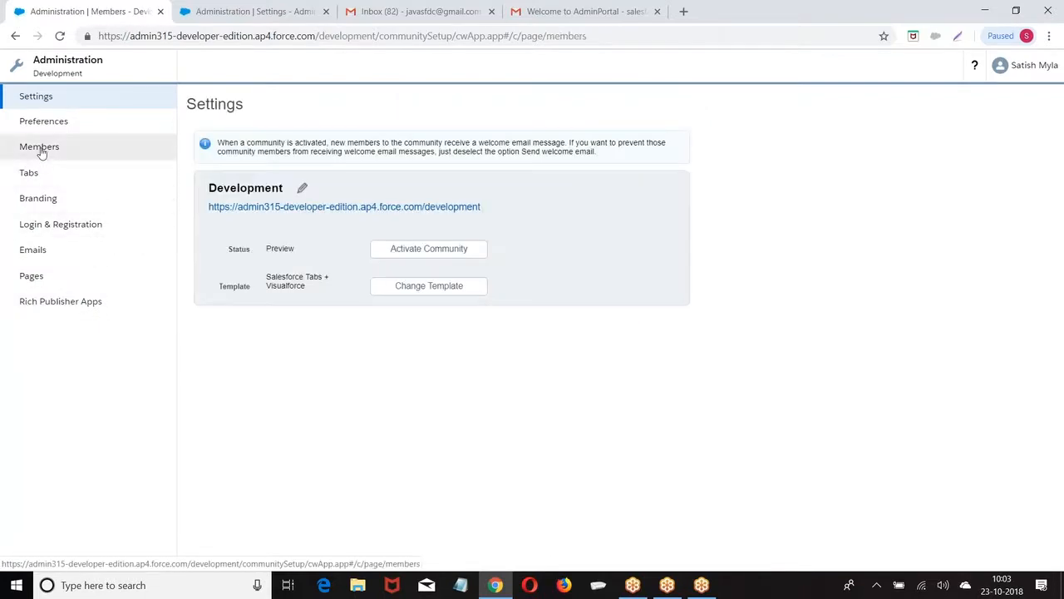
left_click(40, 148)
left_click(261, 219)
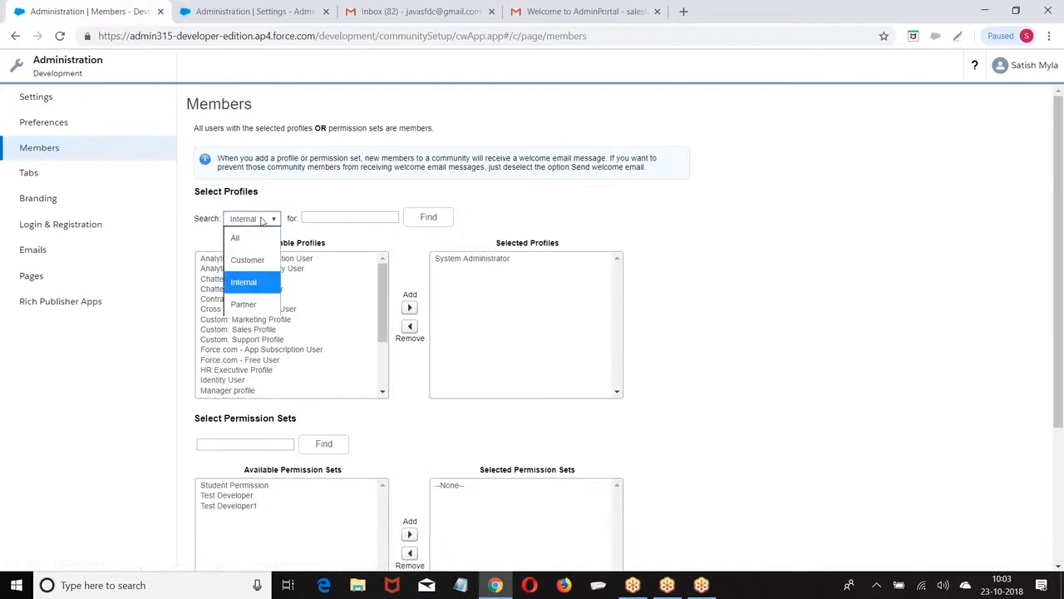
left_click(244, 232)
scroll(291, 301, "down", 5)
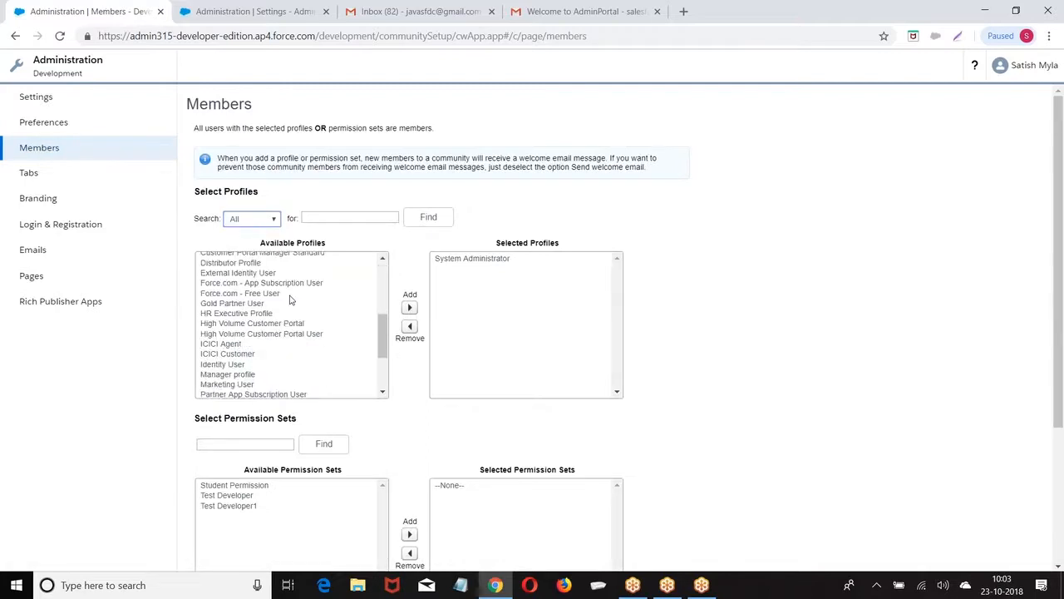
left_click(241, 313)
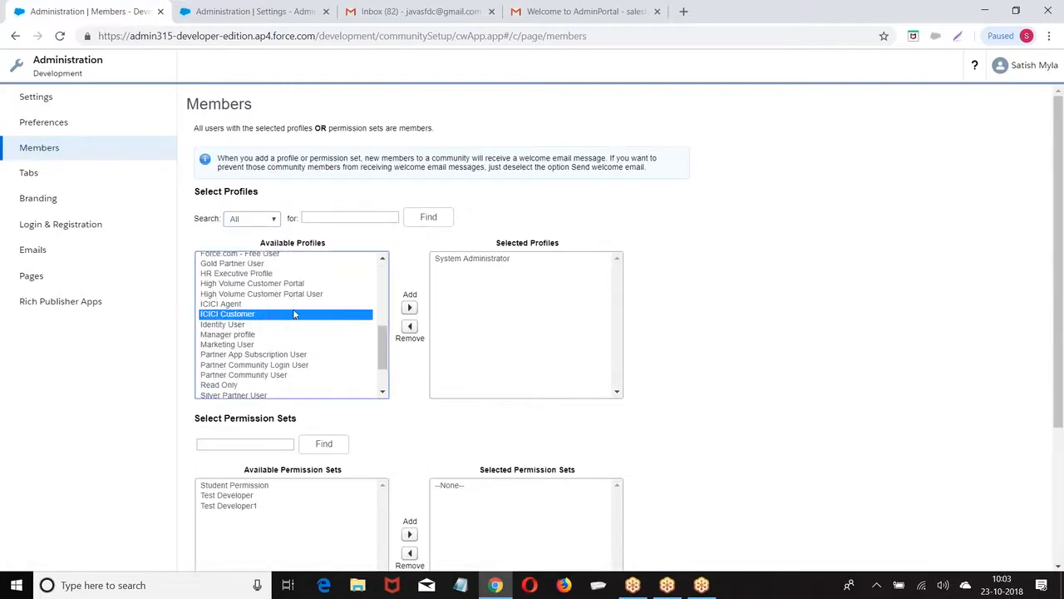
left_click(224, 304)
left_click(409, 307)
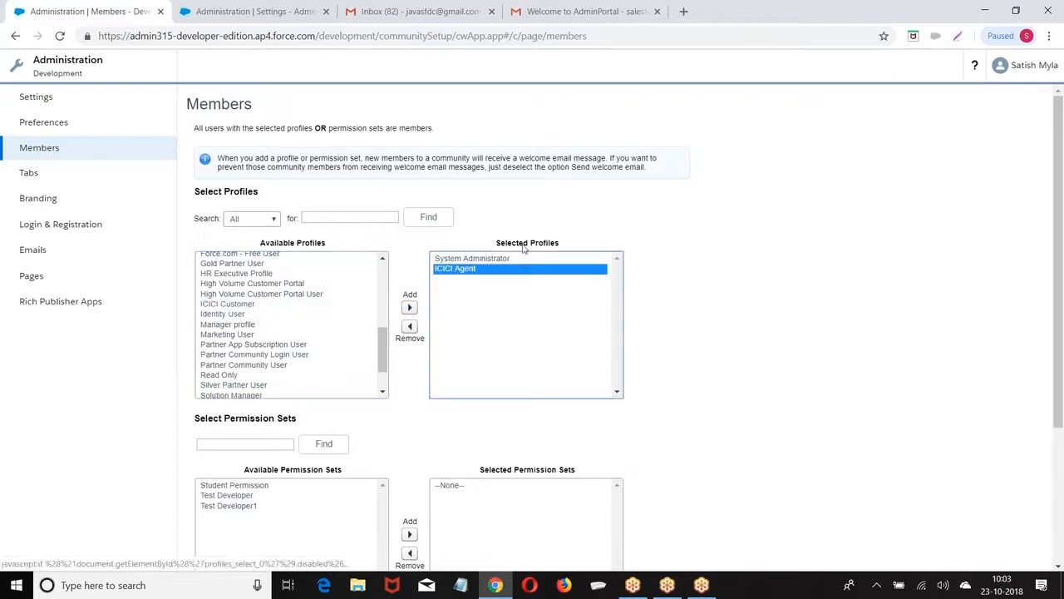
scroll(466, 318, "down", 3)
left_click(374, 546)
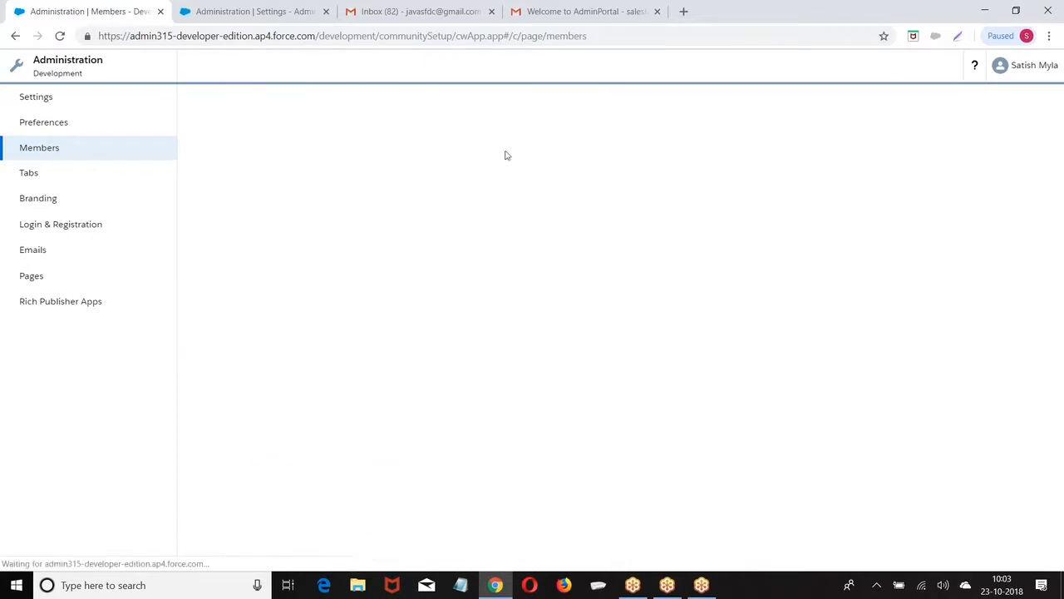
Add the Loans and Payments tabs next to Chatter and save the community's tabs
left_click(49, 178)
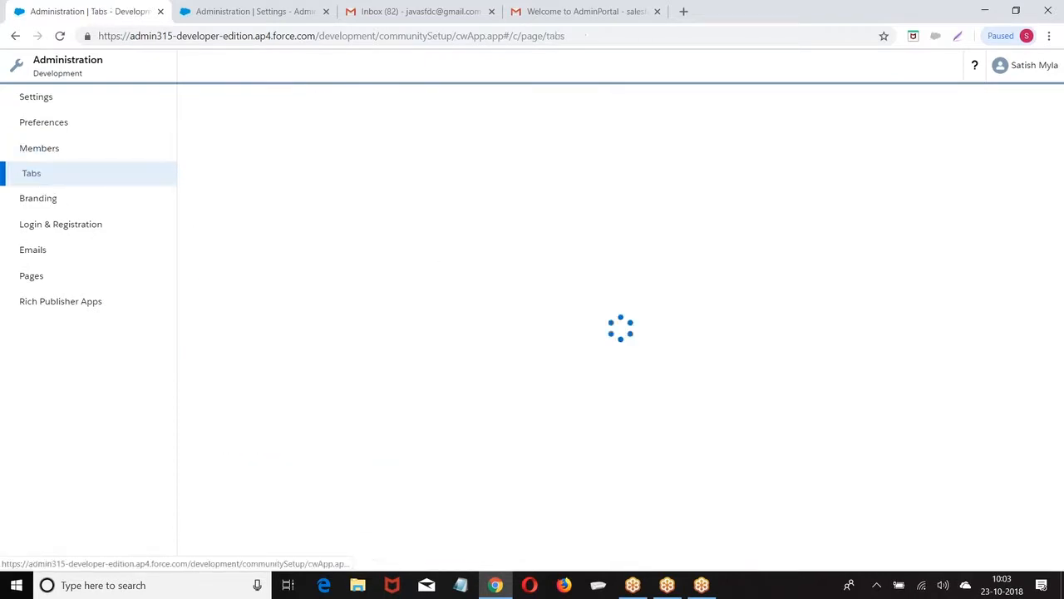
scroll(236, 255, "down", 1)
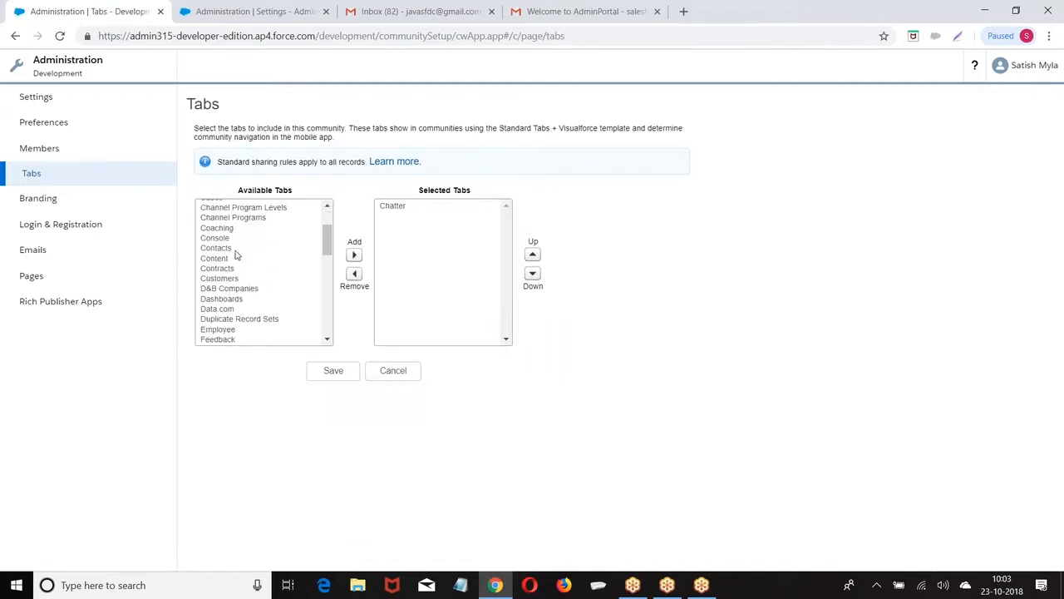
scroll(239, 265, "down", 3)
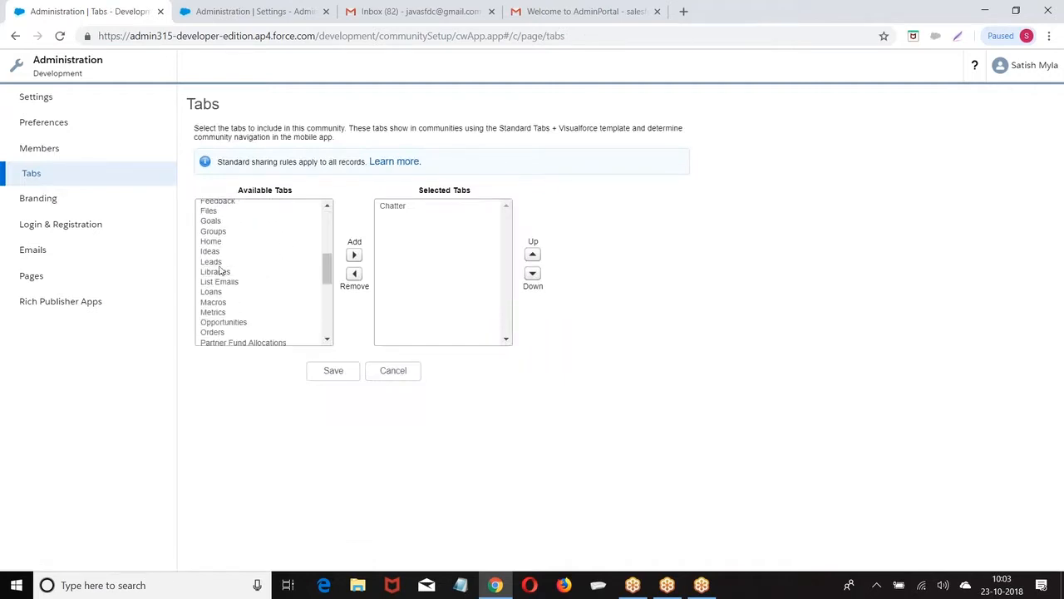
left_click(214, 291)
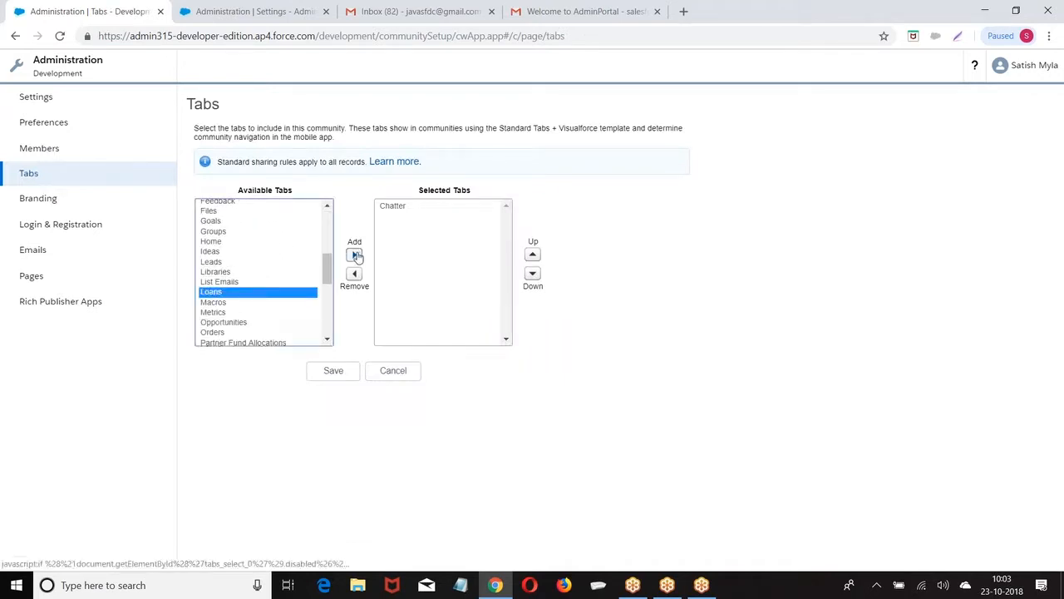
left_click(354, 254)
scroll(242, 299, "down", 1)
scroll(245, 287, "up", 3)
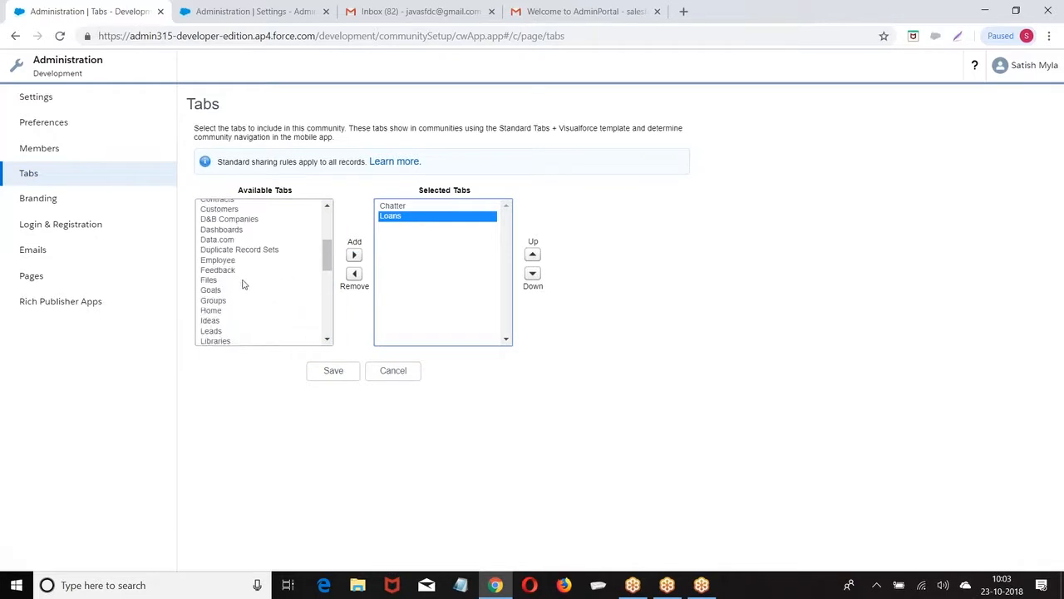
scroll(248, 264, "down", 3)
left_click(237, 305)
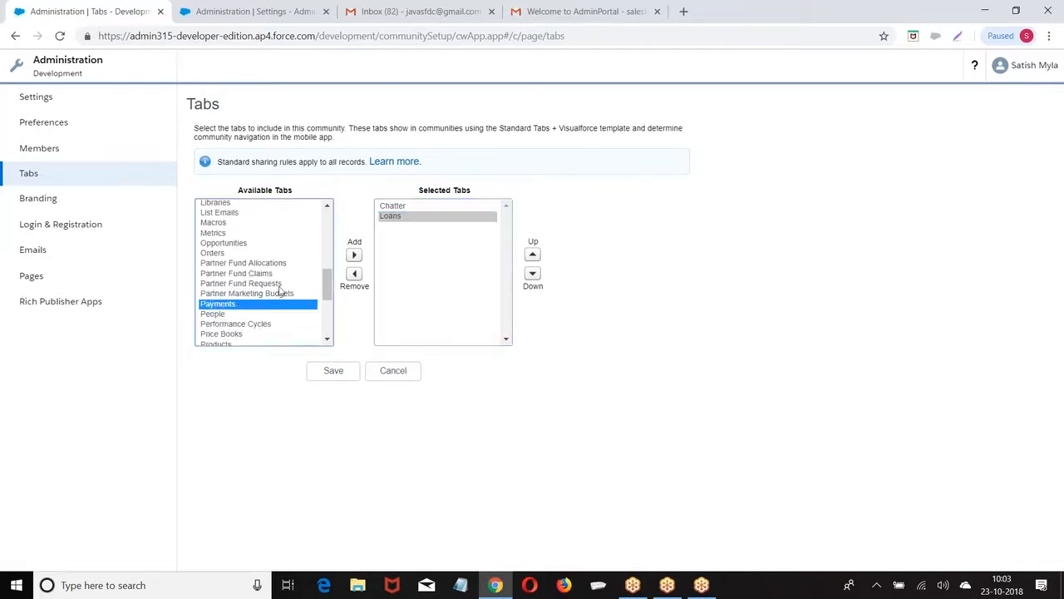
left_click(354, 255)
left_click(333, 371)
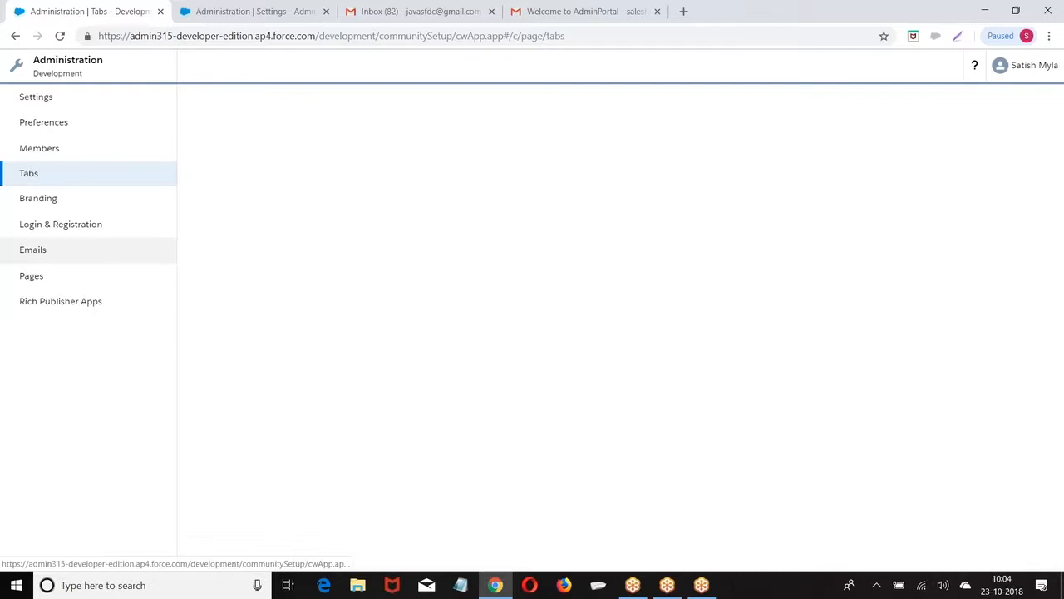
Brand the community with a blue header background and green page background, and save
left_click(48, 204)
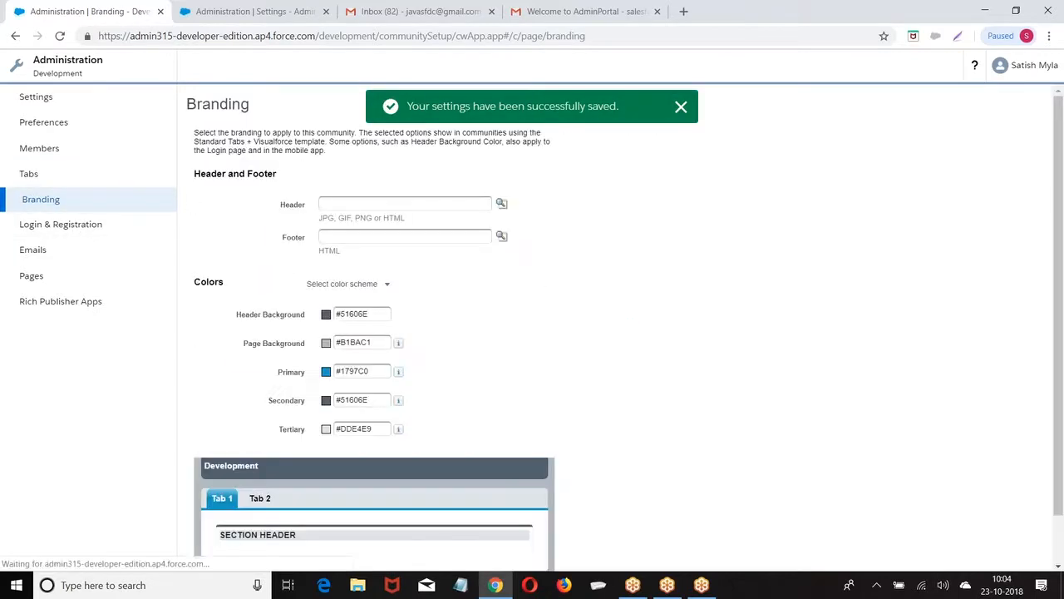
left_click(326, 316)
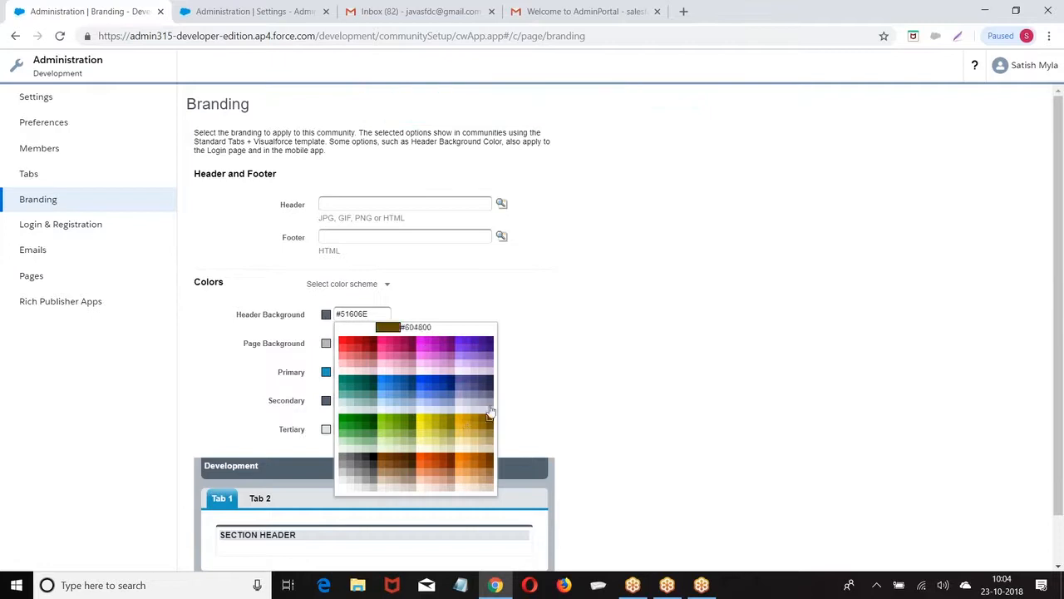
left_click(398, 398)
scroll(570, 307, "down", 2)
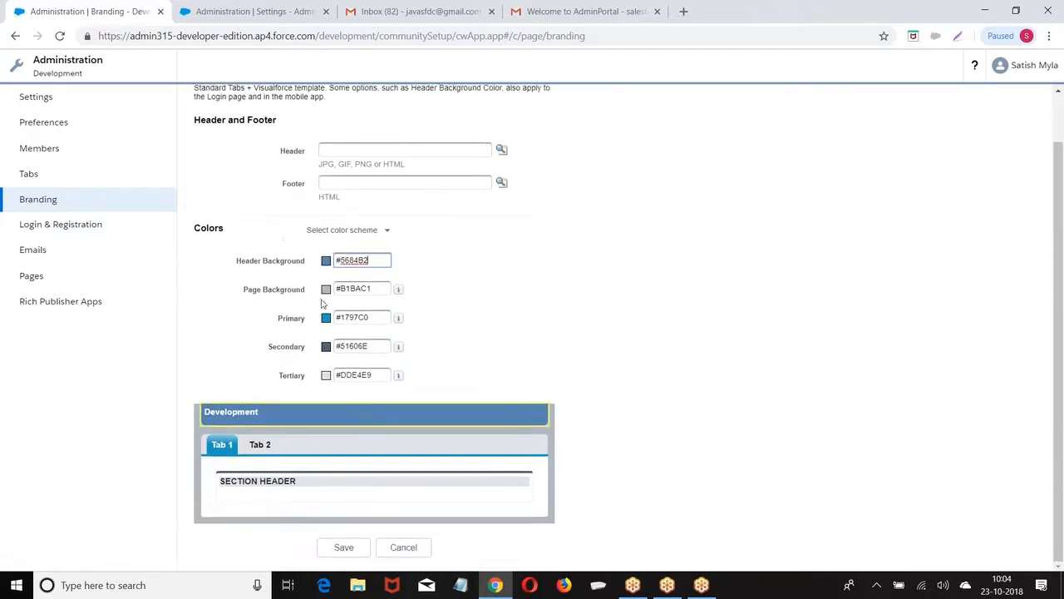
left_click(326, 290)
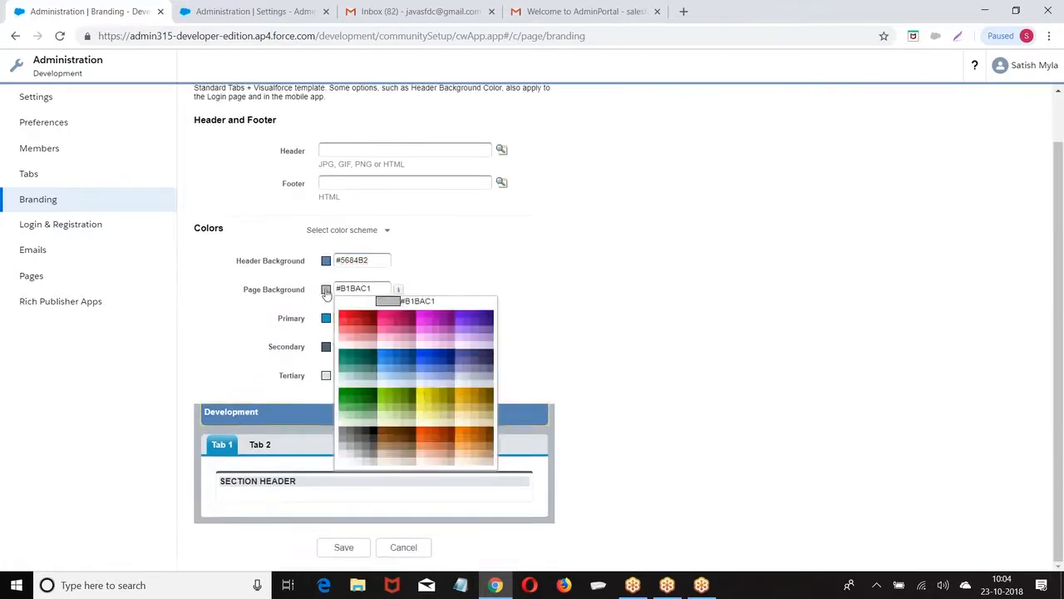
left_click(343, 408)
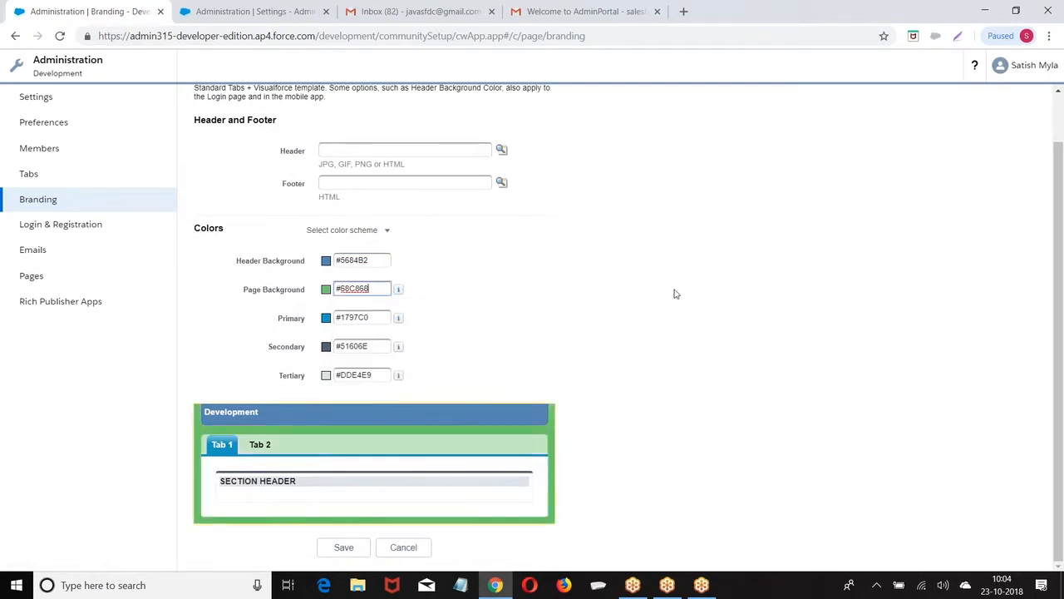
left_click(343, 547)
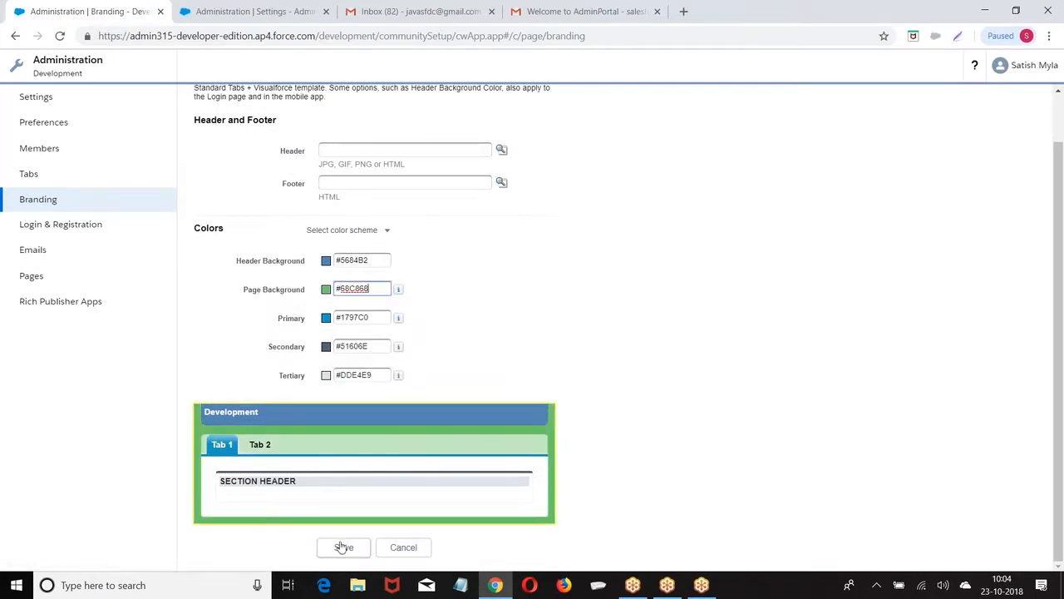
Set the Login & Registration background colour to light blue #C3DFFC
left_click(54, 226)
scroll(654, 241, "down", 2)
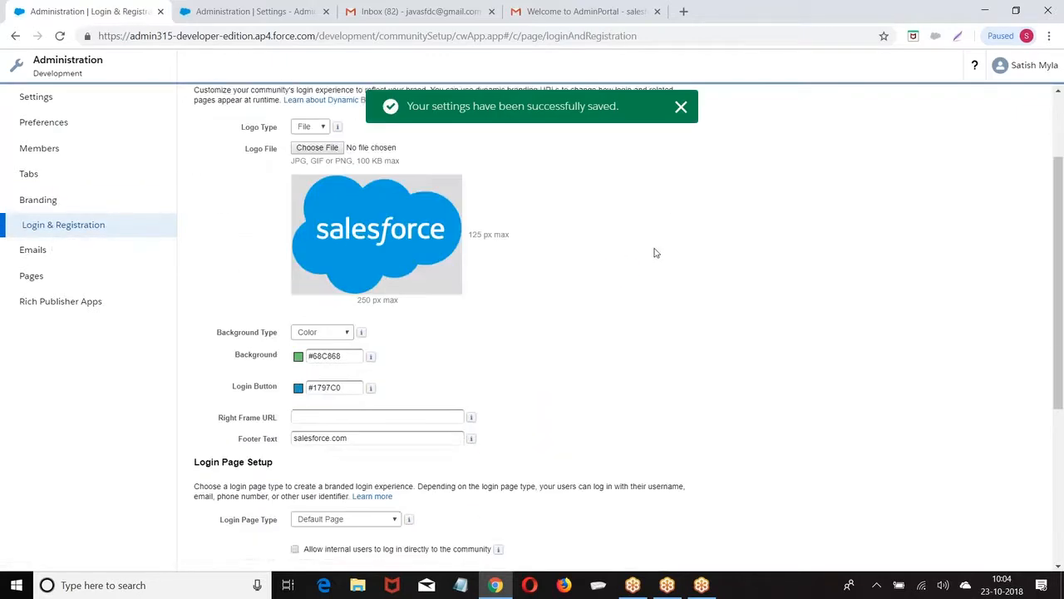
scroll(656, 253, "down", 1)
scroll(653, 254, "down", 1)
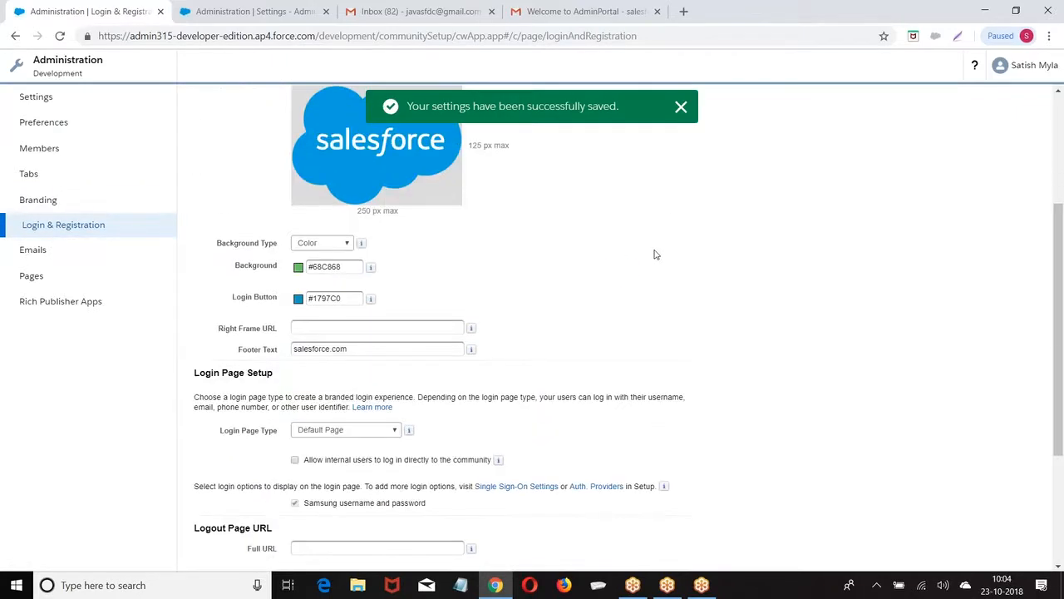
scroll(309, 329, "up", 1)
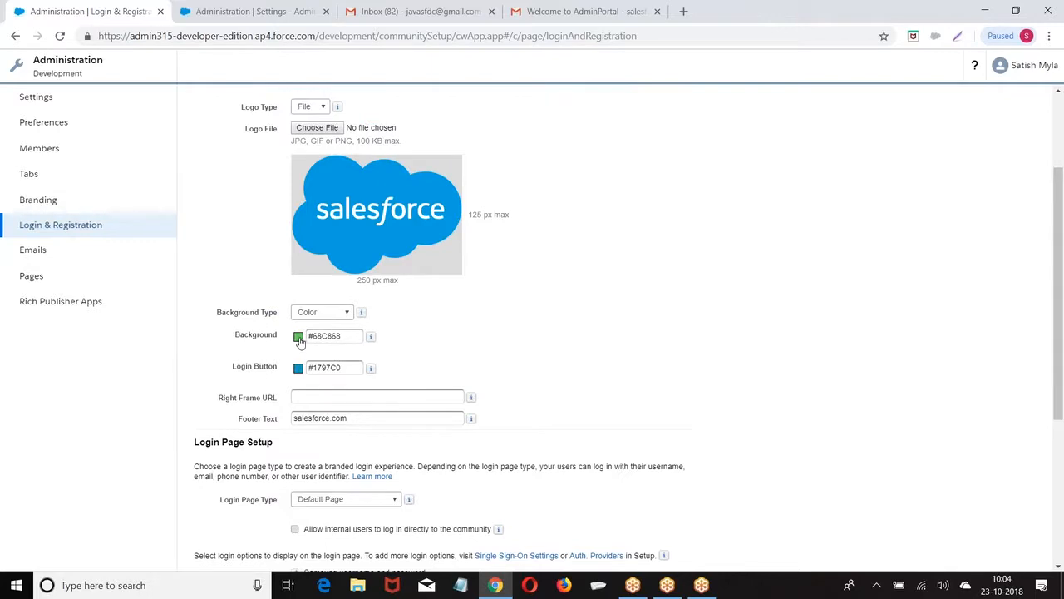
left_click(299, 337)
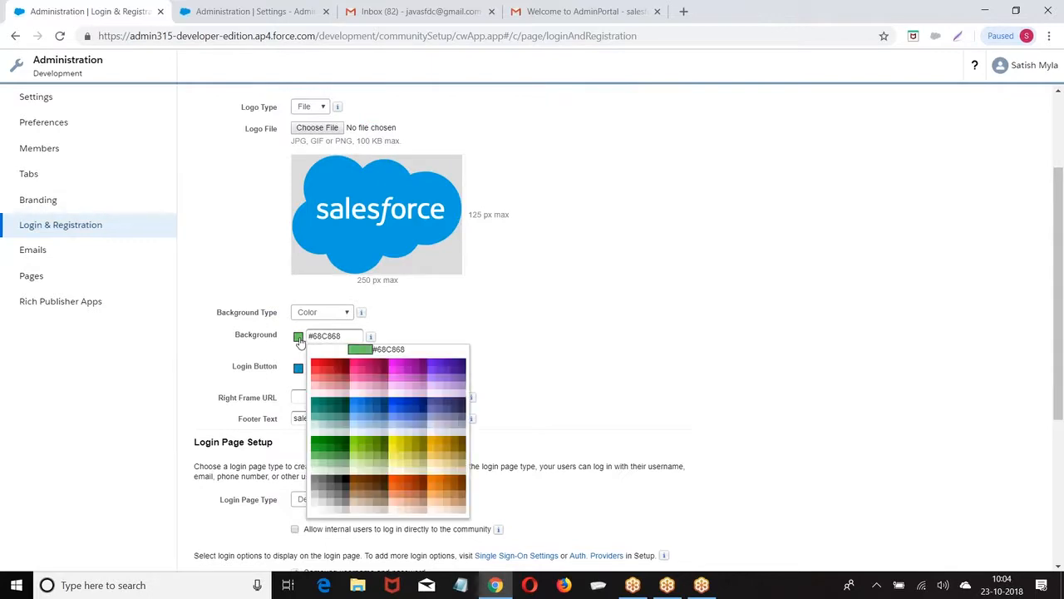
left_click(353, 425)
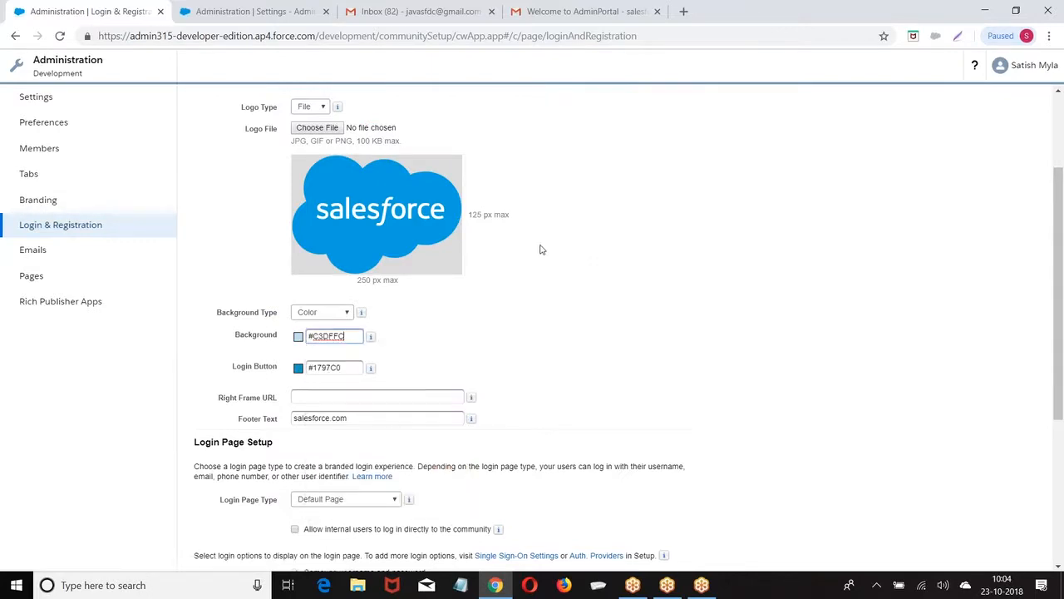
scroll(524, 251, "down", 2)
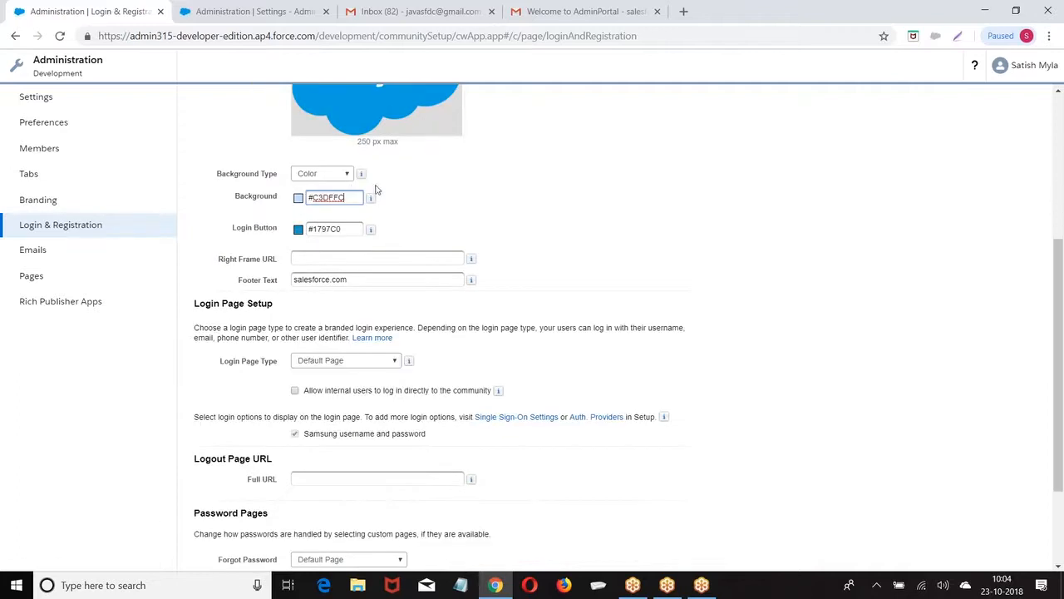
scroll(483, 247, "down", 1)
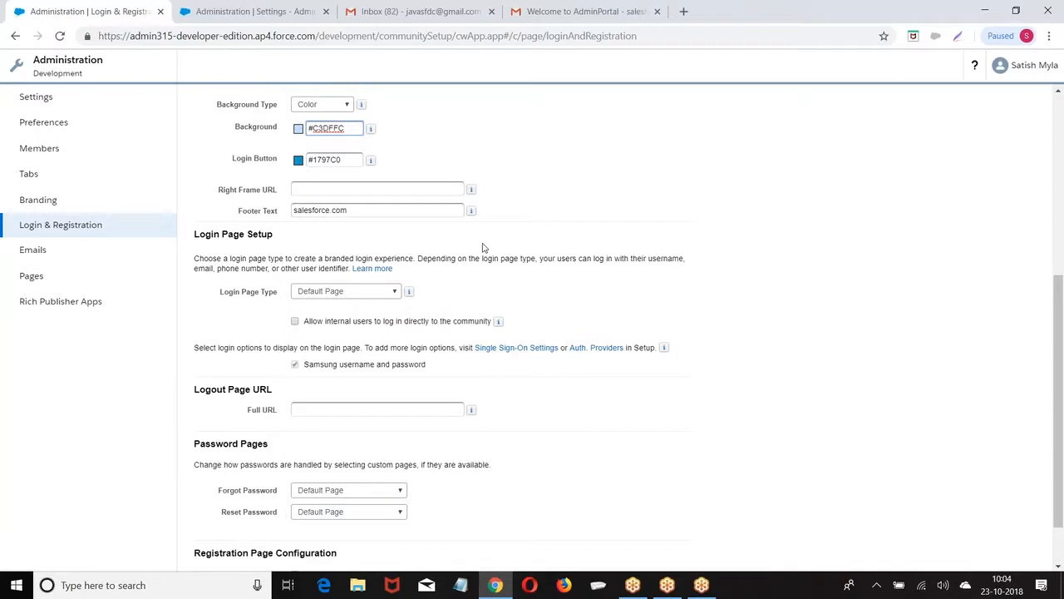
scroll(483, 247, "down", 1)
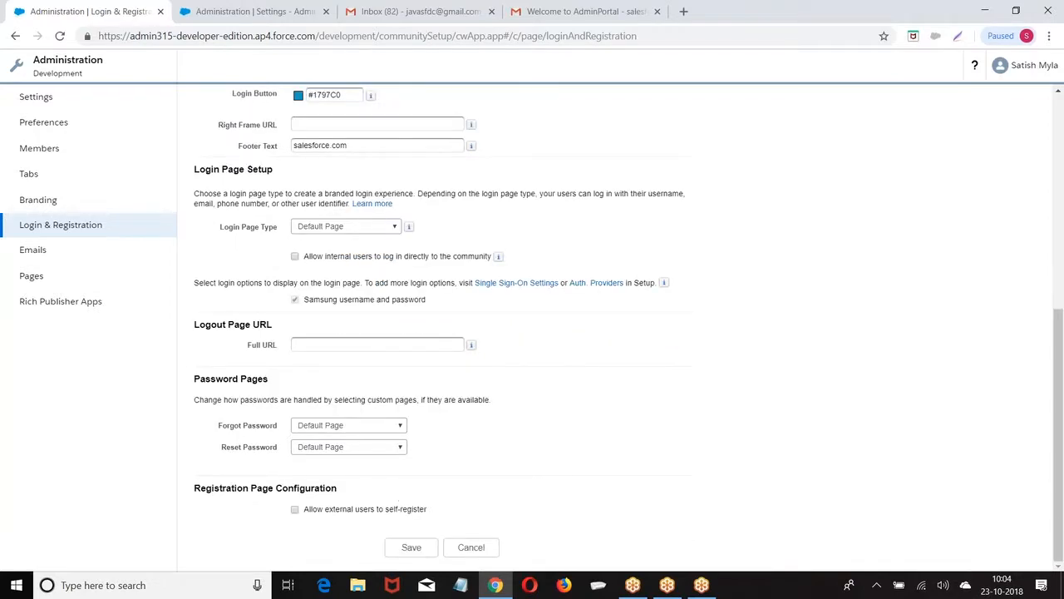
scroll(532, 317, "up", 3)
scroll(532, 318, "down", 1)
scroll(532, 317, "left", 3)
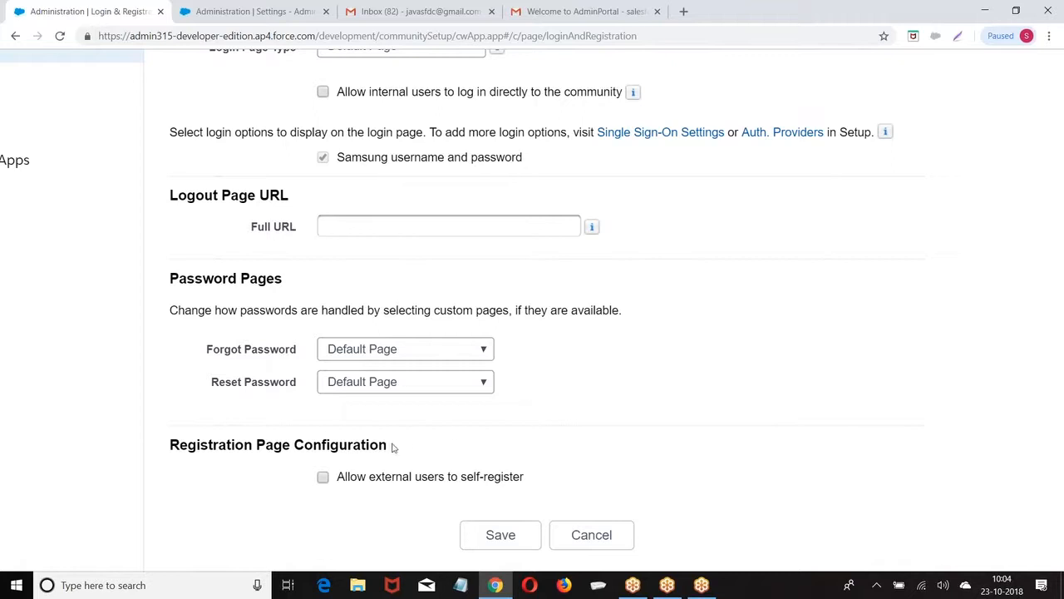
Allow external users to self-register and assign them the ICICI Agent profile
left_click(324, 478)
scroll(570, 486, "up", 3)
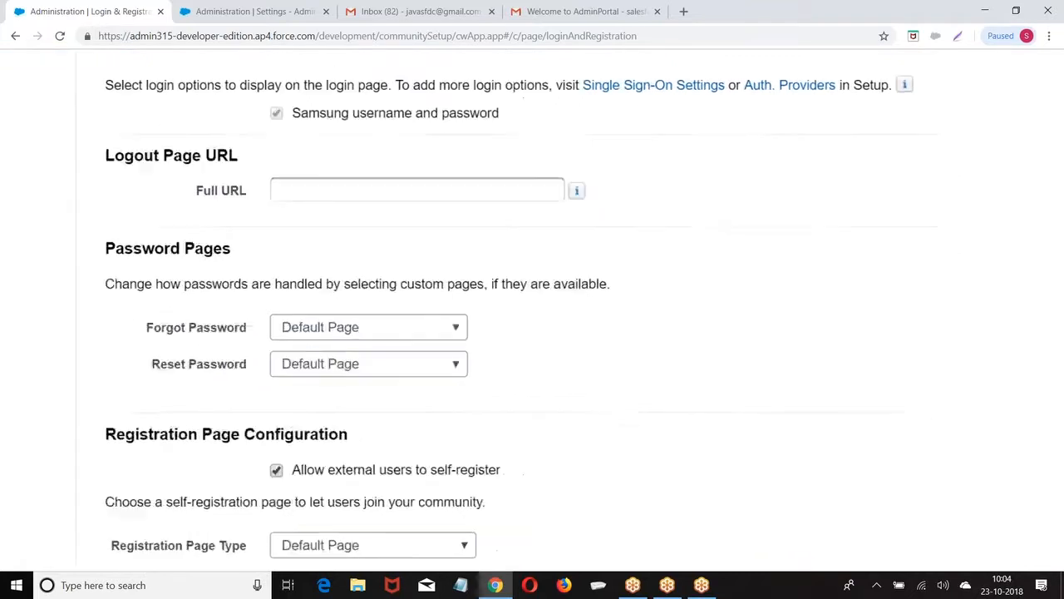
scroll(571, 485, "down", 2)
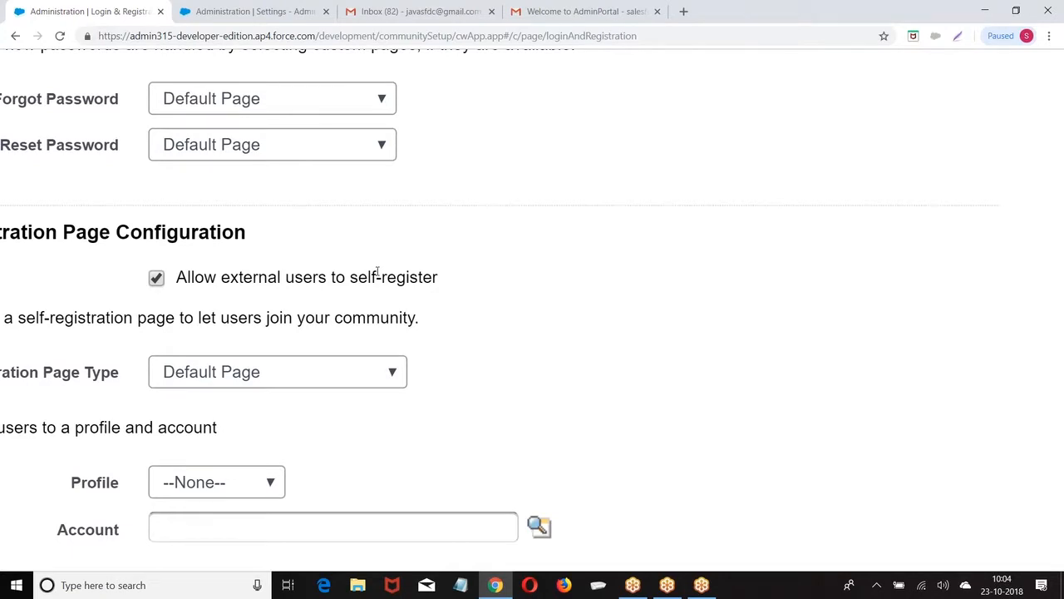
scroll(376, 272, "left", 3)
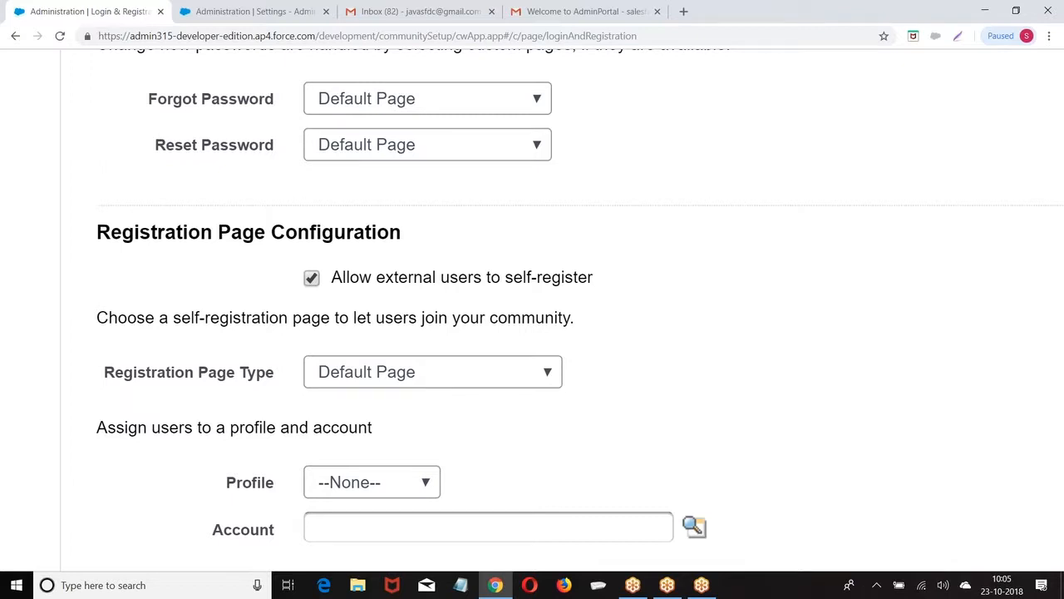
scroll(342, 268, "down", 2)
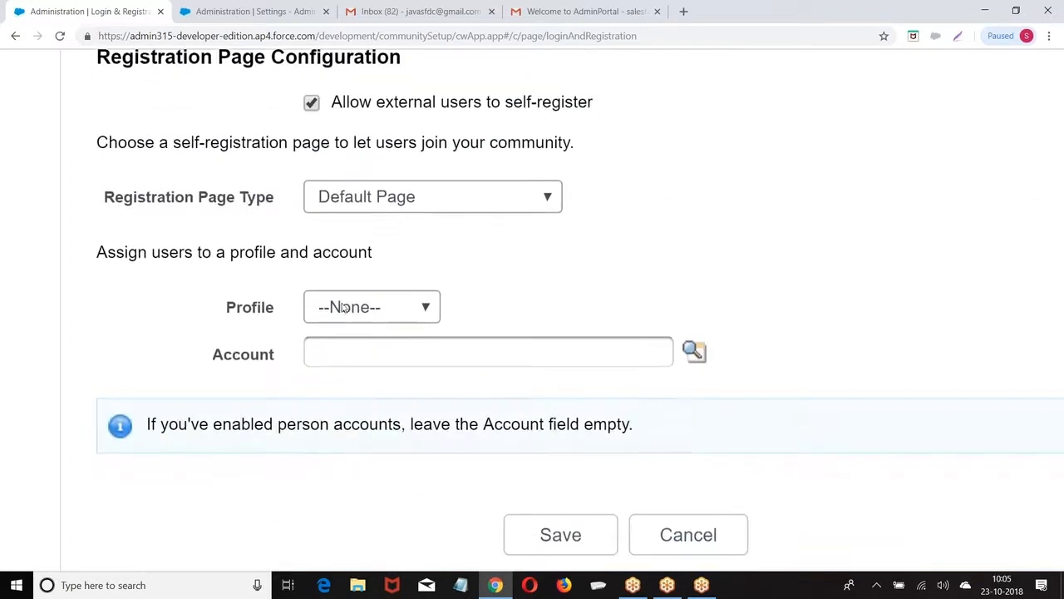
left_click(352, 309)
left_click(349, 357)
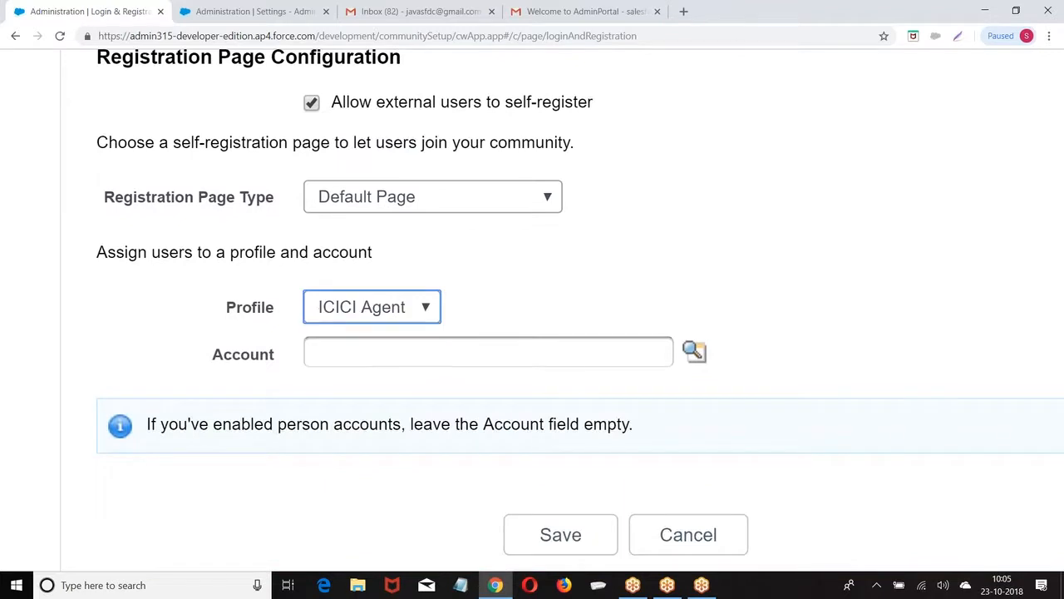
Choose Pyramid Construction Inc. as the new users' account and save the login settings
left_click(693, 351)
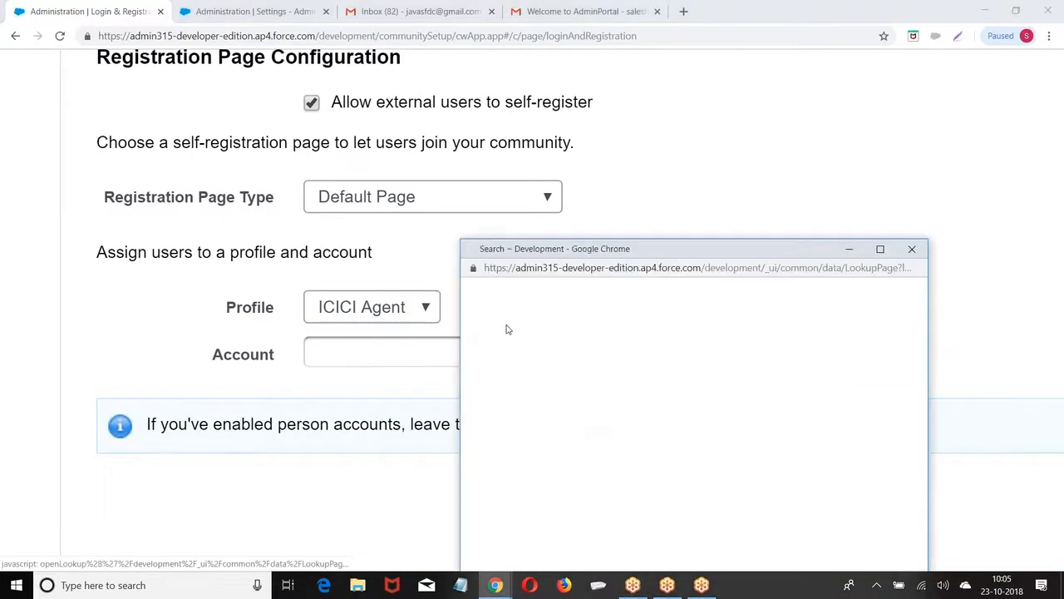
type("P")
left_click(596, 318)
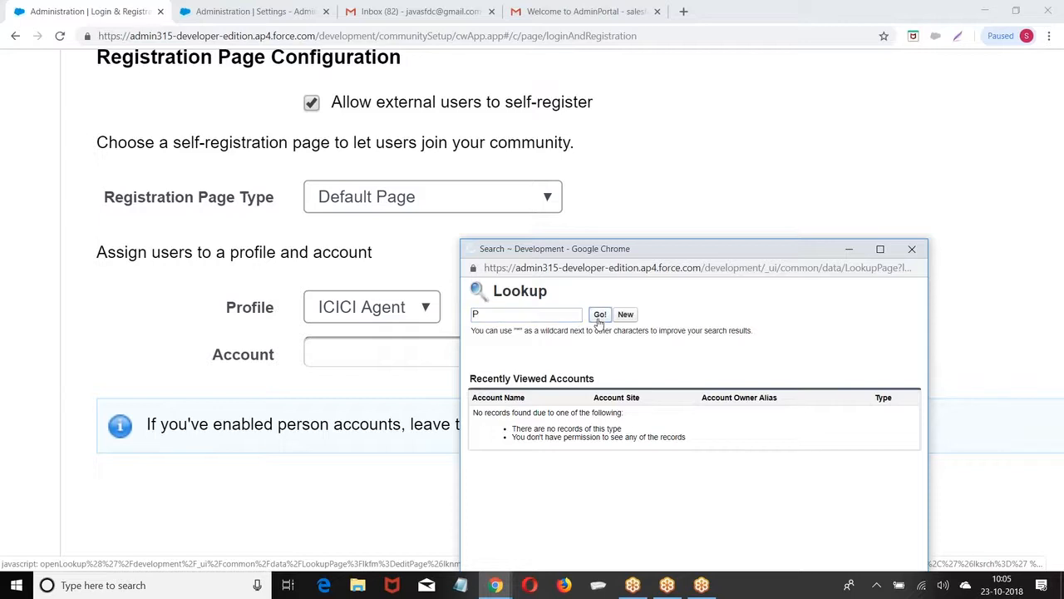
left_click(499, 428)
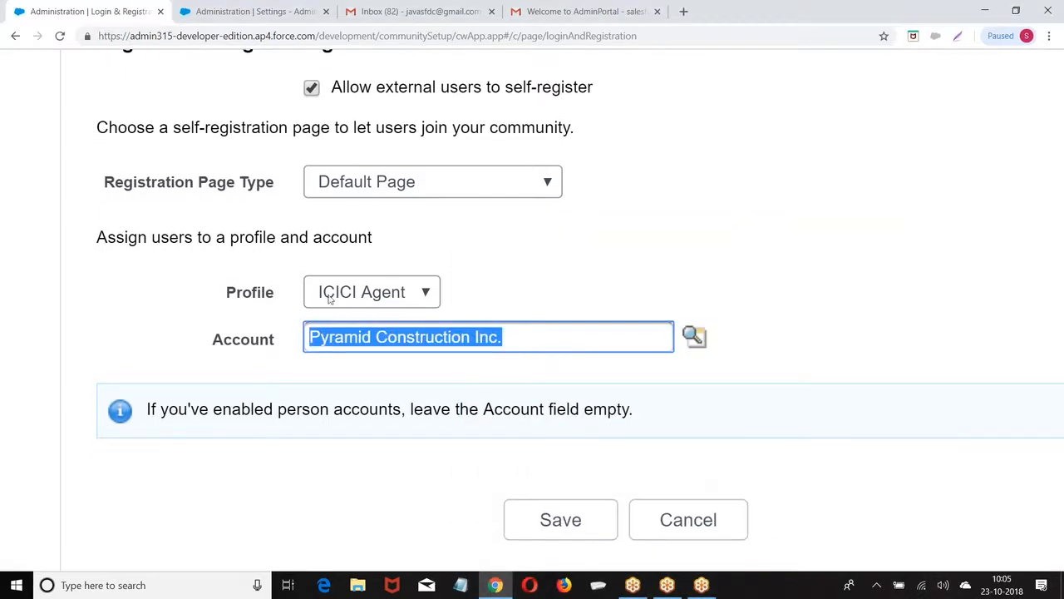
left_click(560, 527)
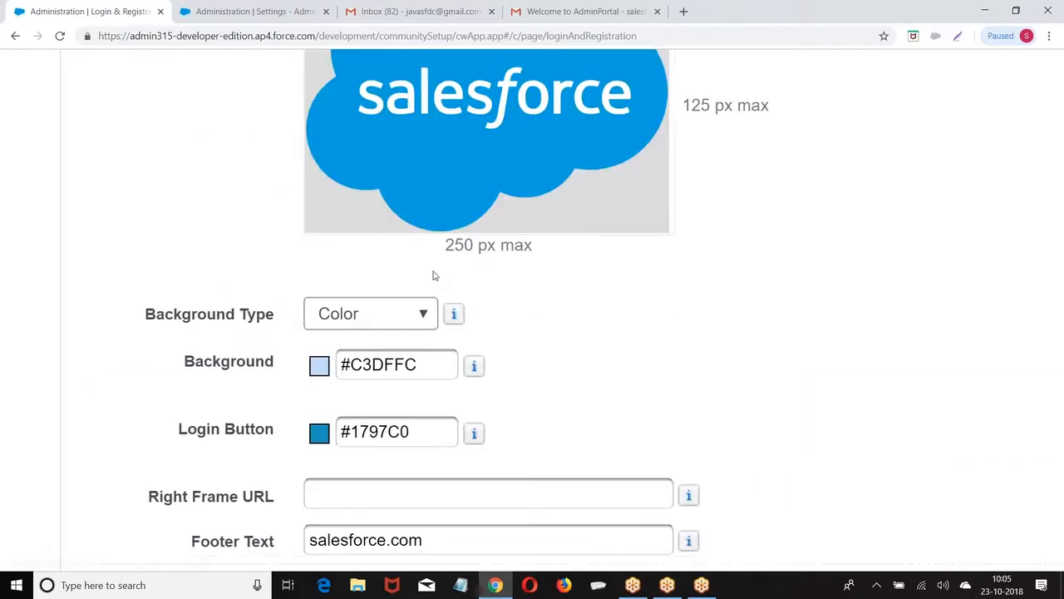
scroll(434, 275, "up", 3)
scroll(434, 275, "up", 3)
scroll(434, 274, "down", 5)
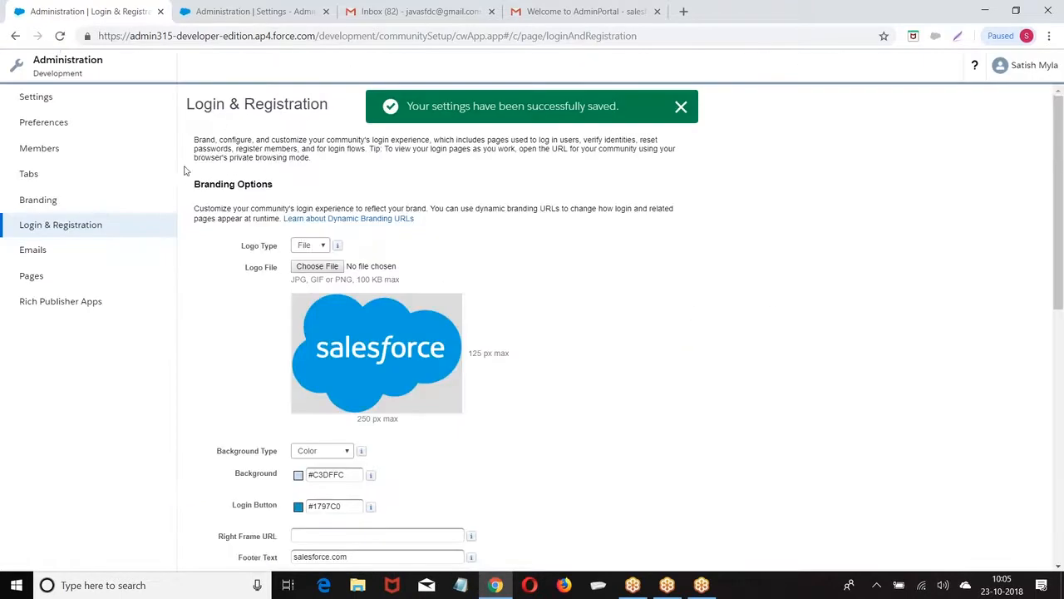
Activate the Development community and confirm
left_click(37, 98)
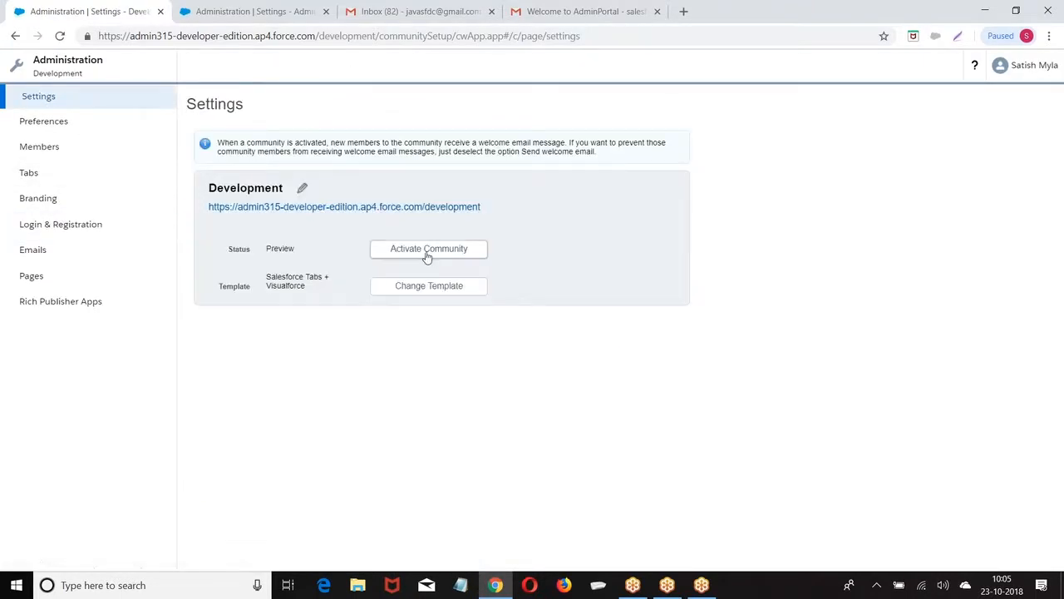
left_click(427, 257)
left_click(601, 132)
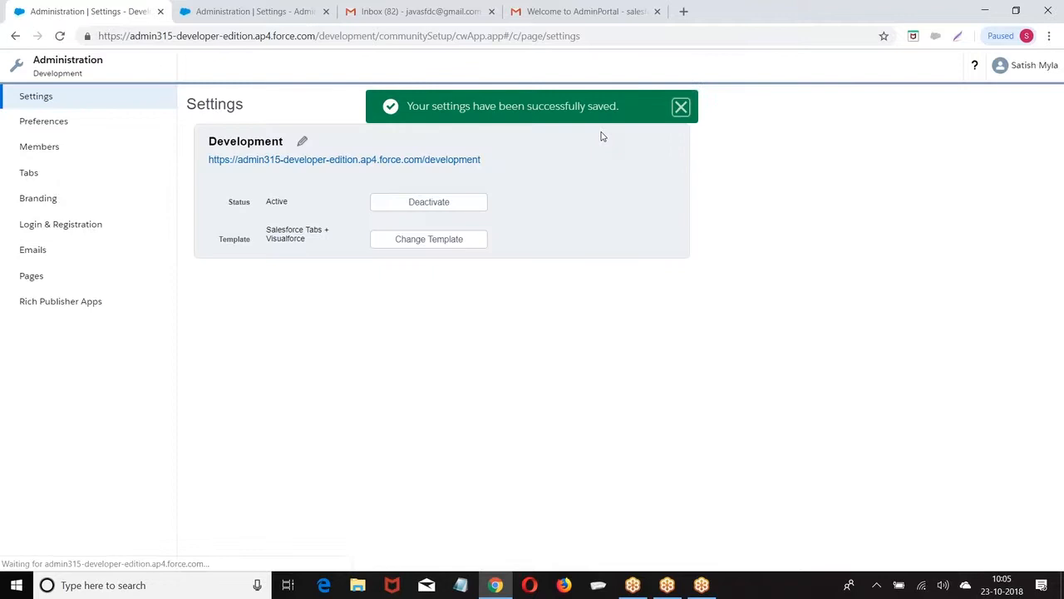
Copy the community URL and load it in a new browser tab
left_click_drag(484, 160, 210, 162)
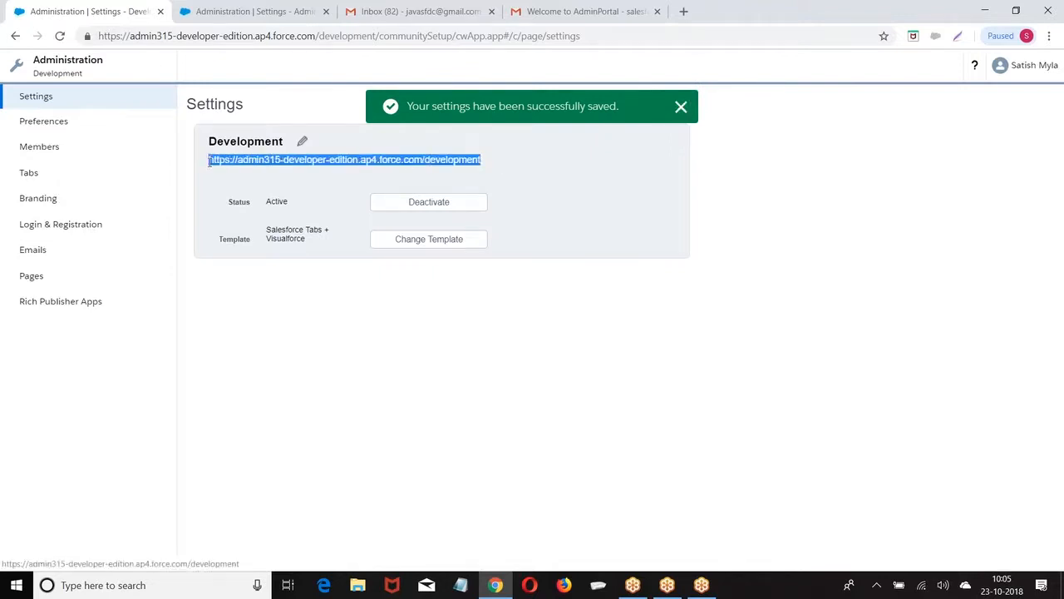
left_click(682, 12)
key("ctrl+v")
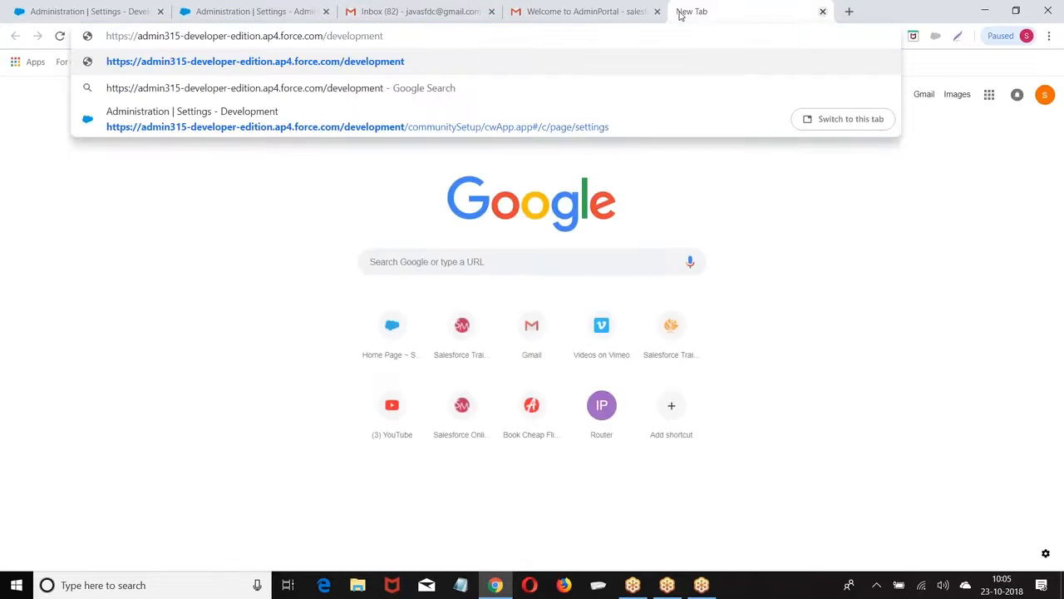
key("Return")
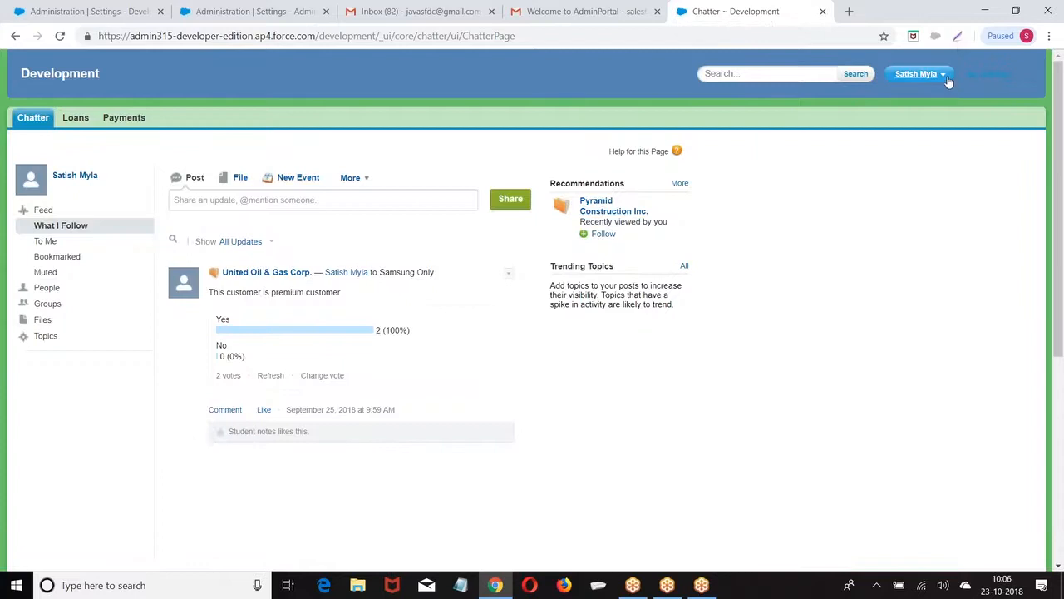
left_click(919, 74)
Log out of the community, sign back in with the administrator's username and password, and switch to Opera
left_click(920, 125)
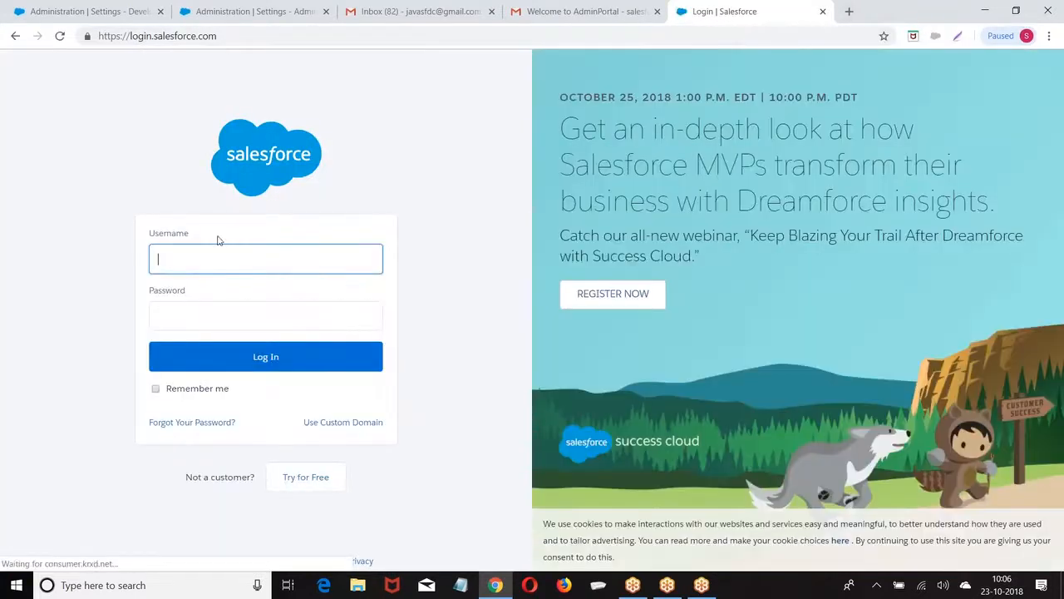
key("BackSpace")
key("BackSpace")
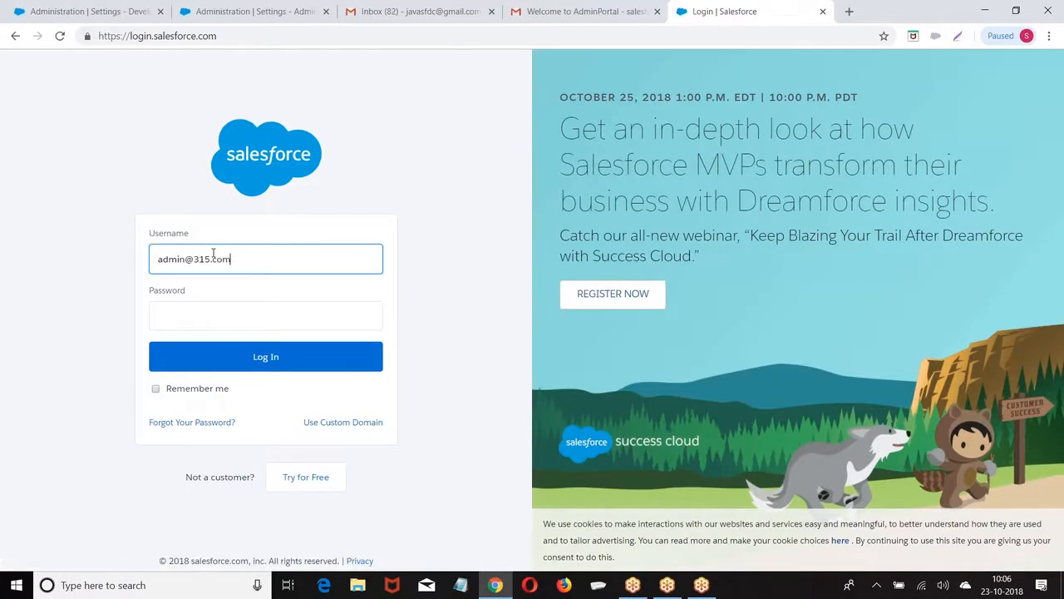
key("Tab")
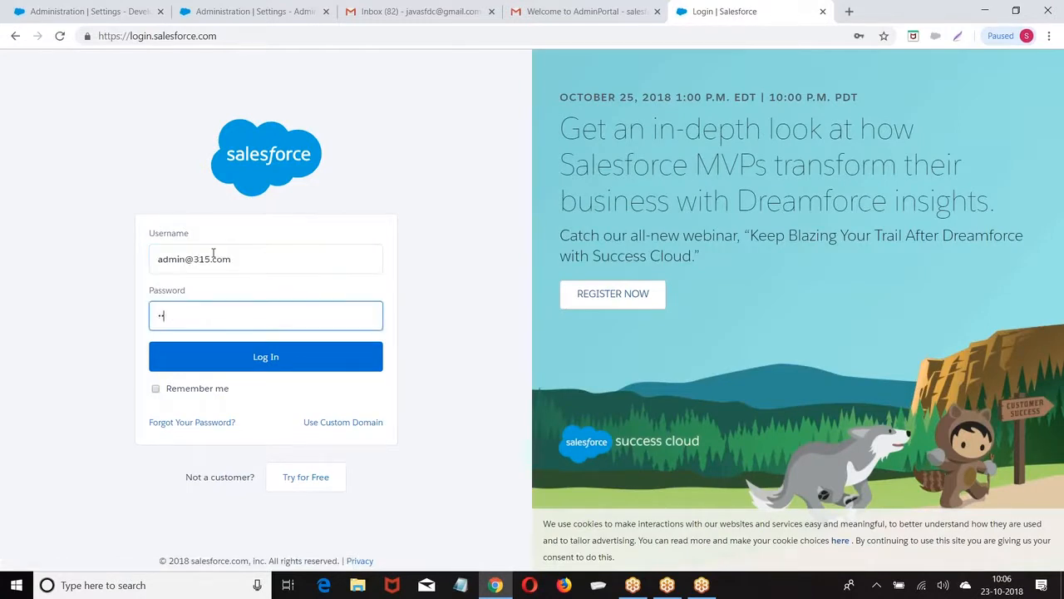
key("BackSpace")
key("BackSpace")
key("BackSpace")
key("BackSpace")
left_click(274, 357)
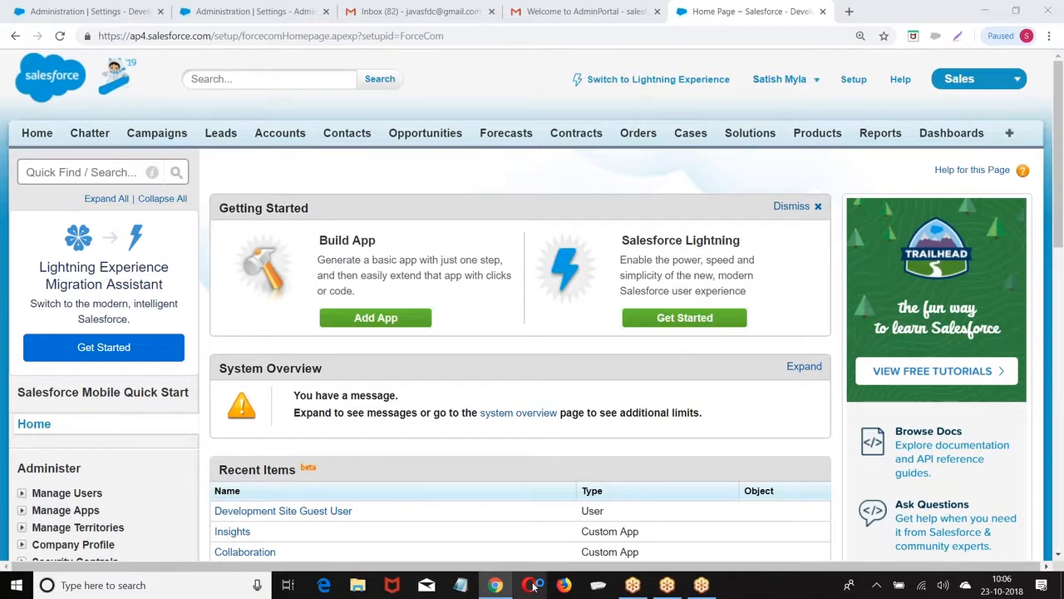
left_click(532, 585)
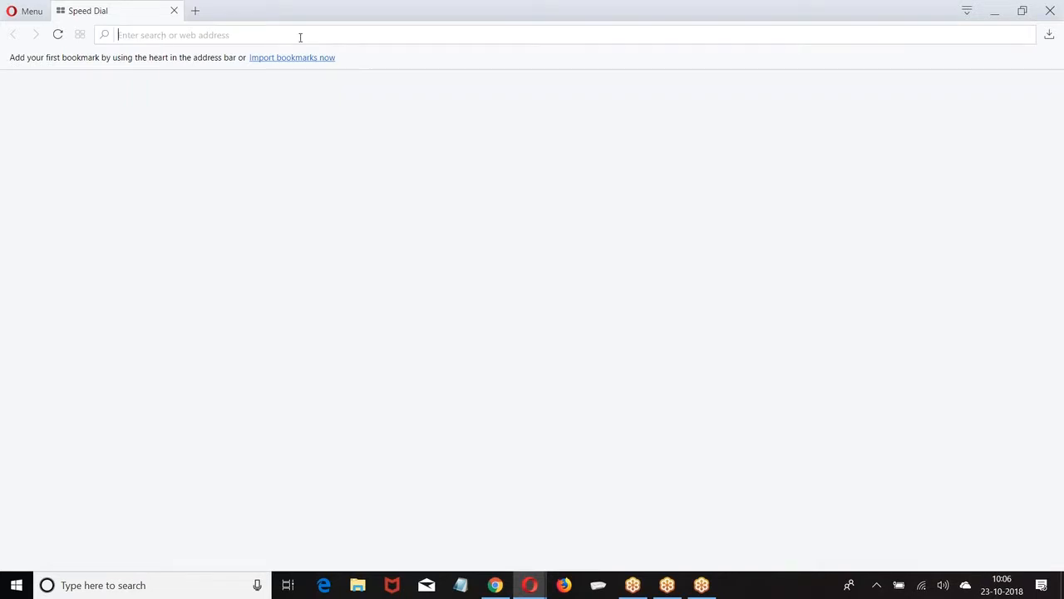
Load the Development community address in Opera and open the Sign Up form
key("ctrl+v")
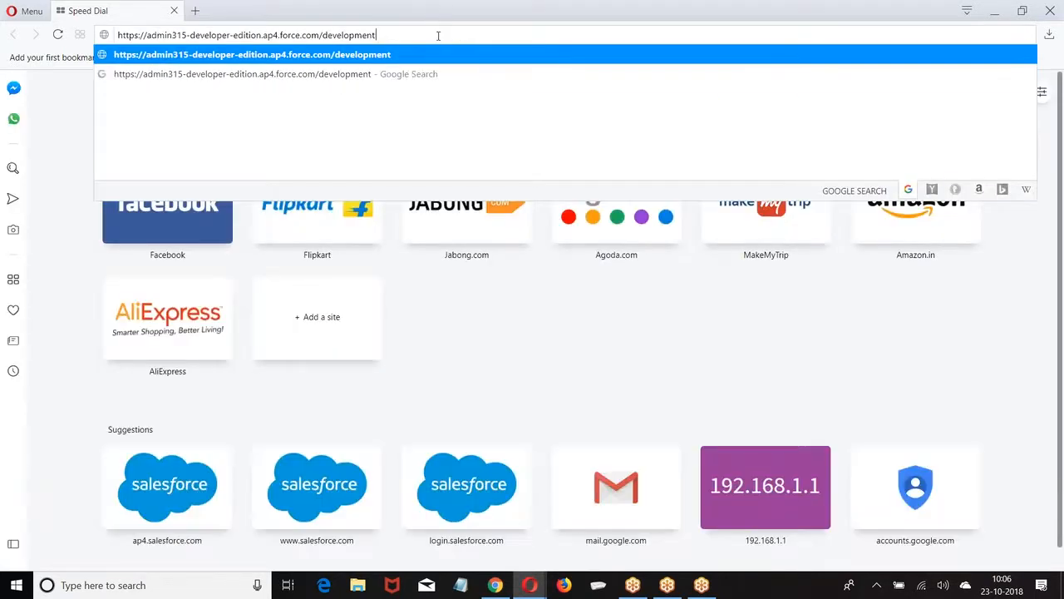
key("Return")
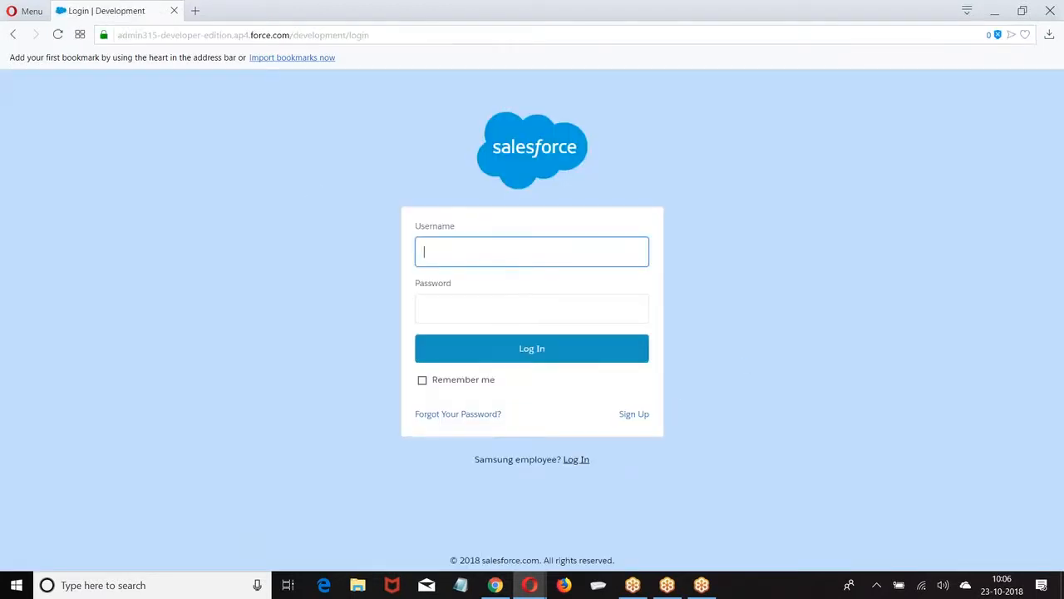
left_click(624, 415)
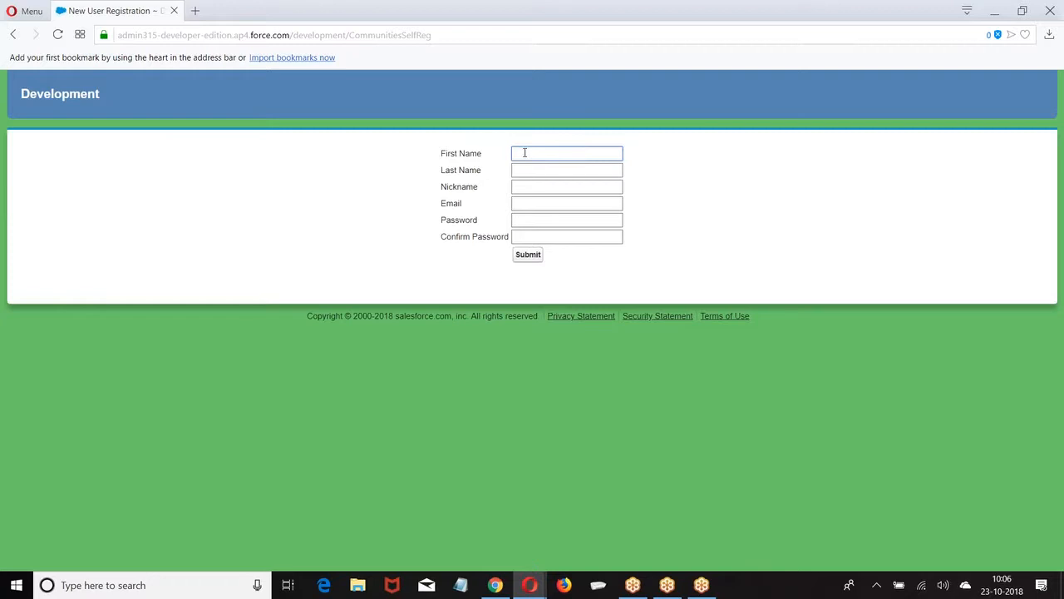
Fill in the new user's first name, last name, nickname, email and password, then submit
type("Nav")
key("Tab")
key("shift+Tab")
type("een")
left_click(525, 152)
left_click(521, 170)
type("K")
left_click(515, 184)
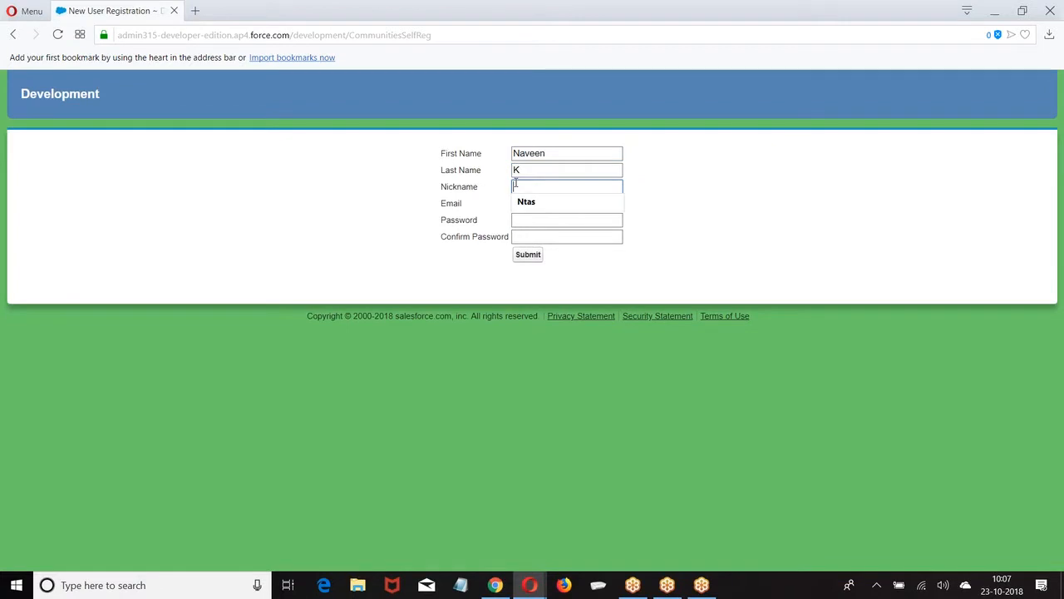
type("NK")
left_click(522, 203)
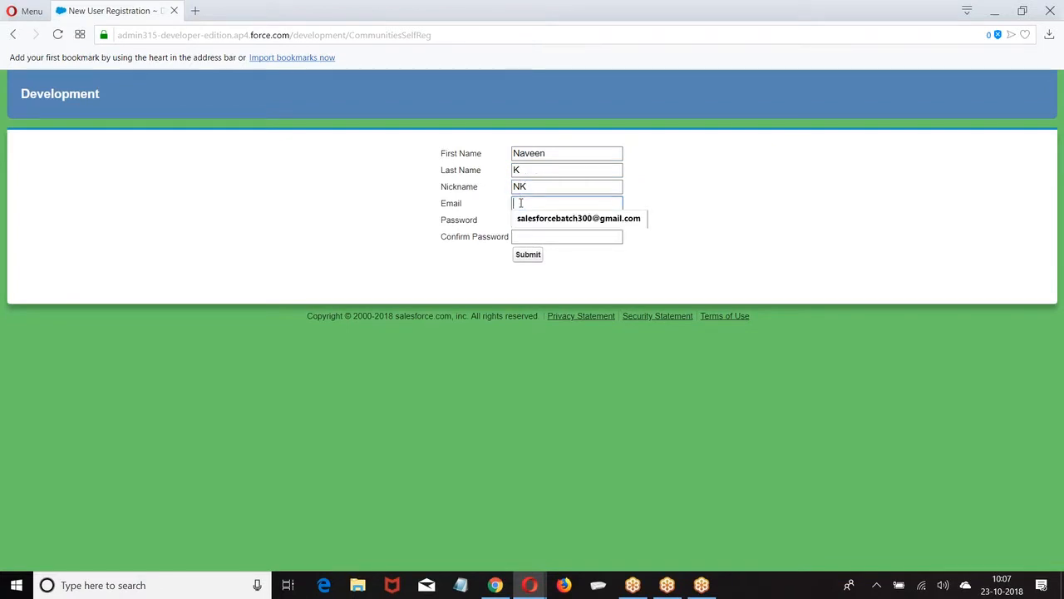
left_click(573, 223)
left_click(536, 222)
type("•••••••••••••")
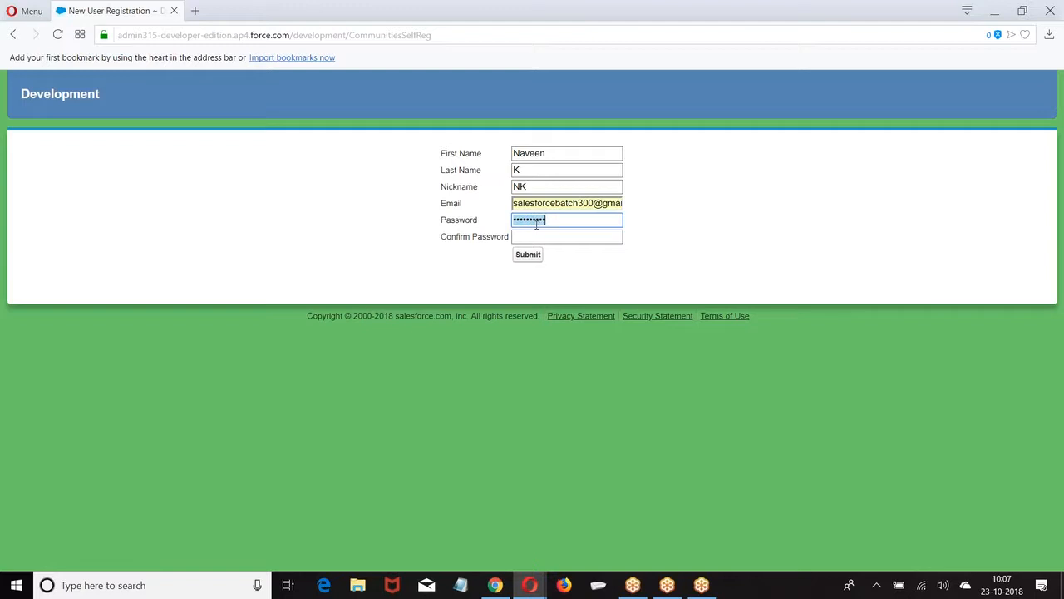
left_click(534, 236)
type("•••••••••••••")
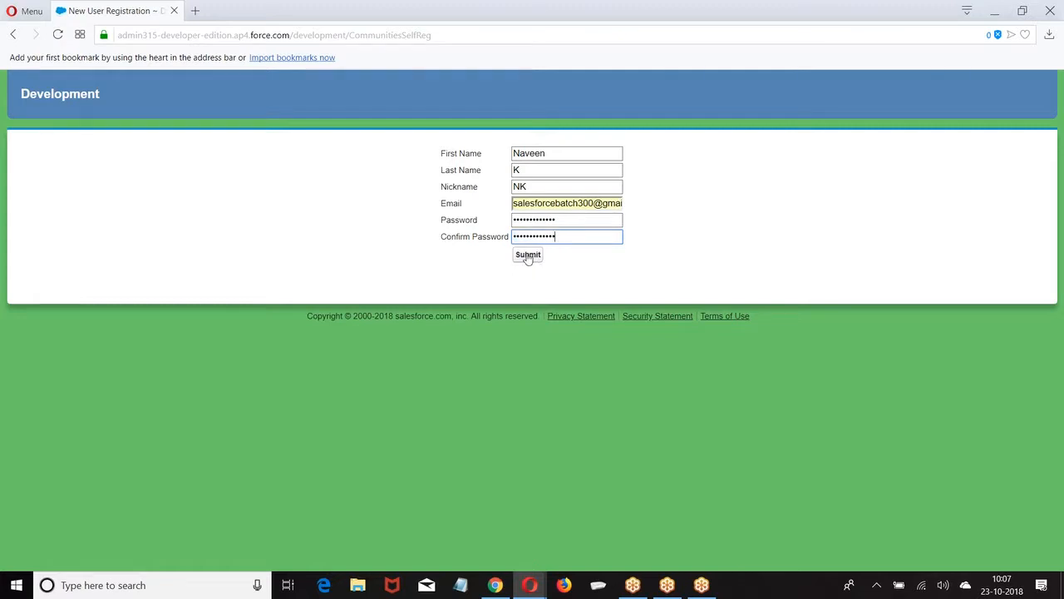
left_click(528, 256)
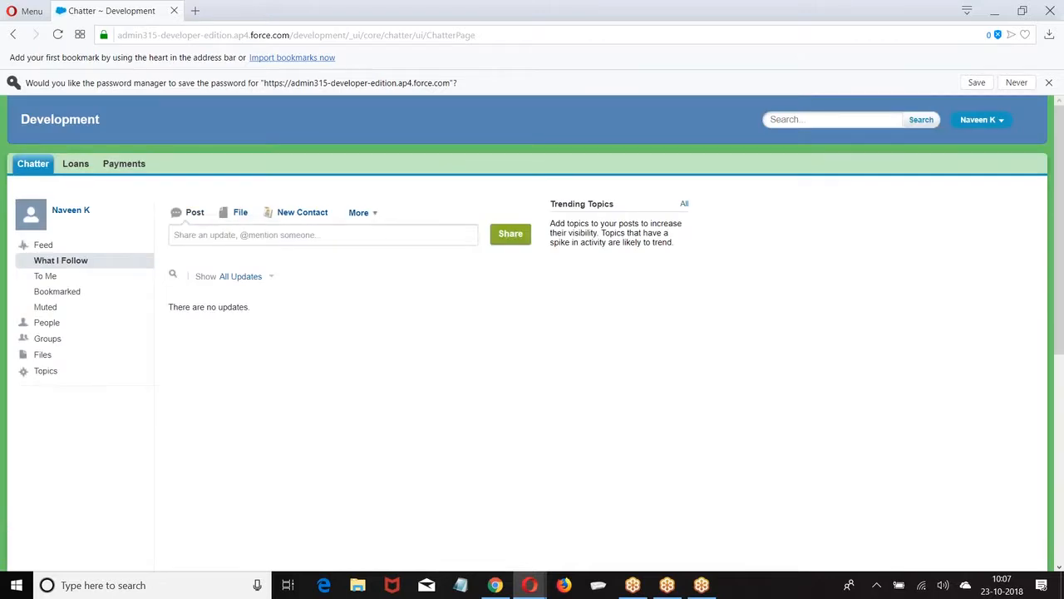
Dismiss the save-password prompt, log the new user out of the community, and close Opera
left_click(1049, 83)
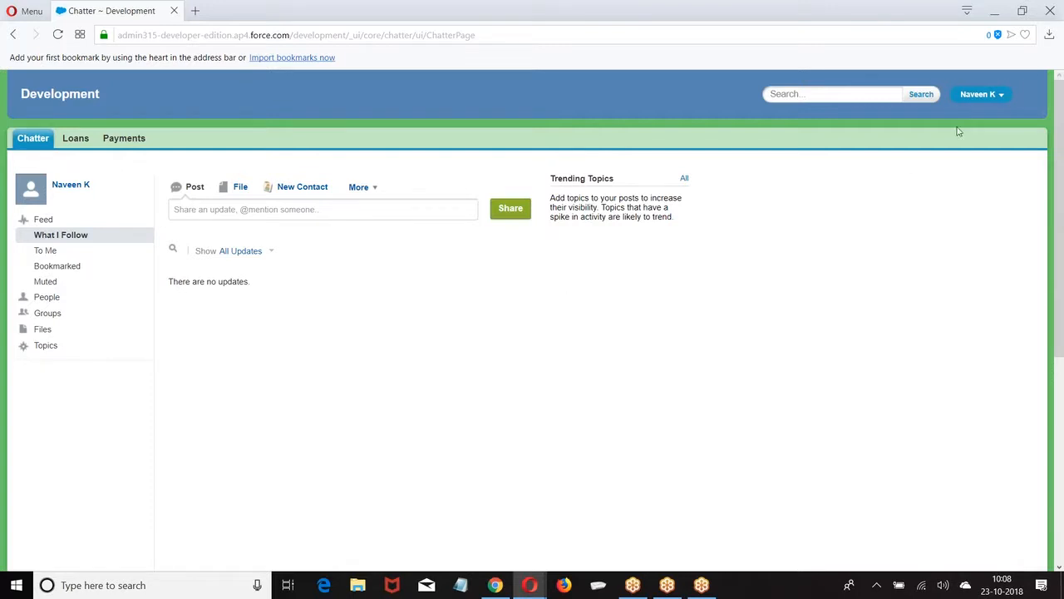
left_click(996, 96)
left_click(979, 129)
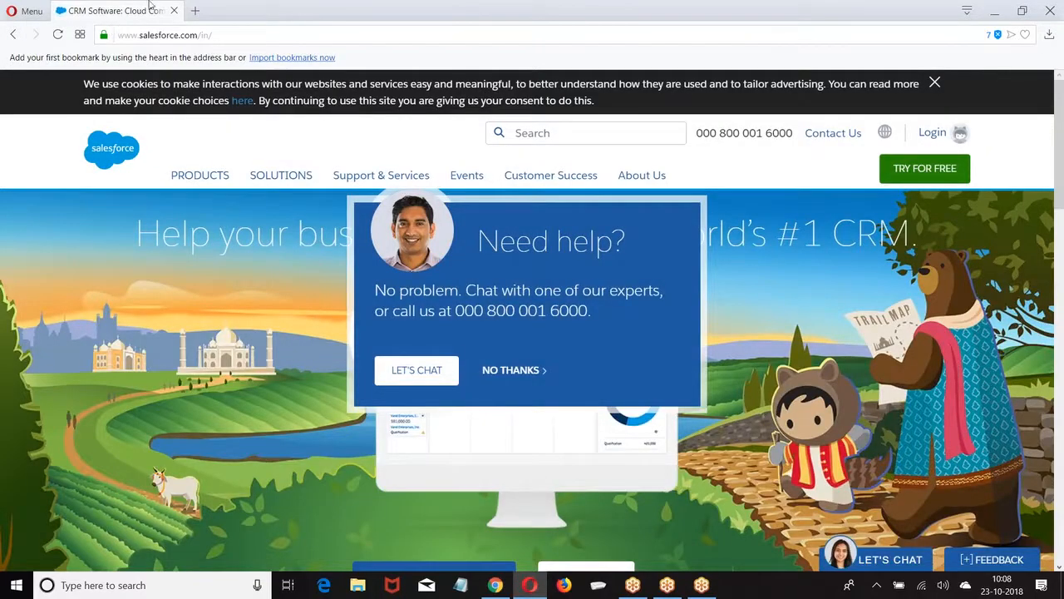
left_click(1052, 11)
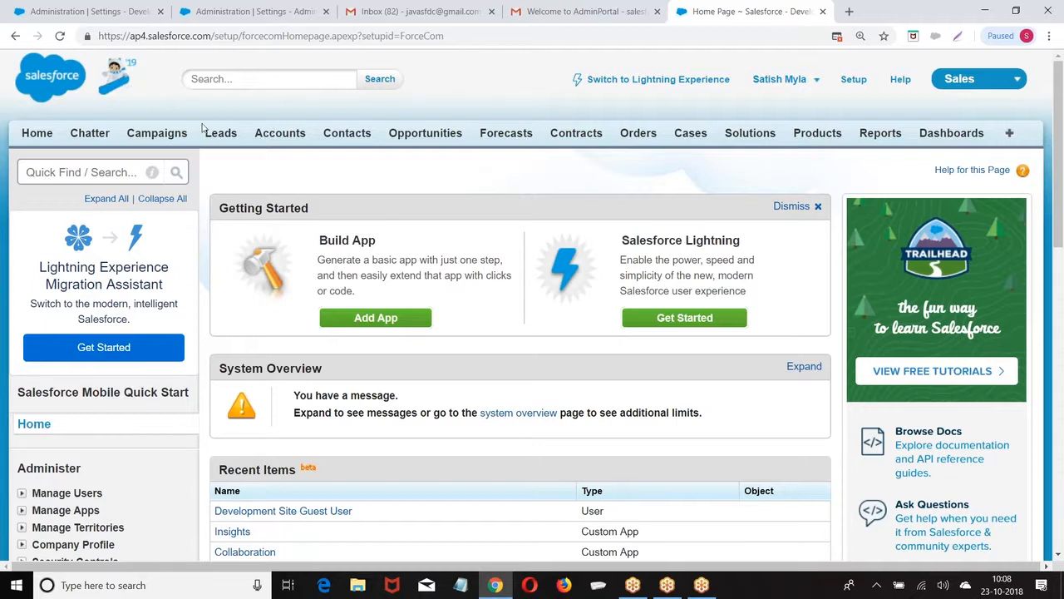
Open the GenePoint account and use Manage External Account > Enable As Partner
scroll(292, 162, "down", 1)
scroll(294, 175, "up", 1)
left_click(282, 136)
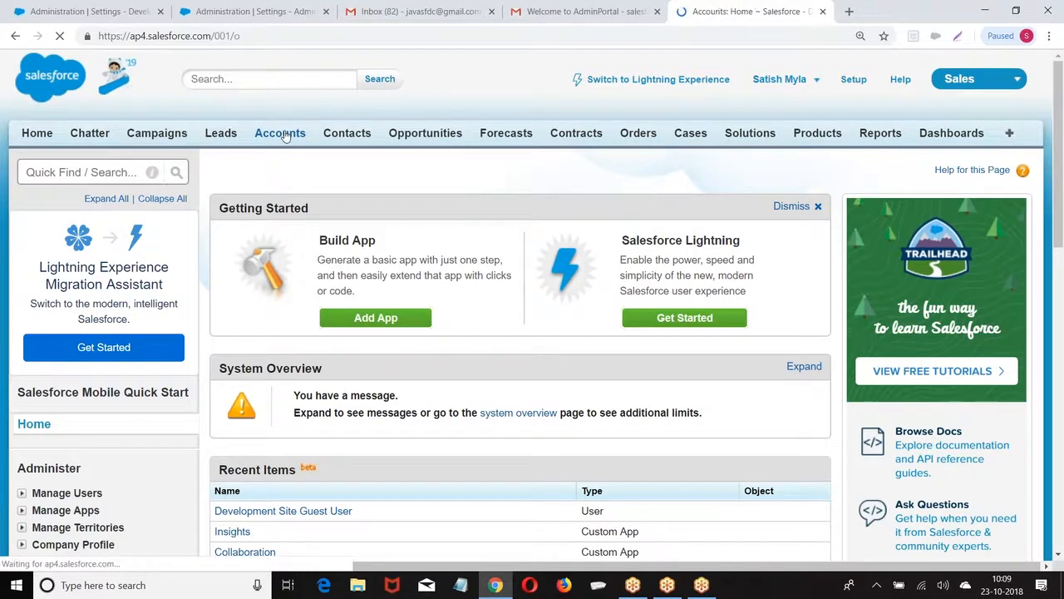
left_click(243, 315)
scroll(245, 318, "down", 2)
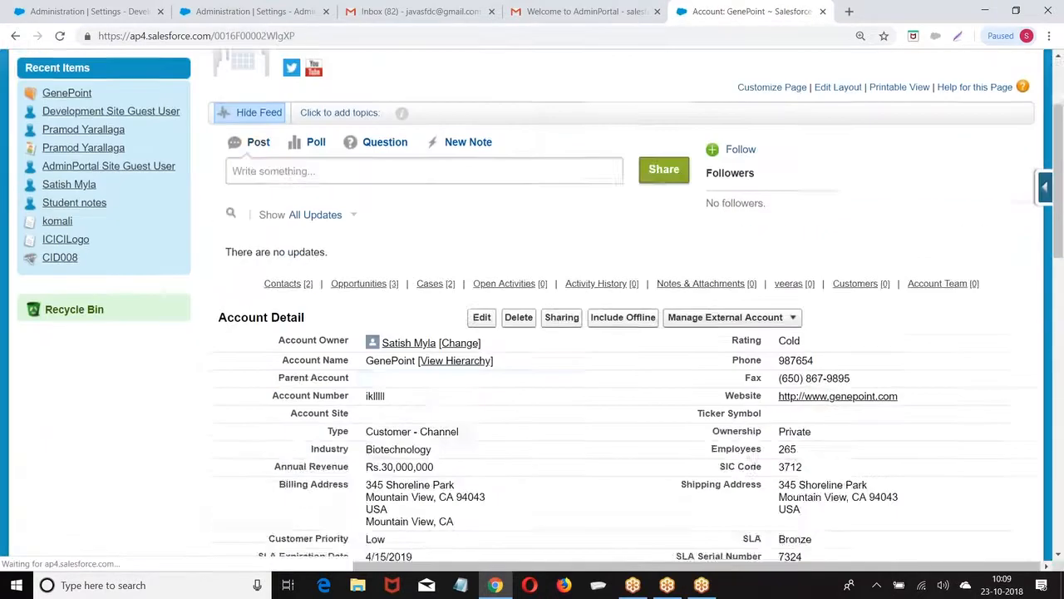
scroll(715, 249, "down", 3)
left_click(756, 121)
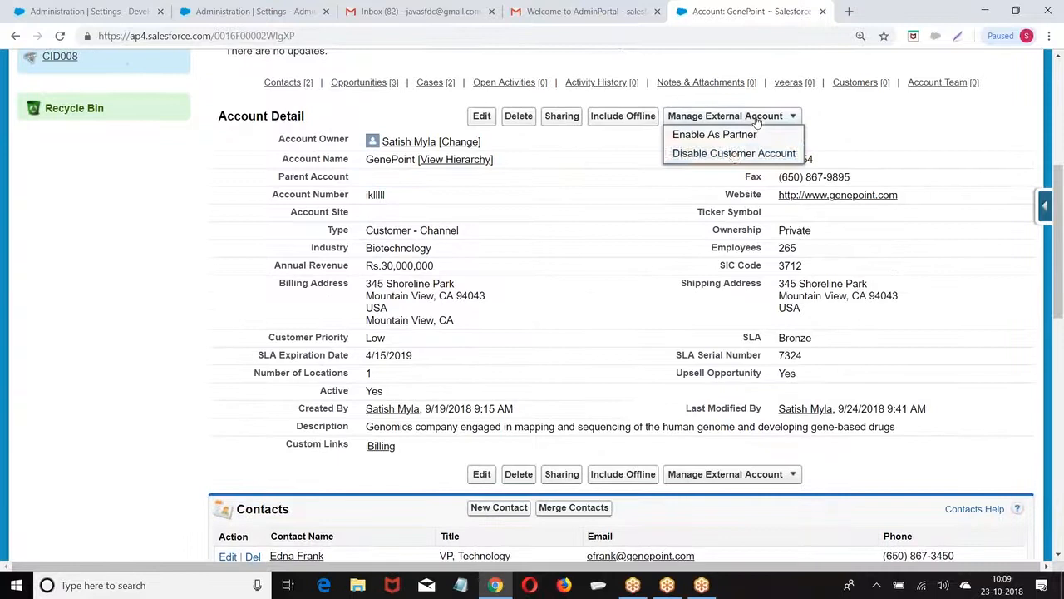
left_click(711, 135)
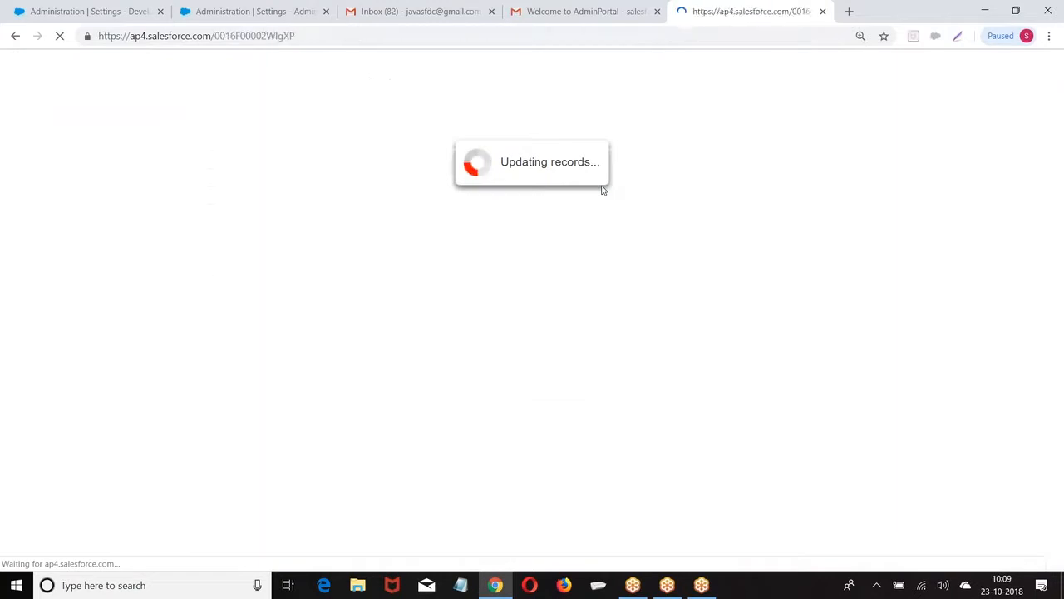
scroll(557, 209, "down", 4)
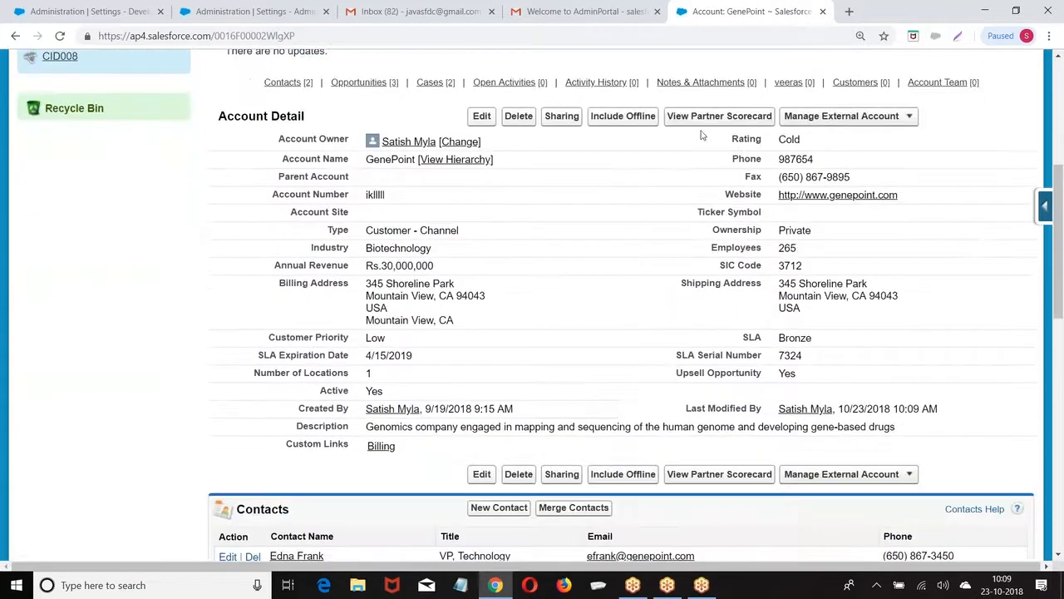
scroll(611, 162, "down", 1)
scroll(499, 250, "down", 2)
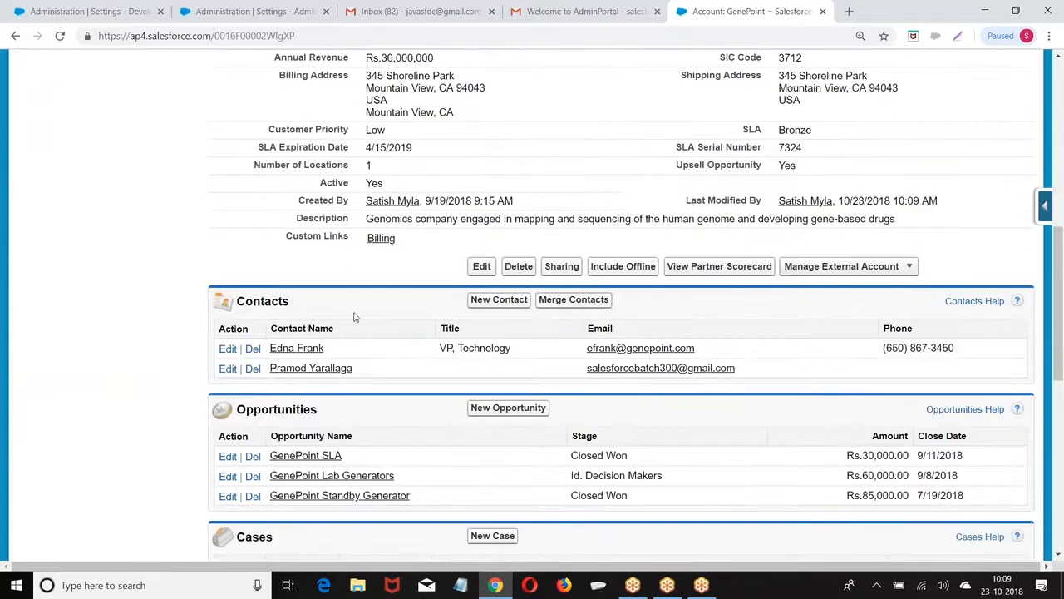